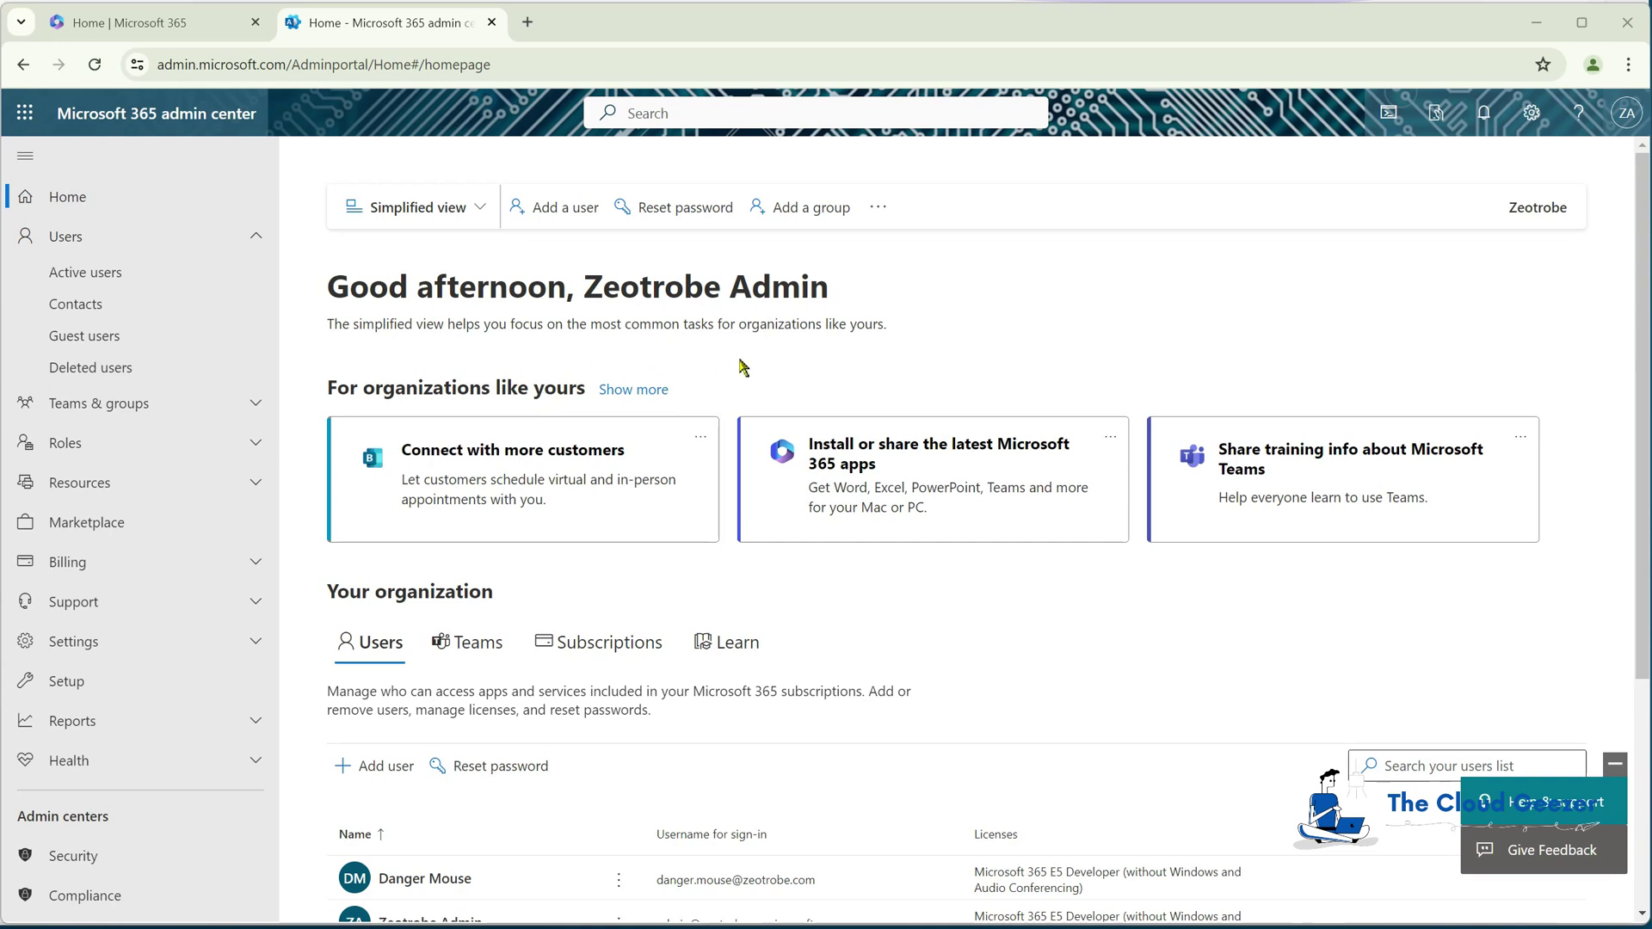
- Switch to the Microsoft Entra admin center through Identity and start a new app registration
scroll(129, 434, "down", 1)
scroll(129, 434, "down", 3)
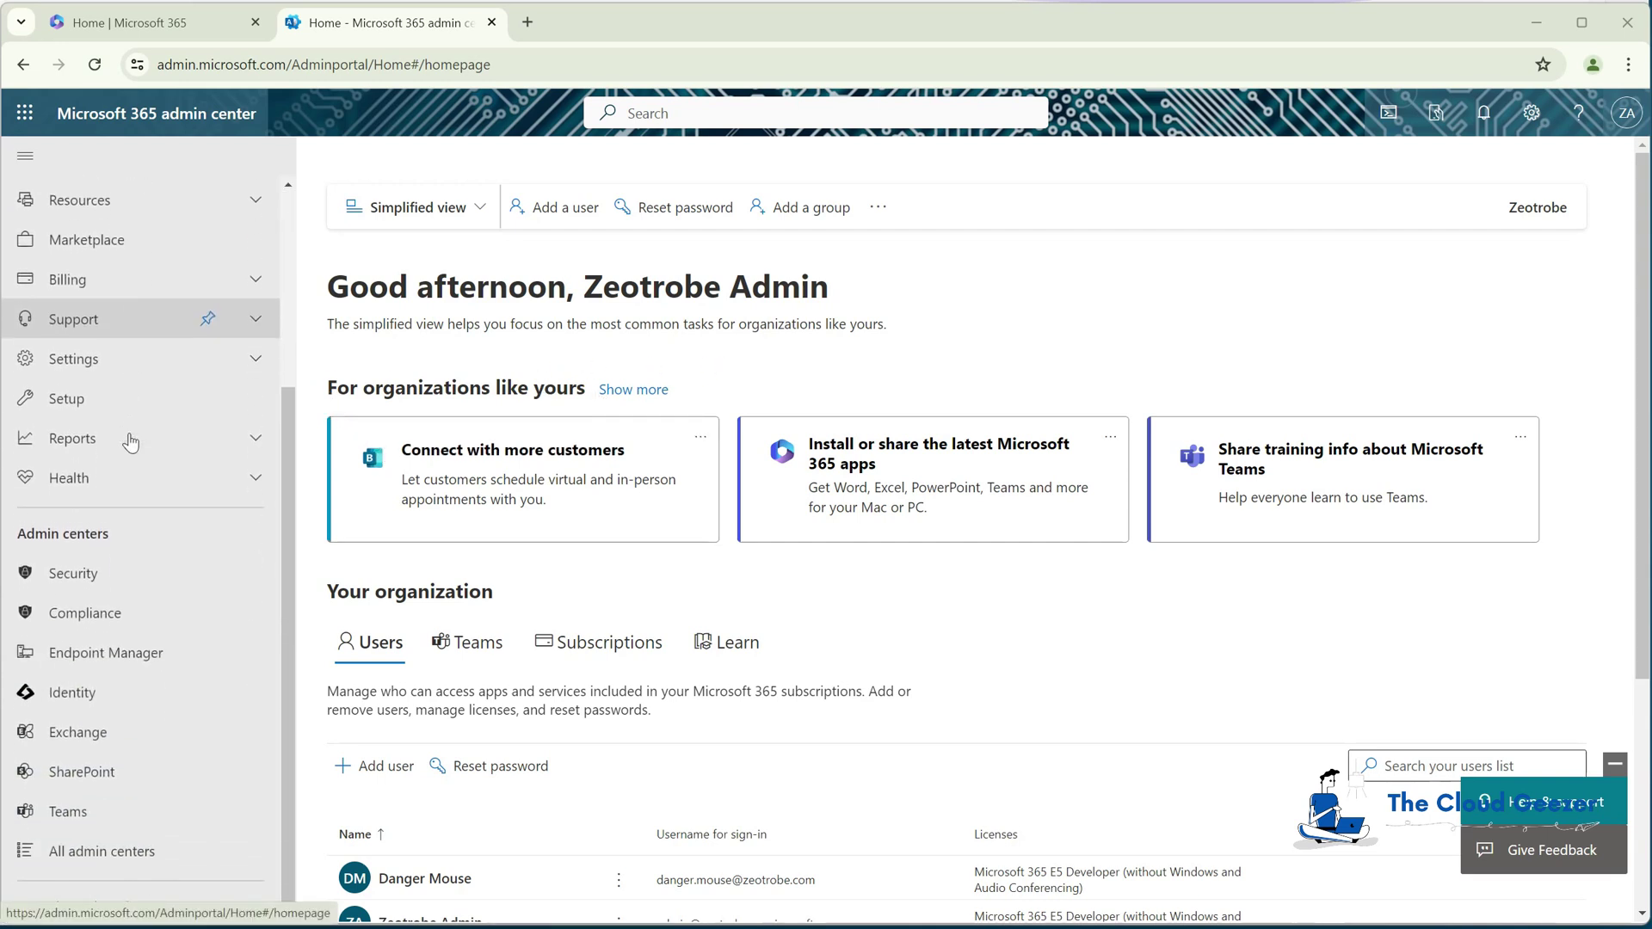
left_click(75, 693)
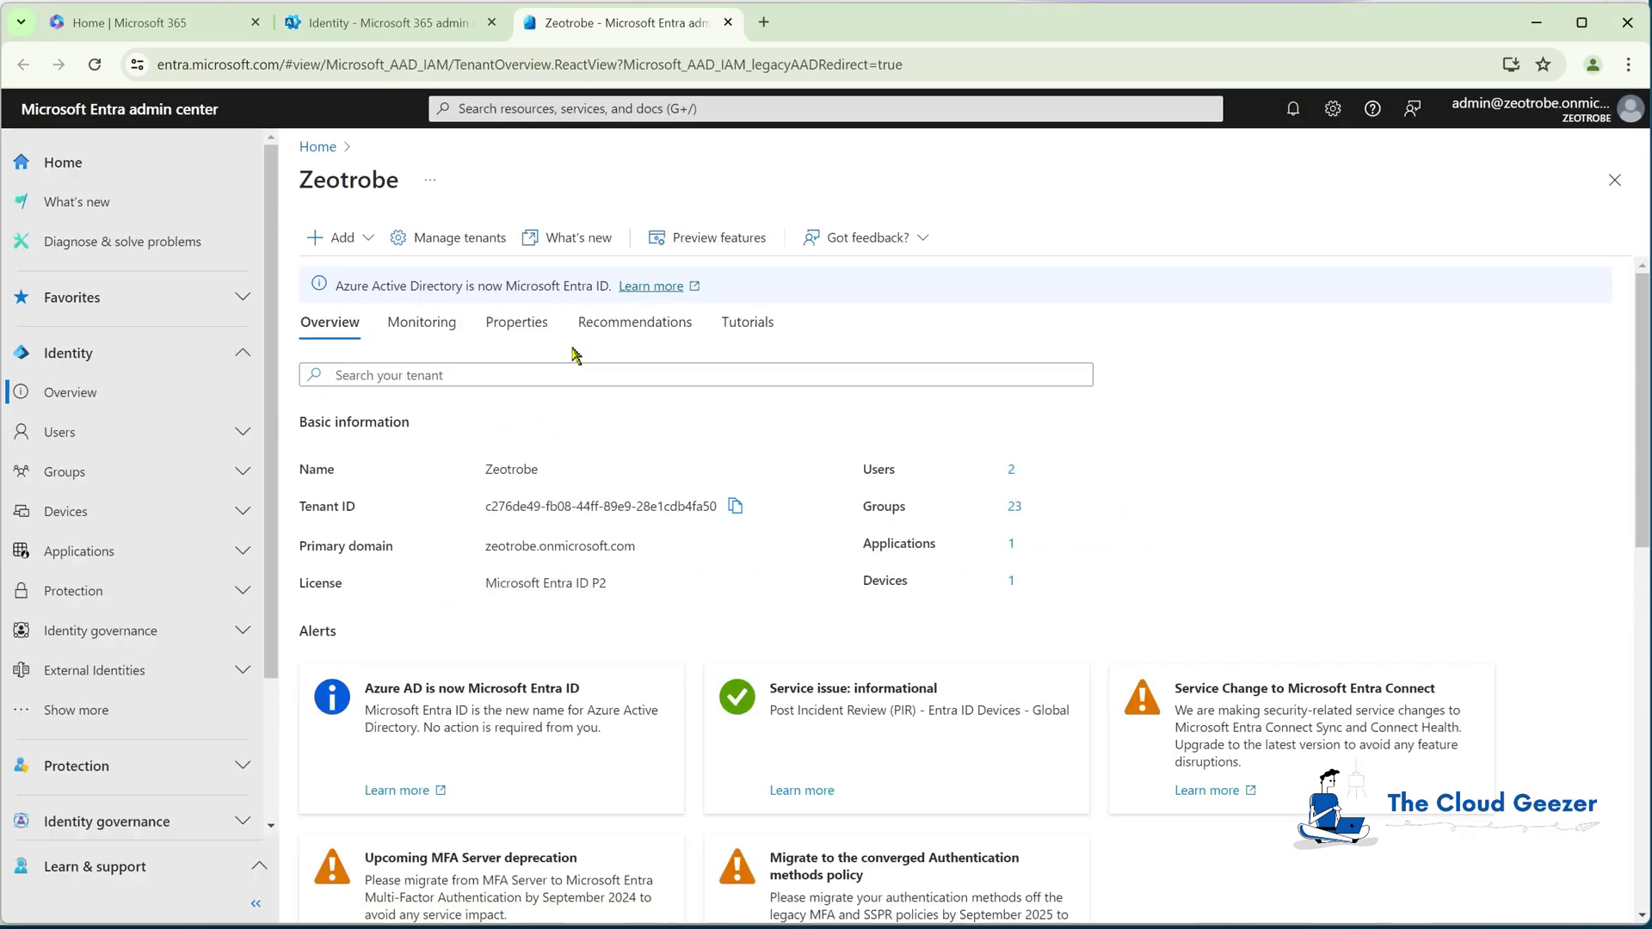
left_click(97, 552)
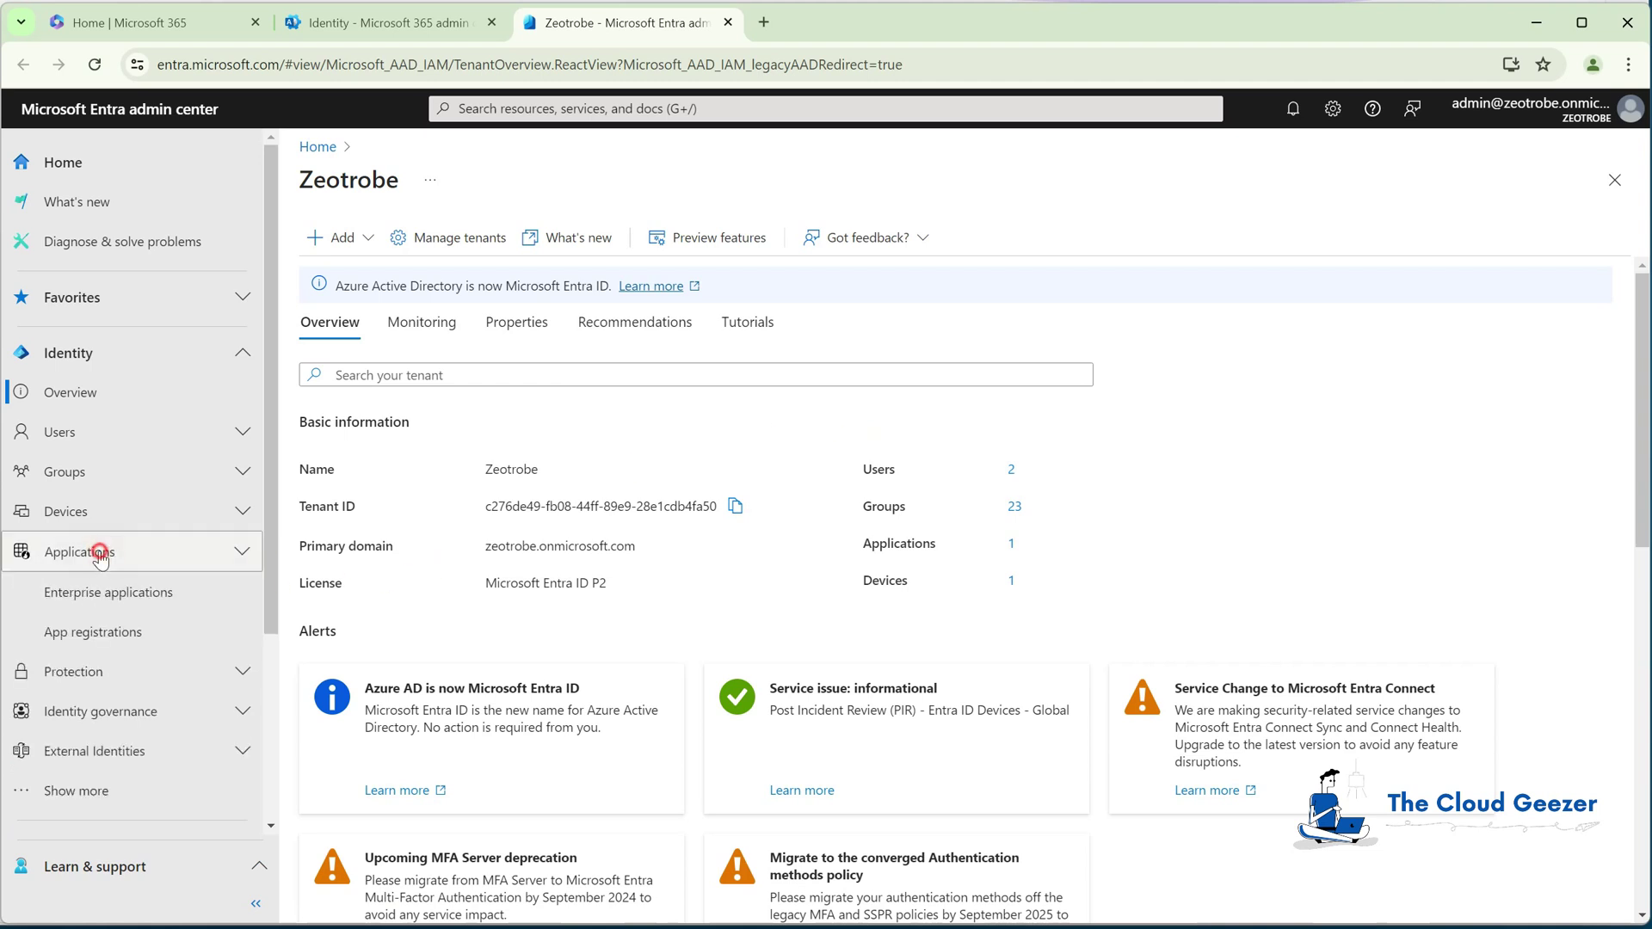
left_click(78, 632)
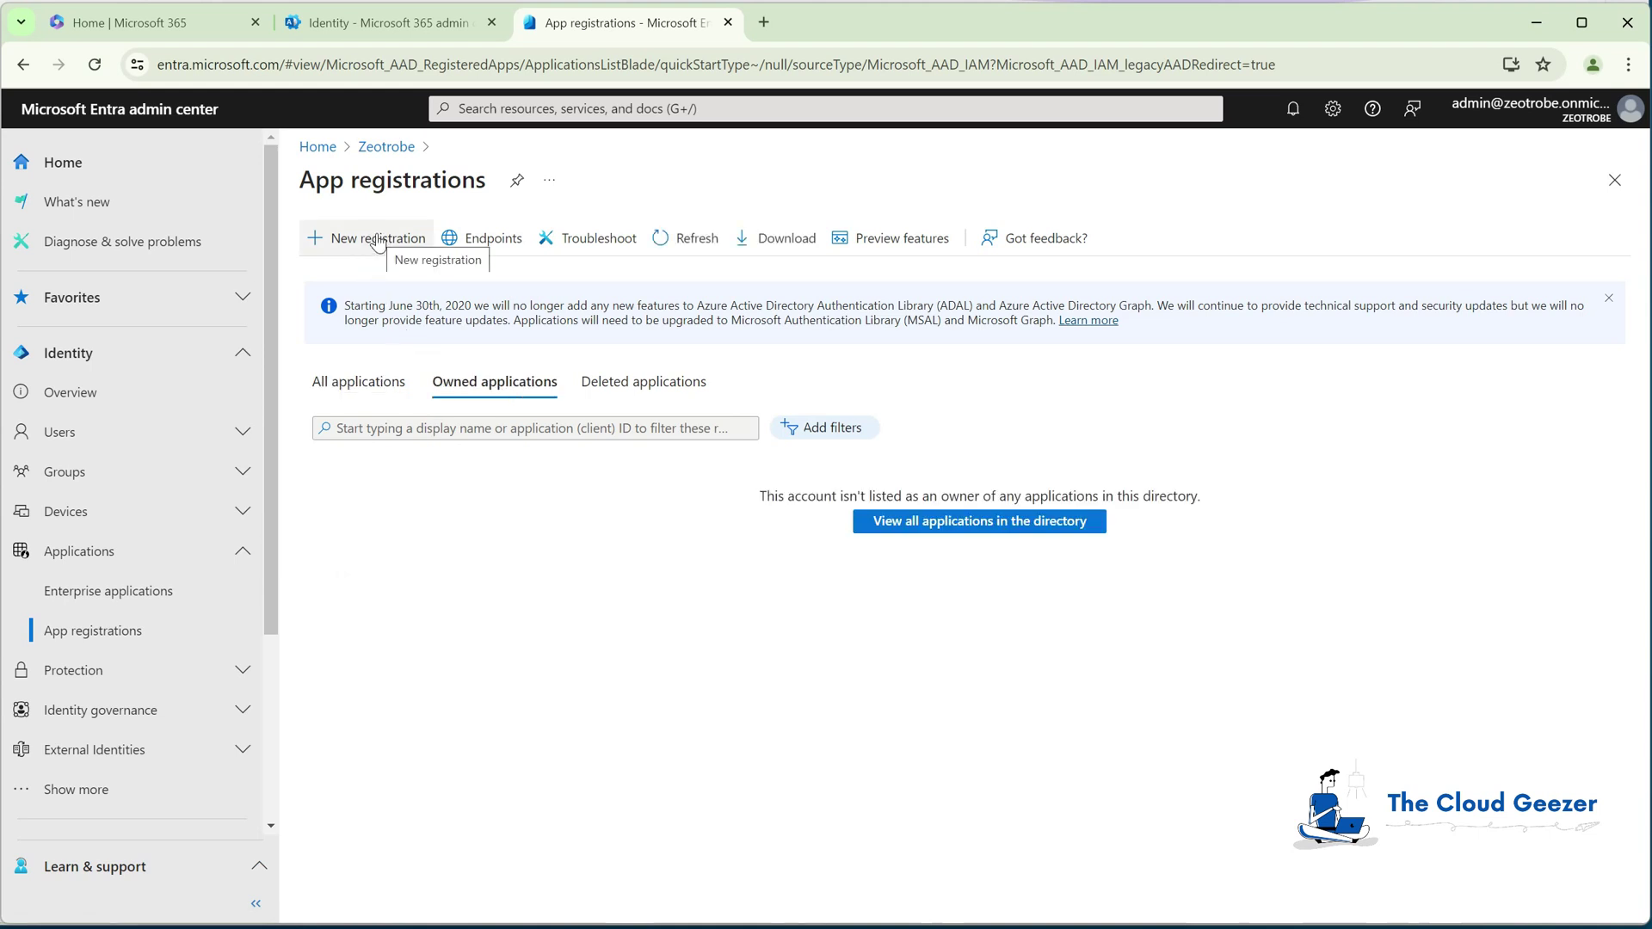
left_click(377, 239)
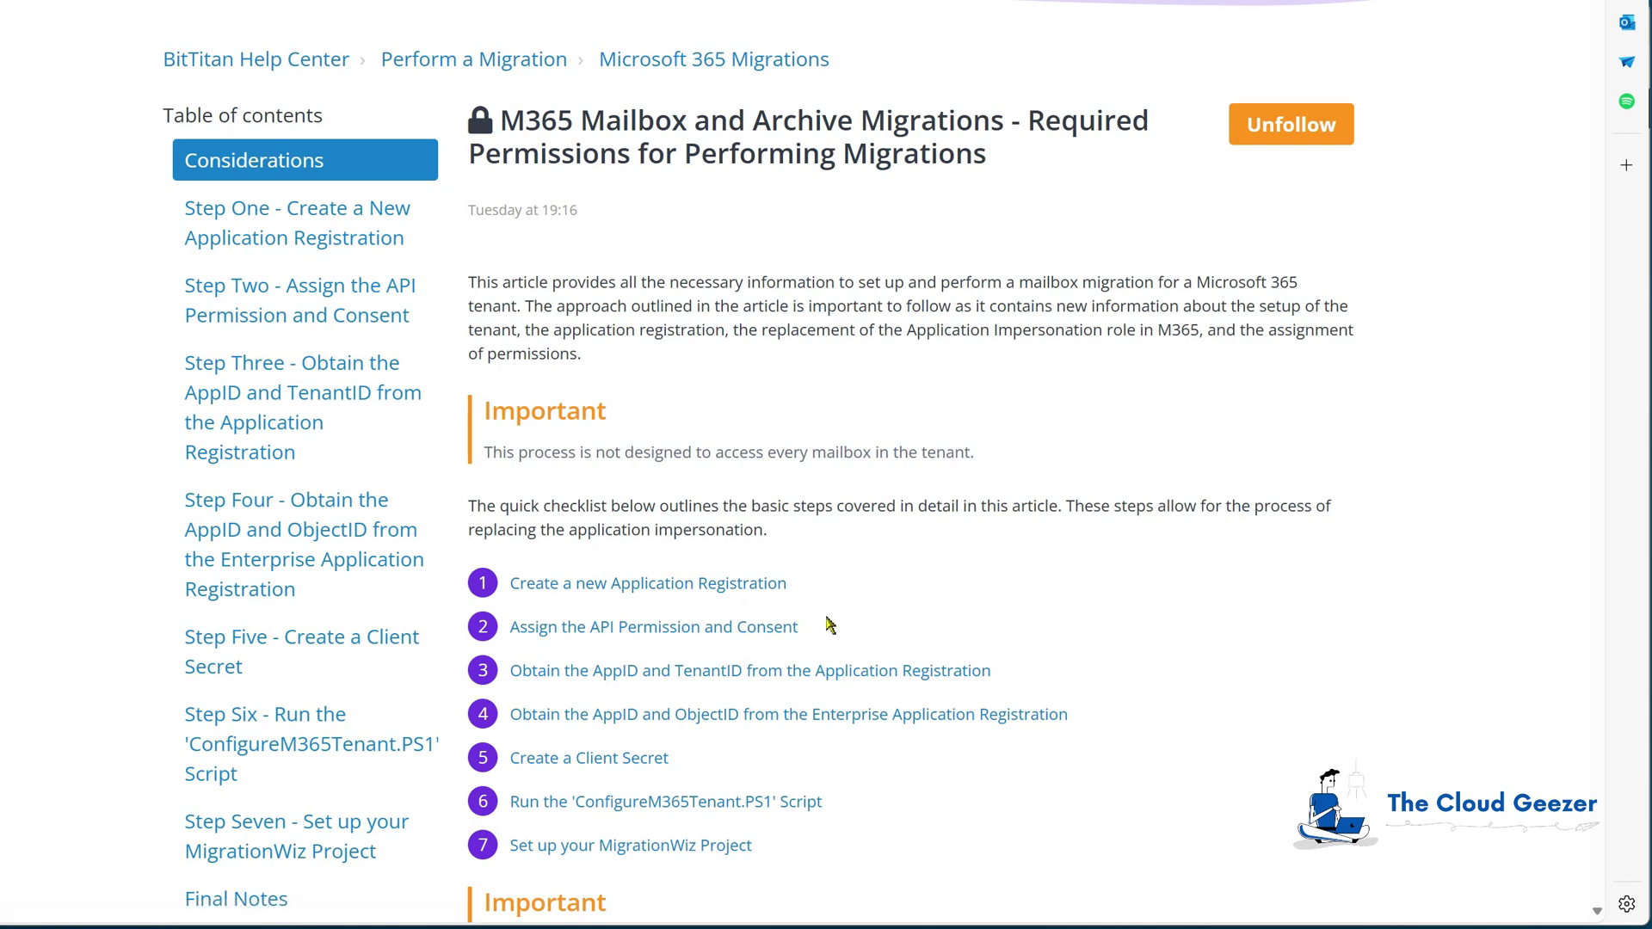
- Review the application registration instructions in the BitTitan M365 migration permissions article and copy the redirect URI urn:ietf:wg:oauth:2.0:oob
scroll(840, 606, "down", 1)
scroll(840, 606, "down", 5)
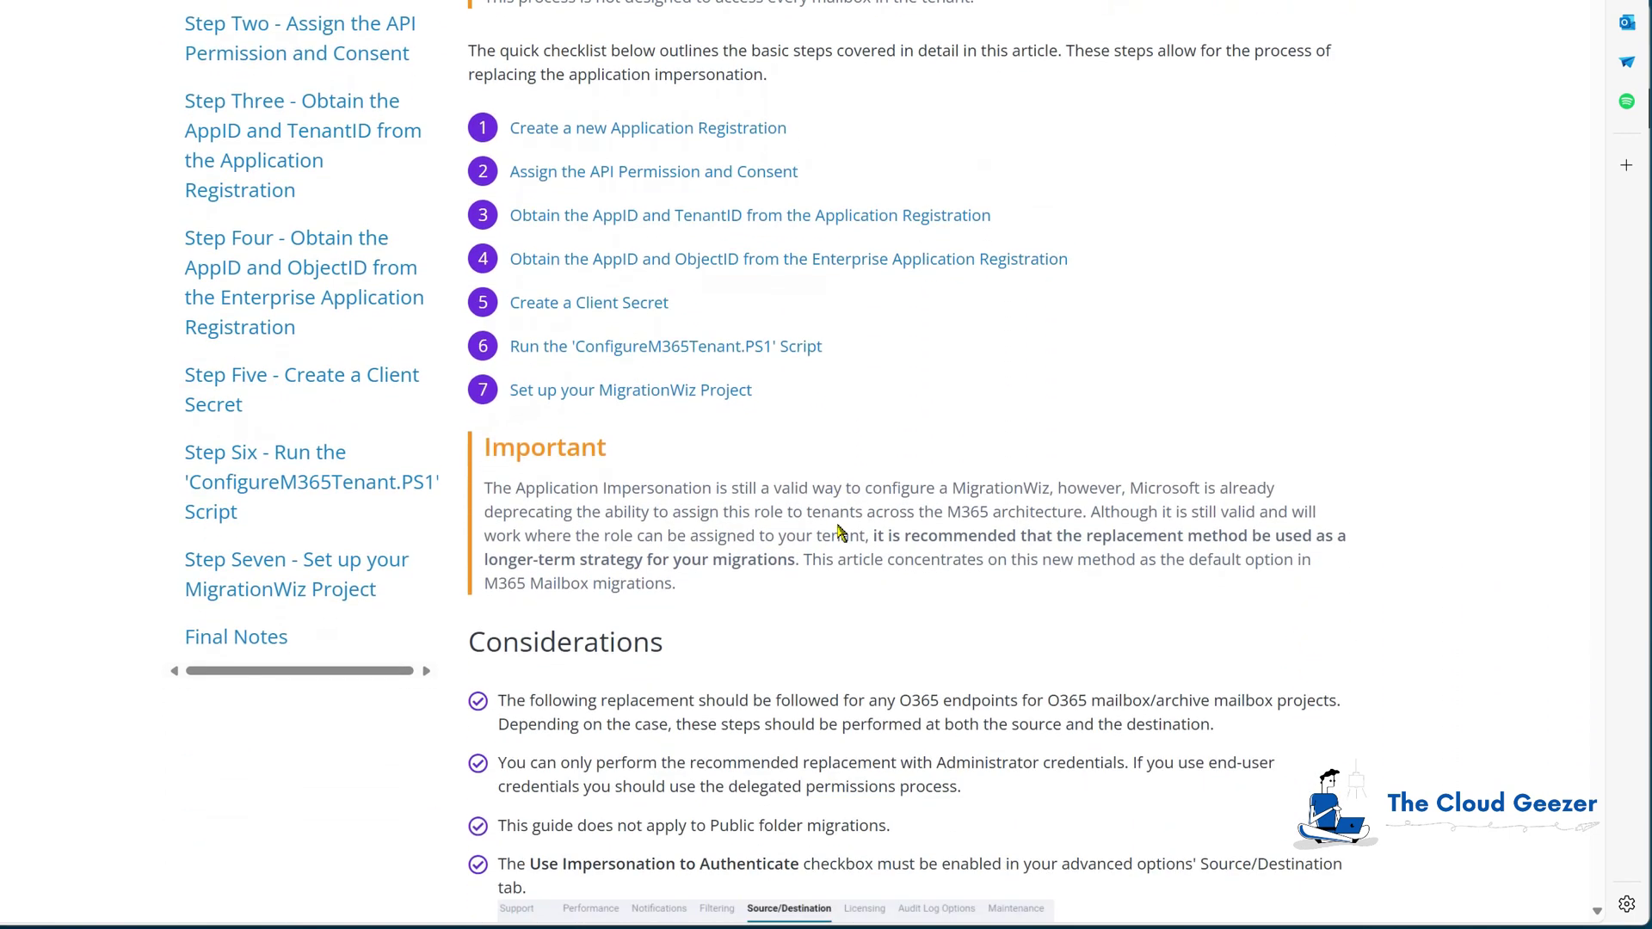
scroll(838, 524, "down", 3)
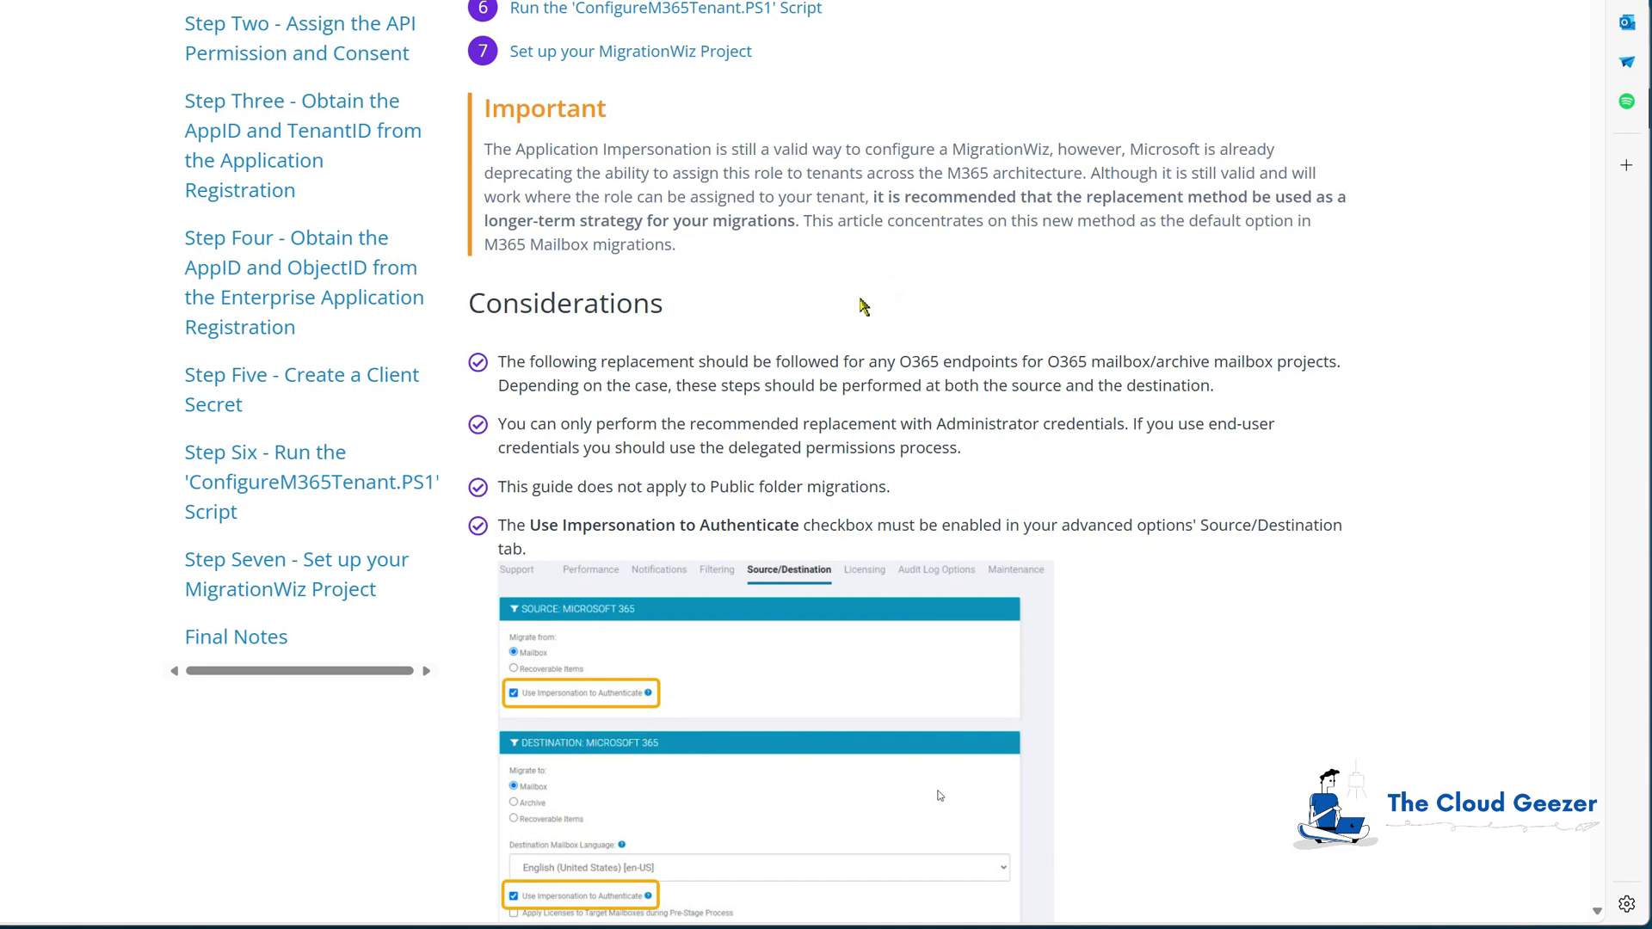
scroll(864, 353, "down", 8)
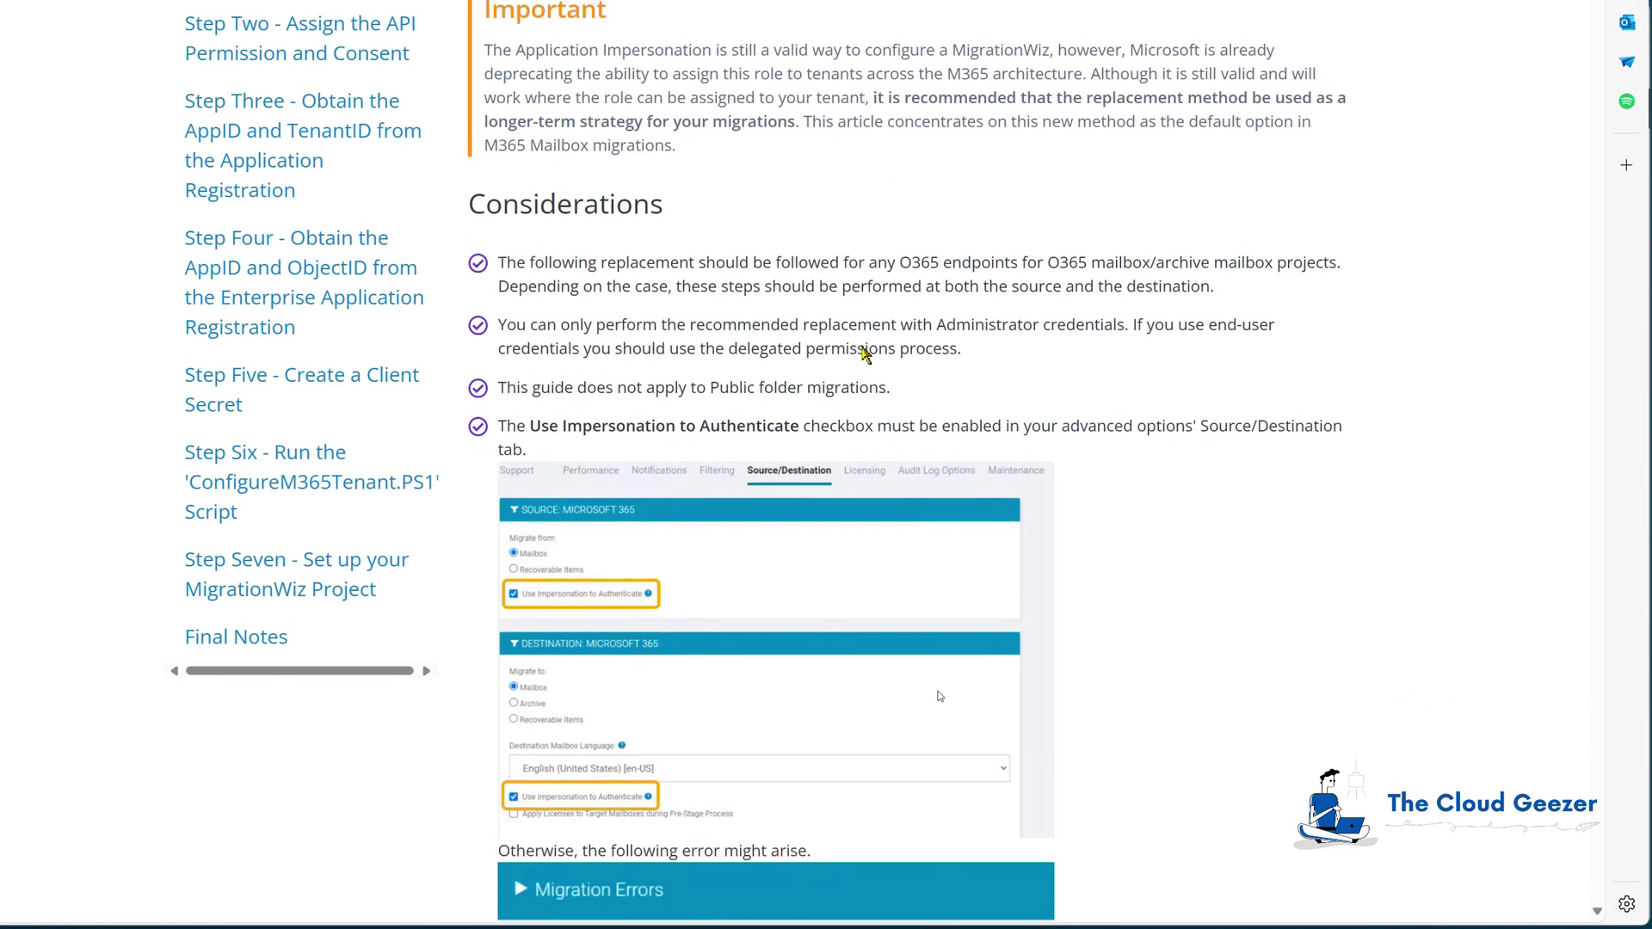
scroll(864, 355, "down", 5)
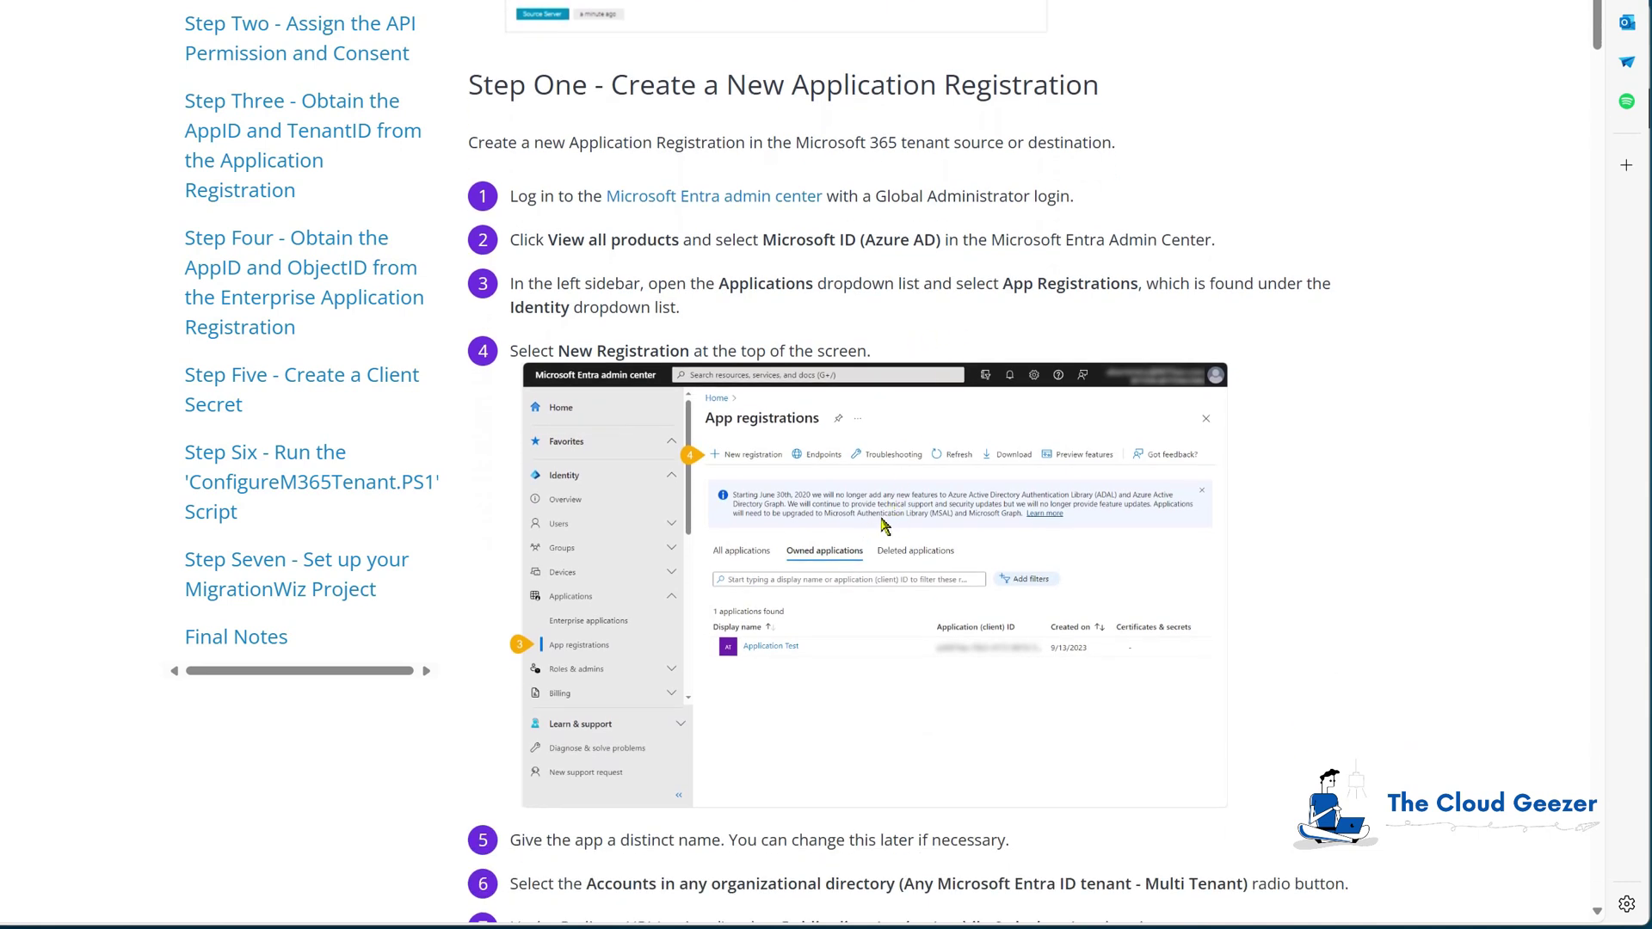
scroll(884, 525, "down", 1)
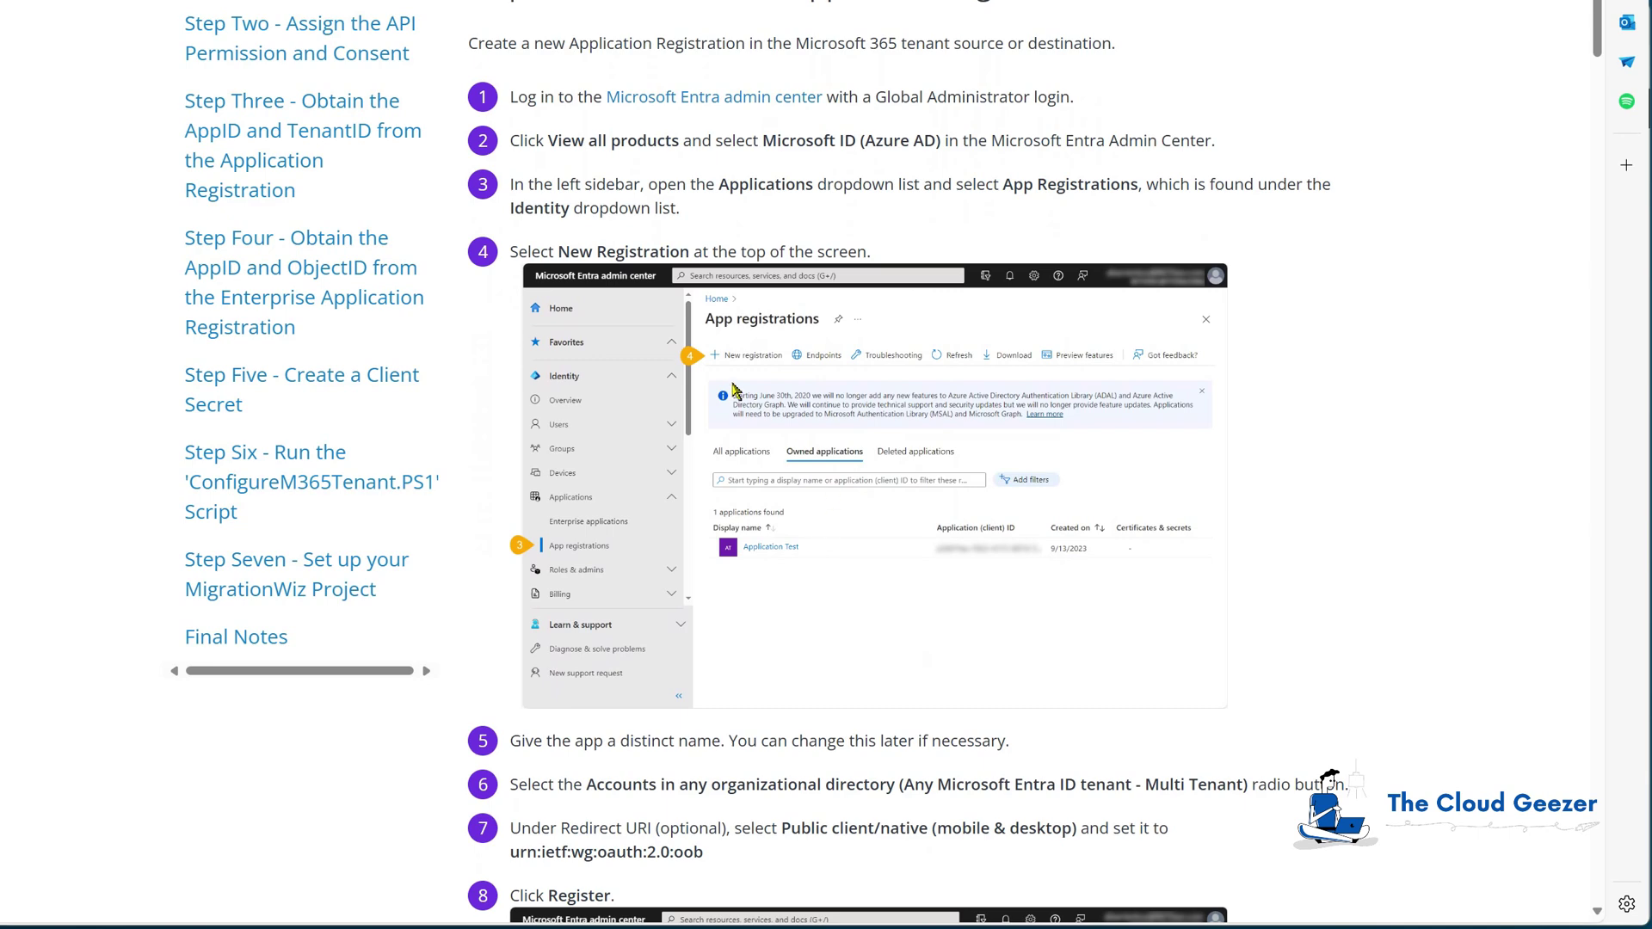
scroll(1014, 478, "down", 2)
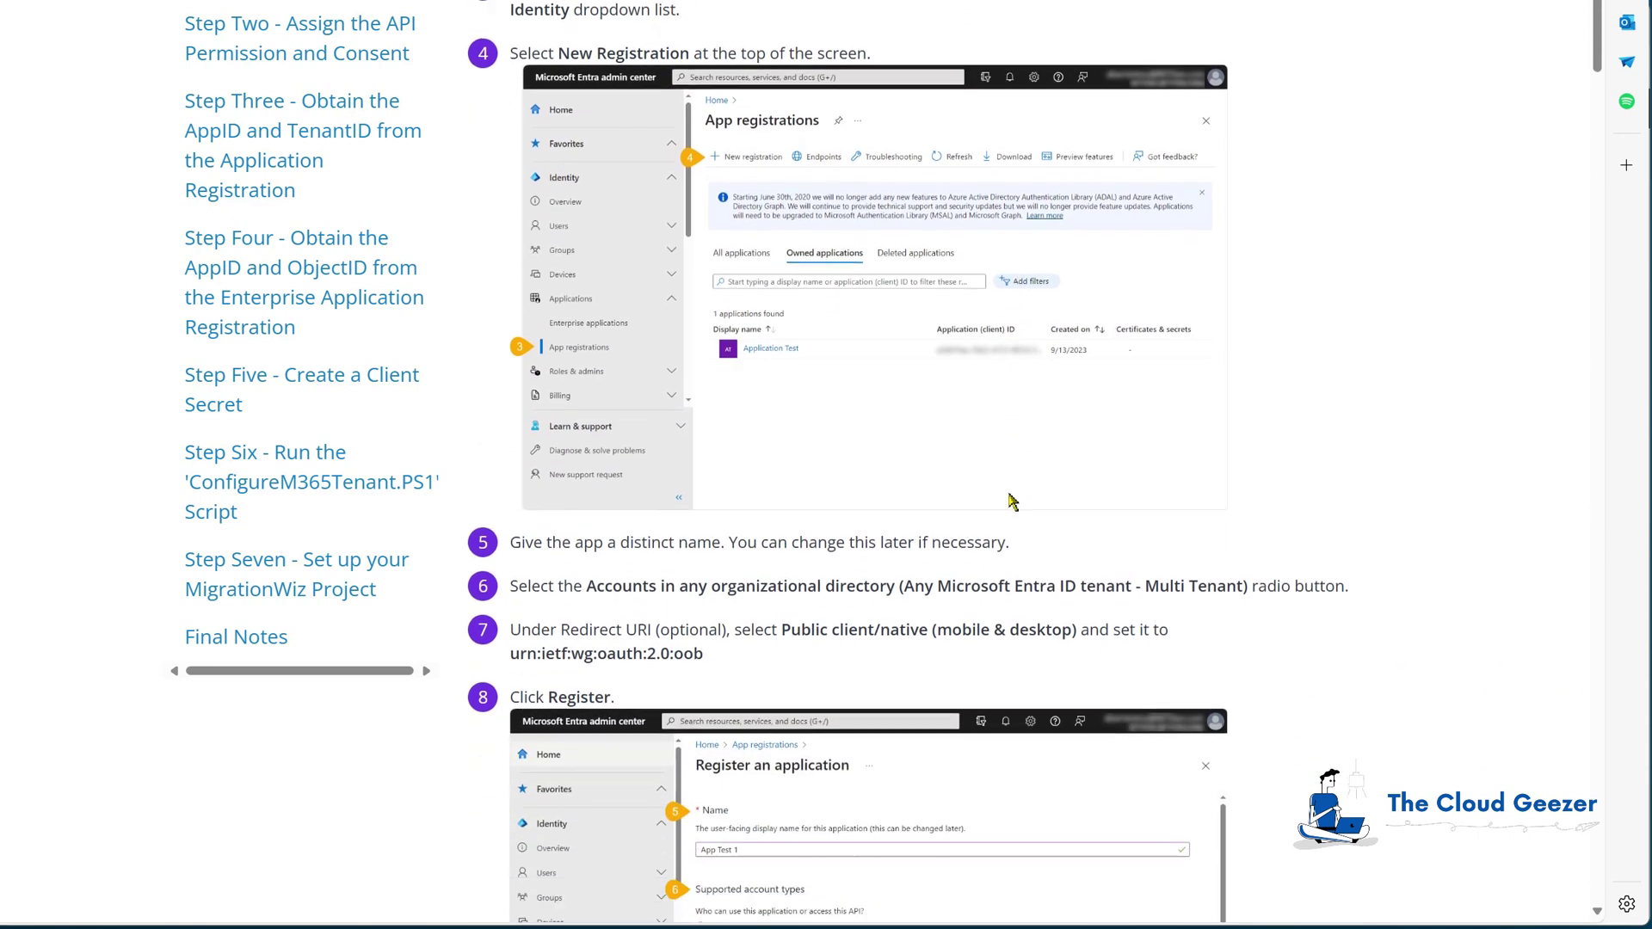
scroll(955, 503, "down", 1)
scroll(933, 504, "down", 2)
scroll(932, 501, "down", 1)
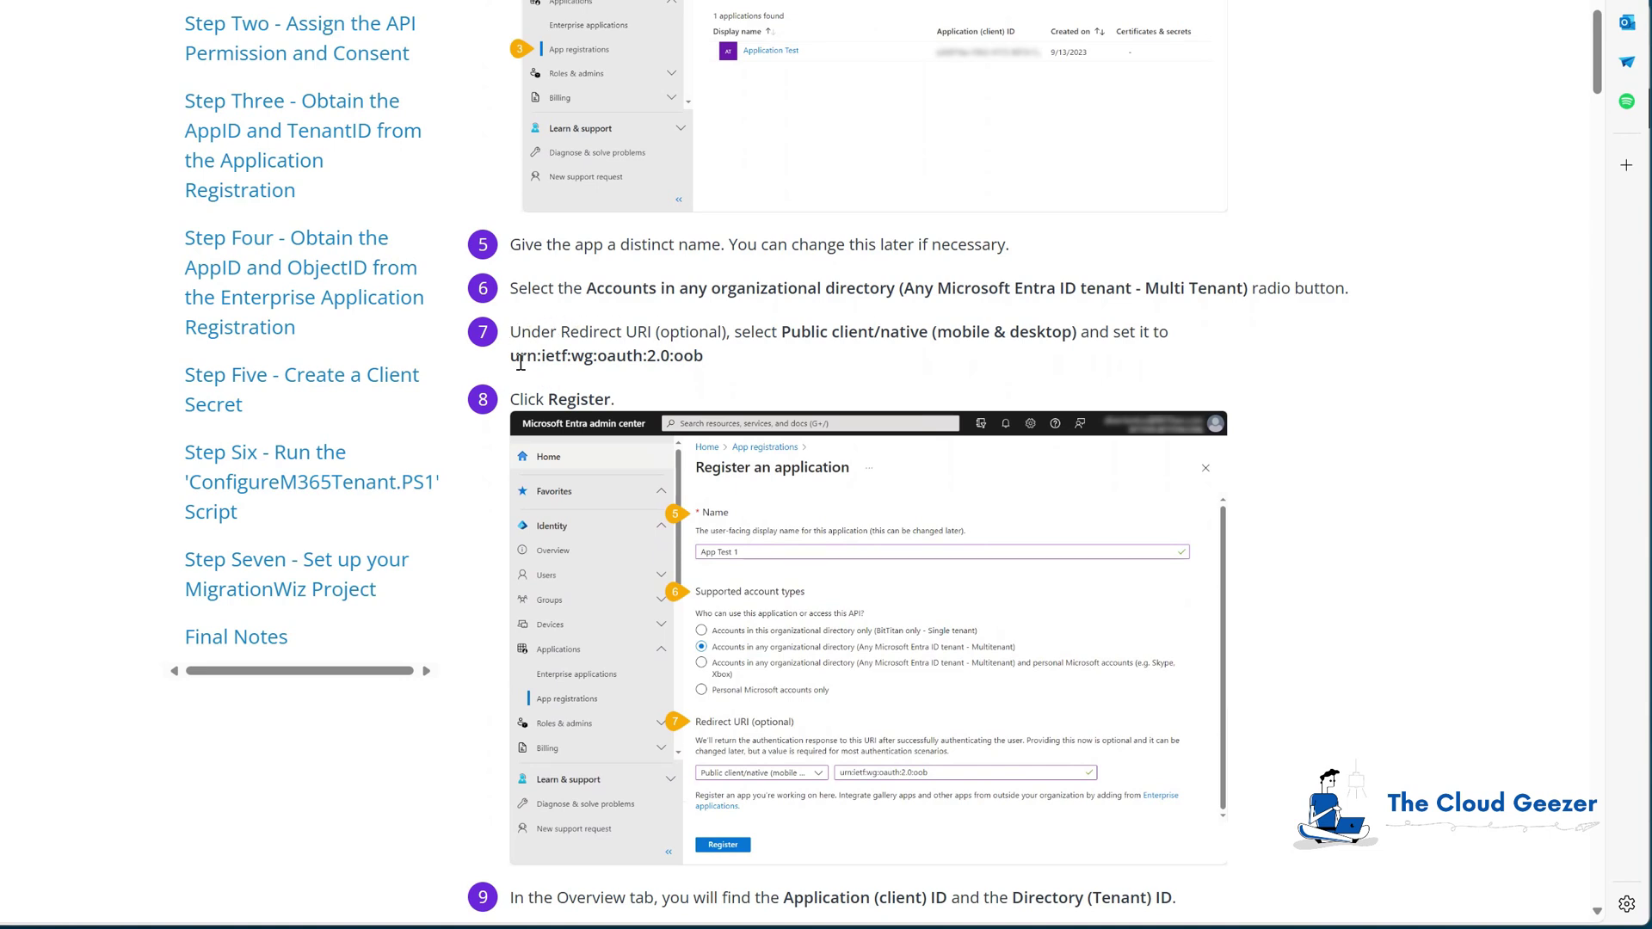
left_click_drag(511, 360, 705, 358)
key("ctrl+c")
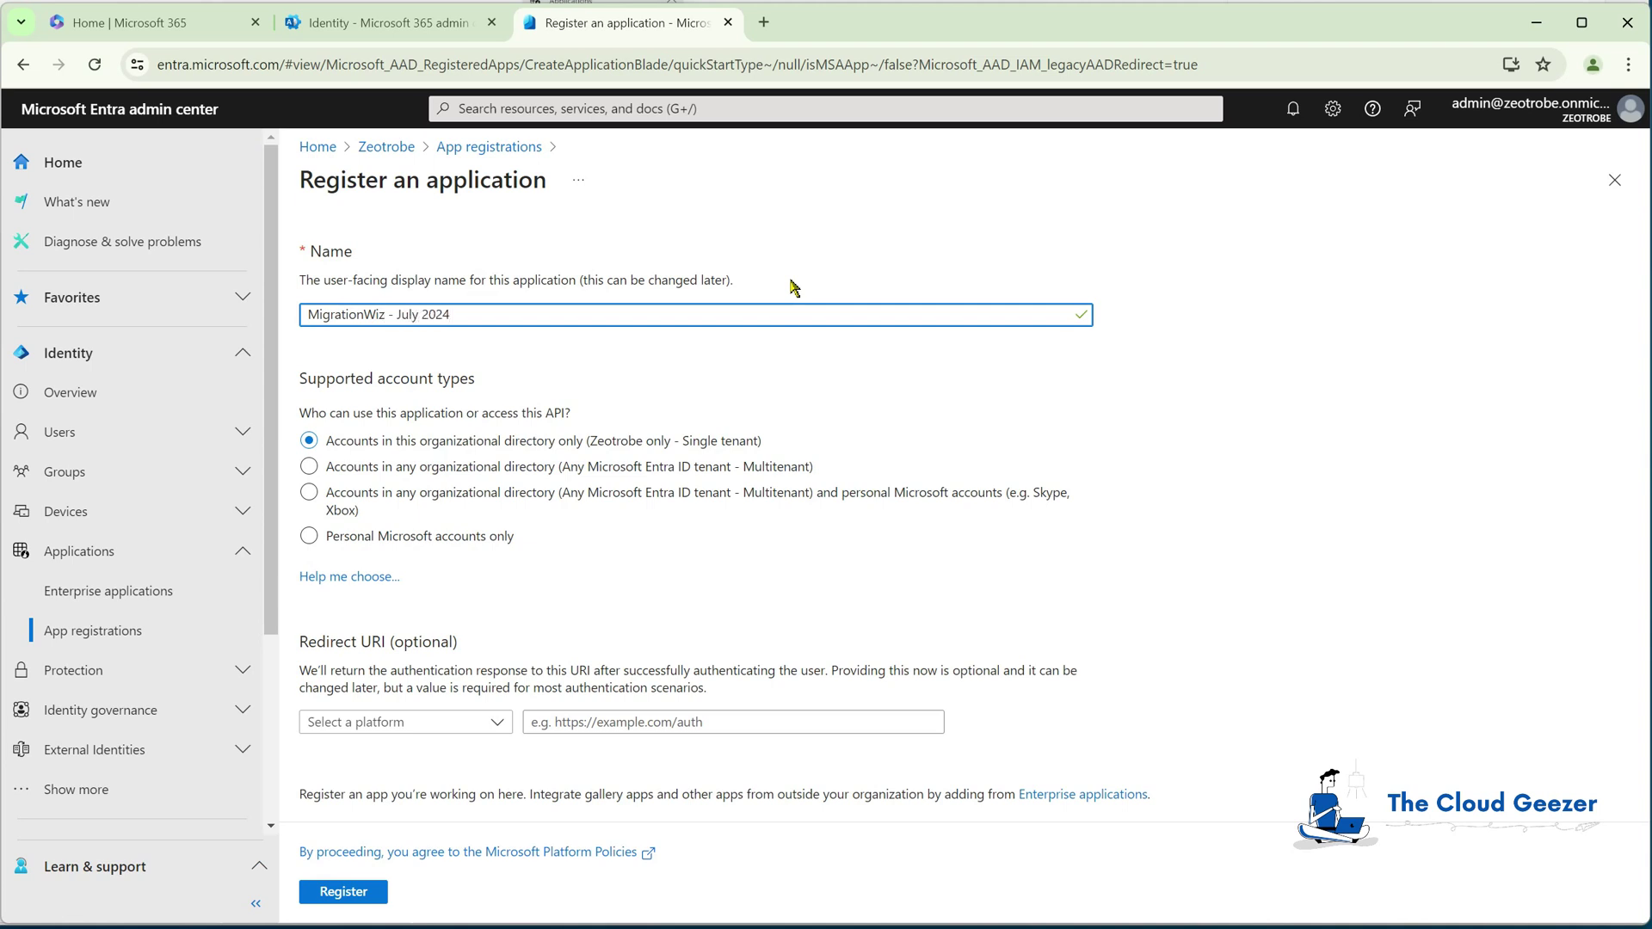
- Register MigrationWiz - July 2024 as a multitenant Entra ID application with Public client/native (mobile & desktop) redirect URI urn:ietf:wg:oauth:2.0:oob
left_click(736, 496)
left_click(320, 469)
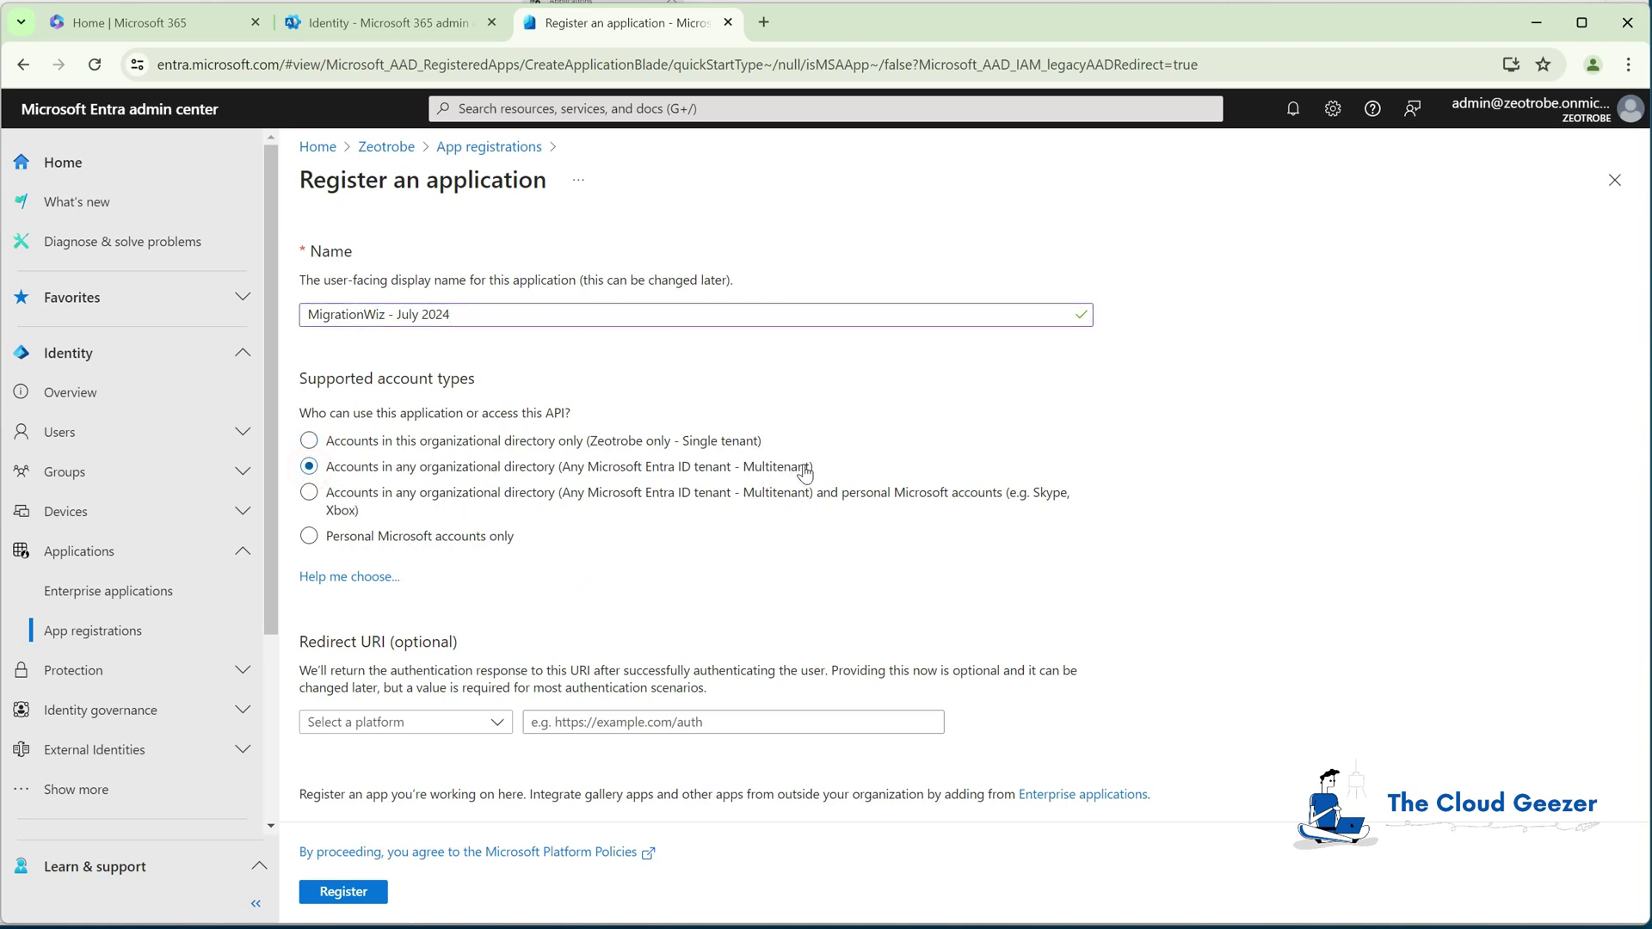
left_click(423, 725)
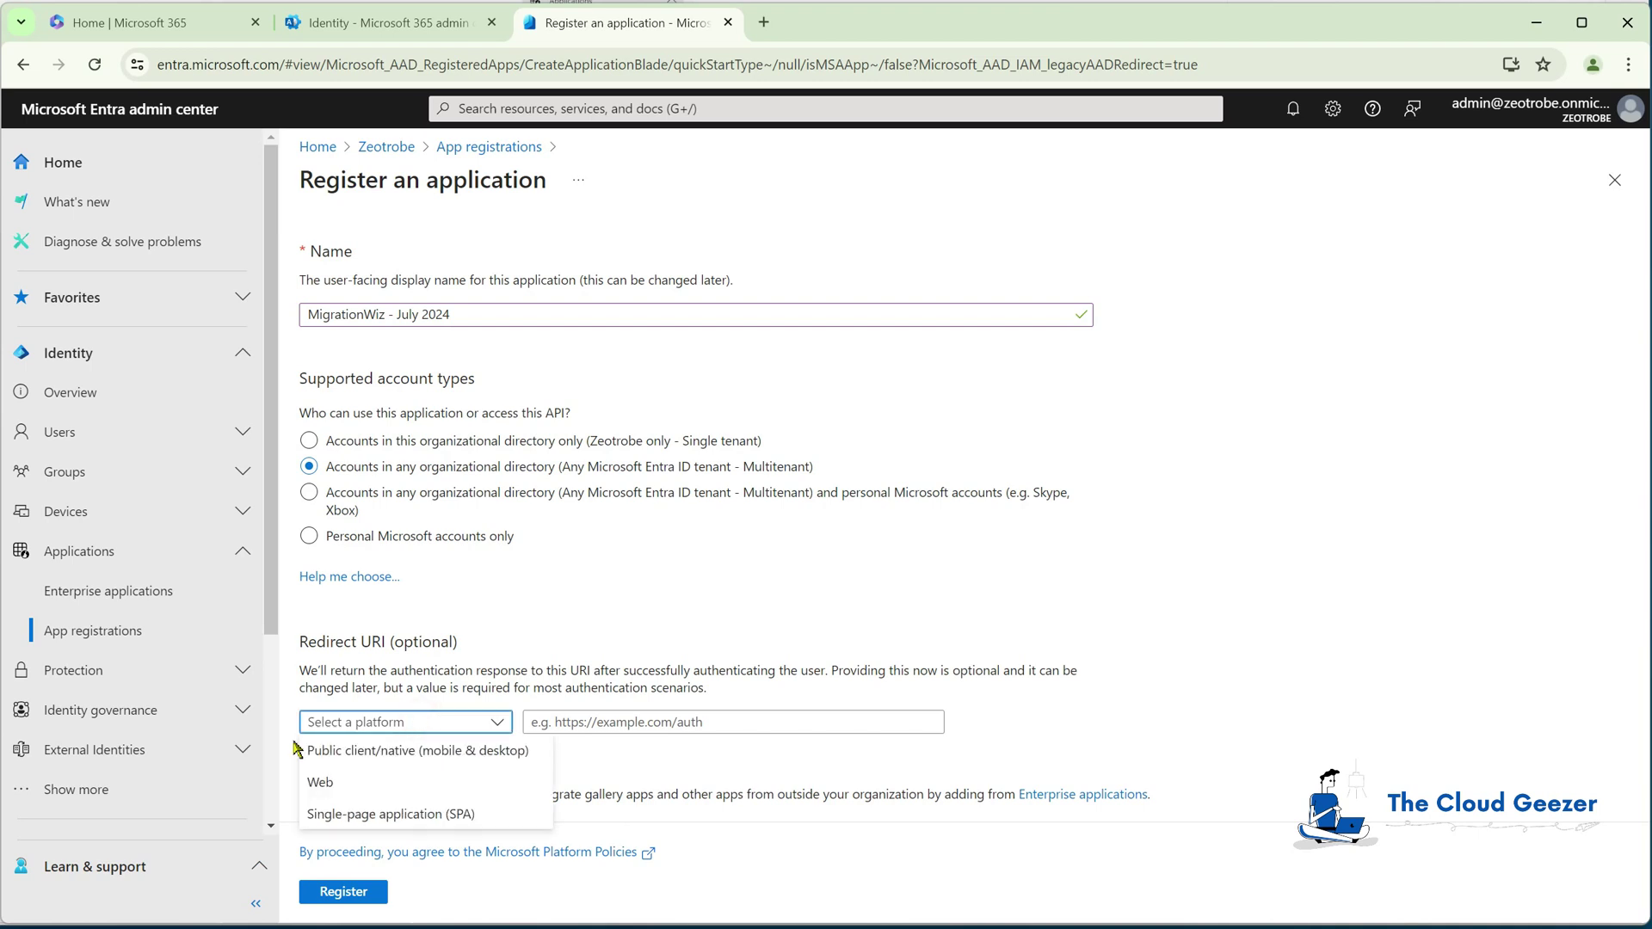
left_click(389, 751)
left_click(611, 725)
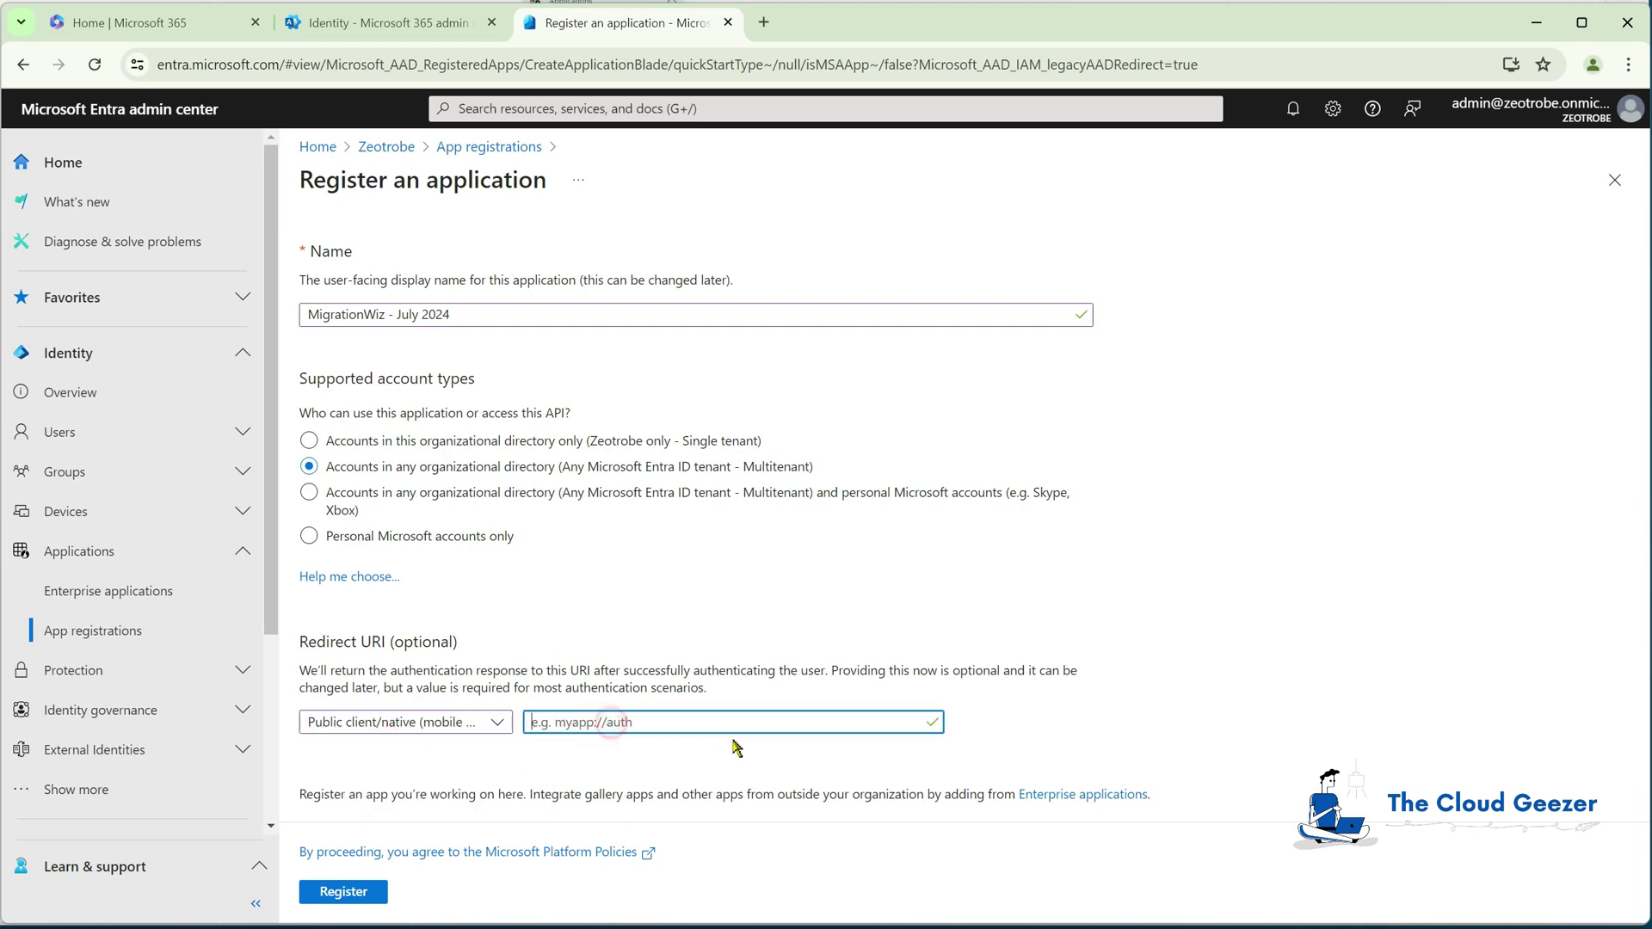
key("ctrl+v")
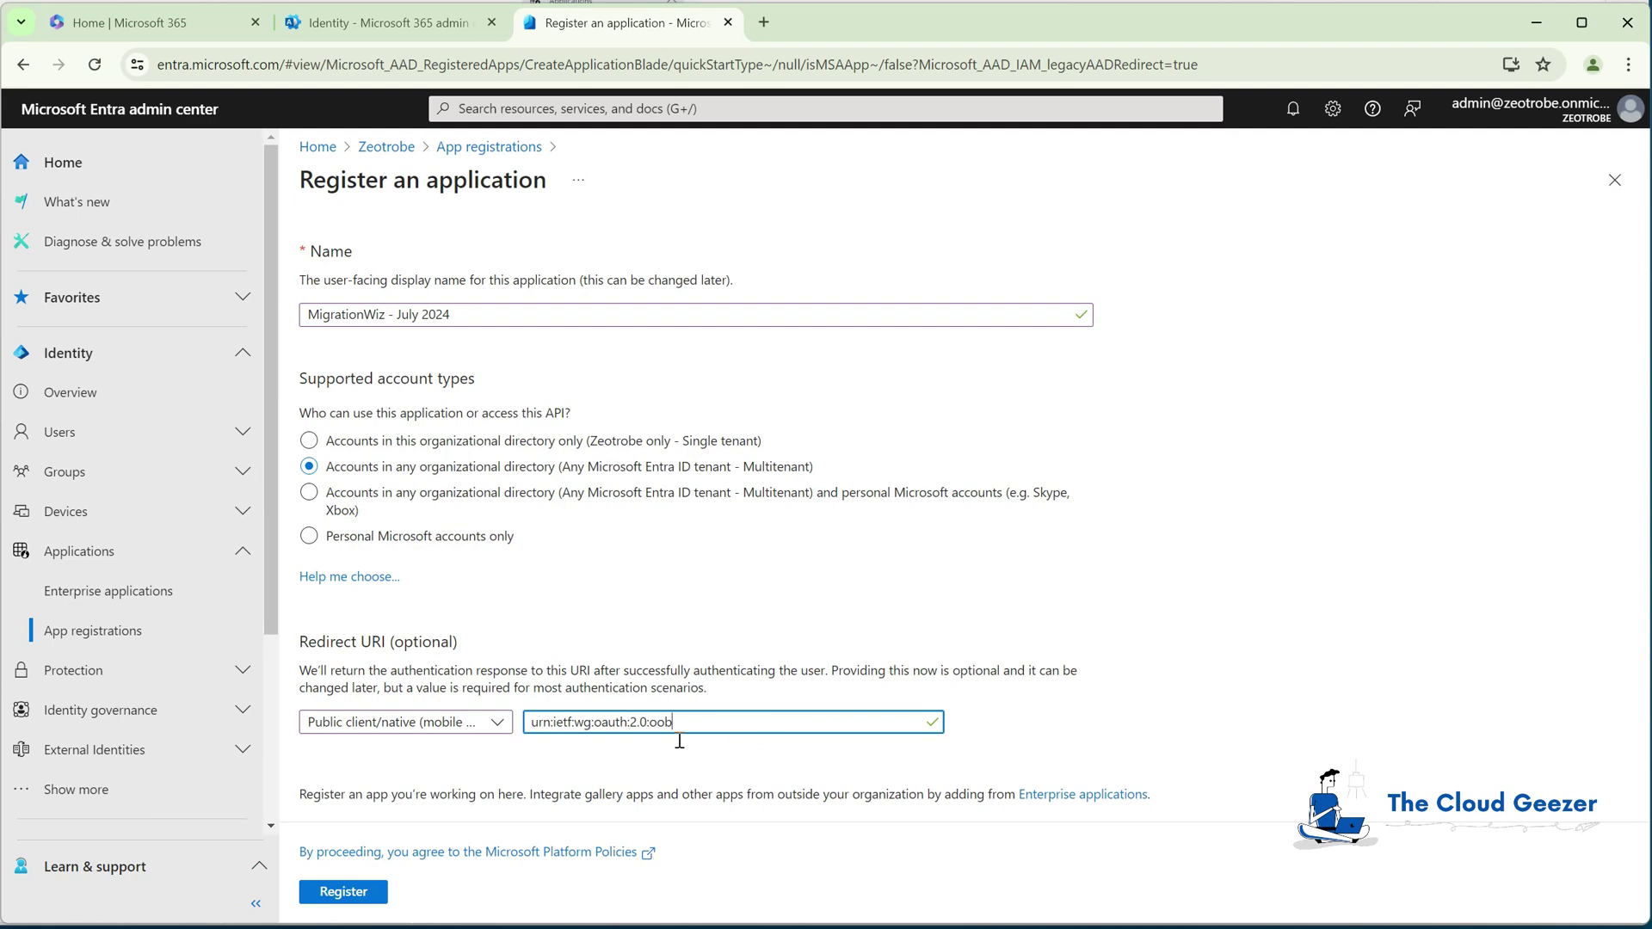
left_click(335, 897)
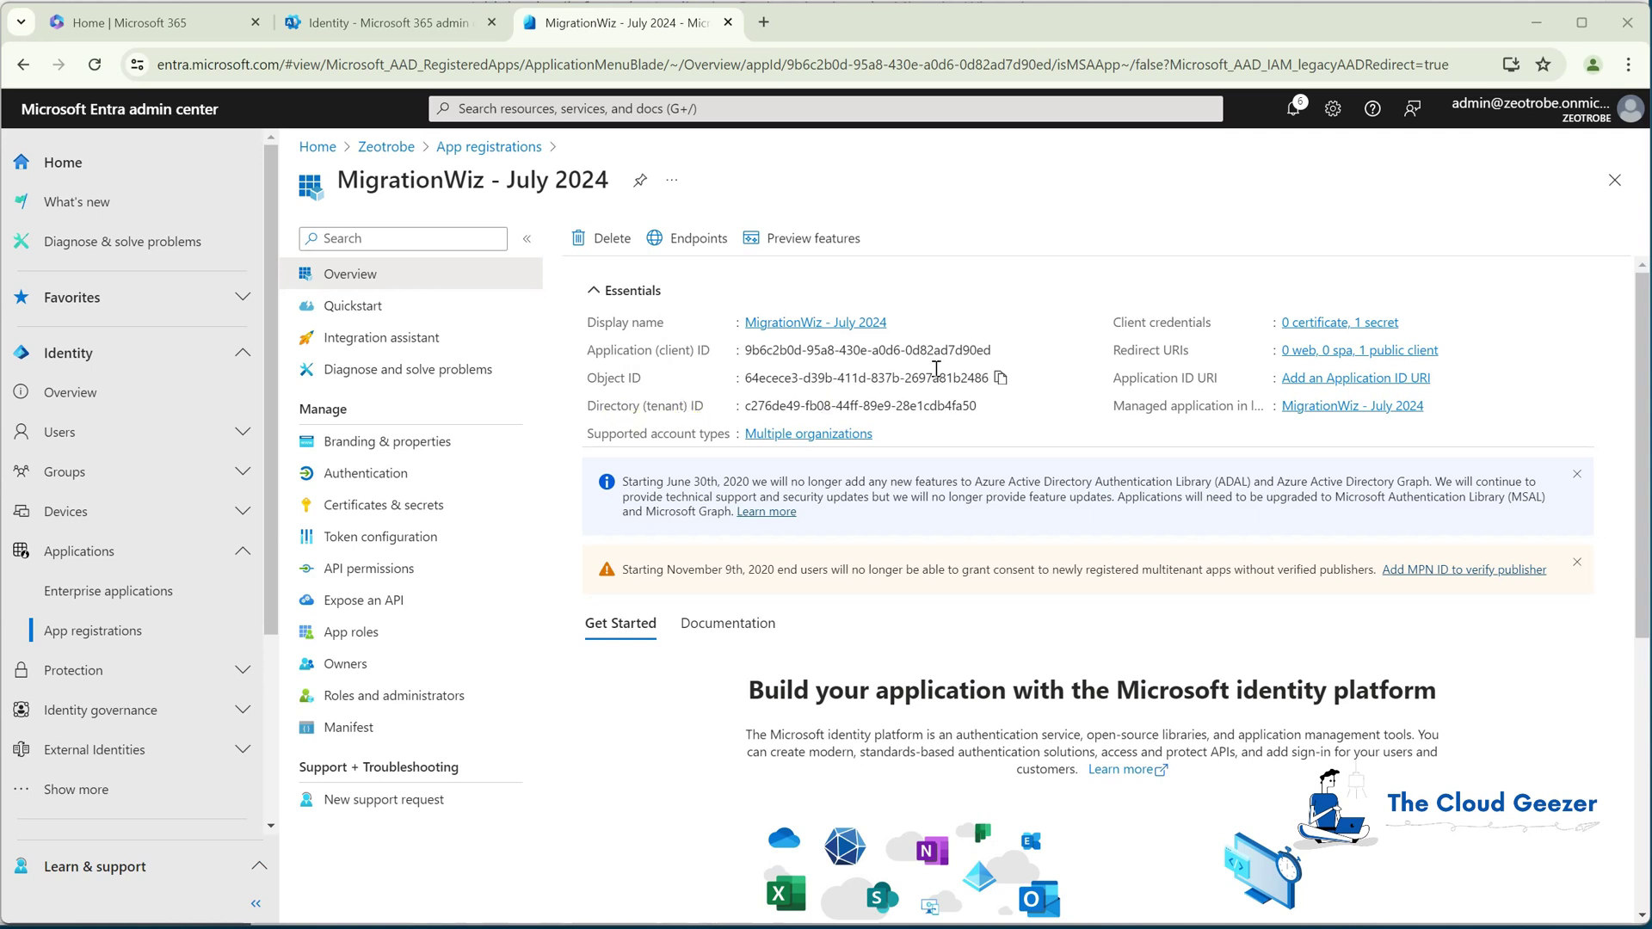
- Copy the registered app's Application (client) ID into a Notepad note, labelled "AppID ="
left_click(1002, 350)
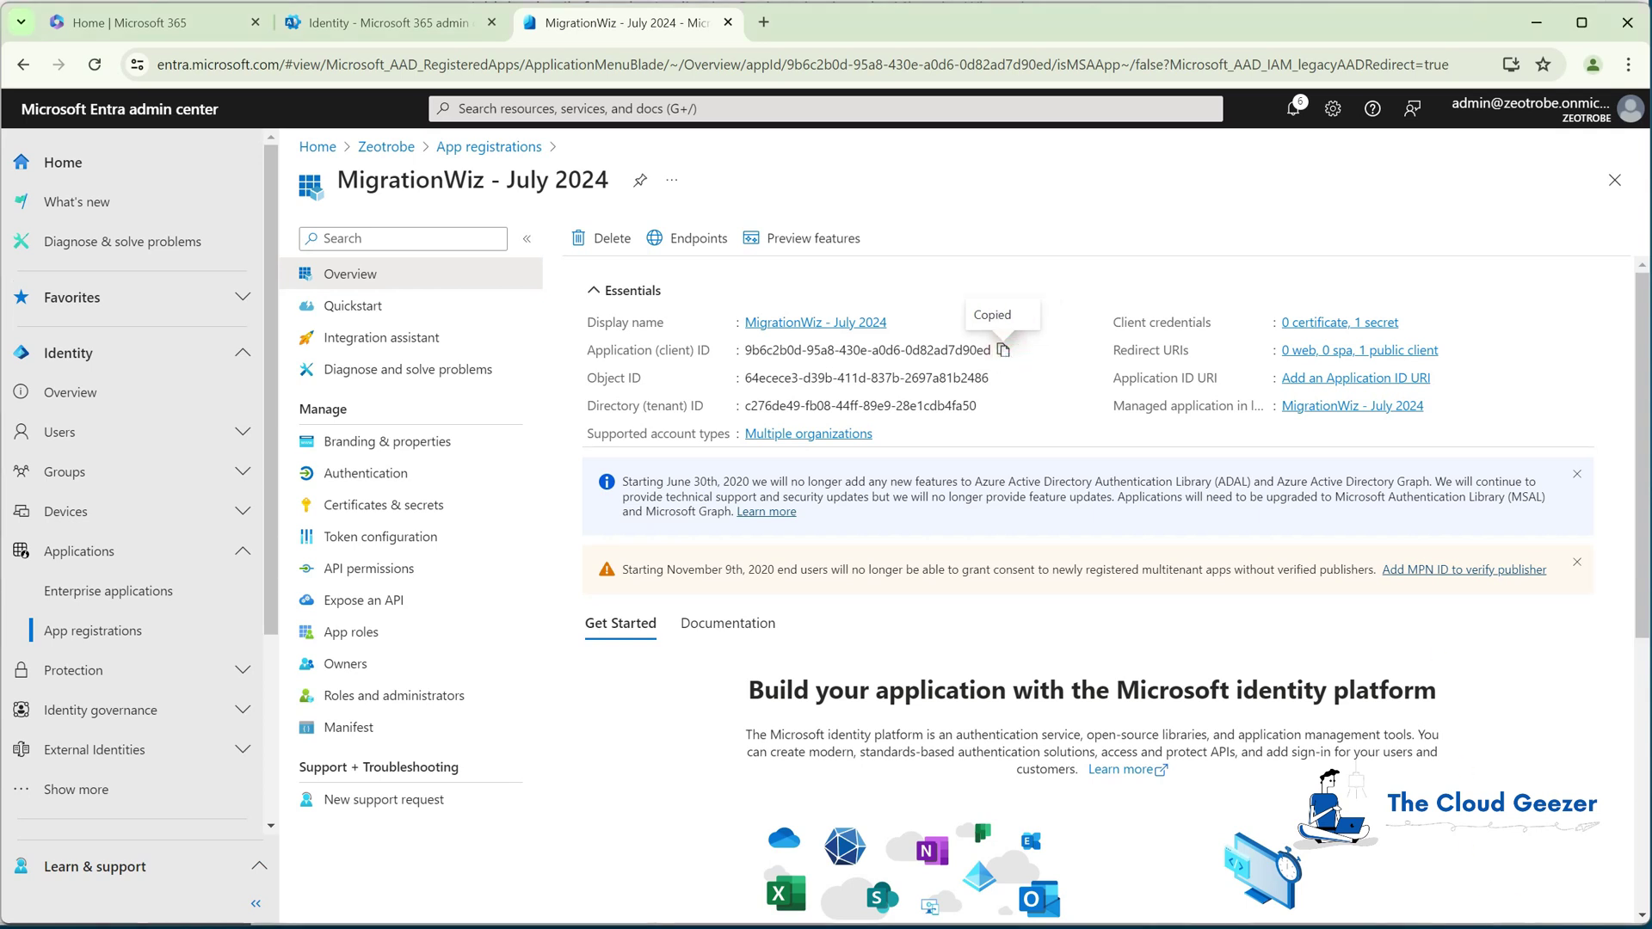
left_click_drag(923, 263, 927, 495)
left_click(870, 581)
type("AppID =")
key("ctrl+v")
key("Return")
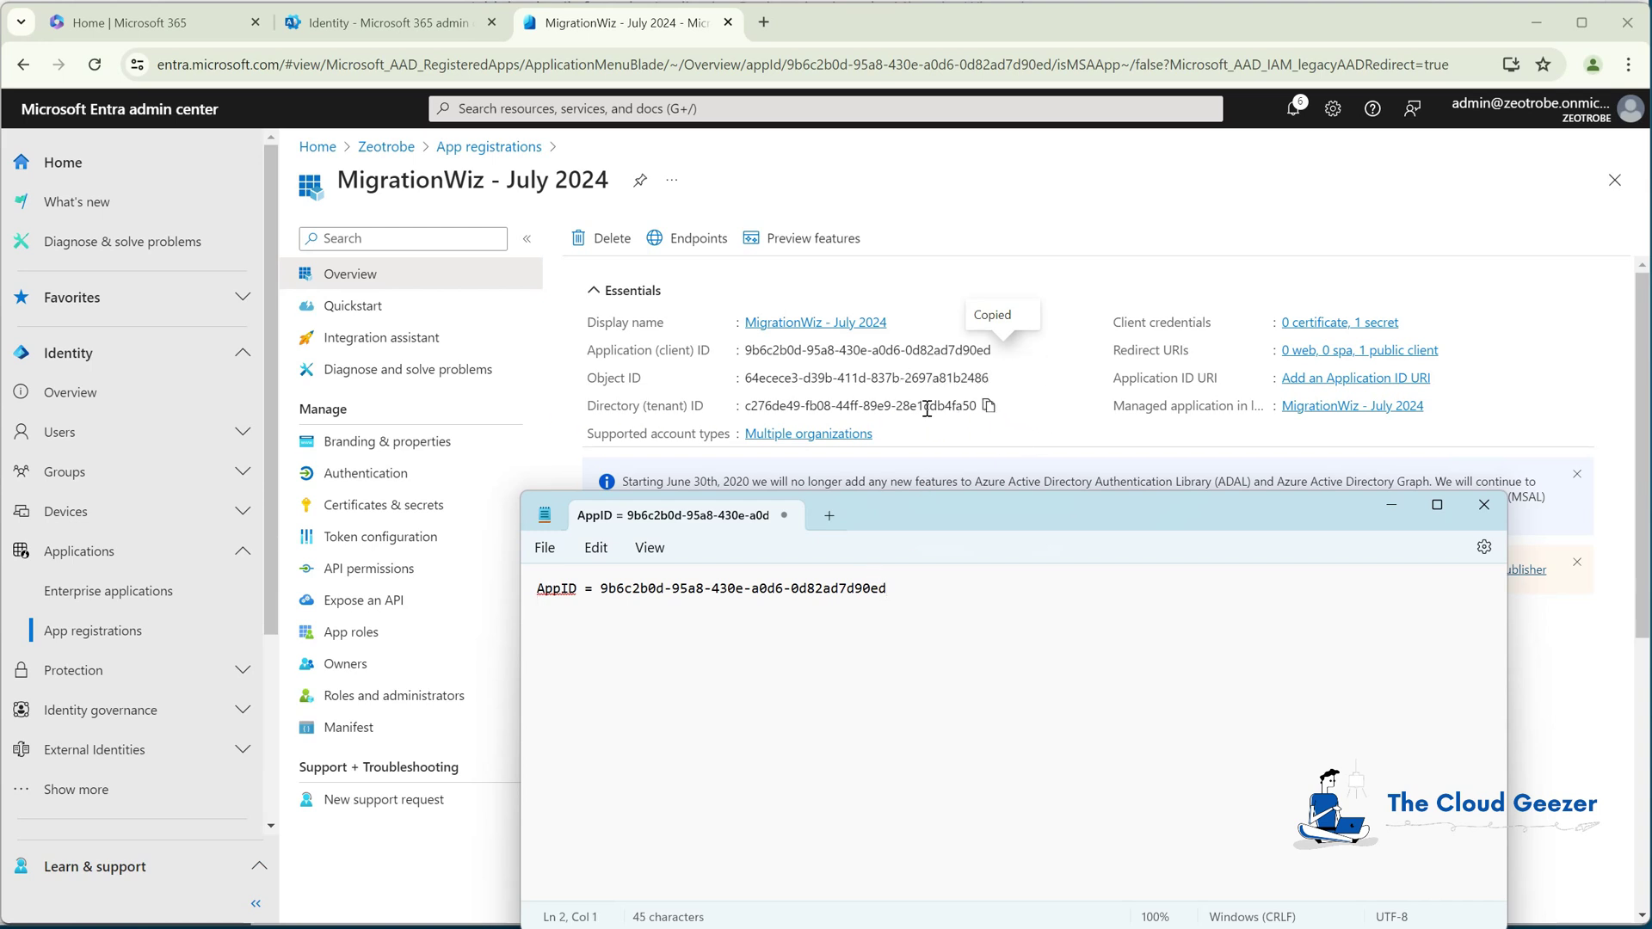
- Copy the app's Directory (tenant) ID onto a new line of the Notepad note, labelled "Directory ID ="
left_click(988, 405)
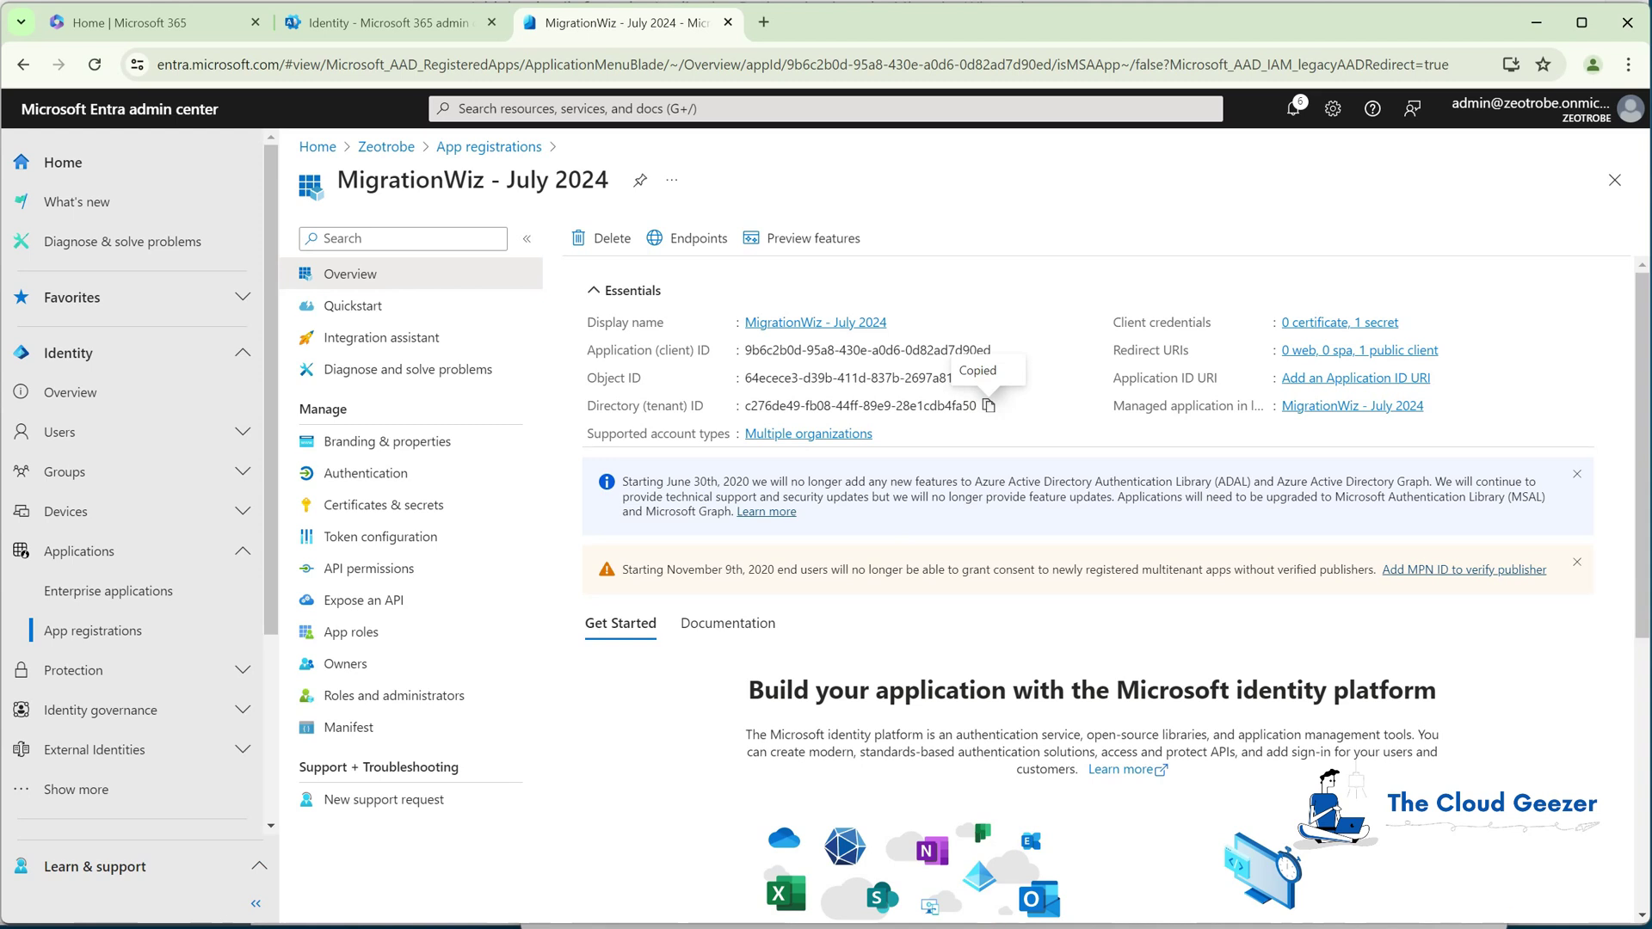
key("alt+Tab")
left_click(749, 607)
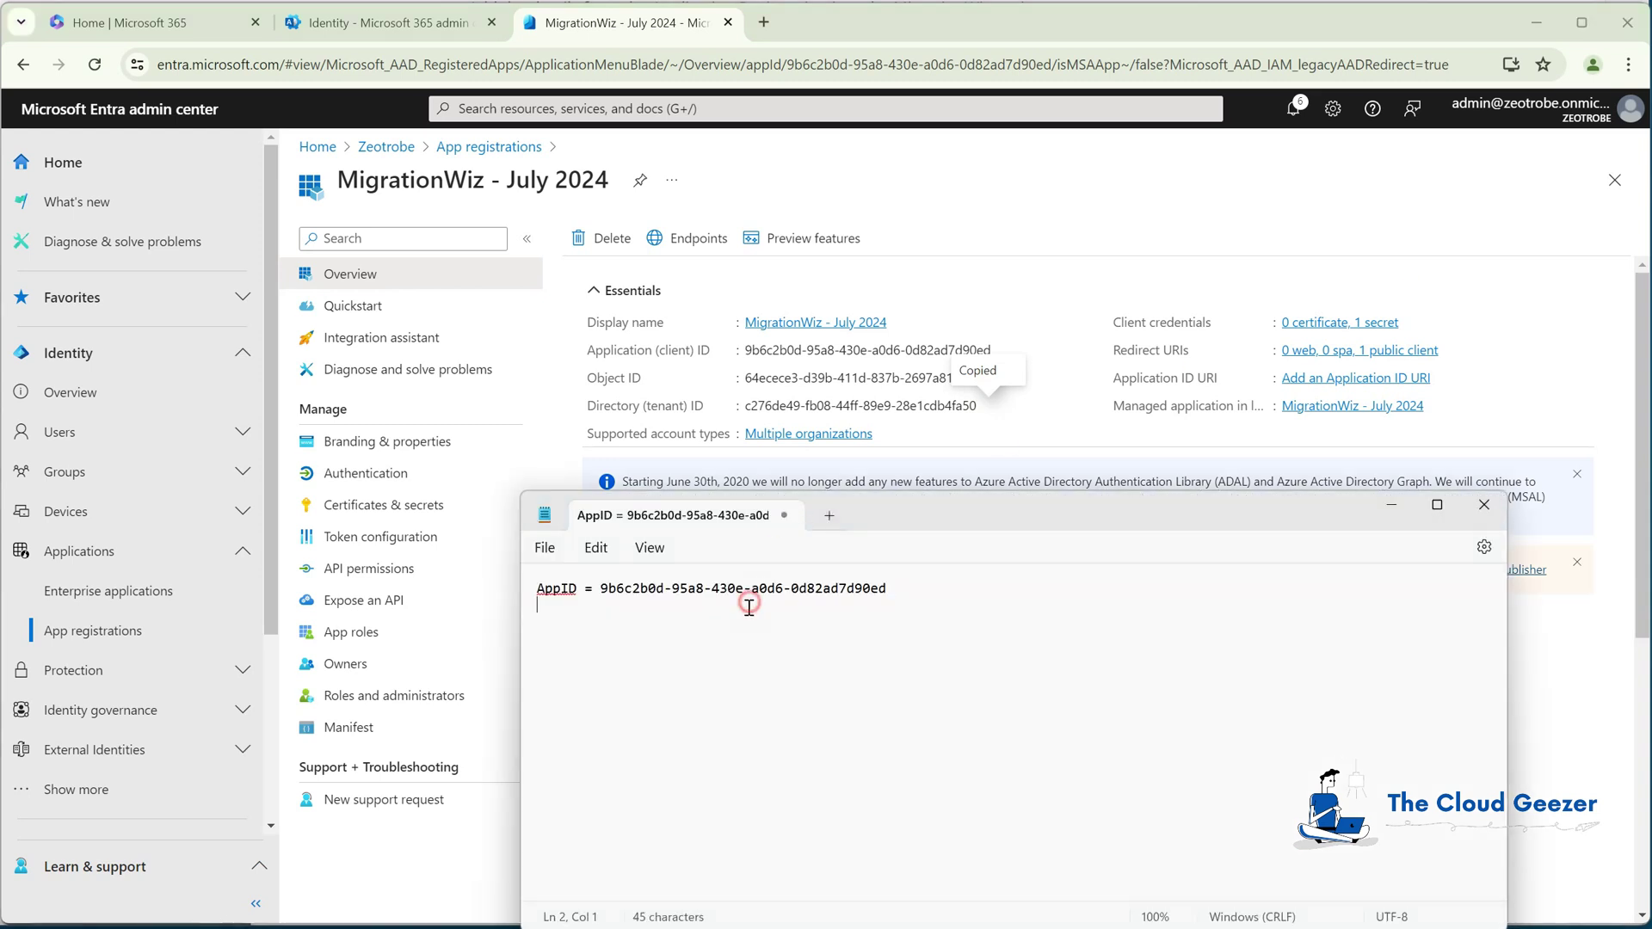
type("Directory")
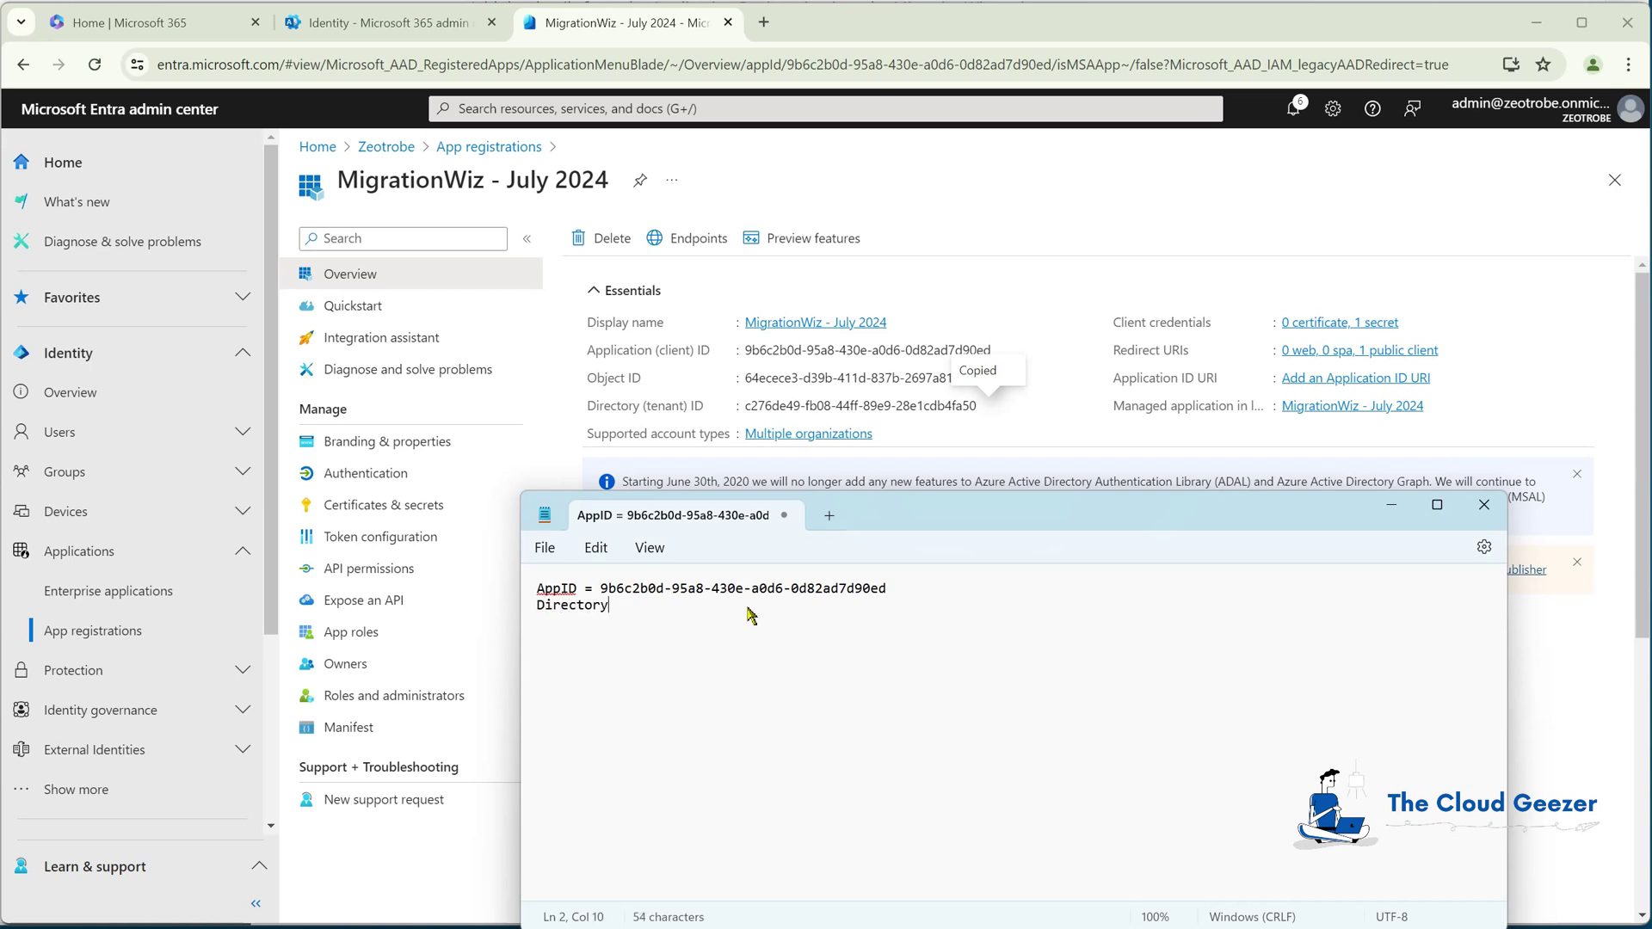
type(" ID =")
key("ctrl+v")
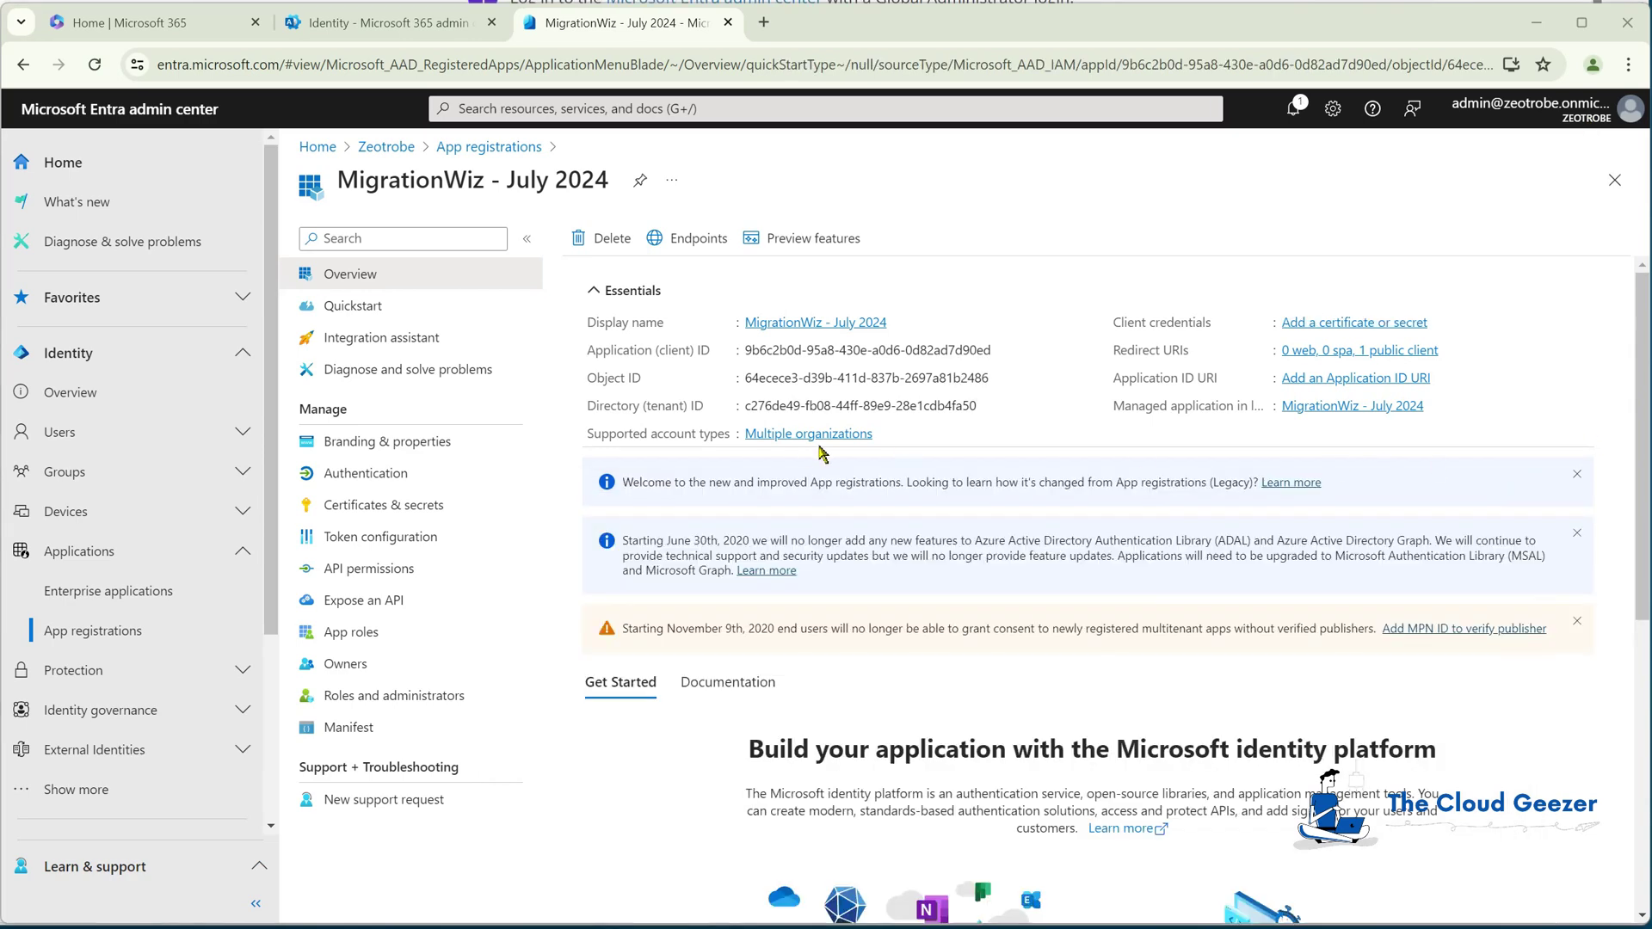
- Set Allow public client flows to Yes in the app's authentication settings and save the change
left_click(382, 475)
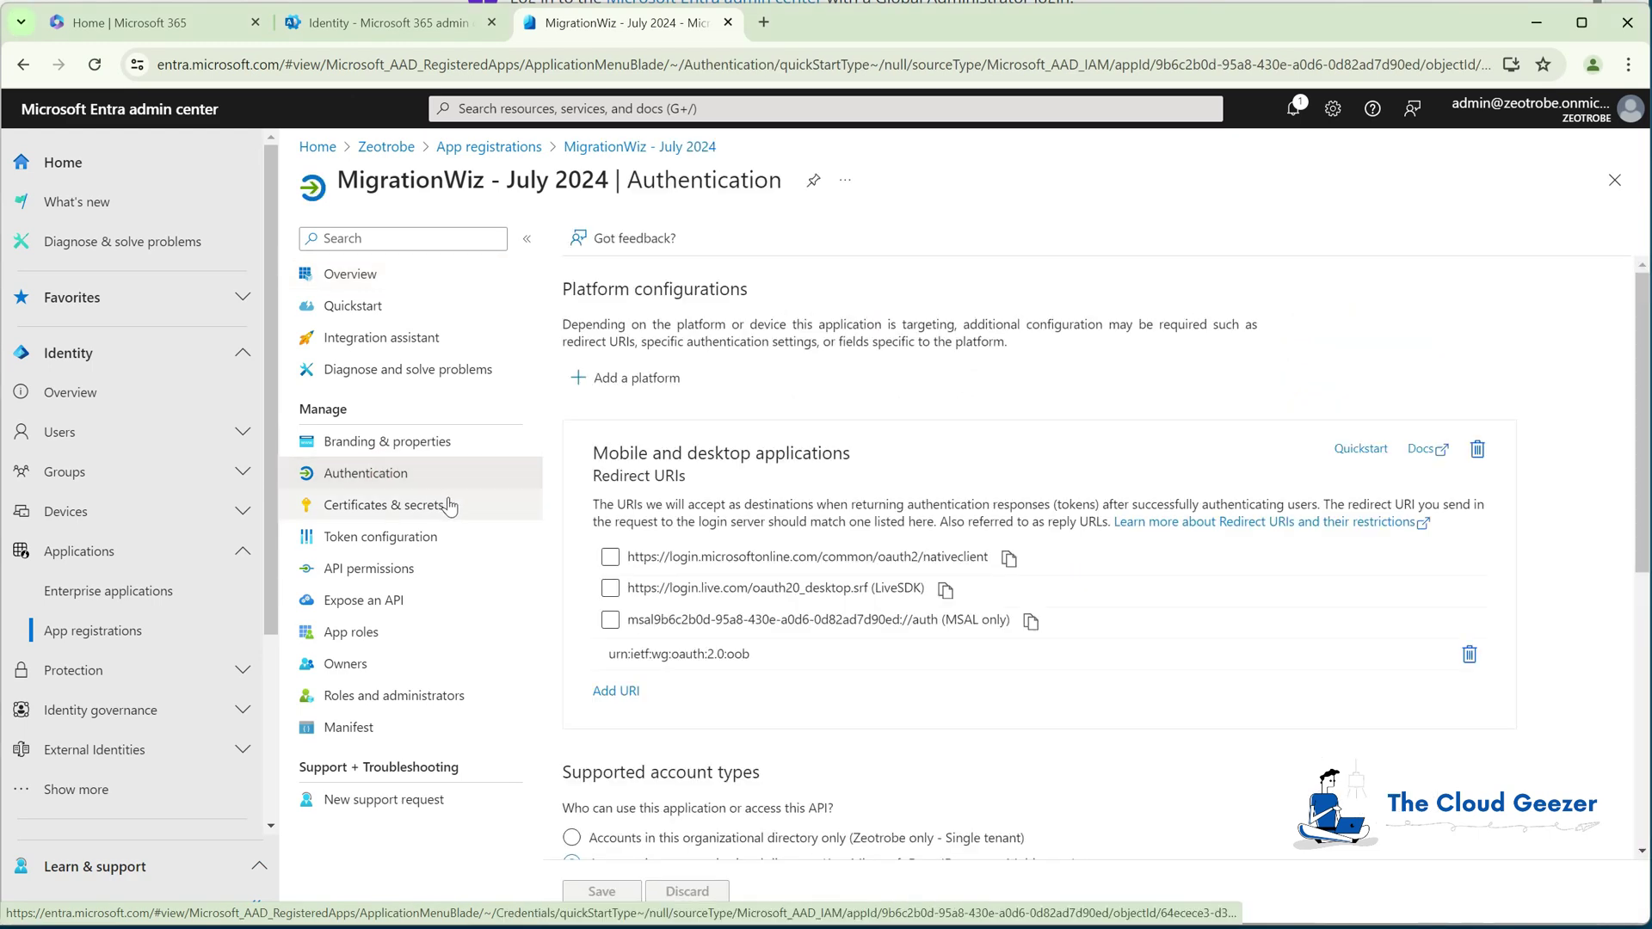
scroll(787, 500, "down", 1)
scroll(786, 500, "down", 6)
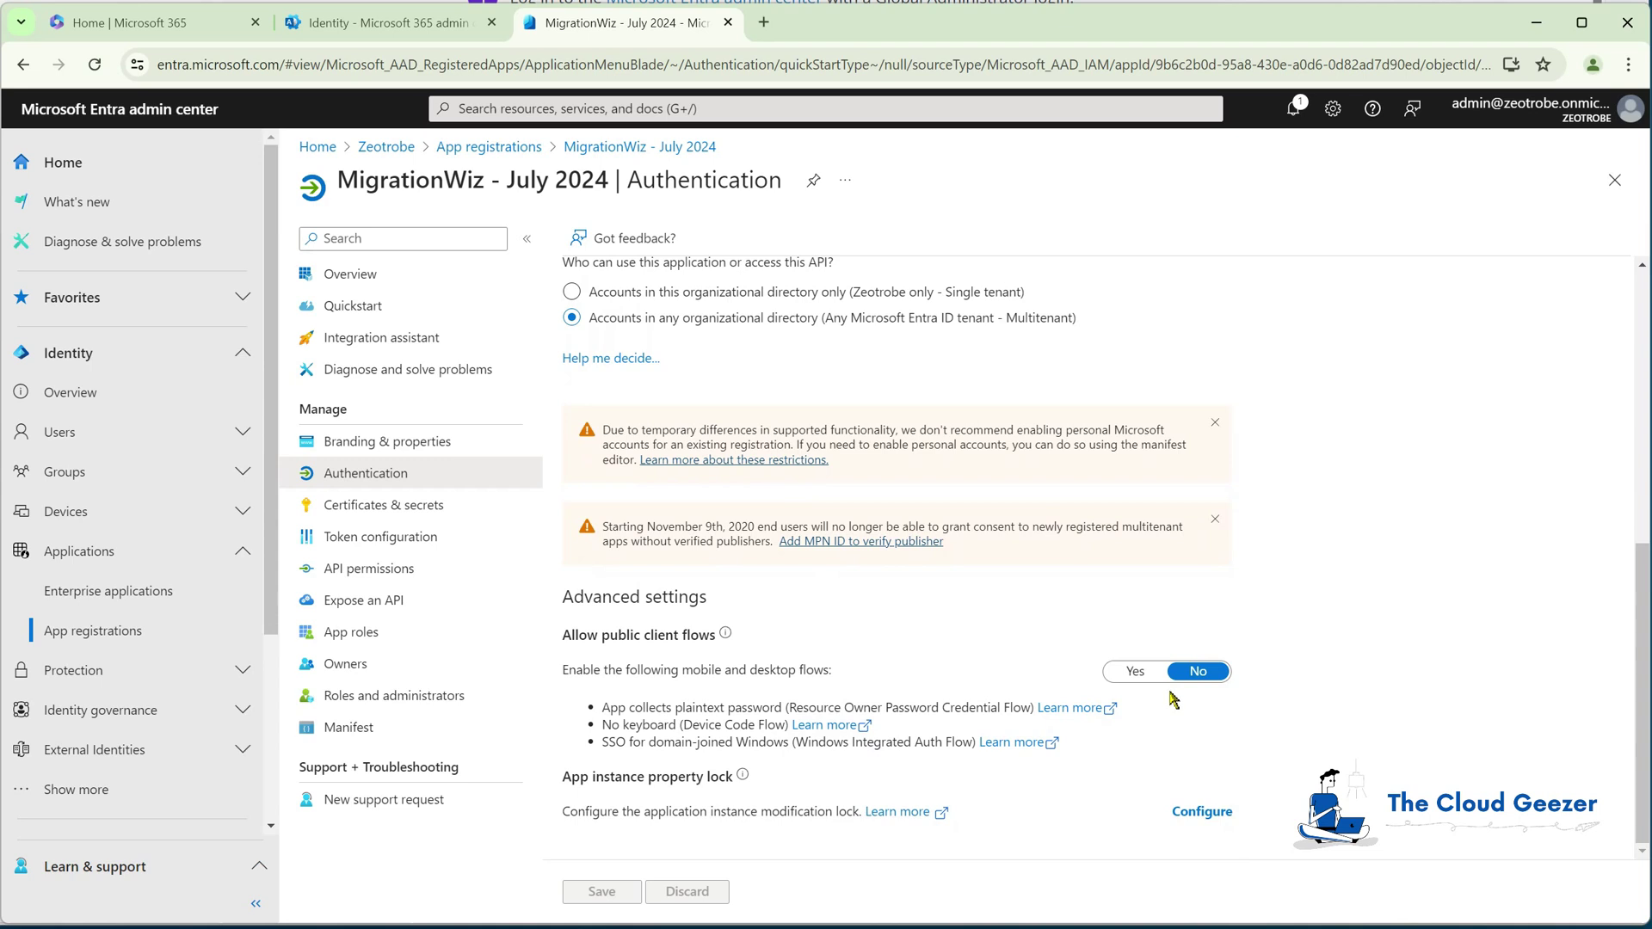
left_click(1135, 672)
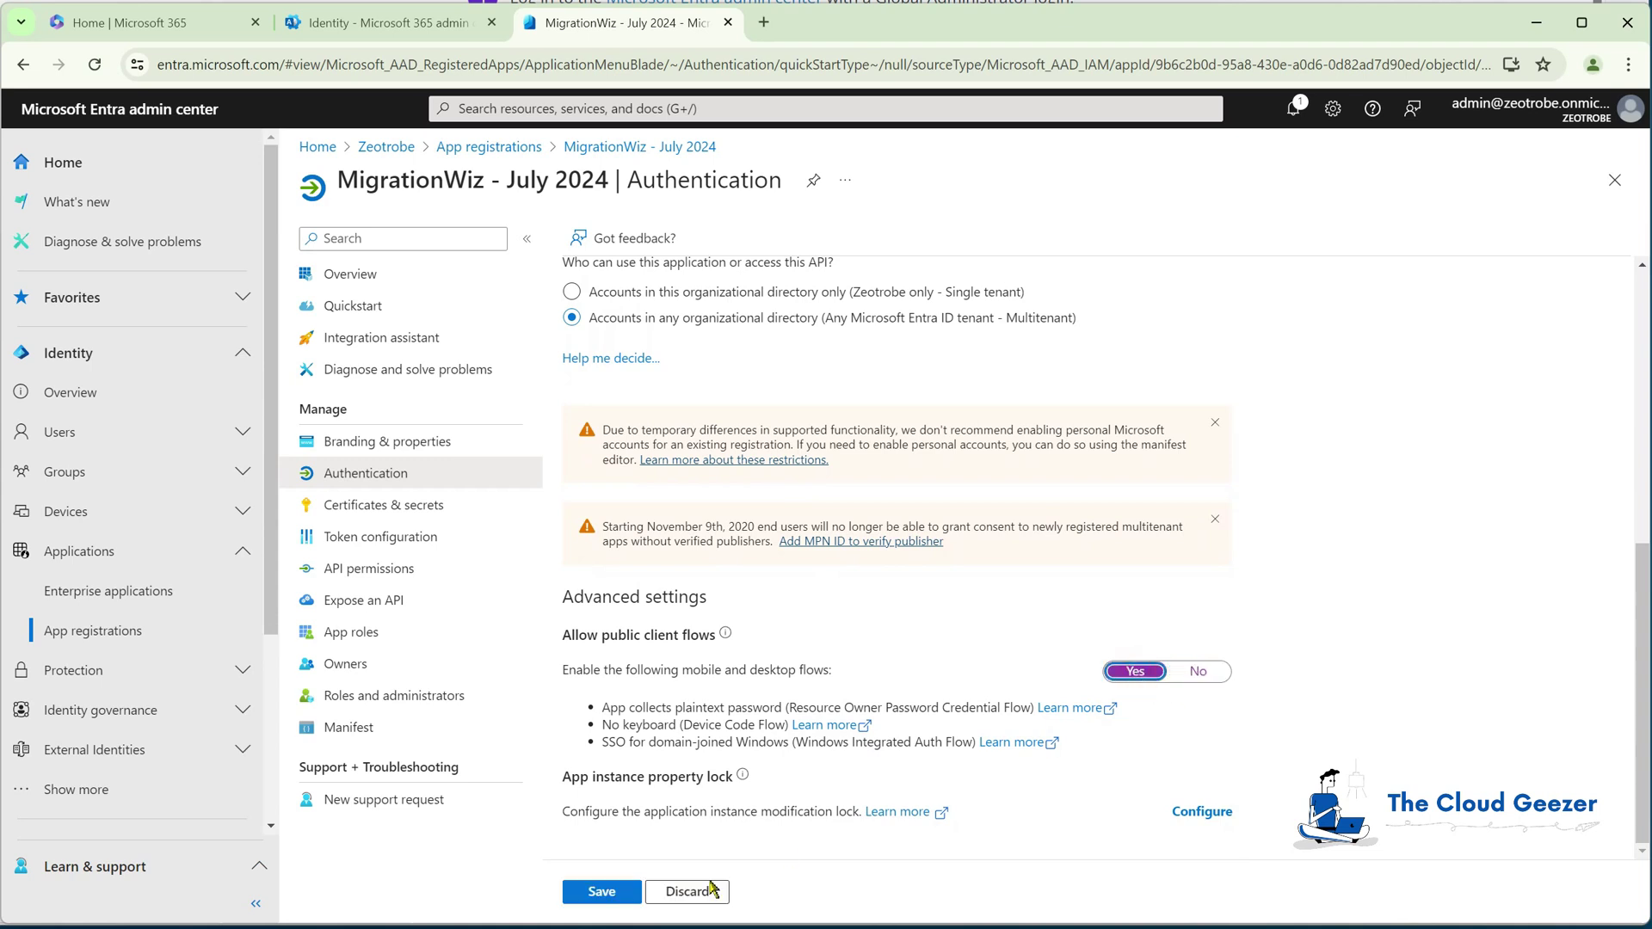
left_click(603, 893)
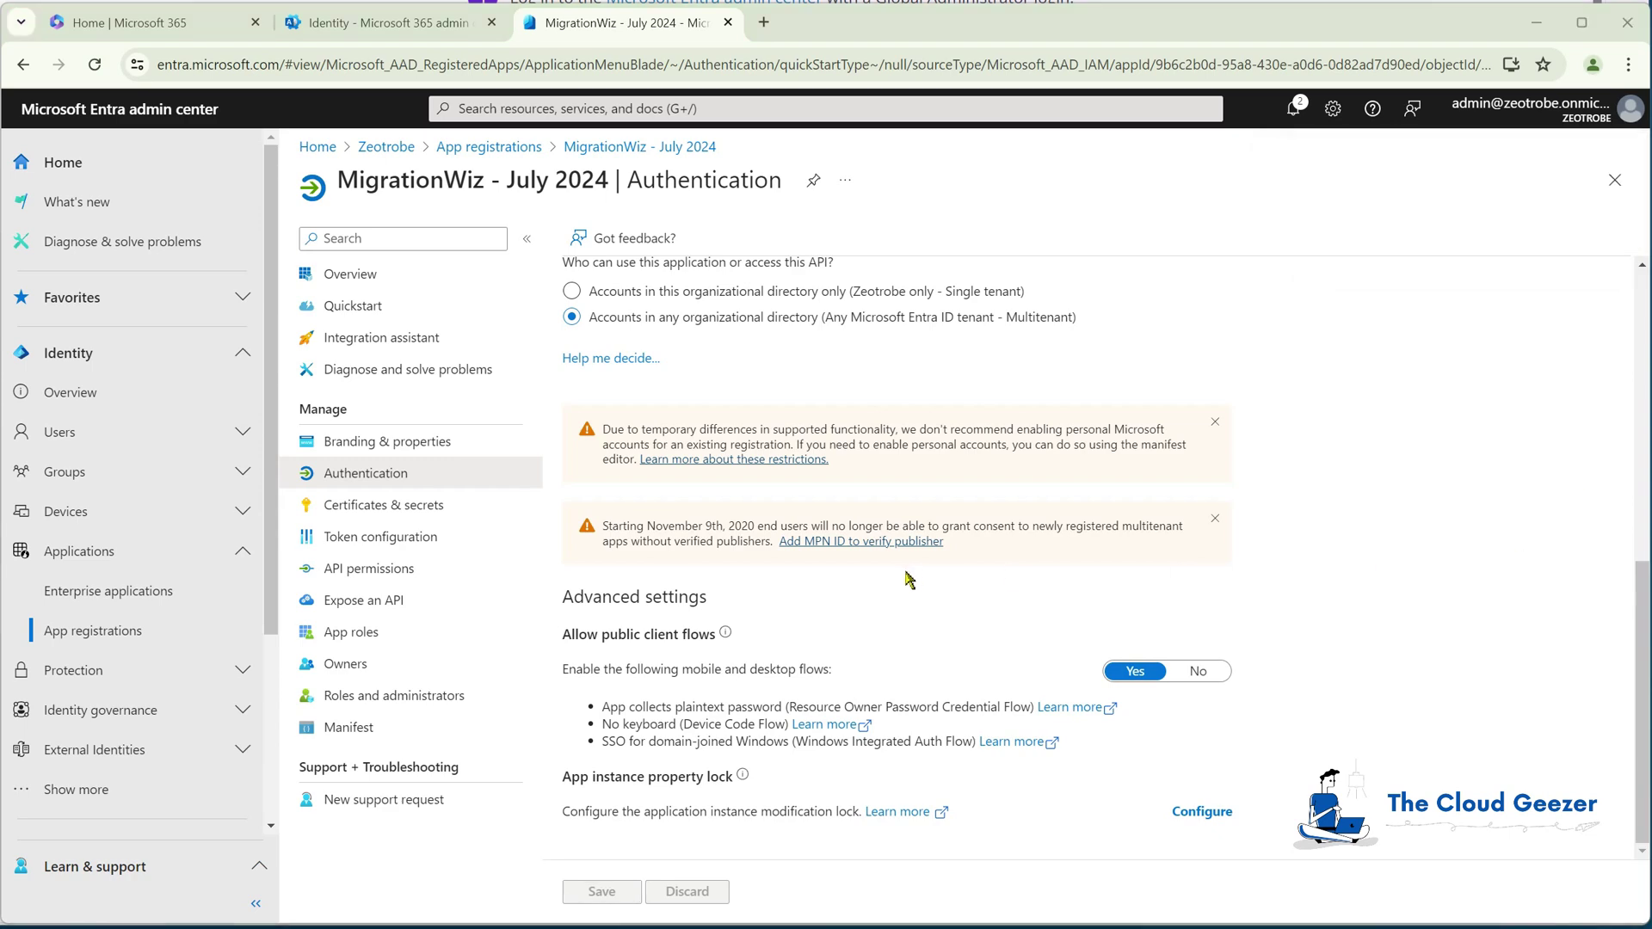
- Start adding an API permission to the app, searching the organization's APIs for "office" and choosing Office 365 Exchange Online
left_click(331, 573)
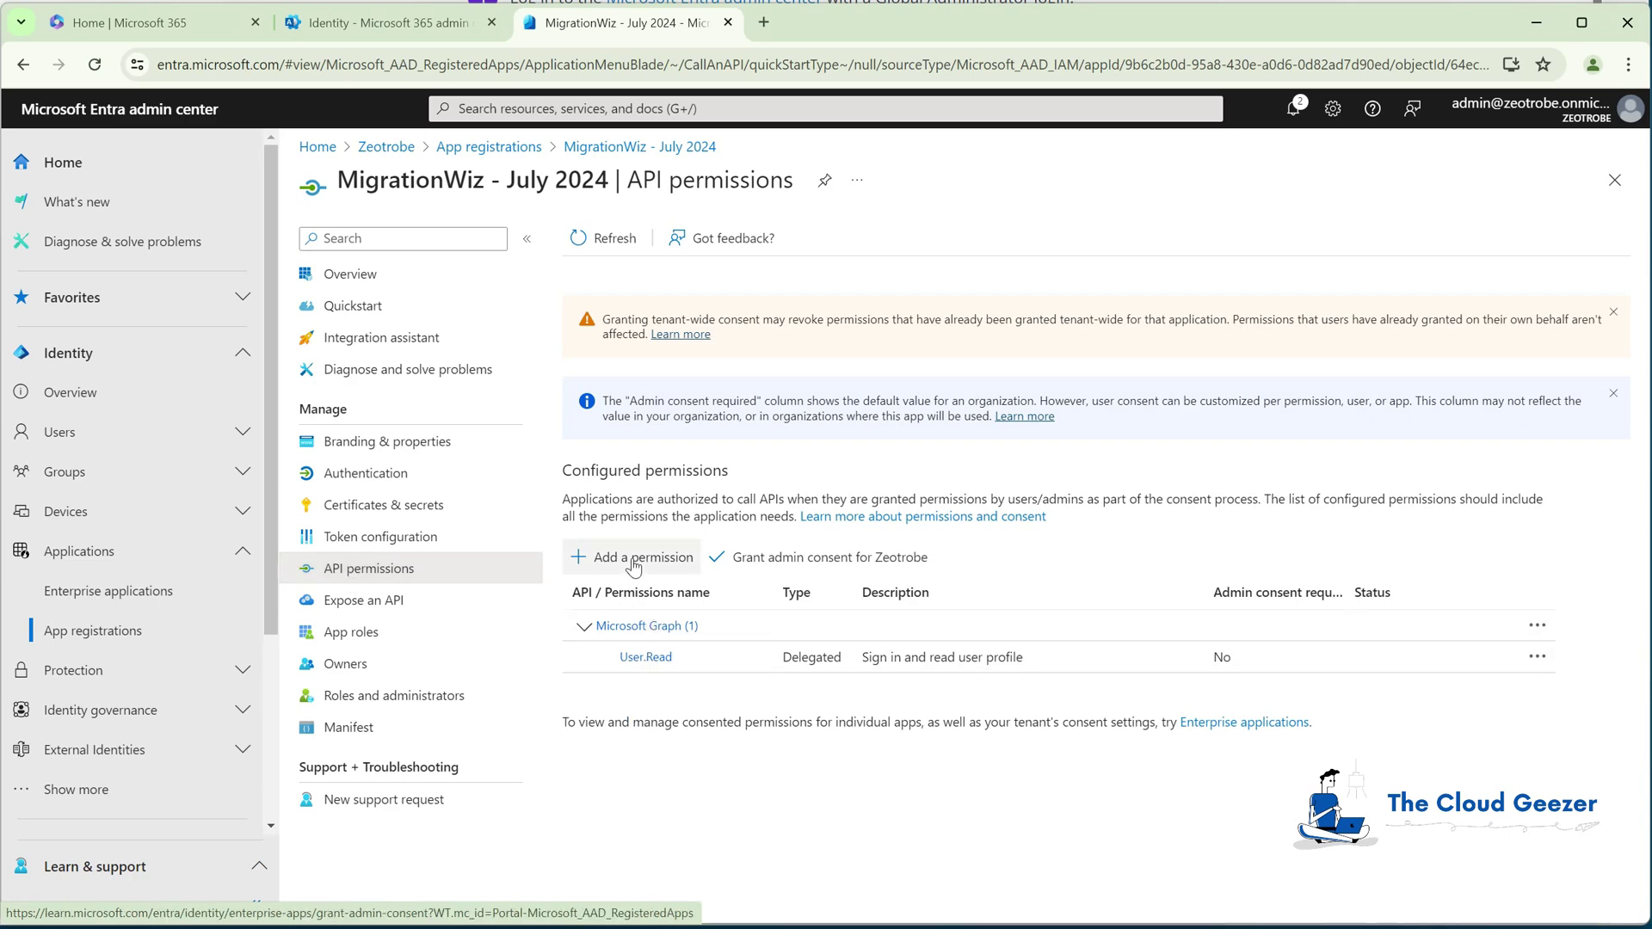
left_click(636, 566)
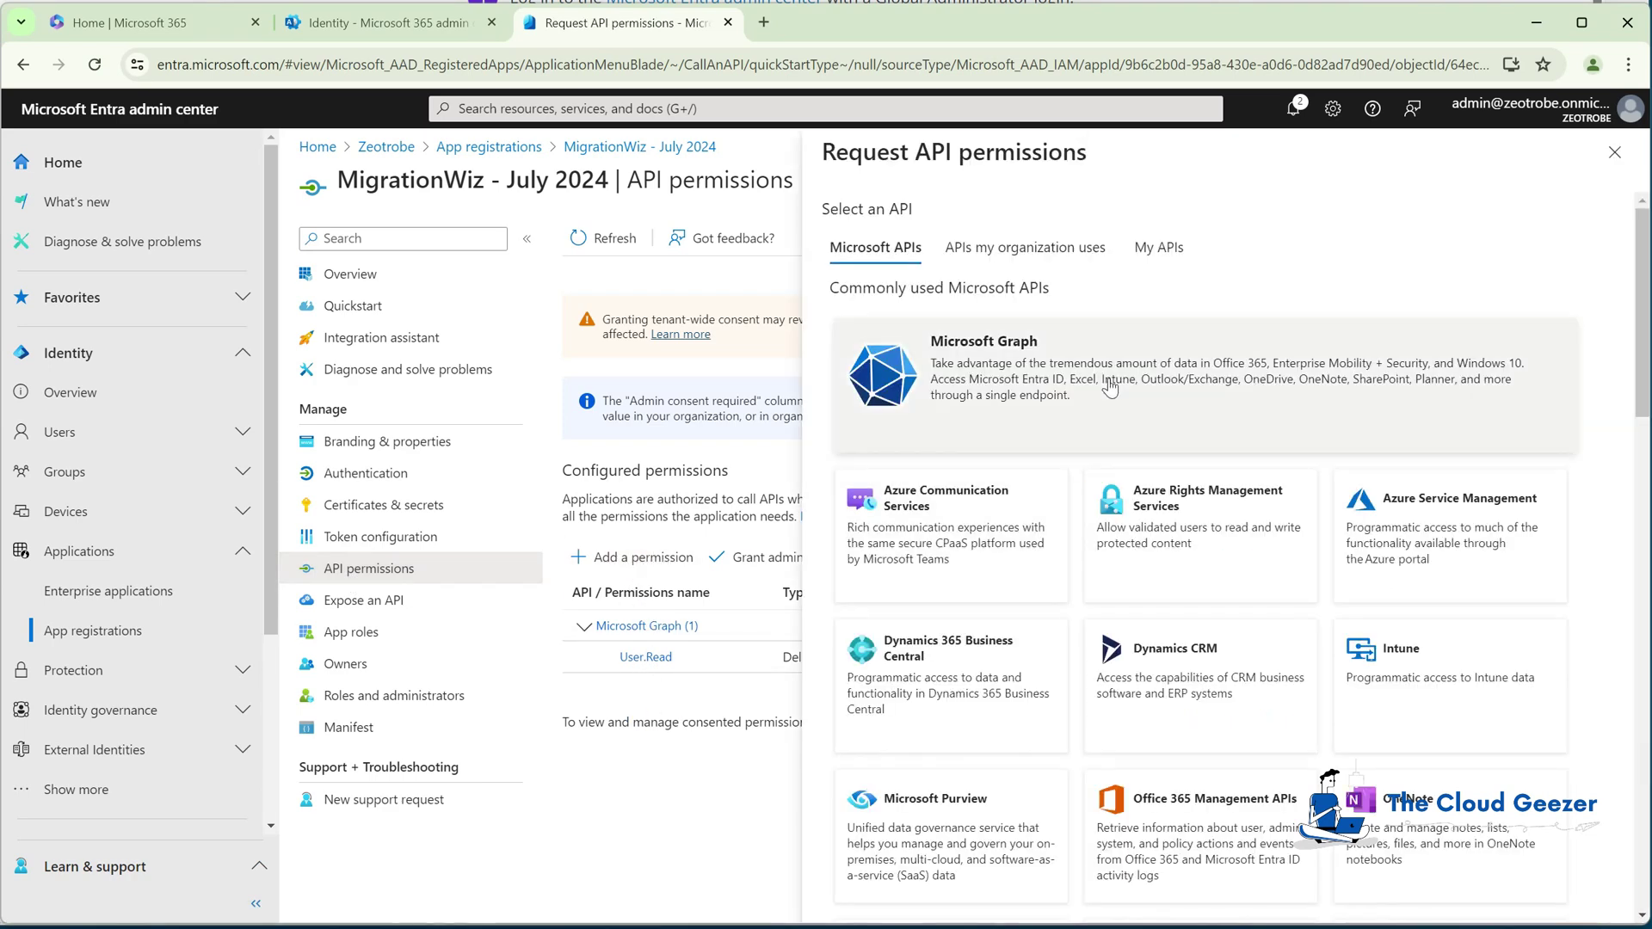
left_click(1039, 250)
left_click(949, 324)
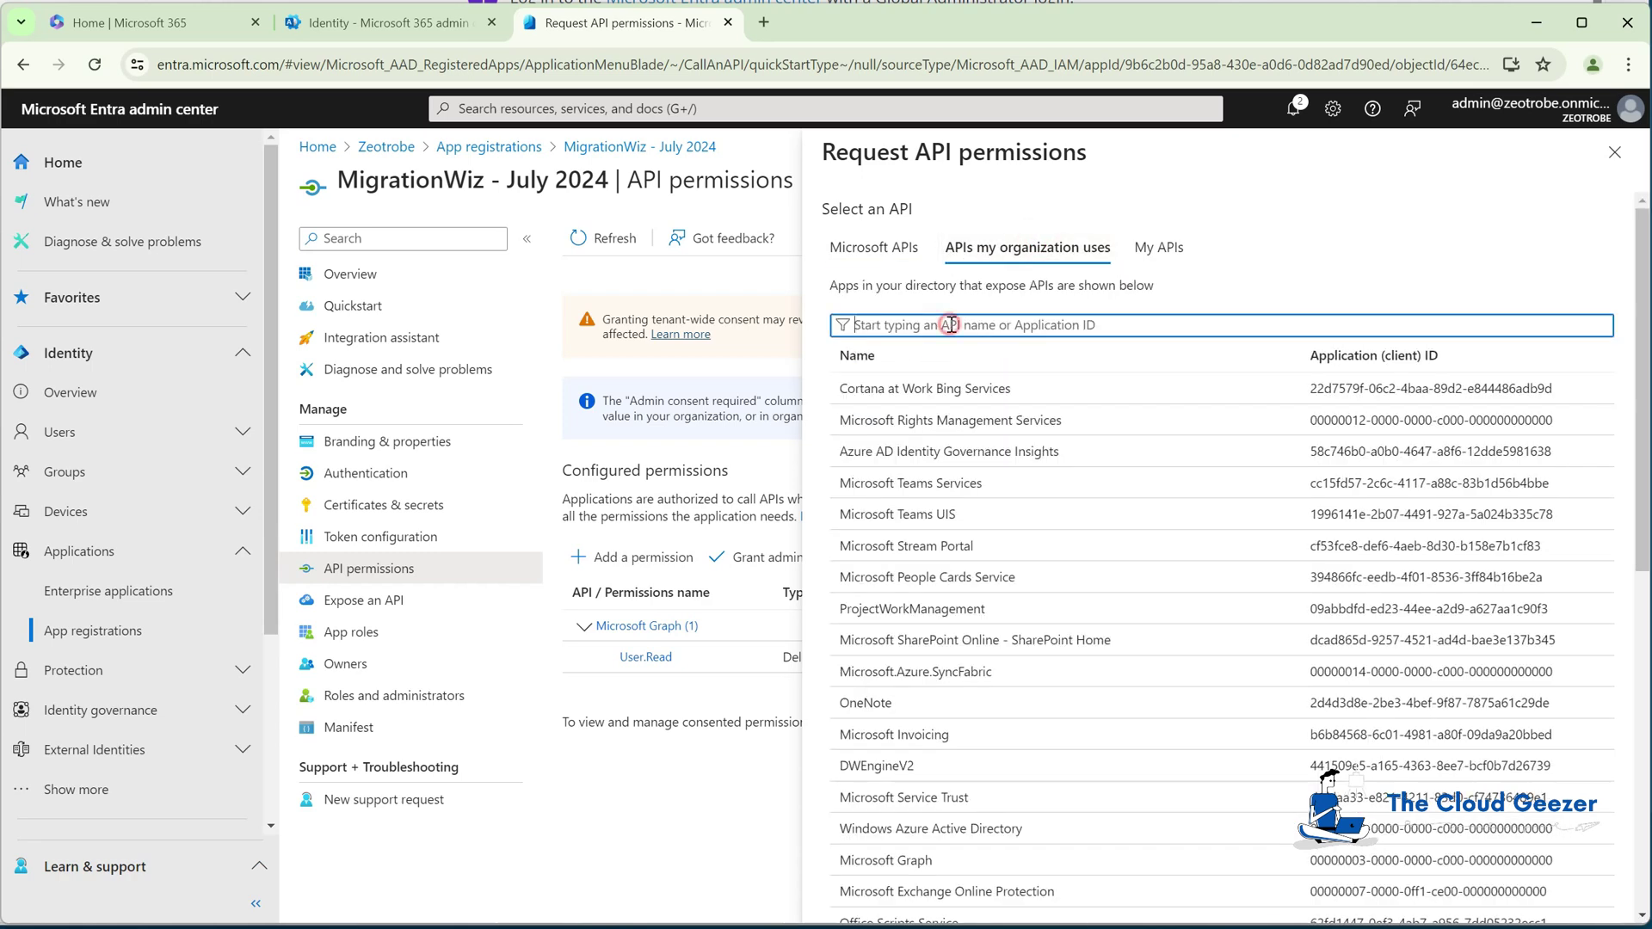
type("office")
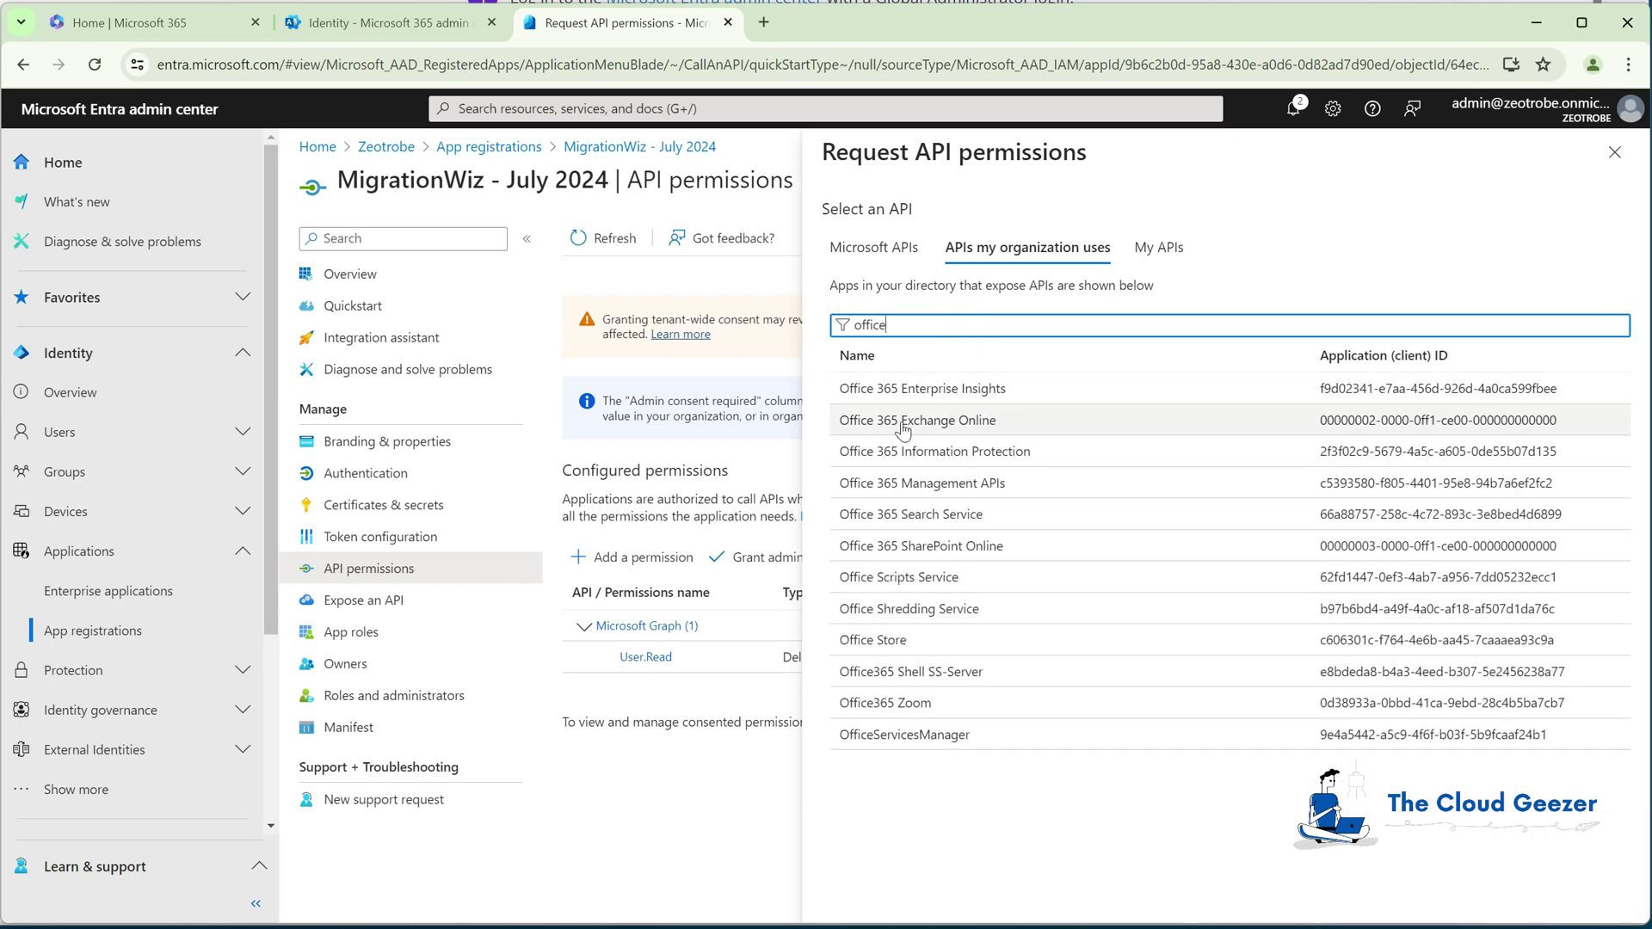
left_click(902, 424)
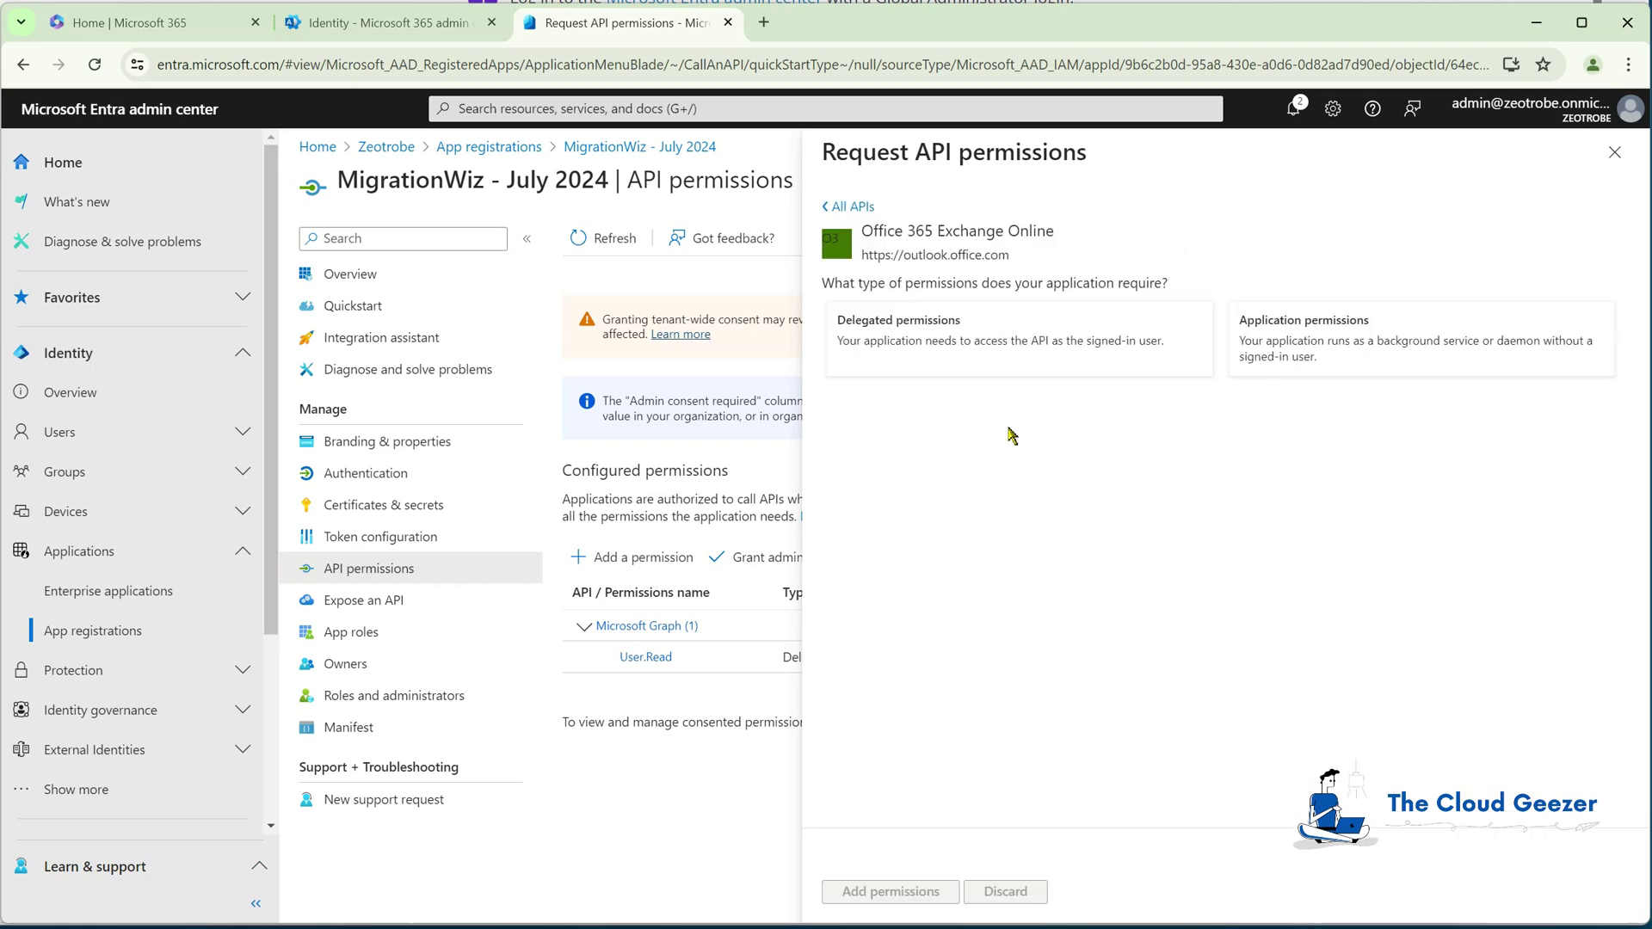
- Add the delegated Office 365 Exchange Online permission EWS.AccessAsUser.All, found under EWS, to the app
left_click(938, 334)
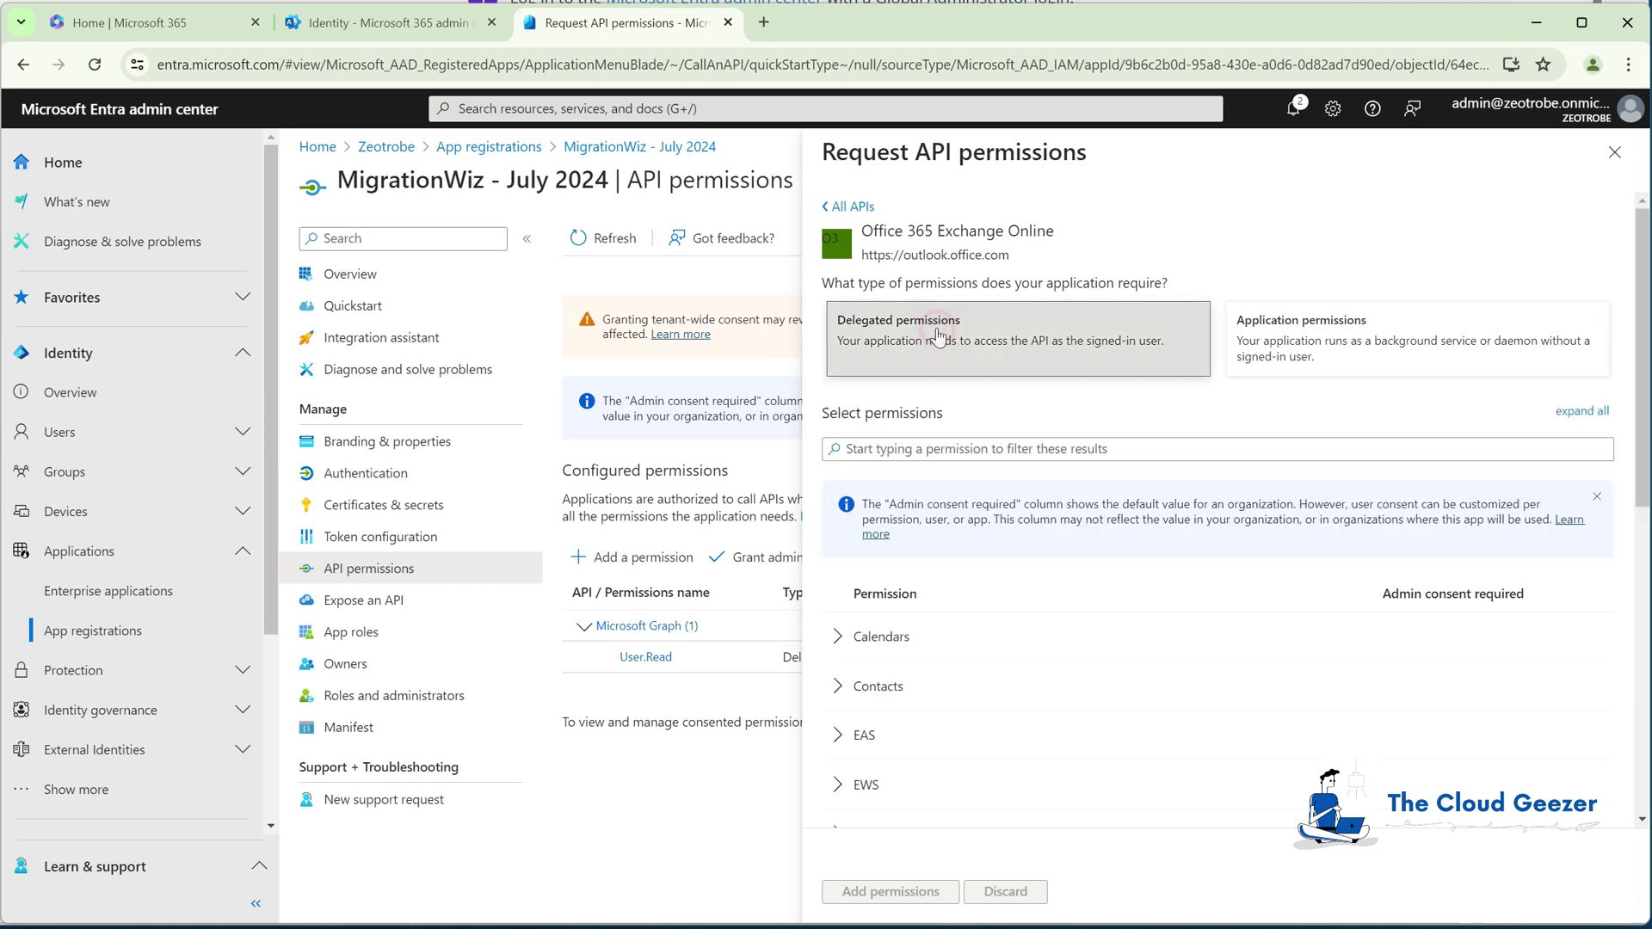
left_click(838, 785)
scroll(840, 714, "down", 3)
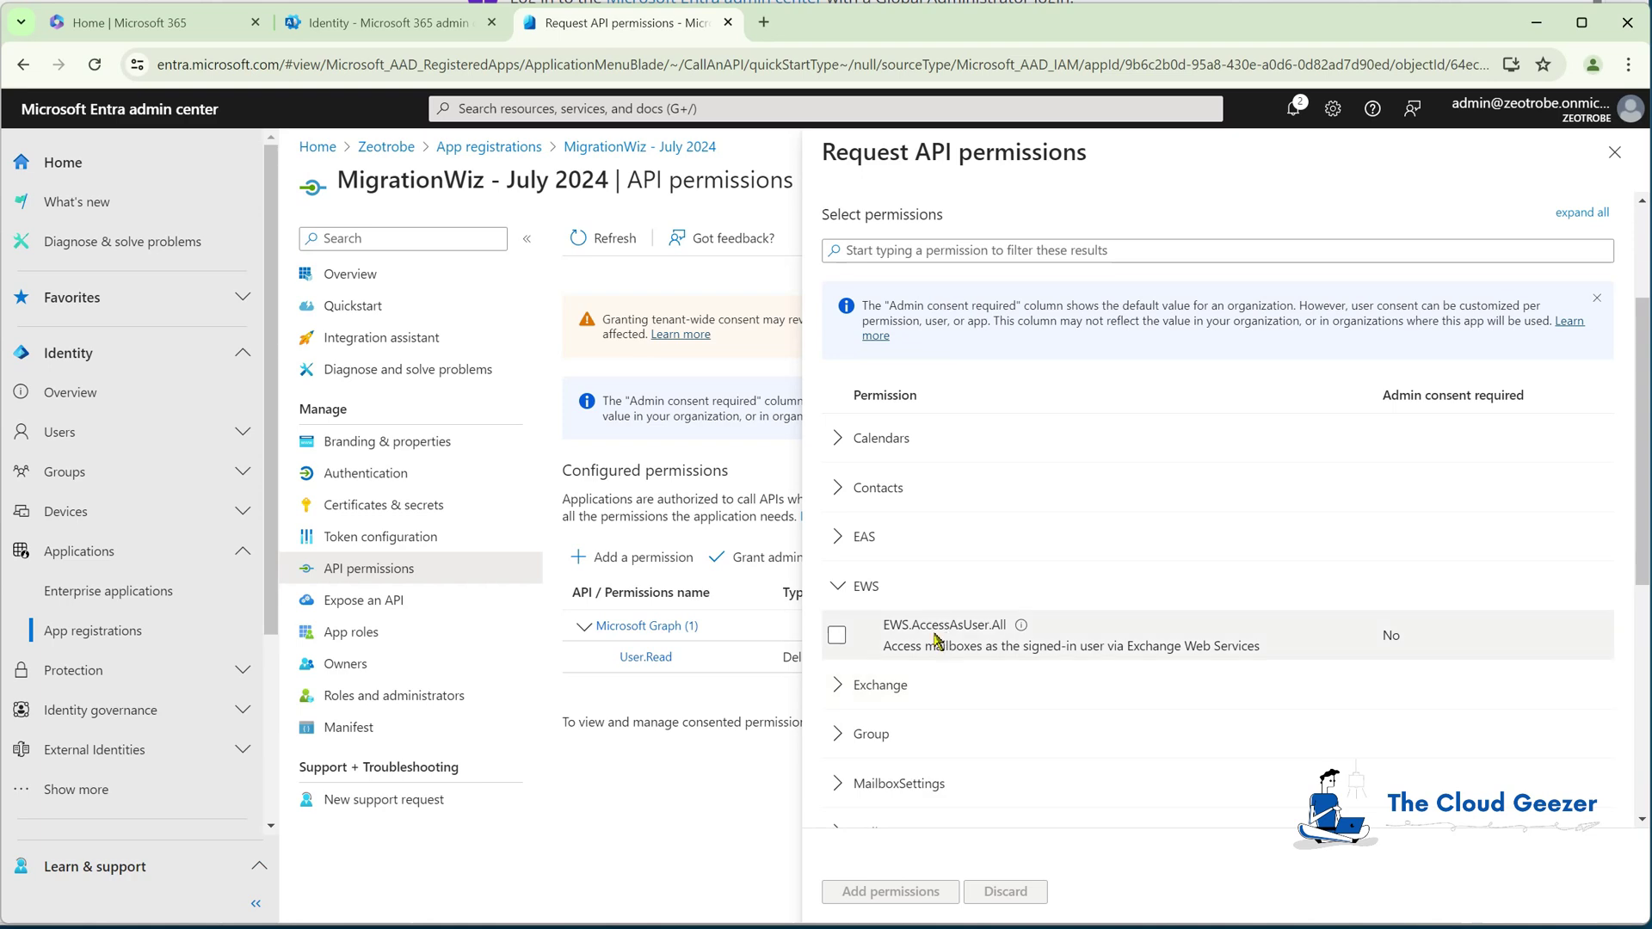
left_click(837, 637)
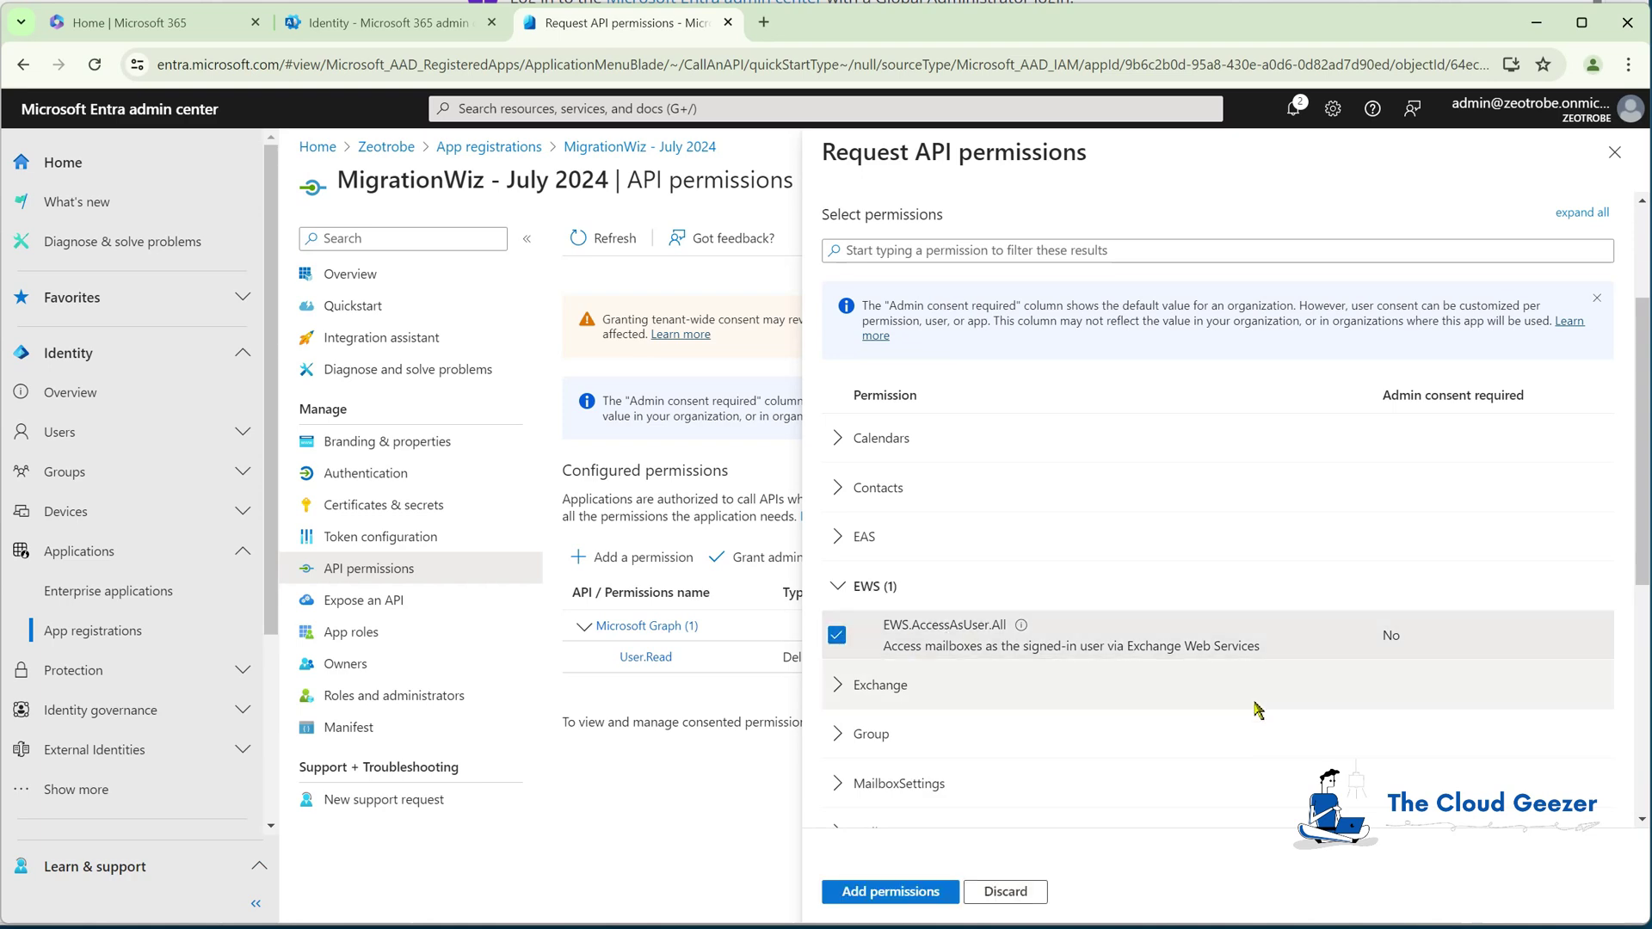
left_click(894, 897)
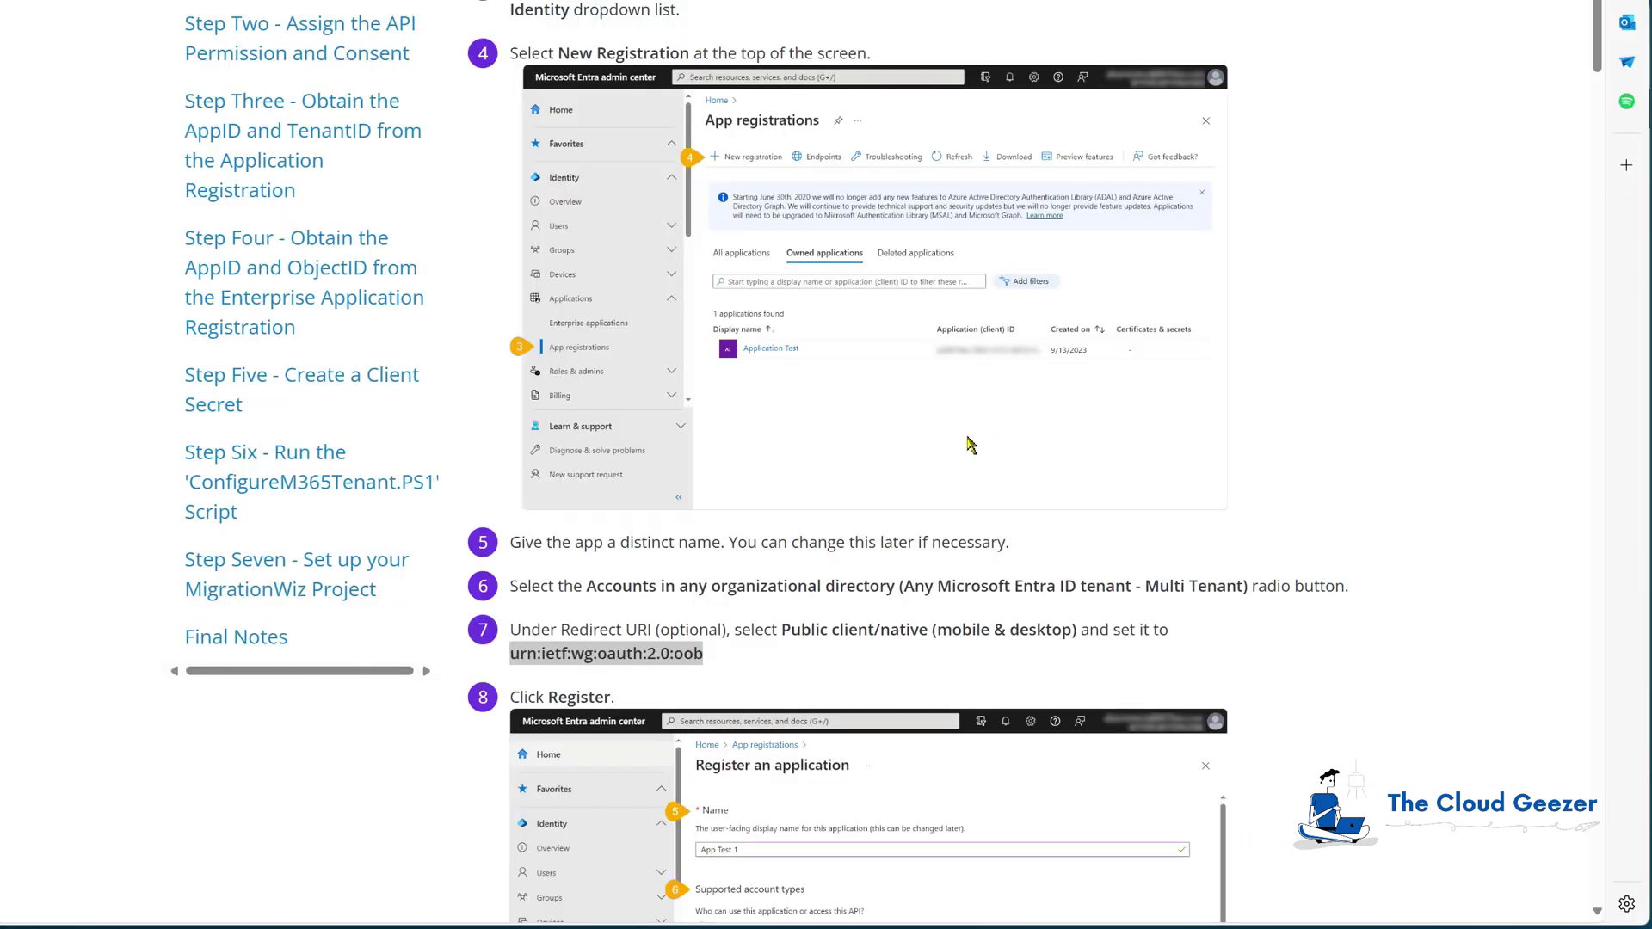
- Switch to the migration setup guide and review its instructions from app registration through Step Two's API permissions, including the required application permissions
scroll(946, 456, "down", 3)
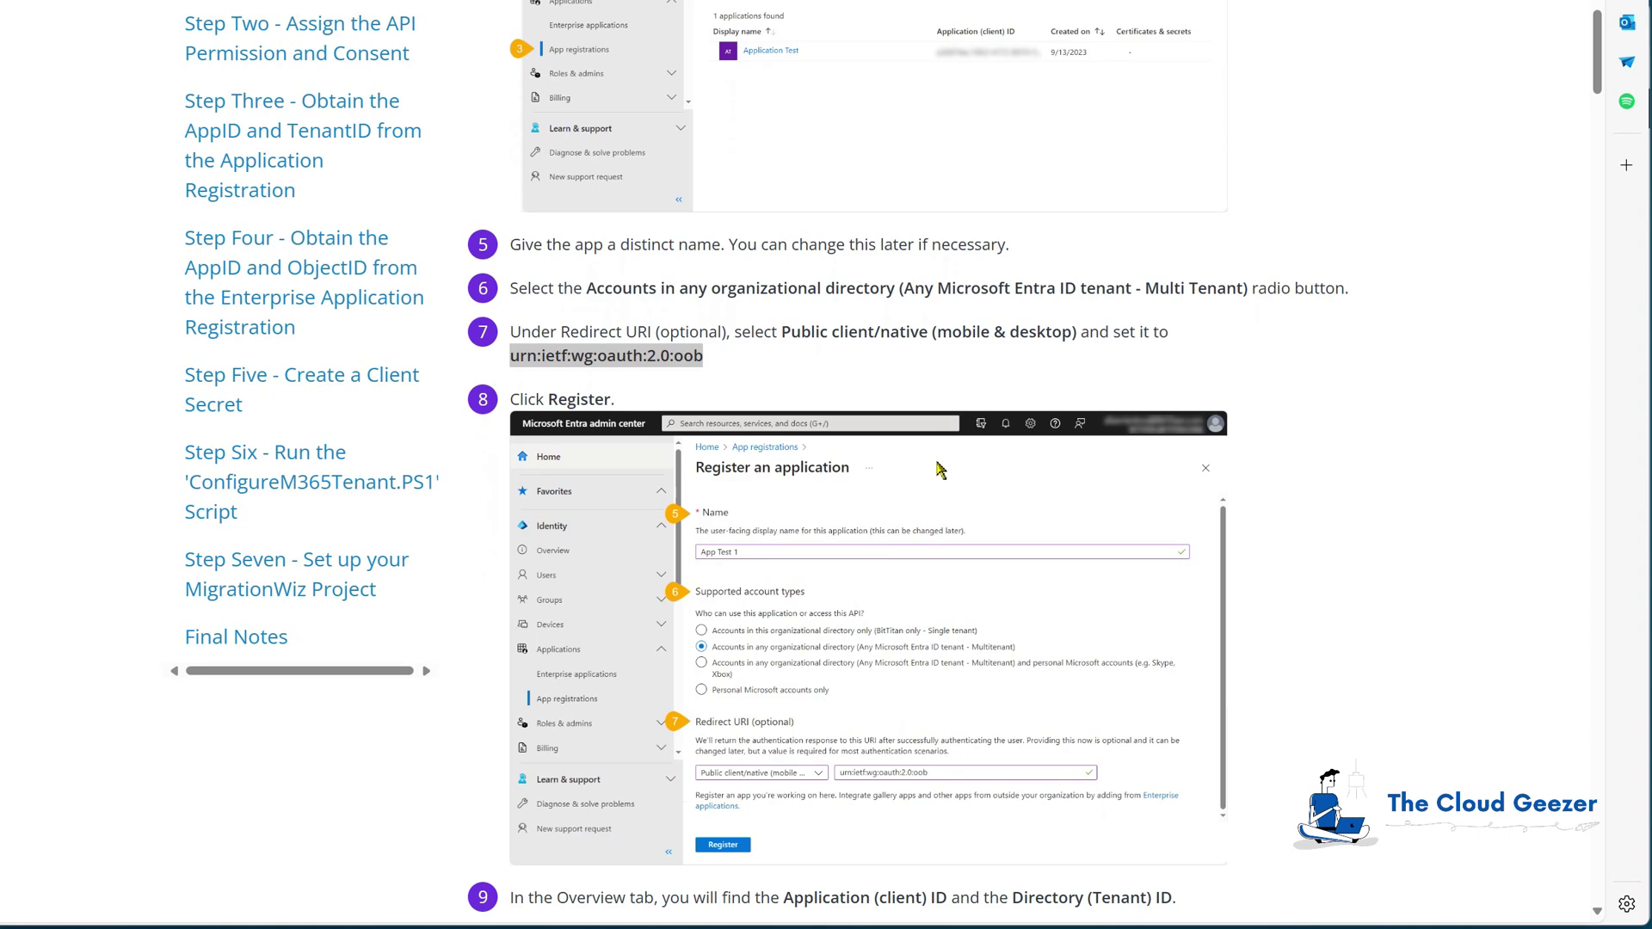
scroll(940, 470, "down", 2)
scroll(847, 493, "down", 1)
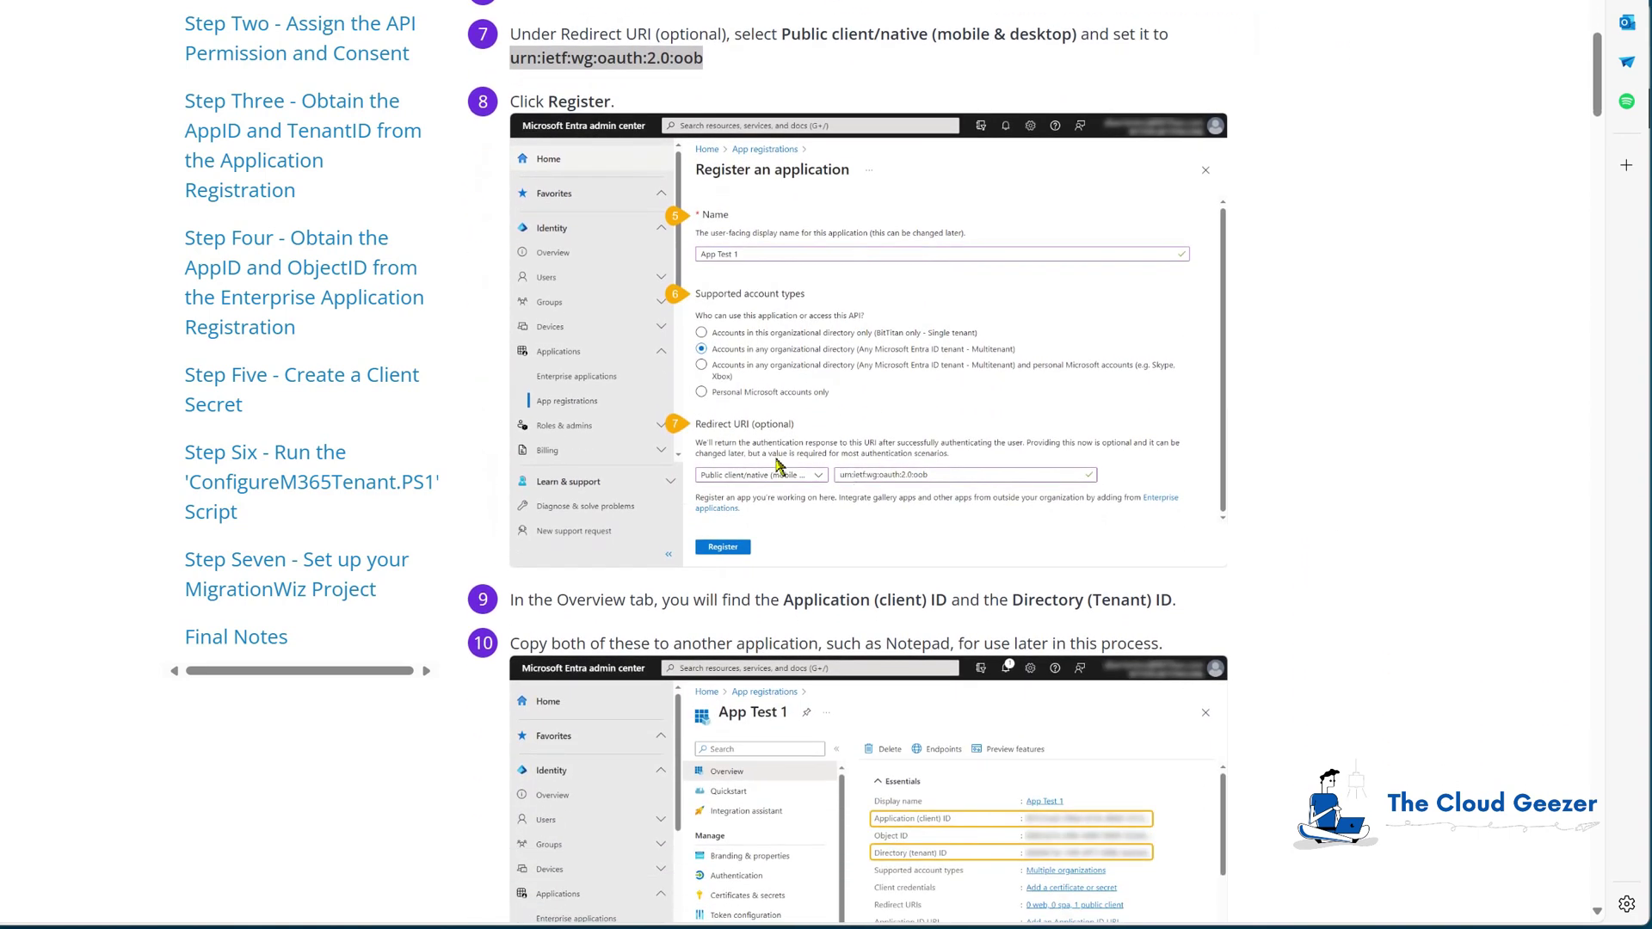
scroll(916, 473, "down", 2)
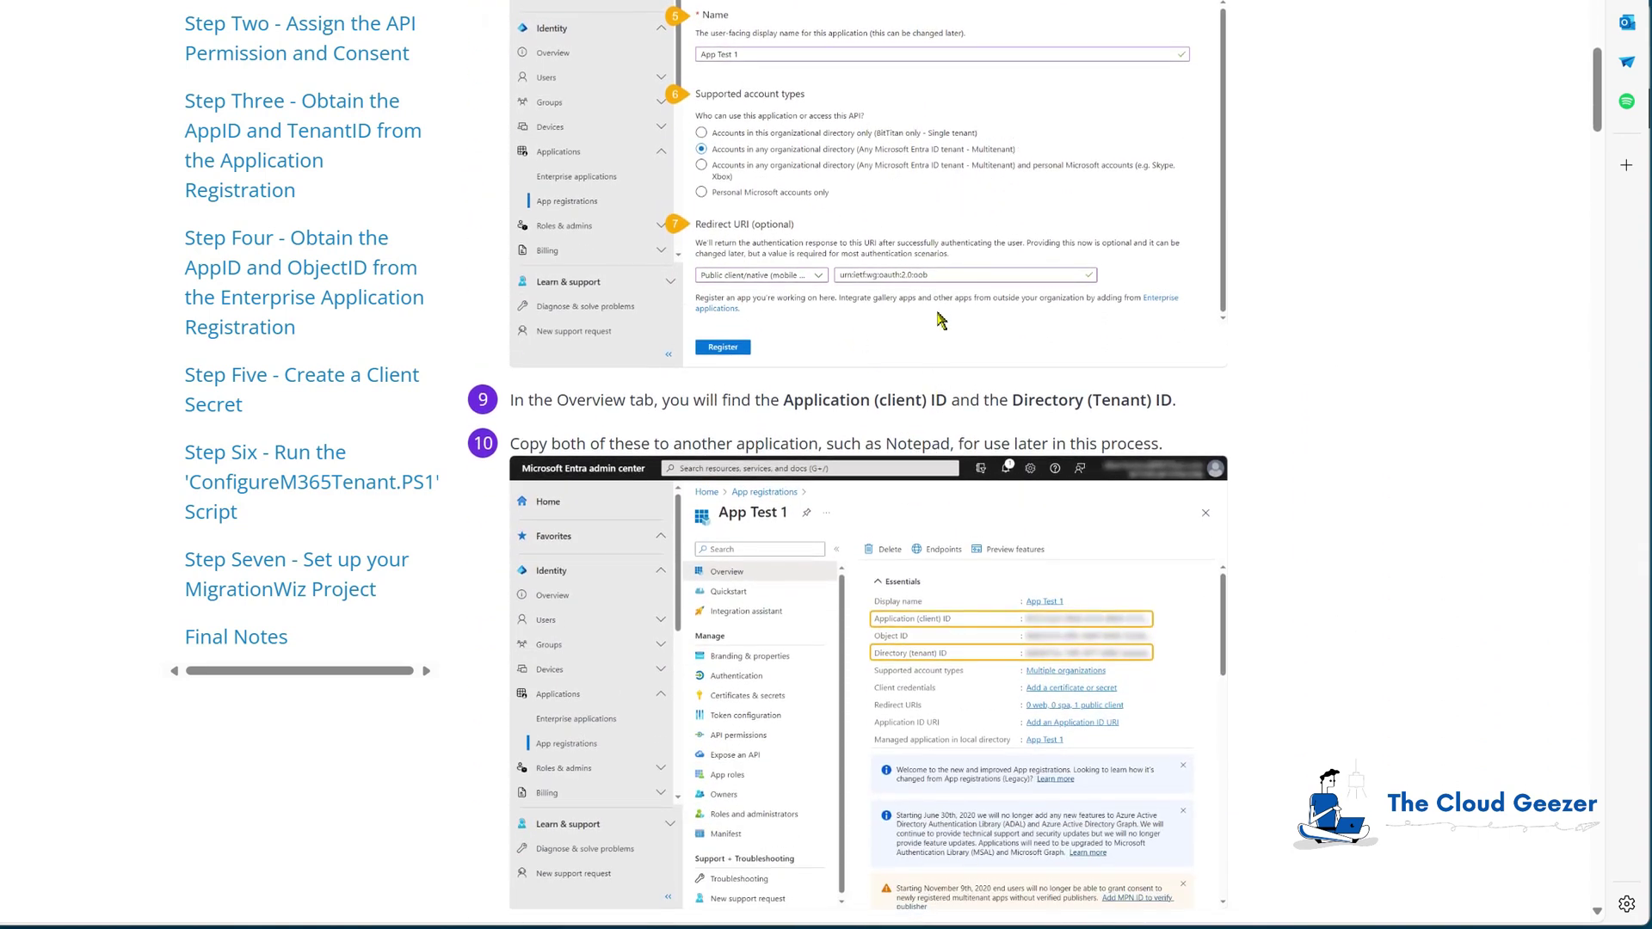
scroll(940, 320, "down", 2)
scroll(940, 320, "down", 2)
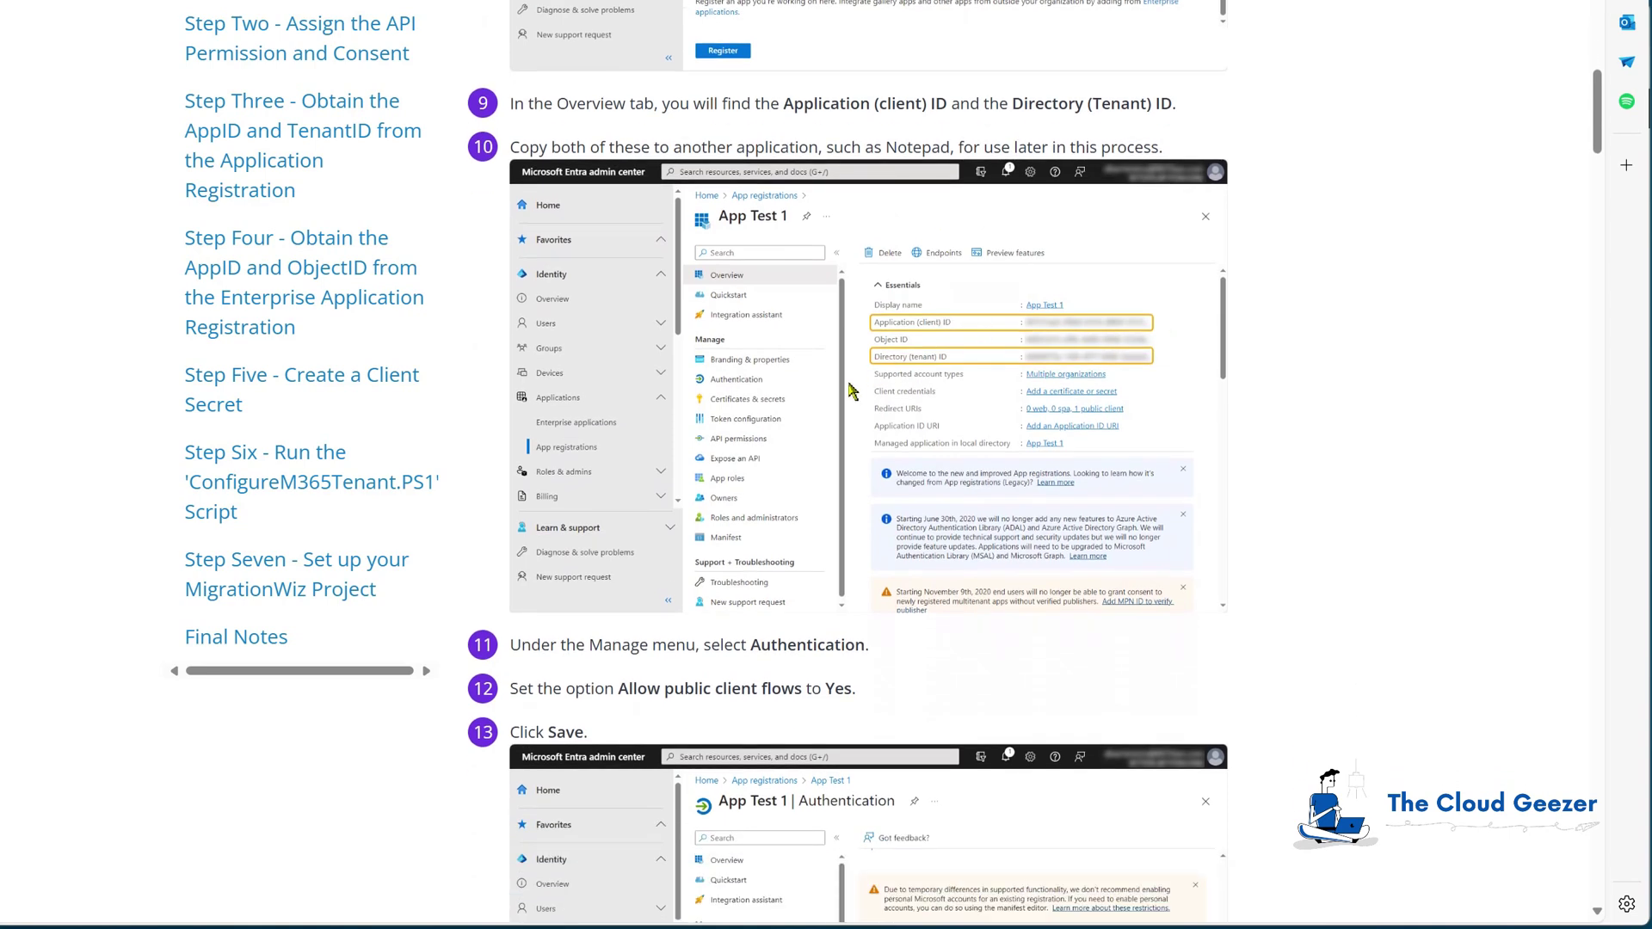
scroll(866, 405, "down", 3)
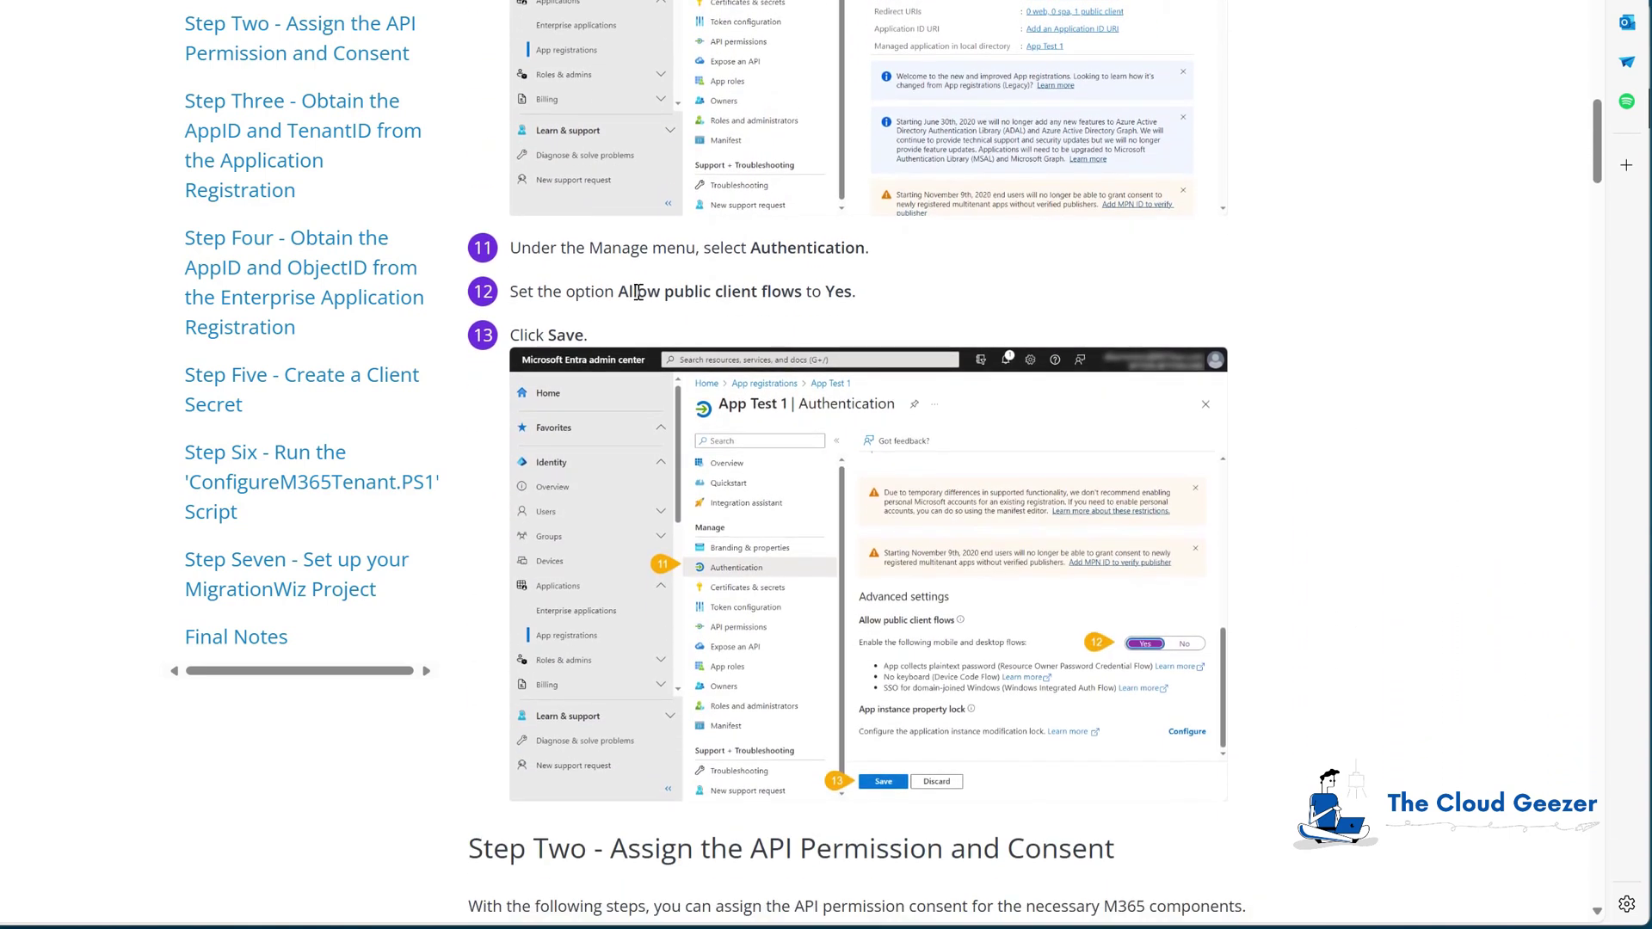
scroll(965, 314, "down", 5)
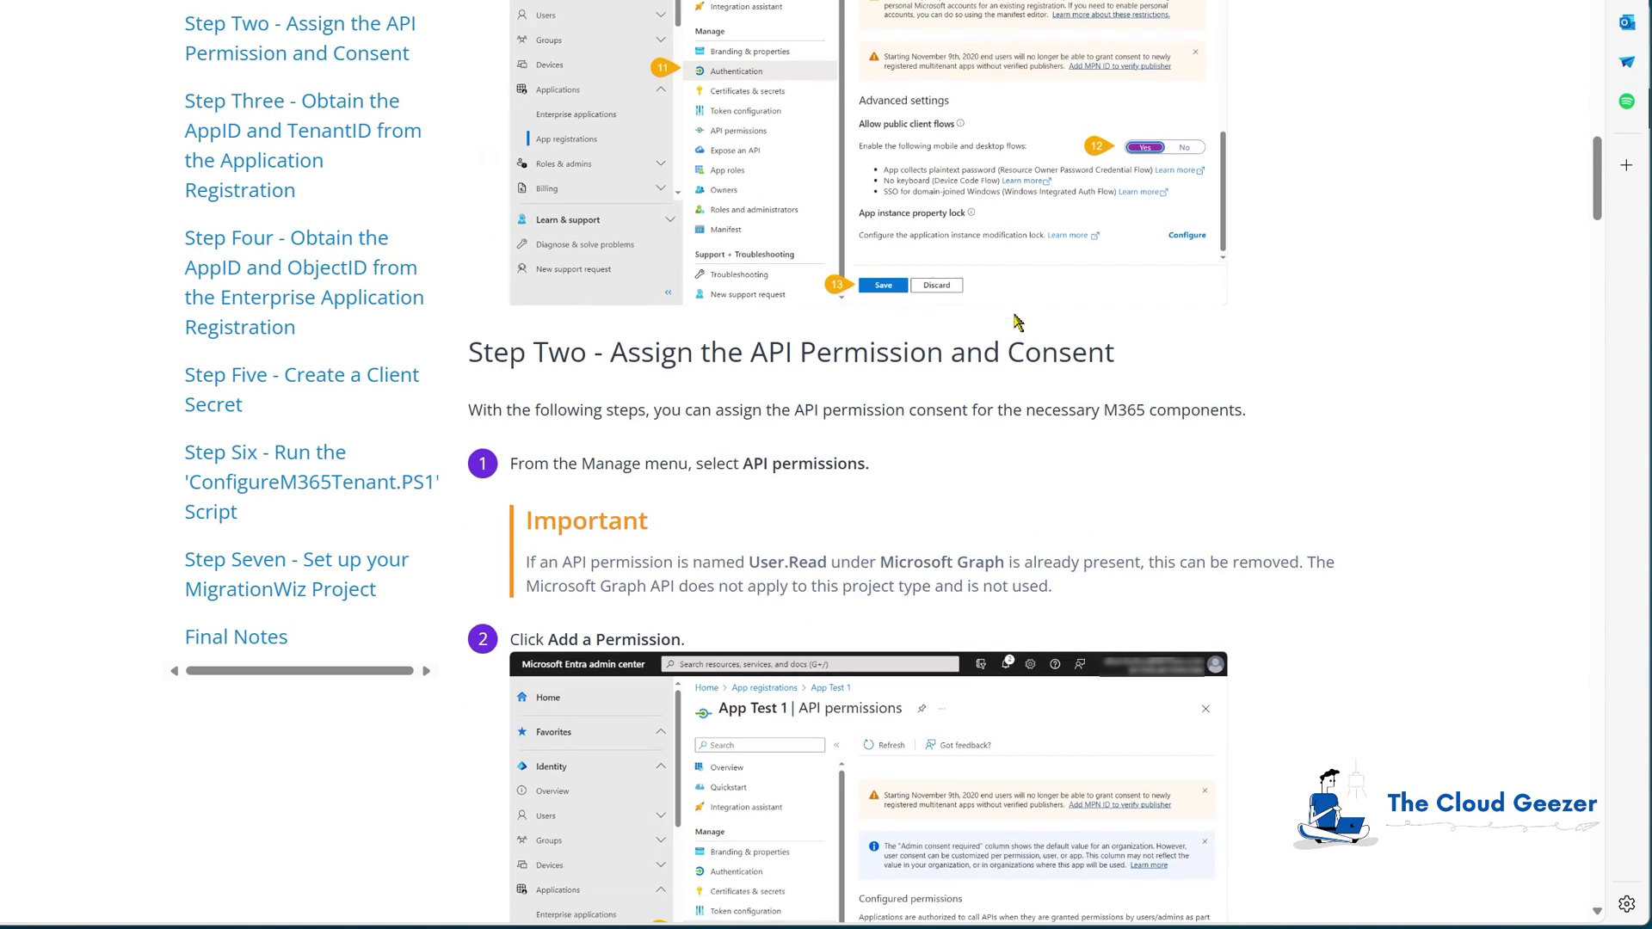
scroll(929, 316, "down", 2)
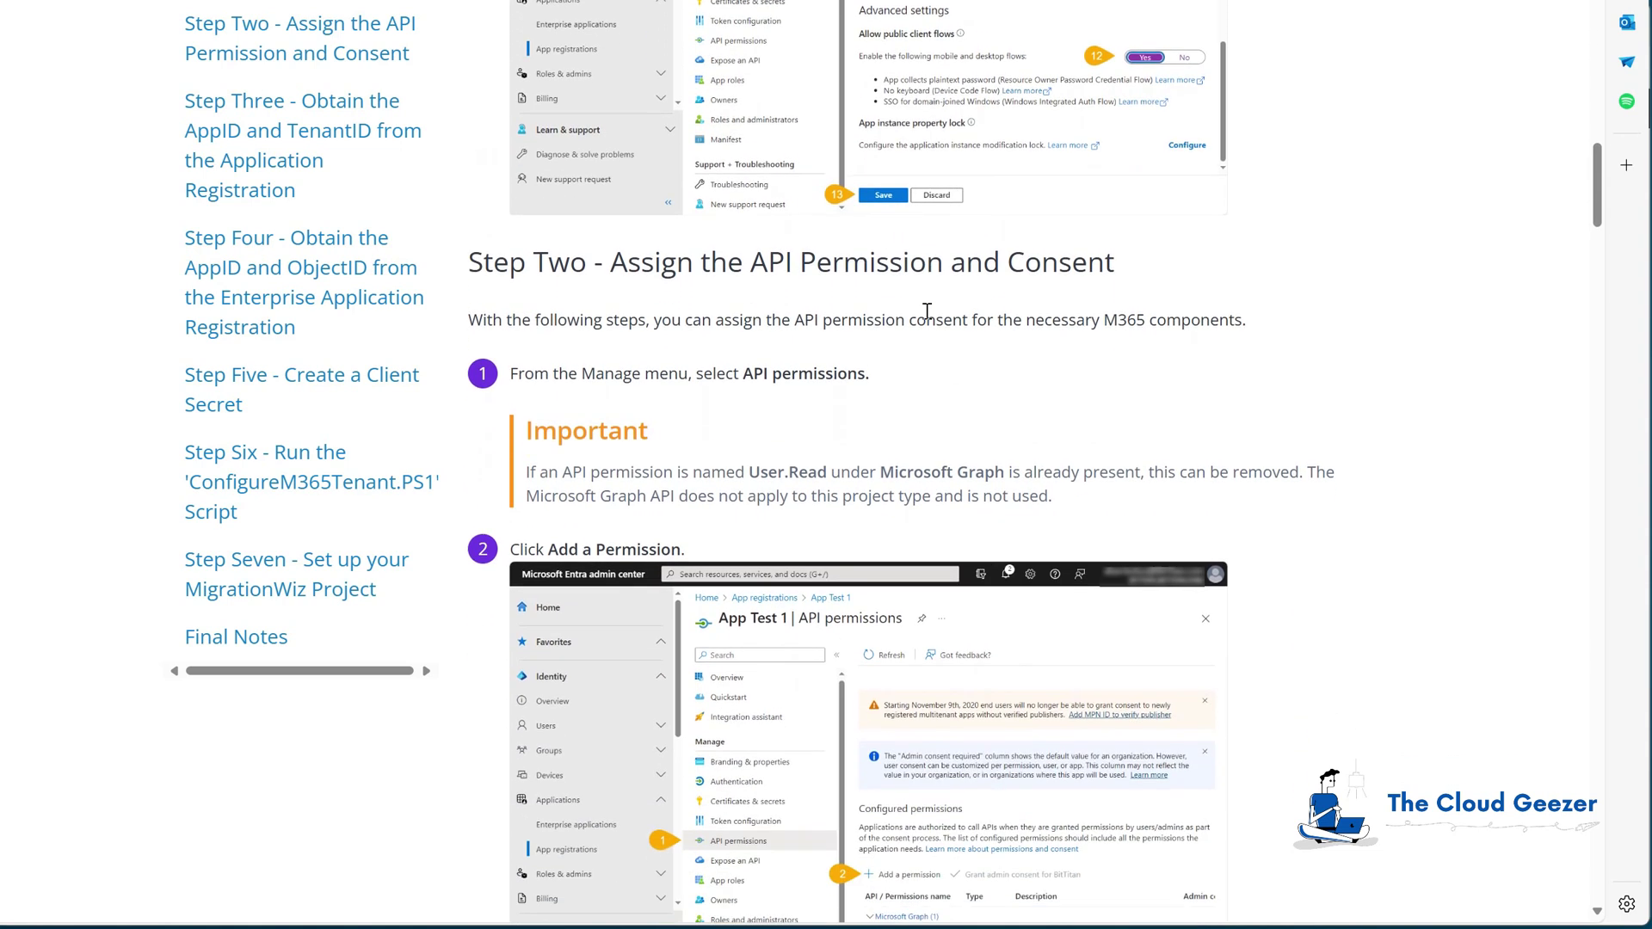
scroll(996, 408, "down", 3)
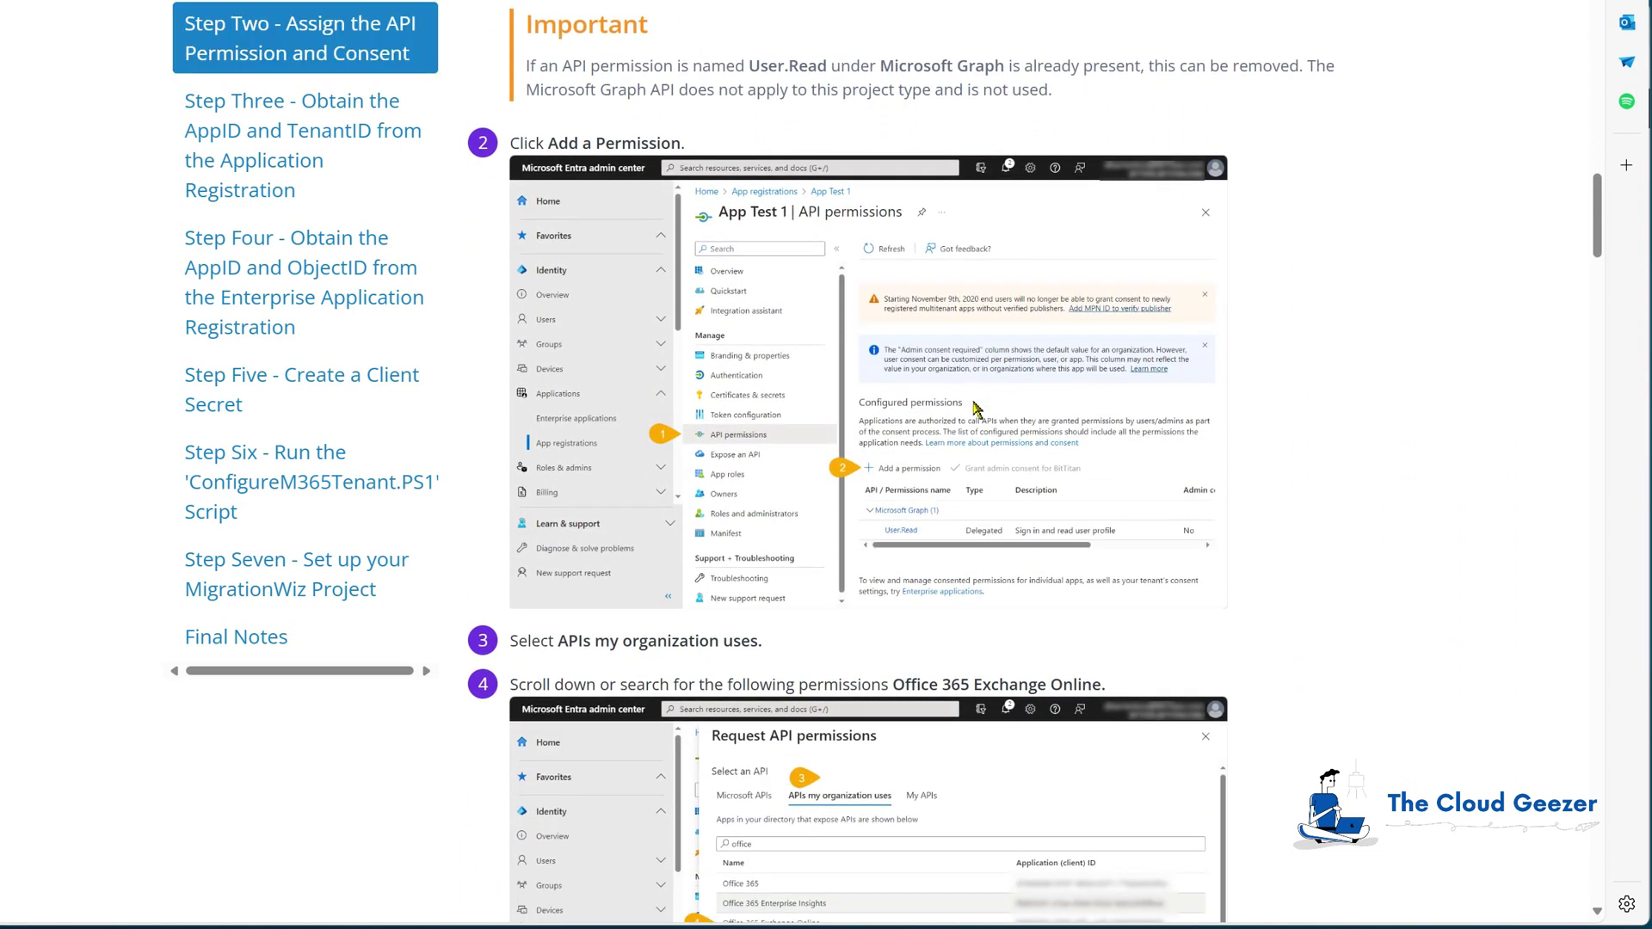
scroll(953, 462, "down", 3)
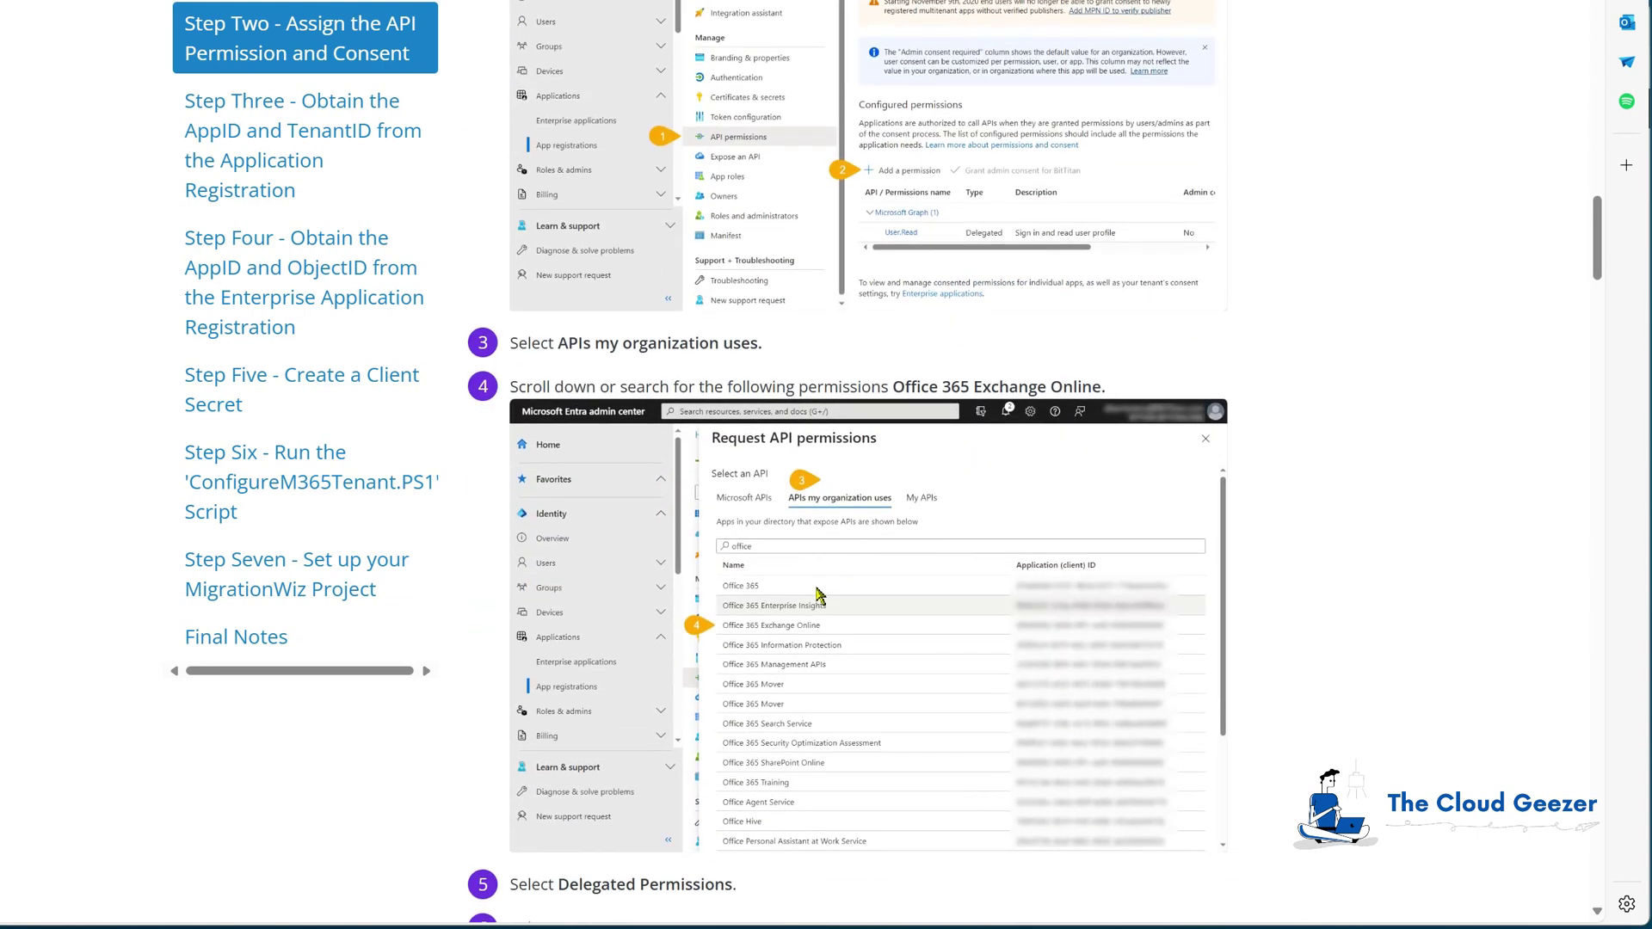
scroll(992, 488, "down", 5)
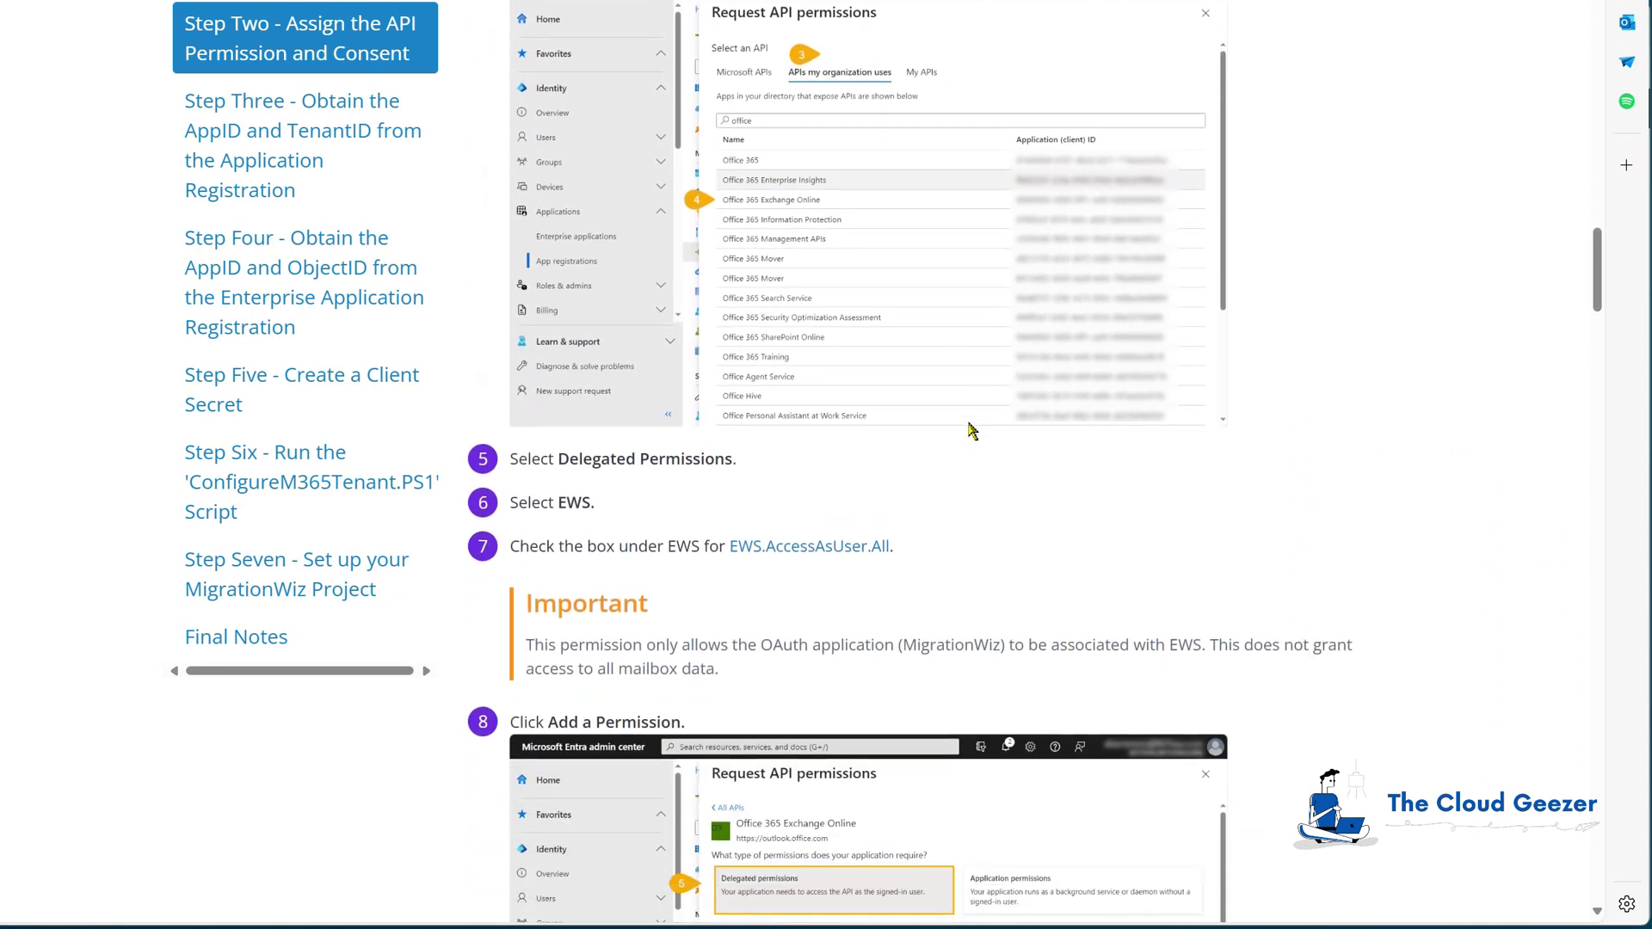
scroll(1057, 443, "down", 5)
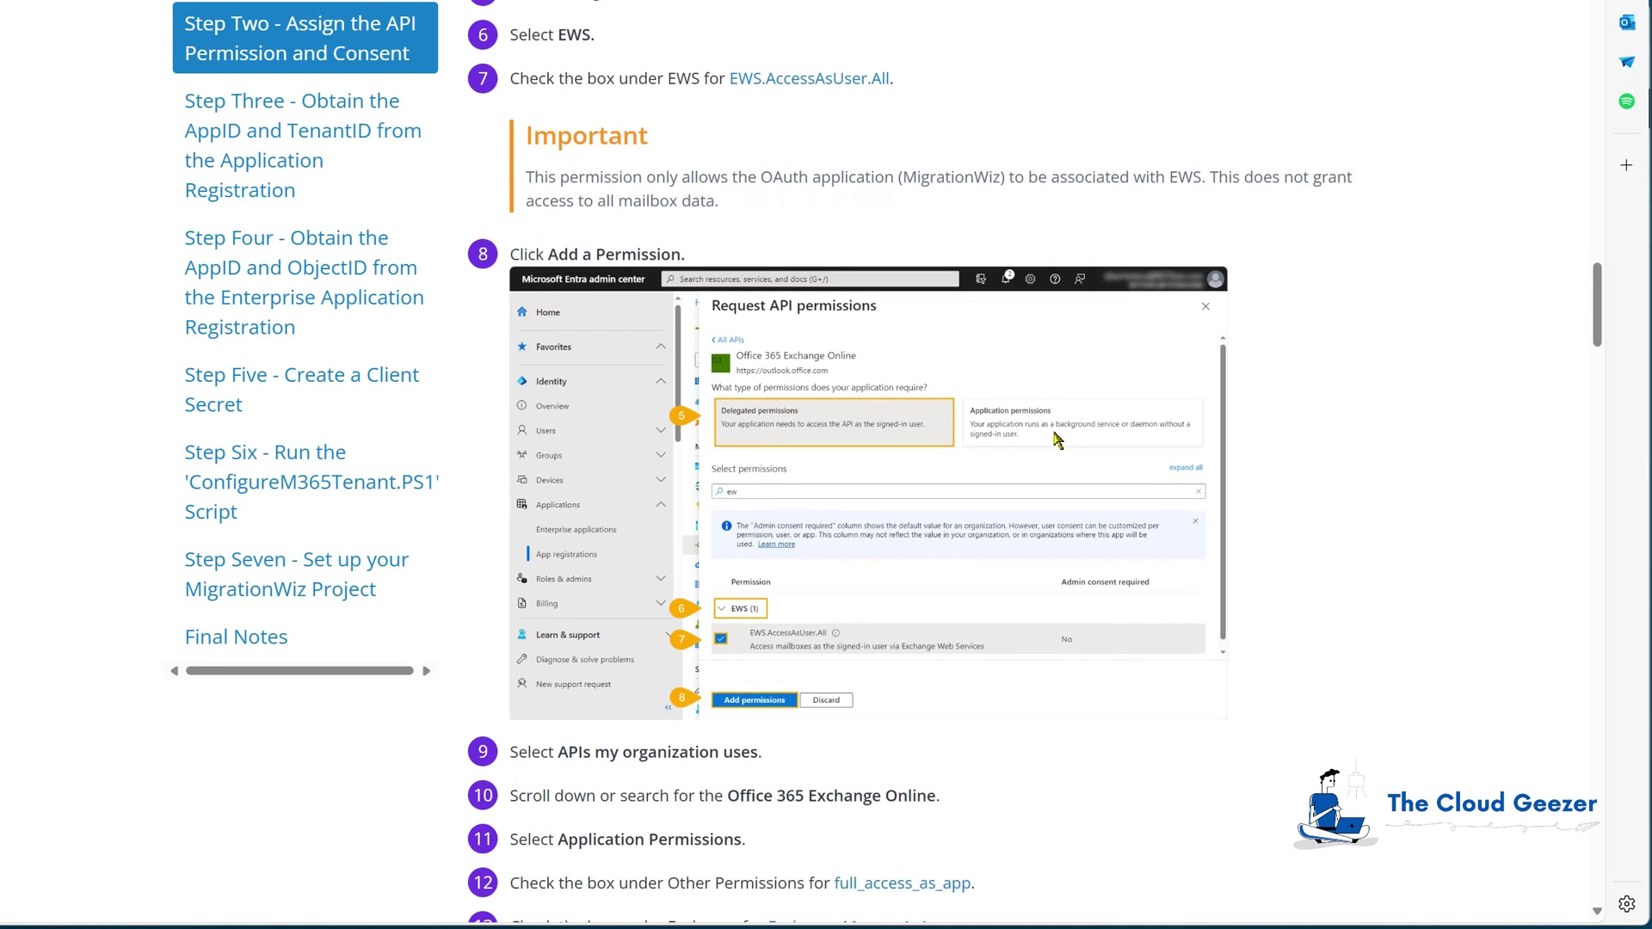
scroll(1057, 439, "down", 5)
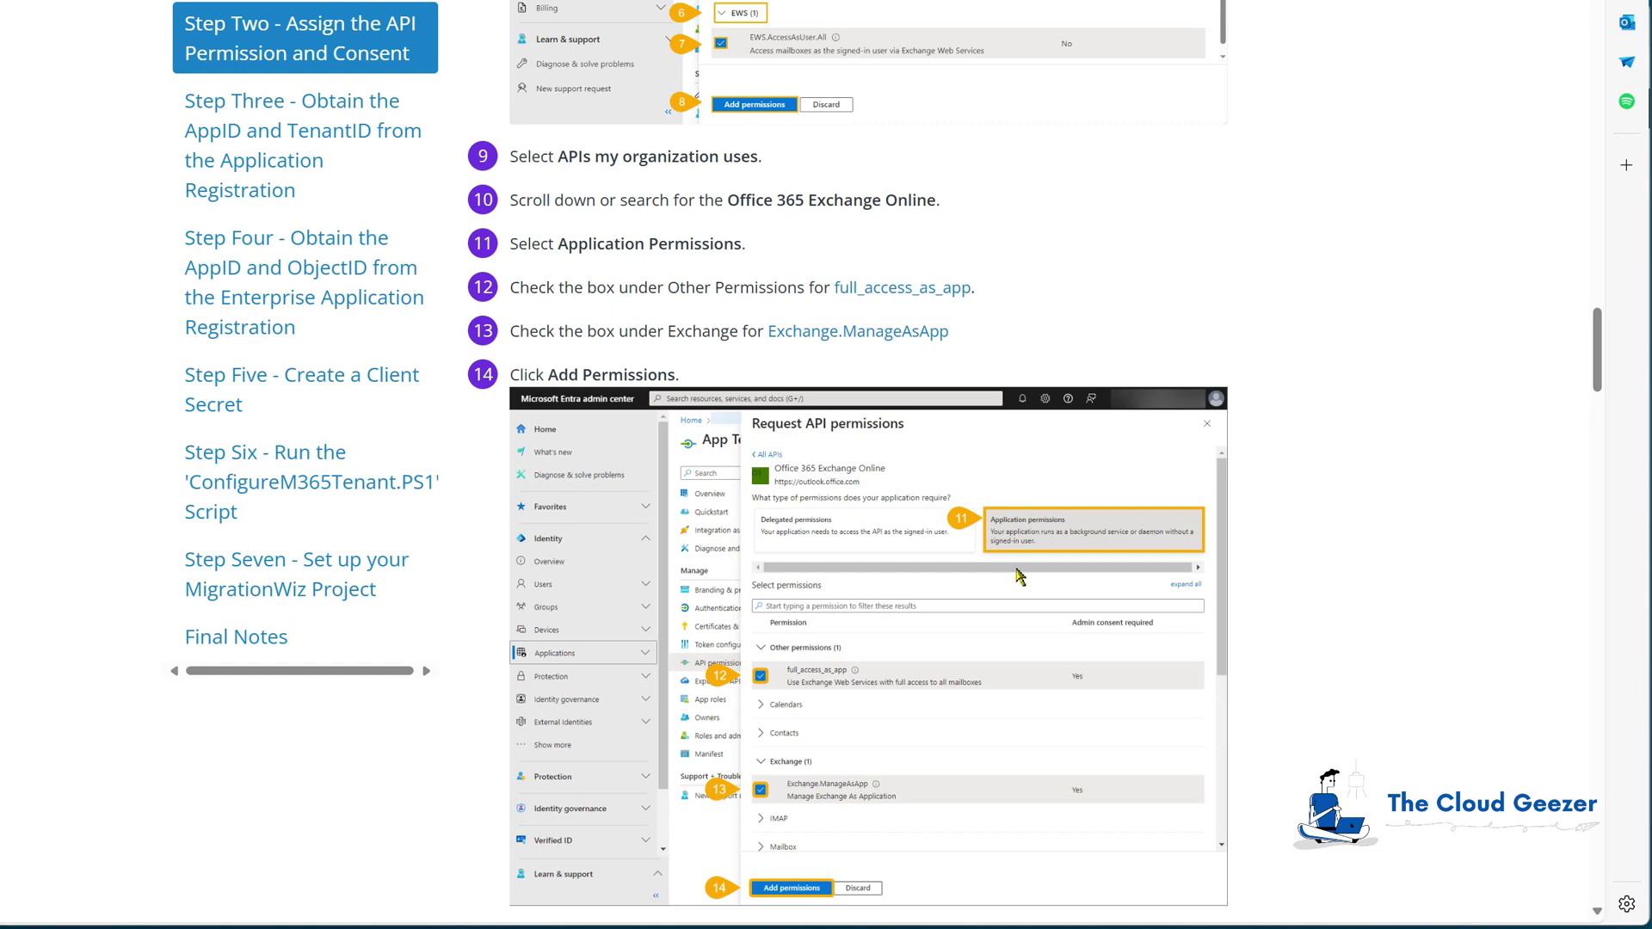
scroll(1017, 580, "down", 1)
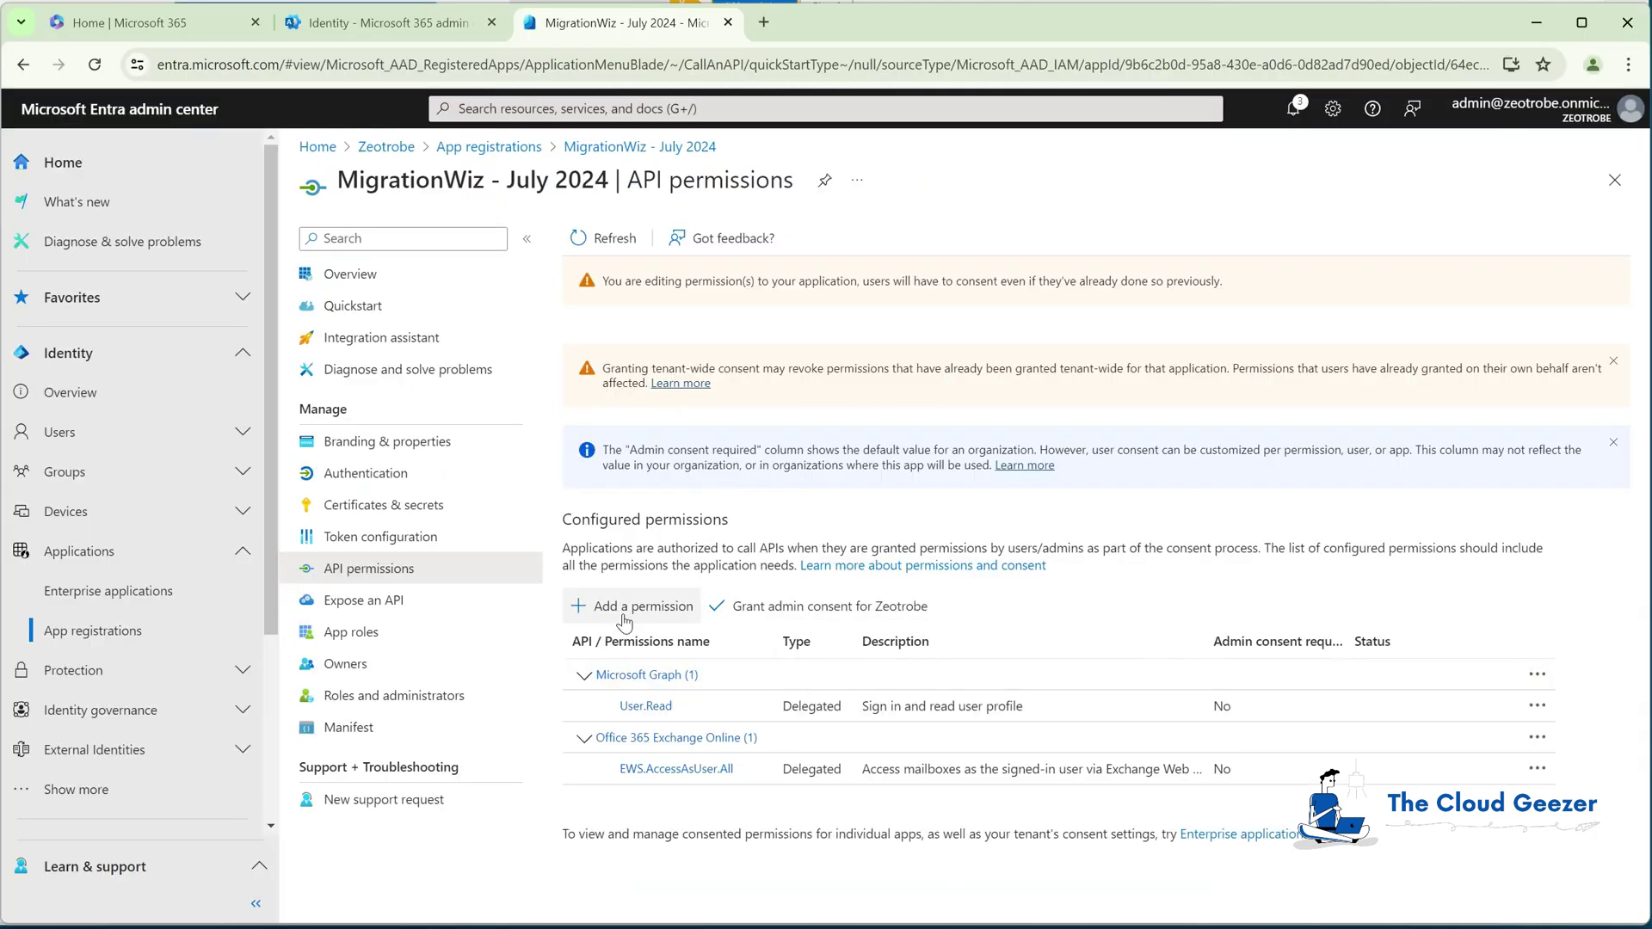
- Return to the Microsoft Entra admin center and request another API permission, searching the organization's APIs for "office" and choosing Office 365 Exchange Online
left_click(615, 609)
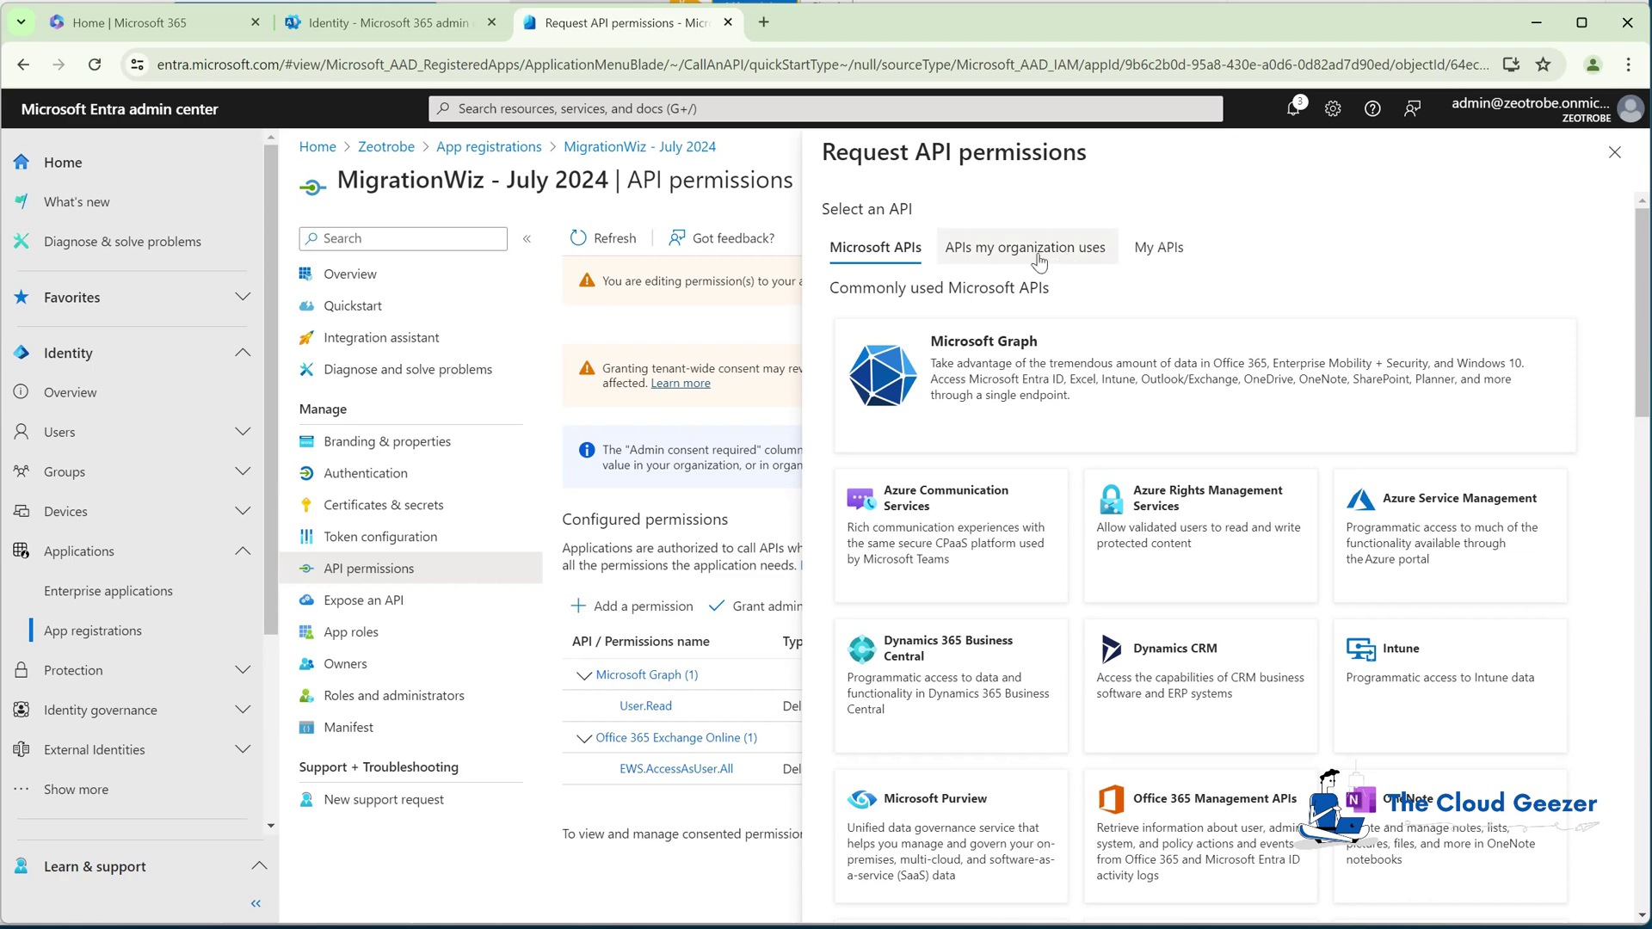
left_click(996, 251)
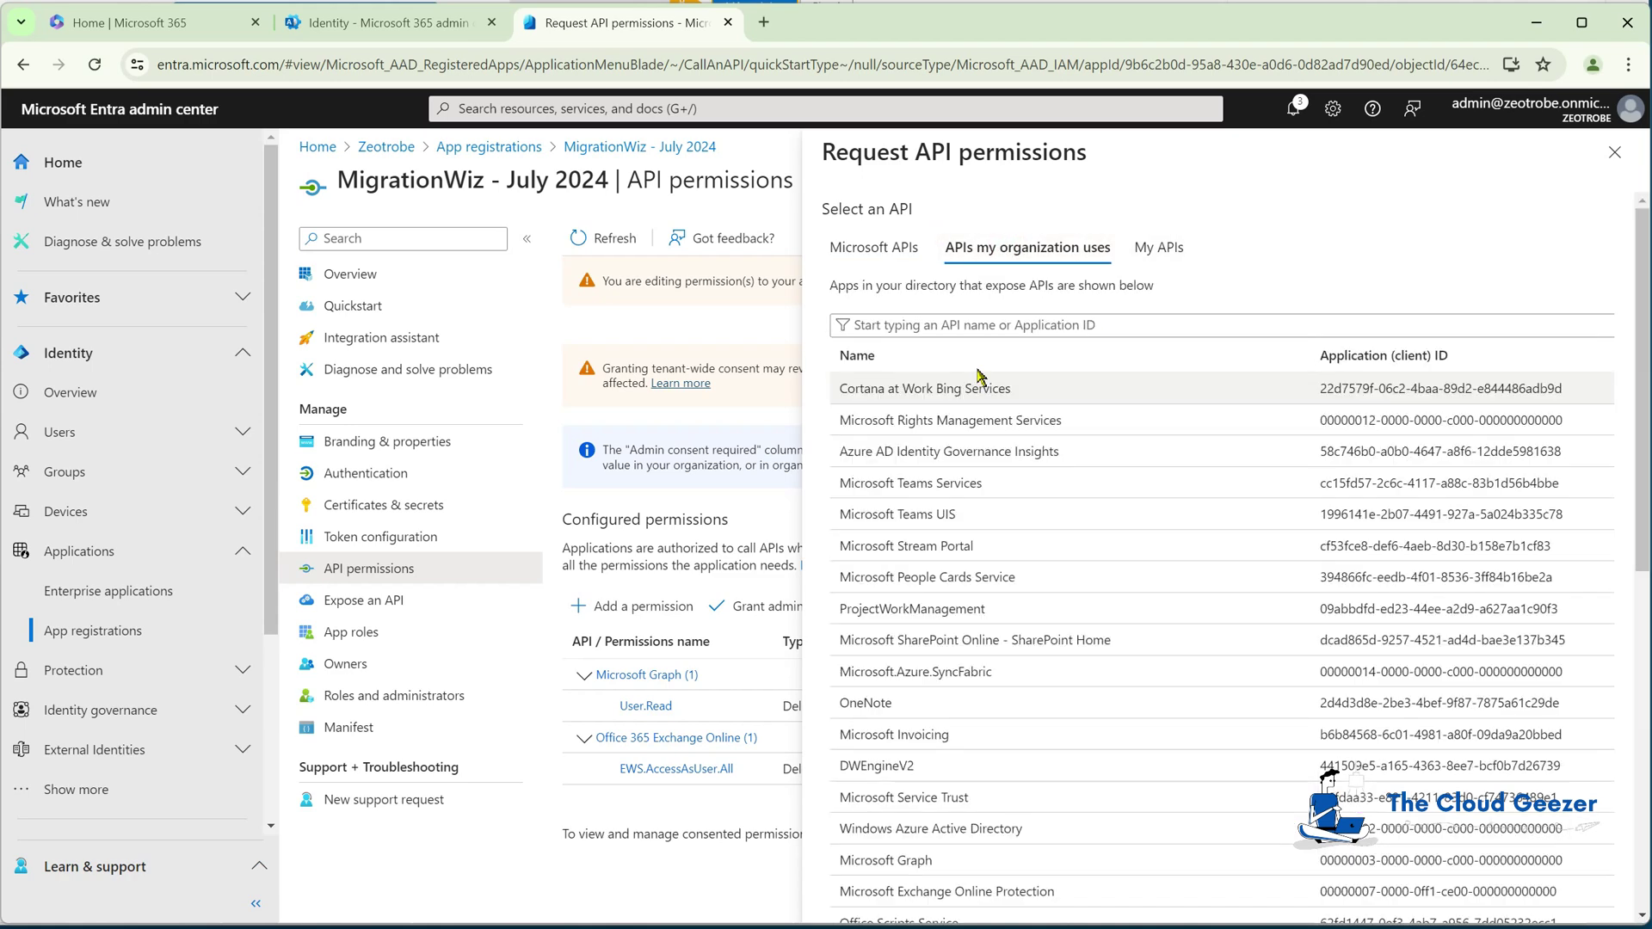
type("of")
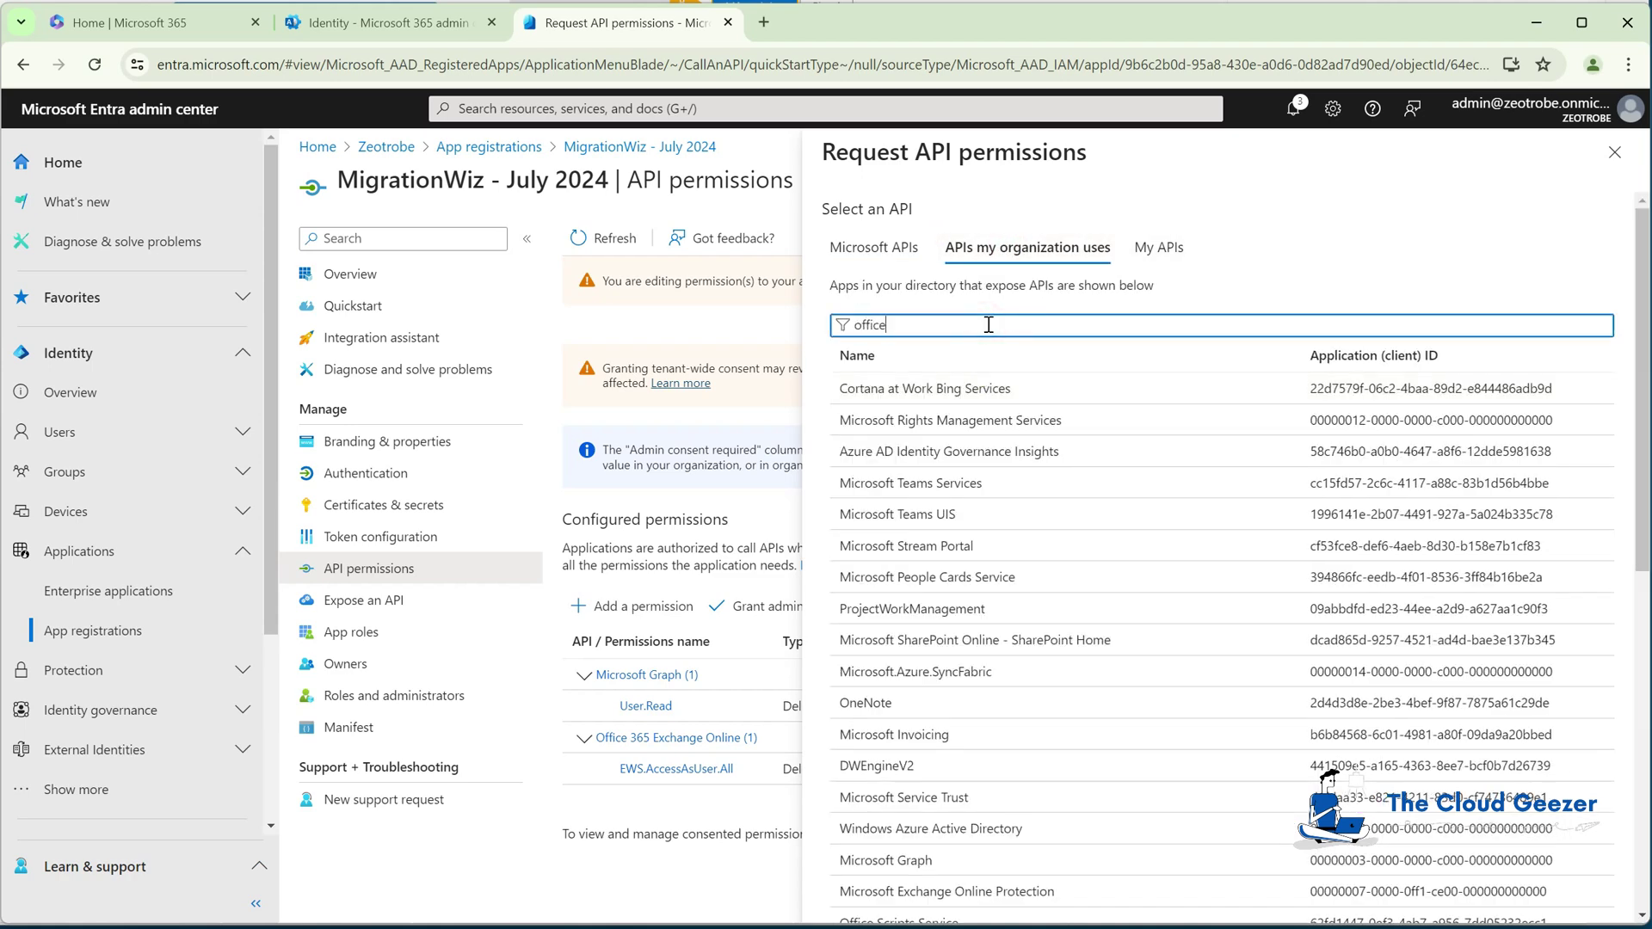
type("fice")
left_click(933, 422)
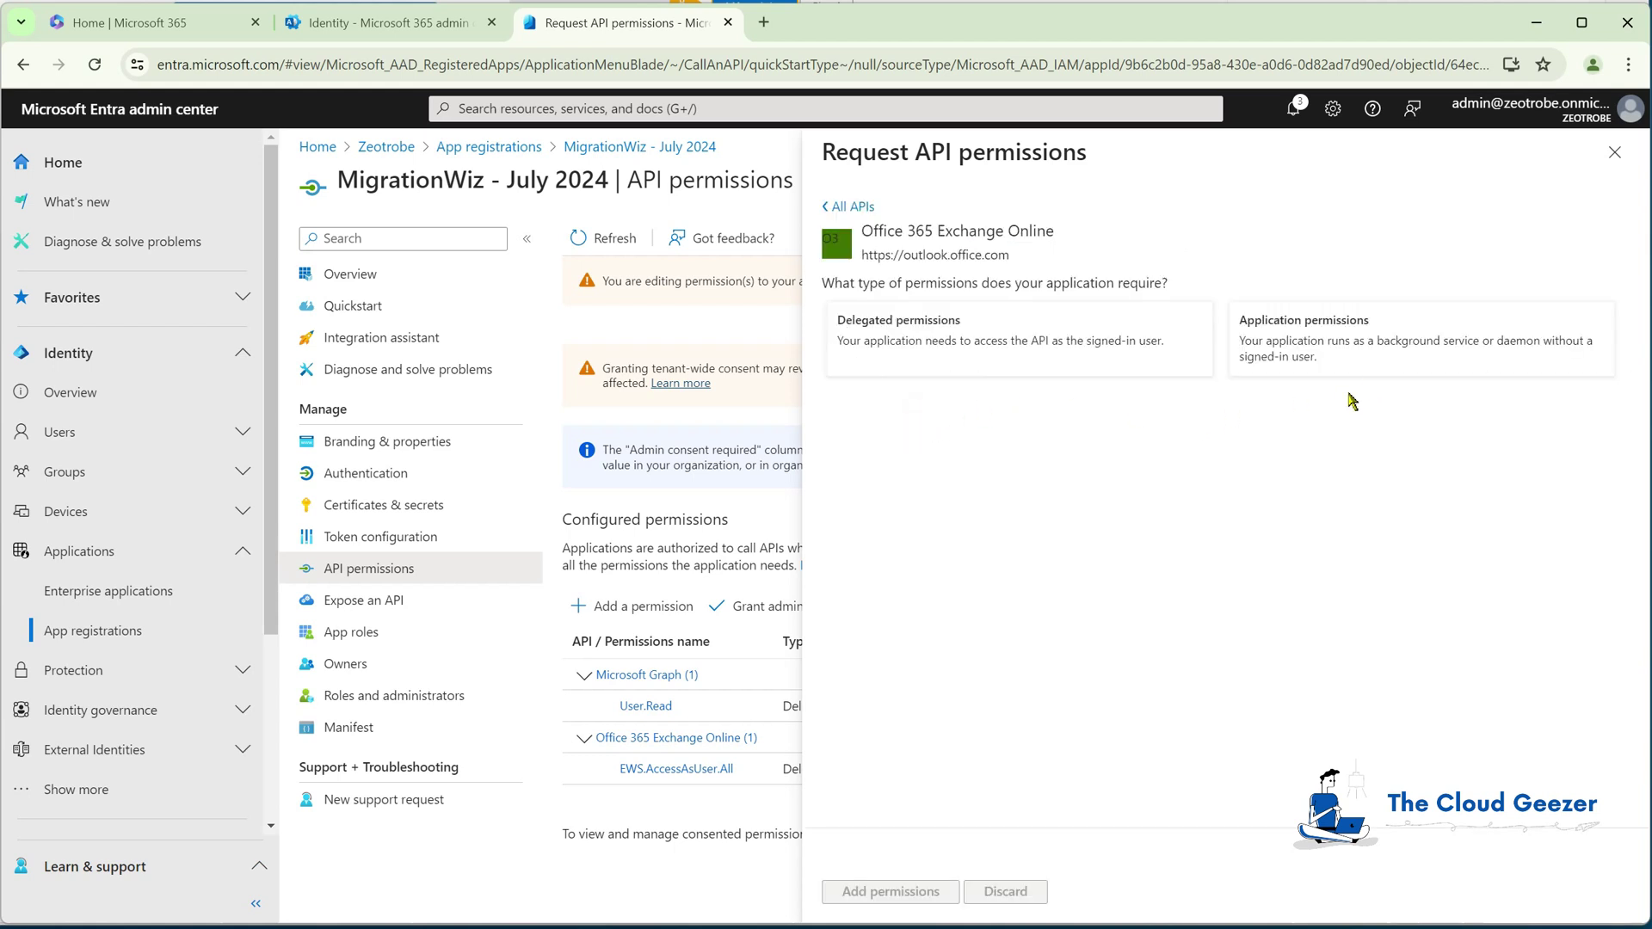
- Add the application permissions full_access_as_app and Exchange.ManageAsApp to the app, and grant admin consent for Zeotrobe
left_click(1357, 334)
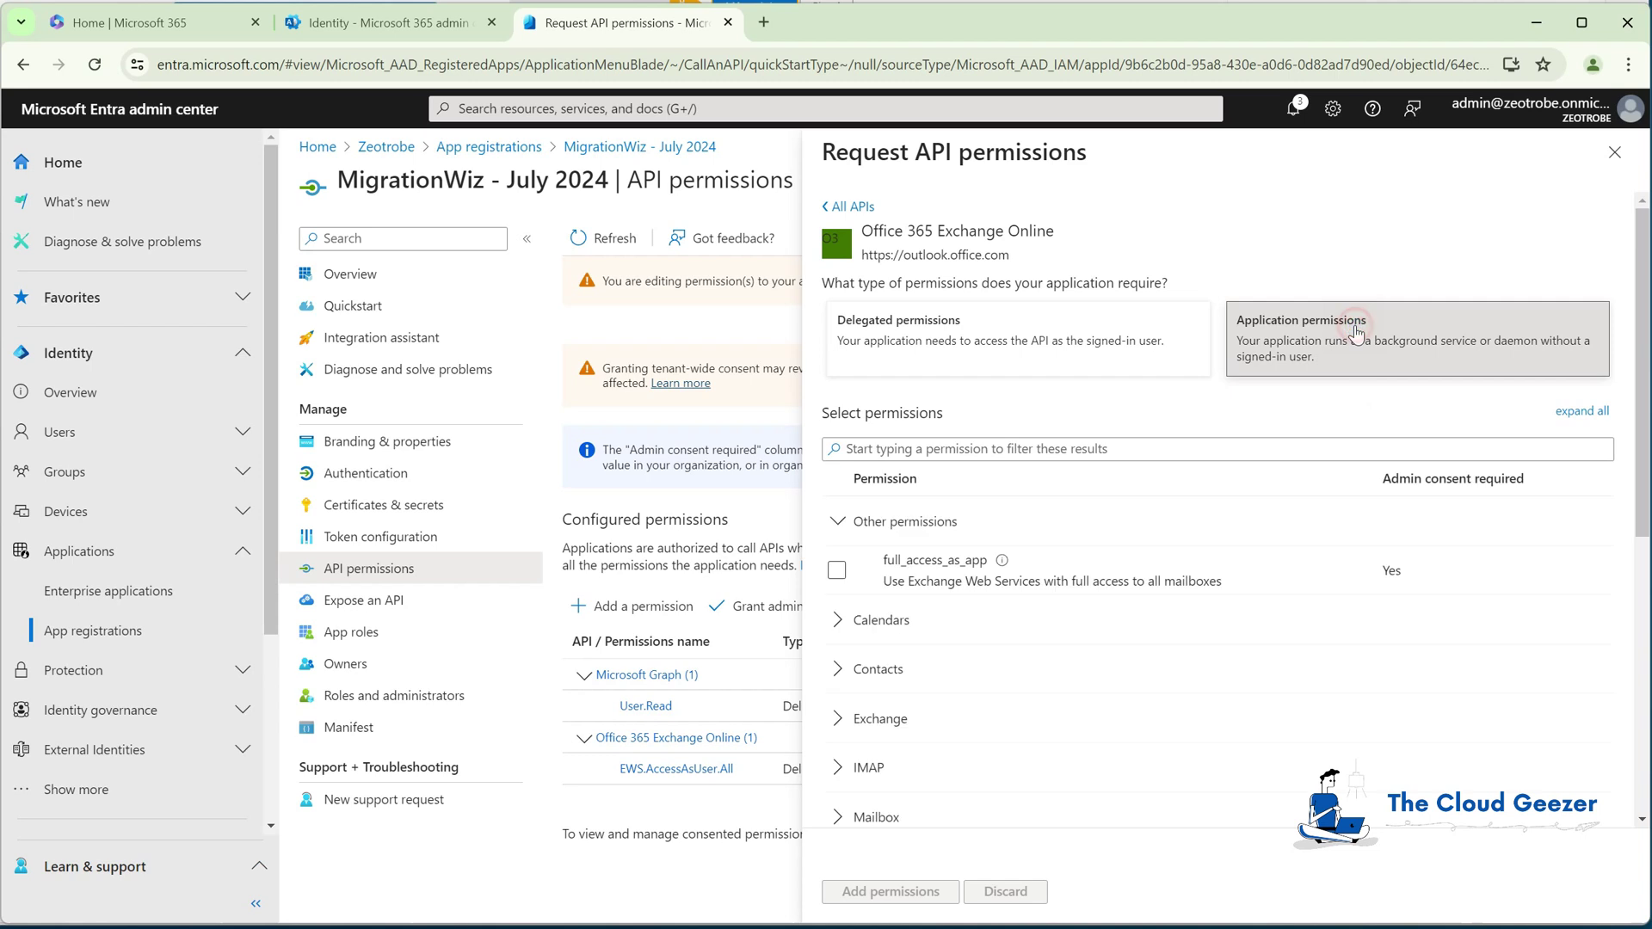
left_click(836, 571)
left_click(841, 720)
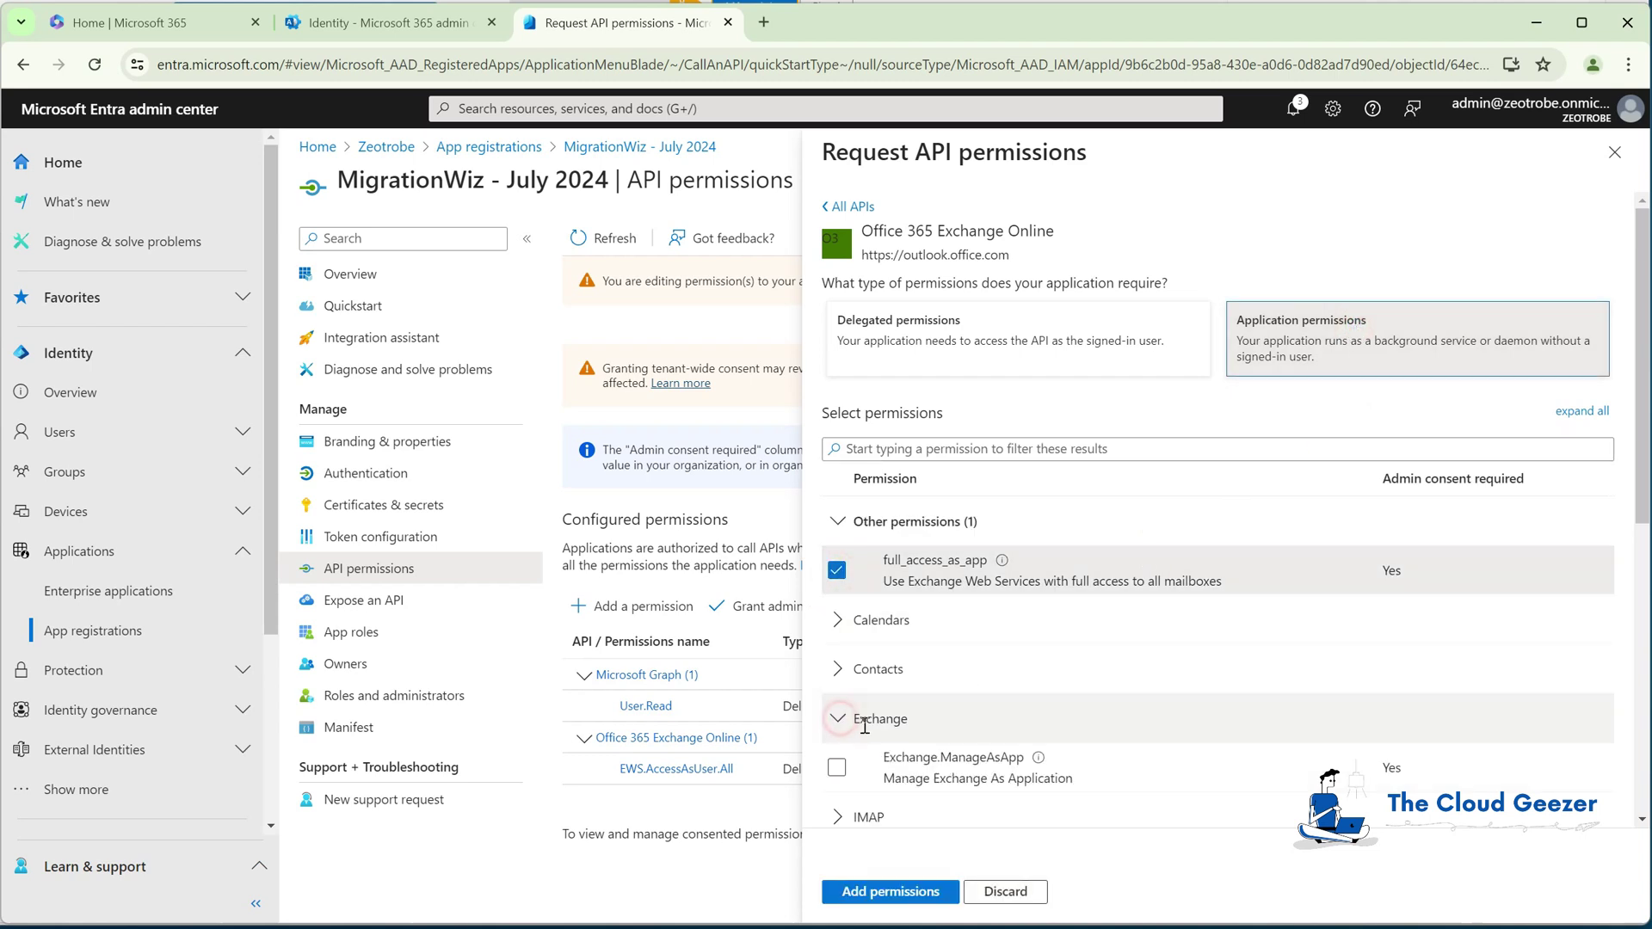
left_click(836, 766)
left_click(890, 894)
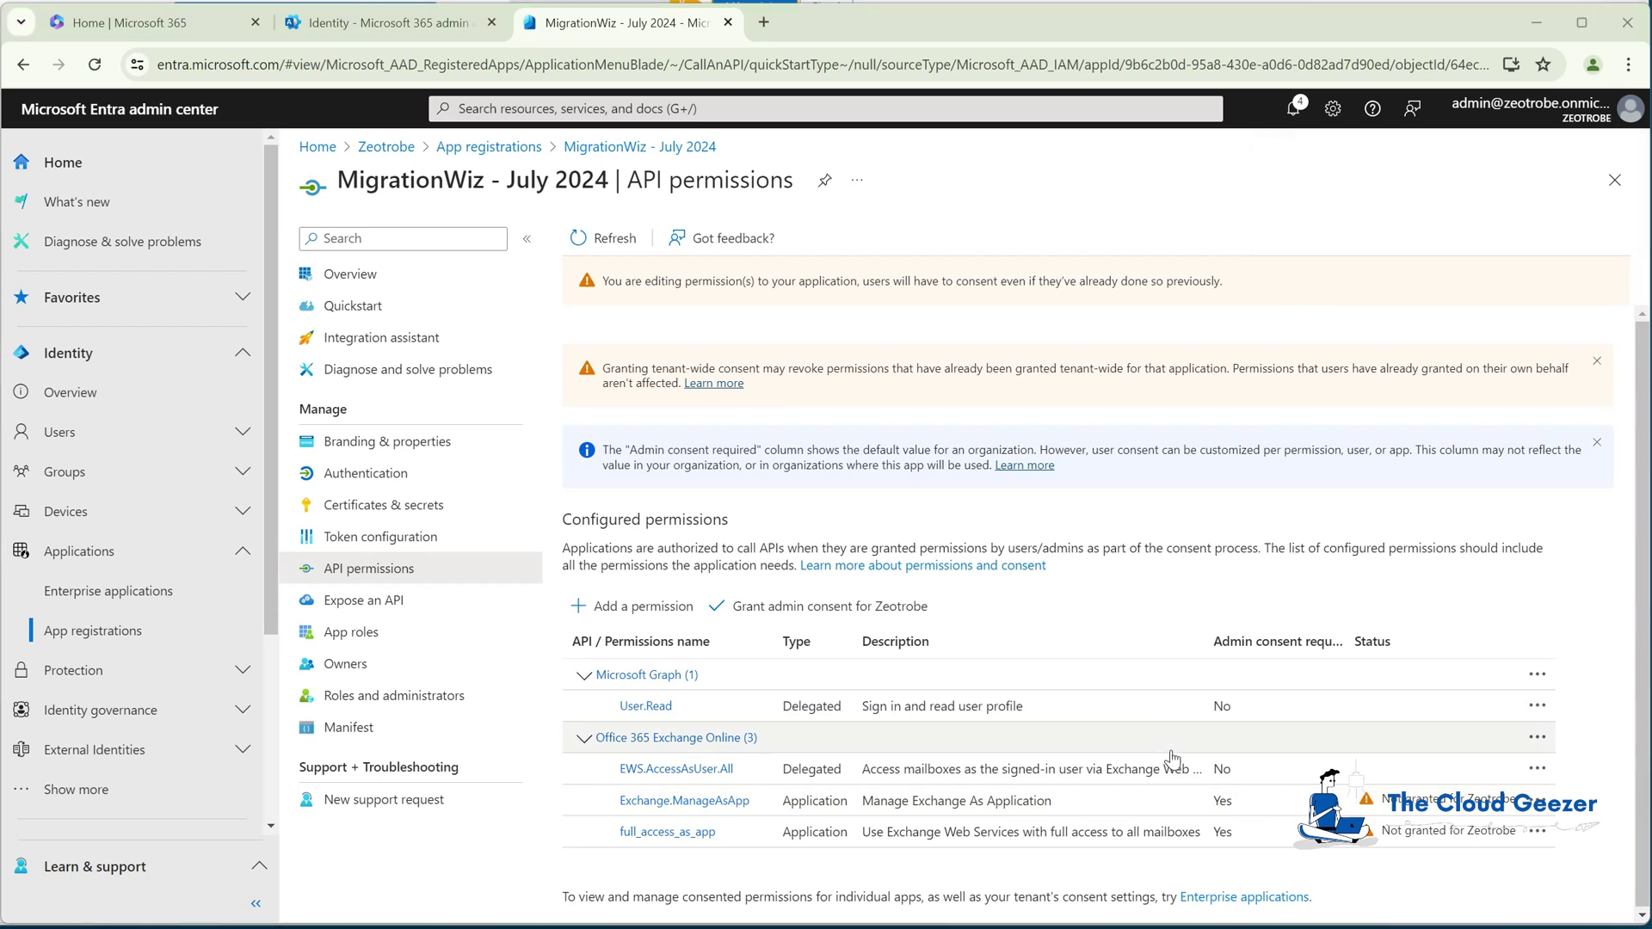
left_click(779, 614)
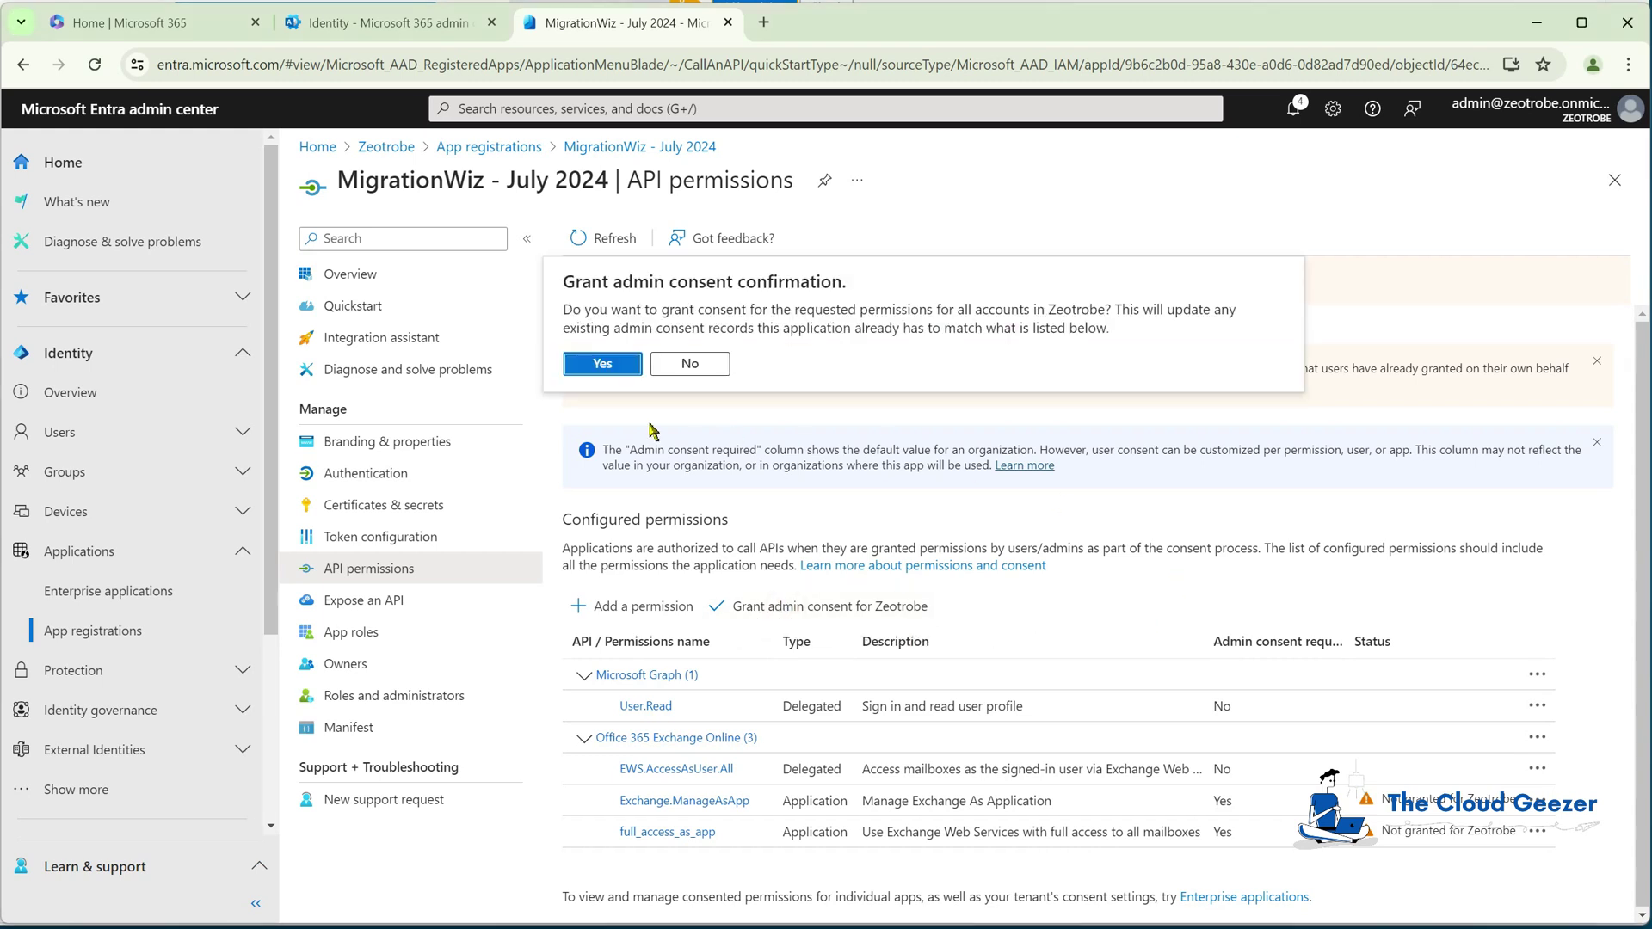
left_click(603, 364)
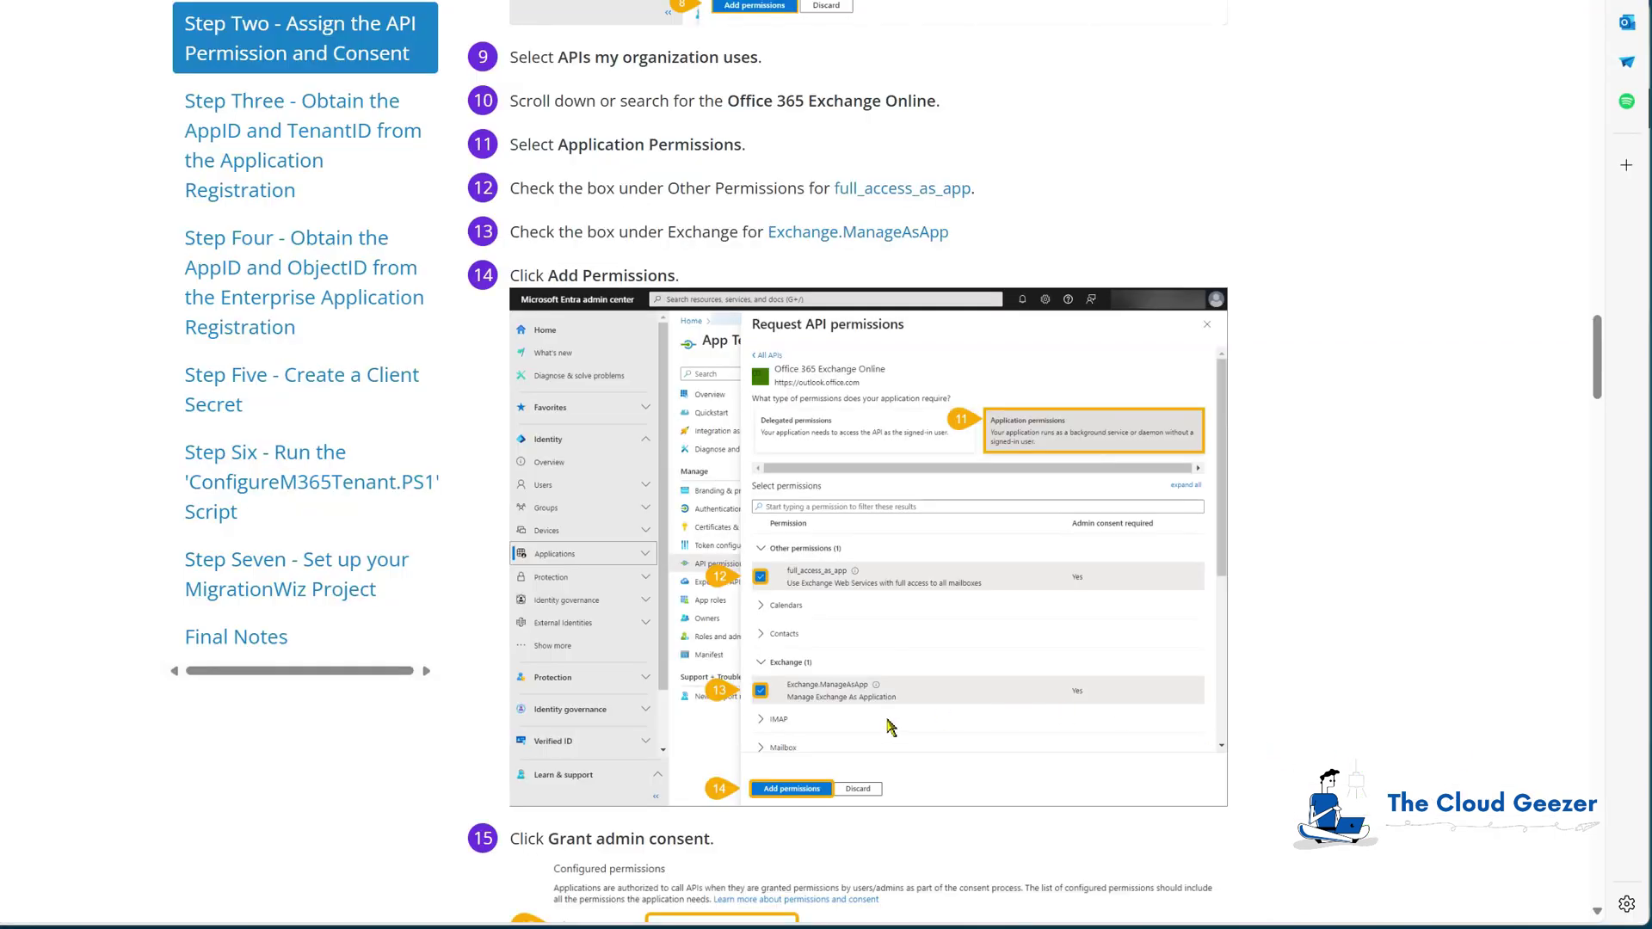
- Switch to the setup guide and read the admin consent instructions, Step Three on AppID and TenantID, and Step Four on the enterprise application IDs
scroll(871, 692, "down", 5)
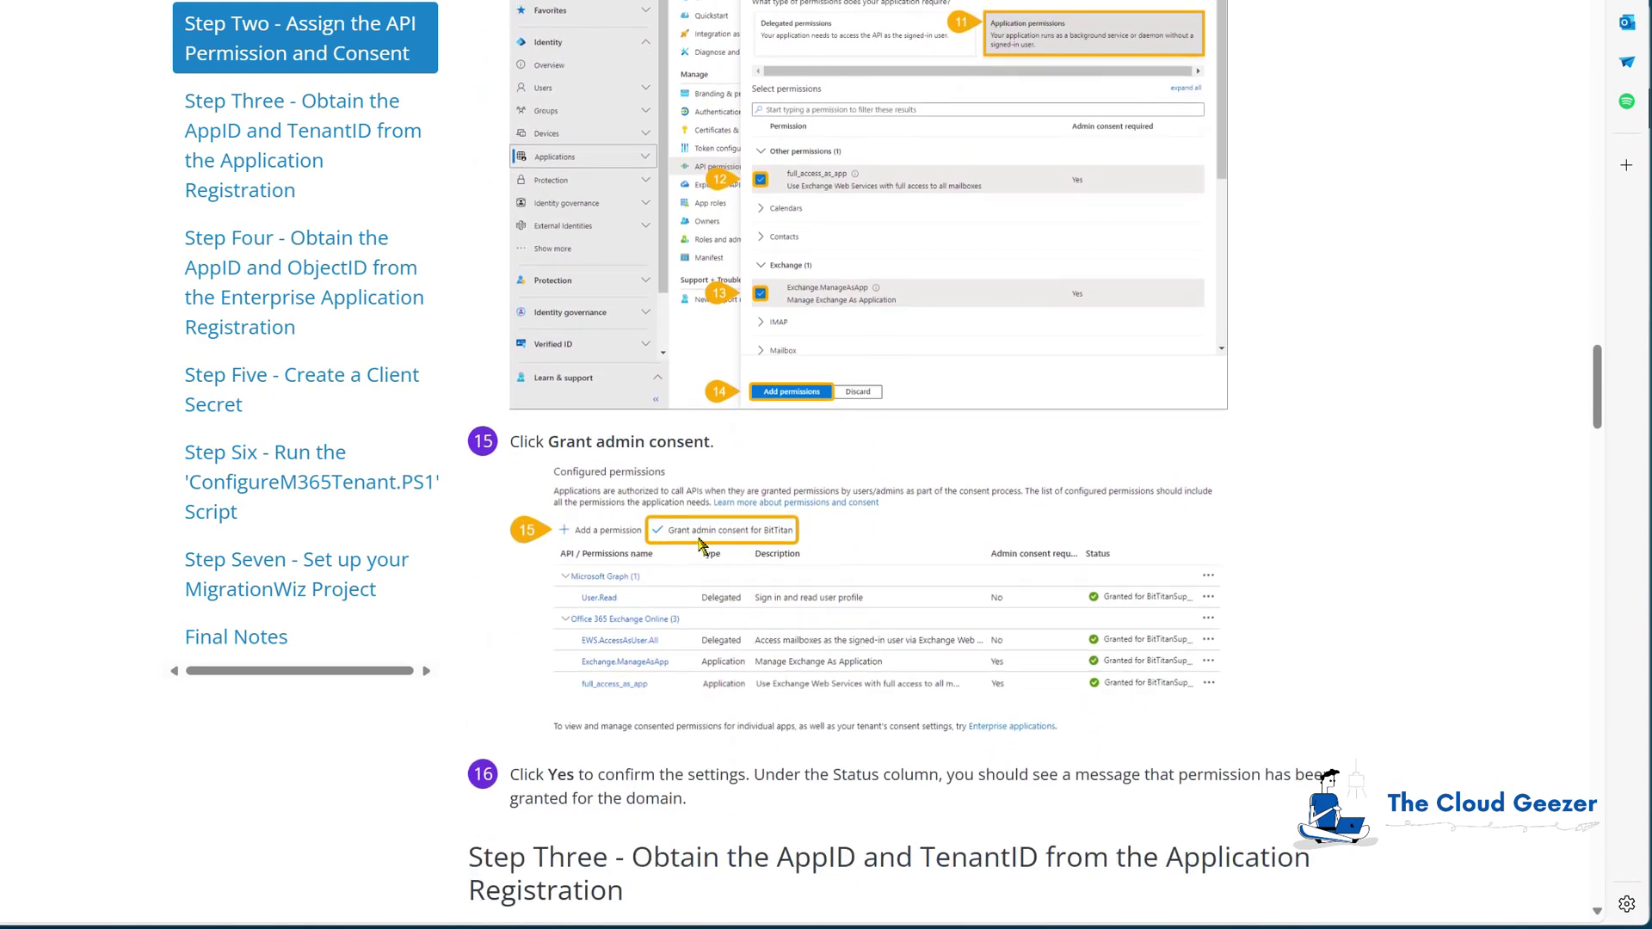
scroll(793, 594, "down", 3)
scroll(1015, 597, "down", 2)
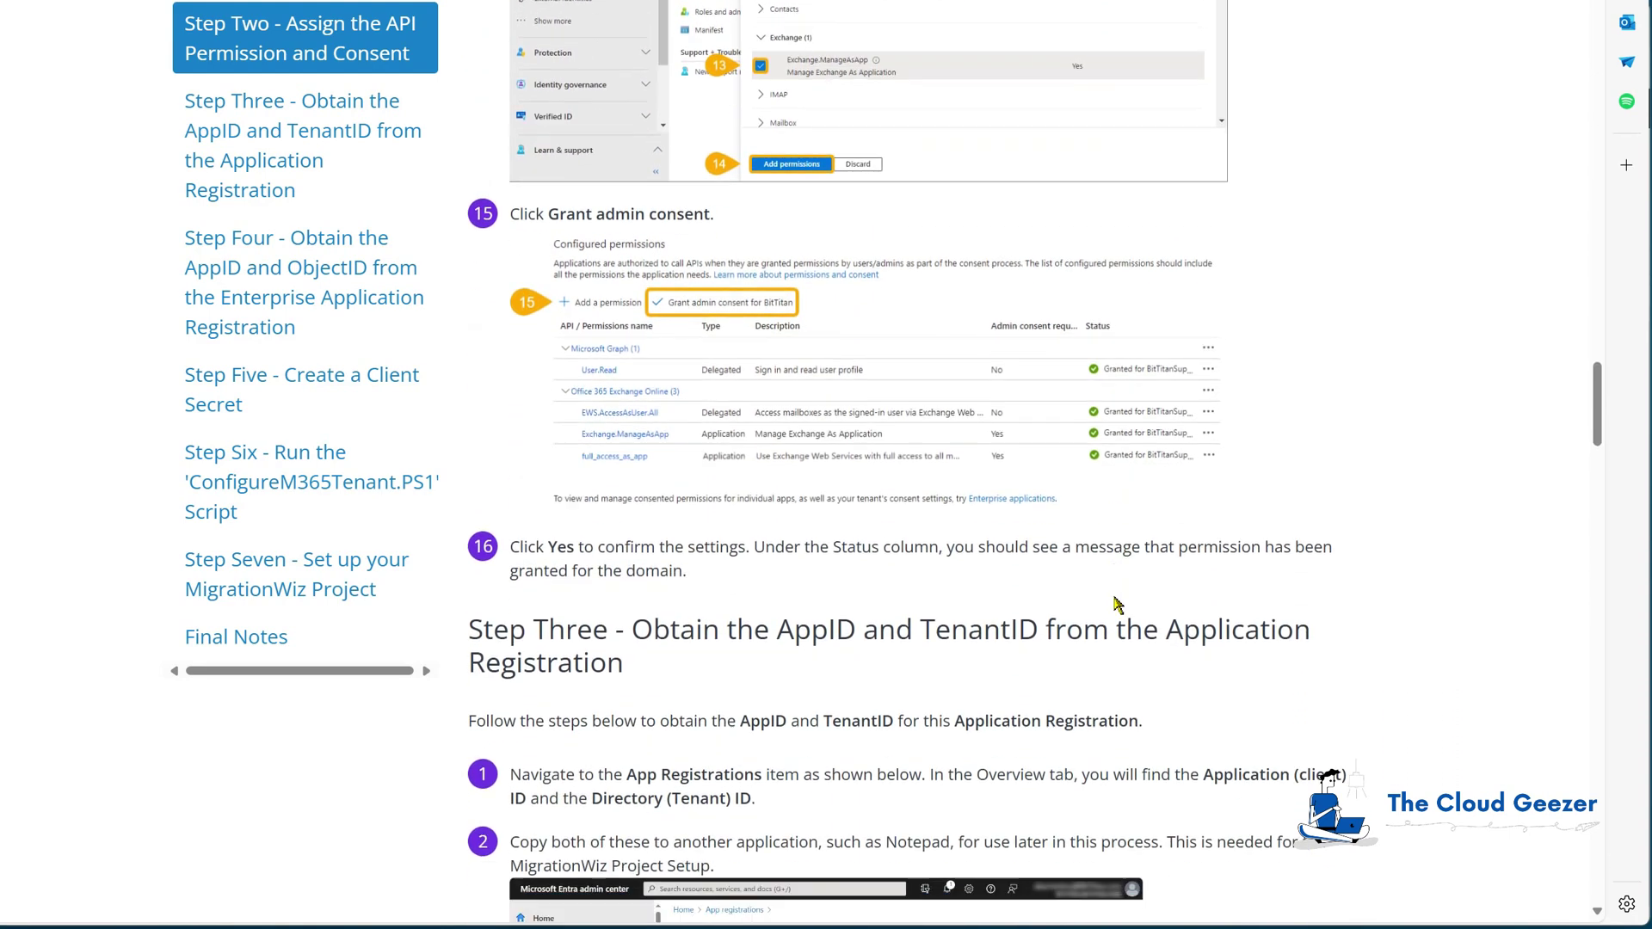
scroll(988, 581, "down", 2)
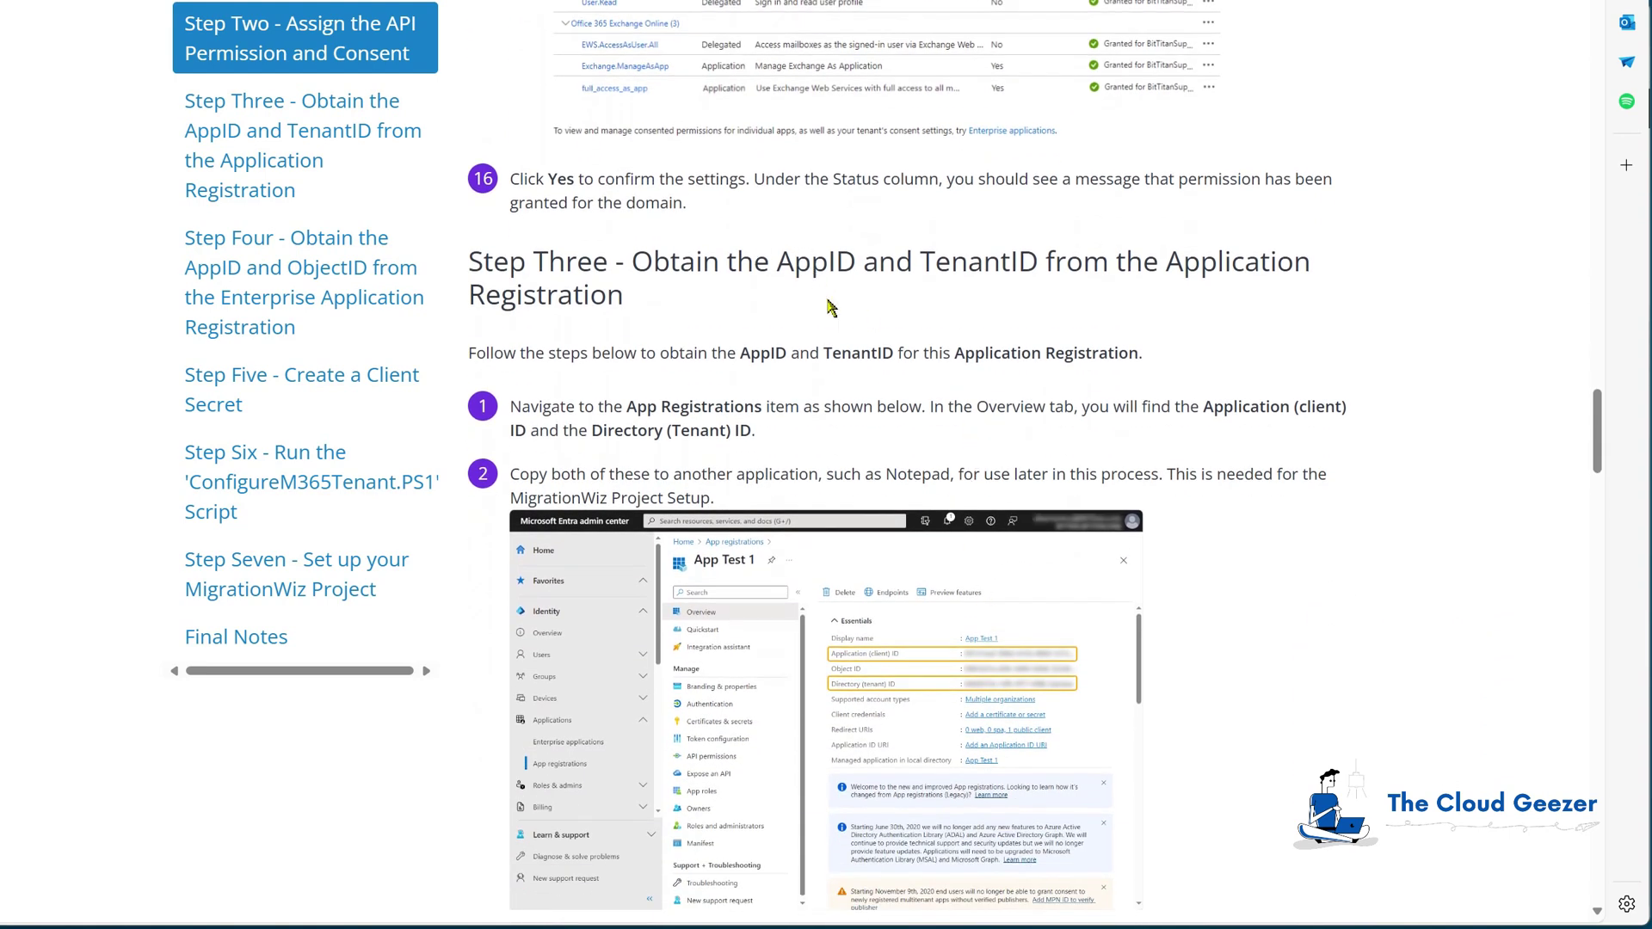
scroll(891, 335, "down", 1)
scroll(1187, 641, "up", 5)
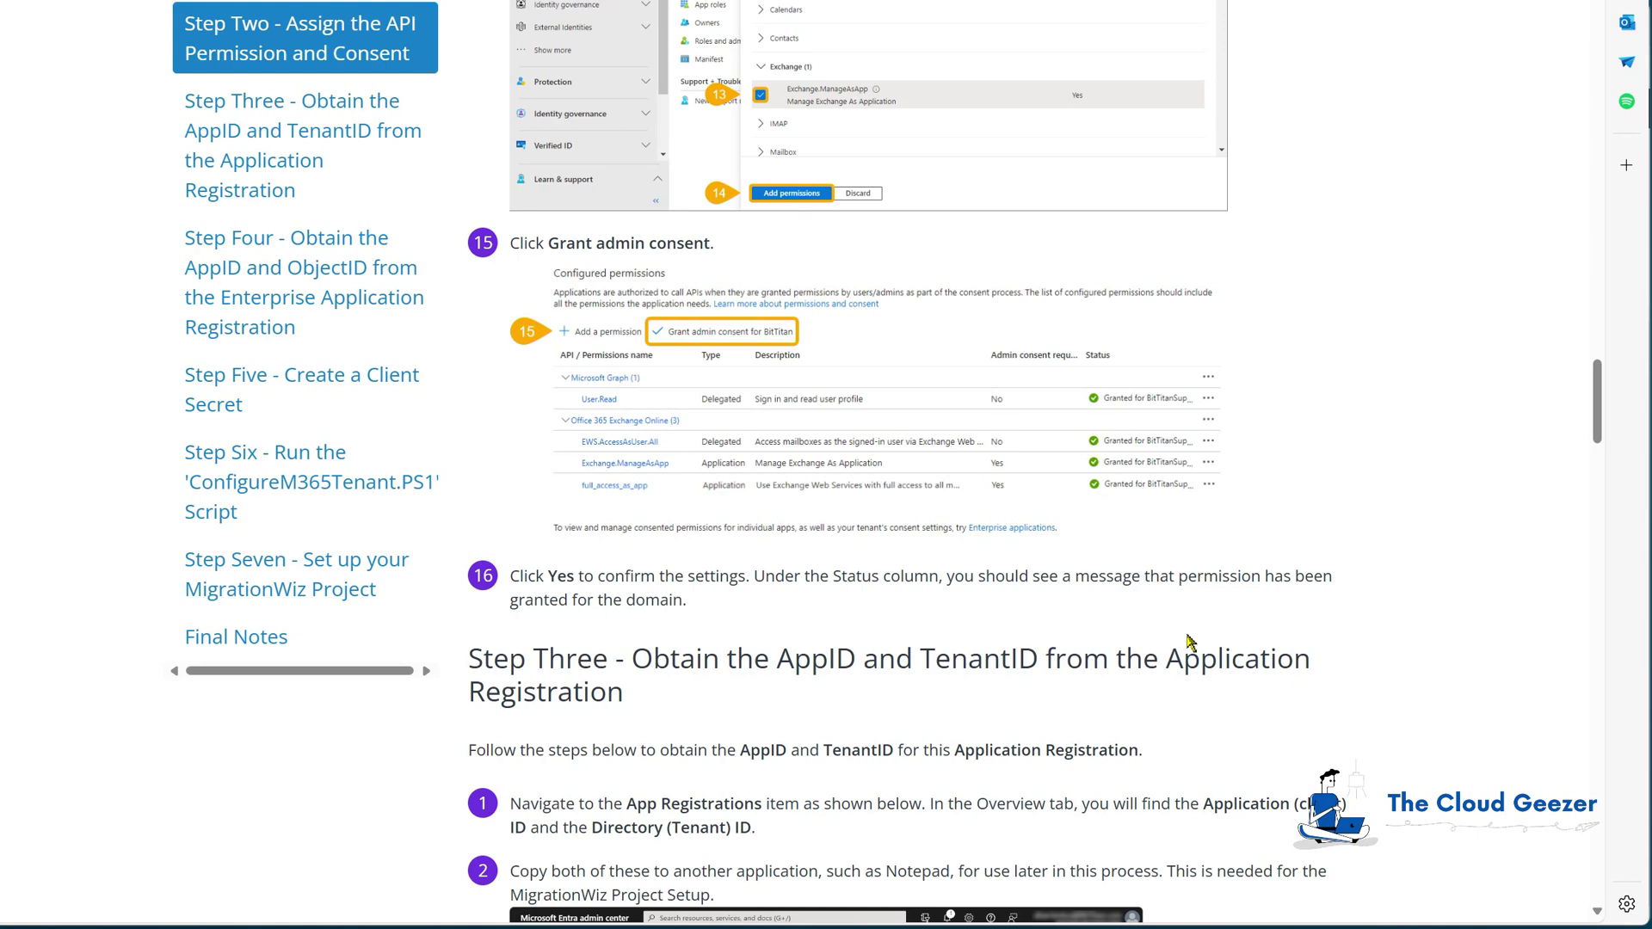
scroll(1028, 727, "down", 3)
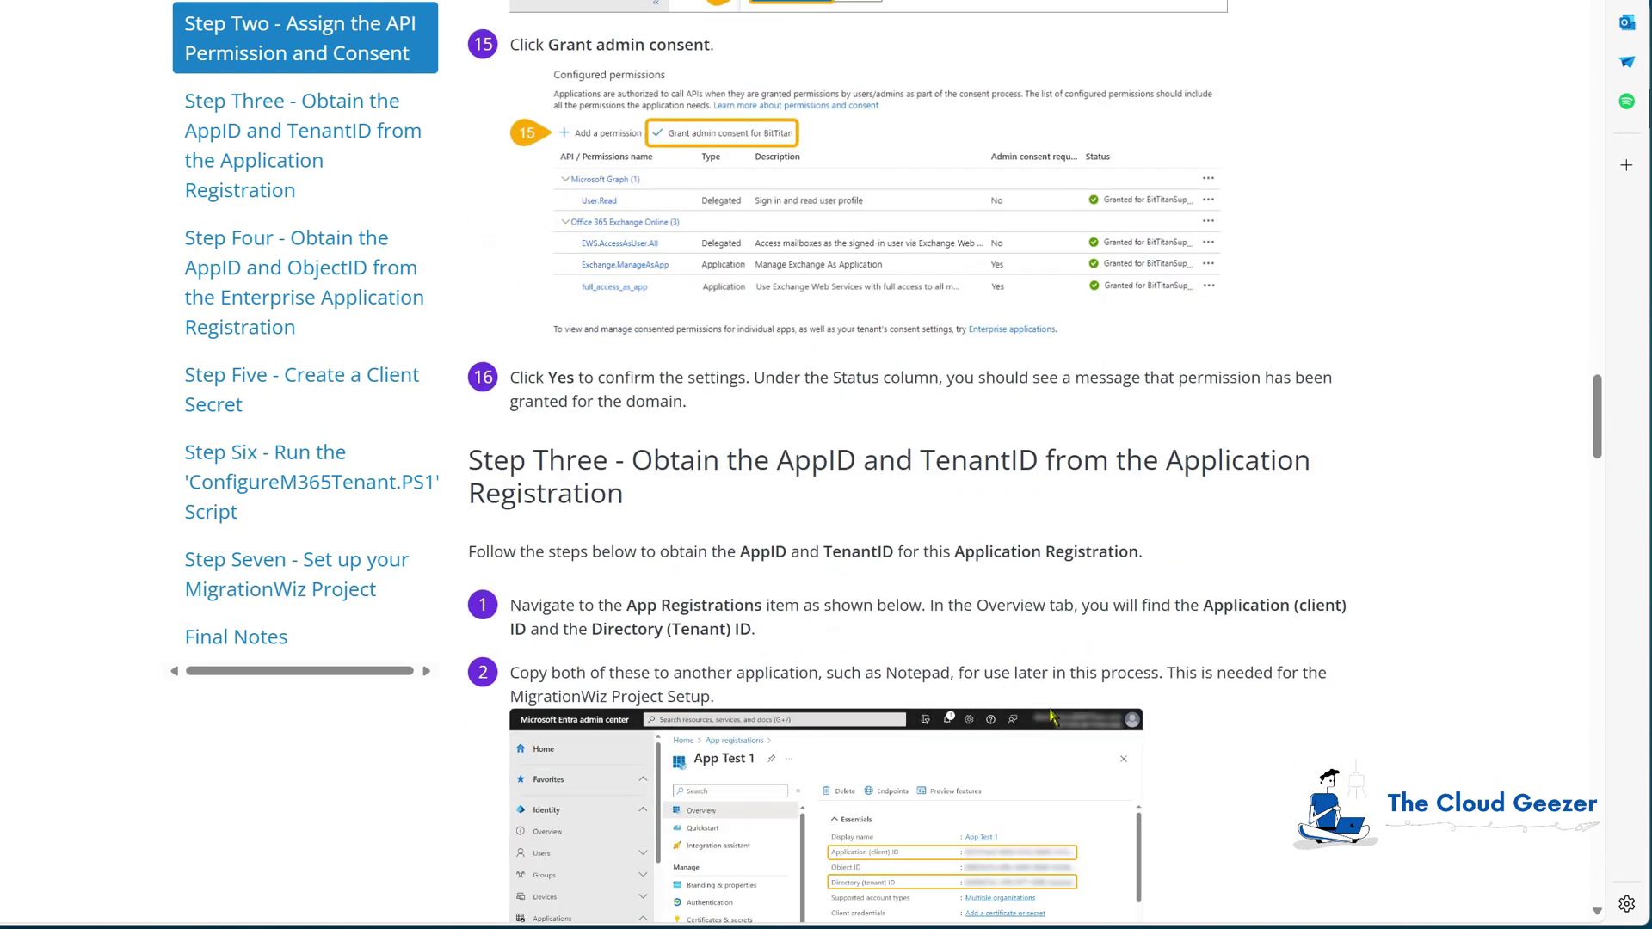
scroll(1007, 697, "down", 1)
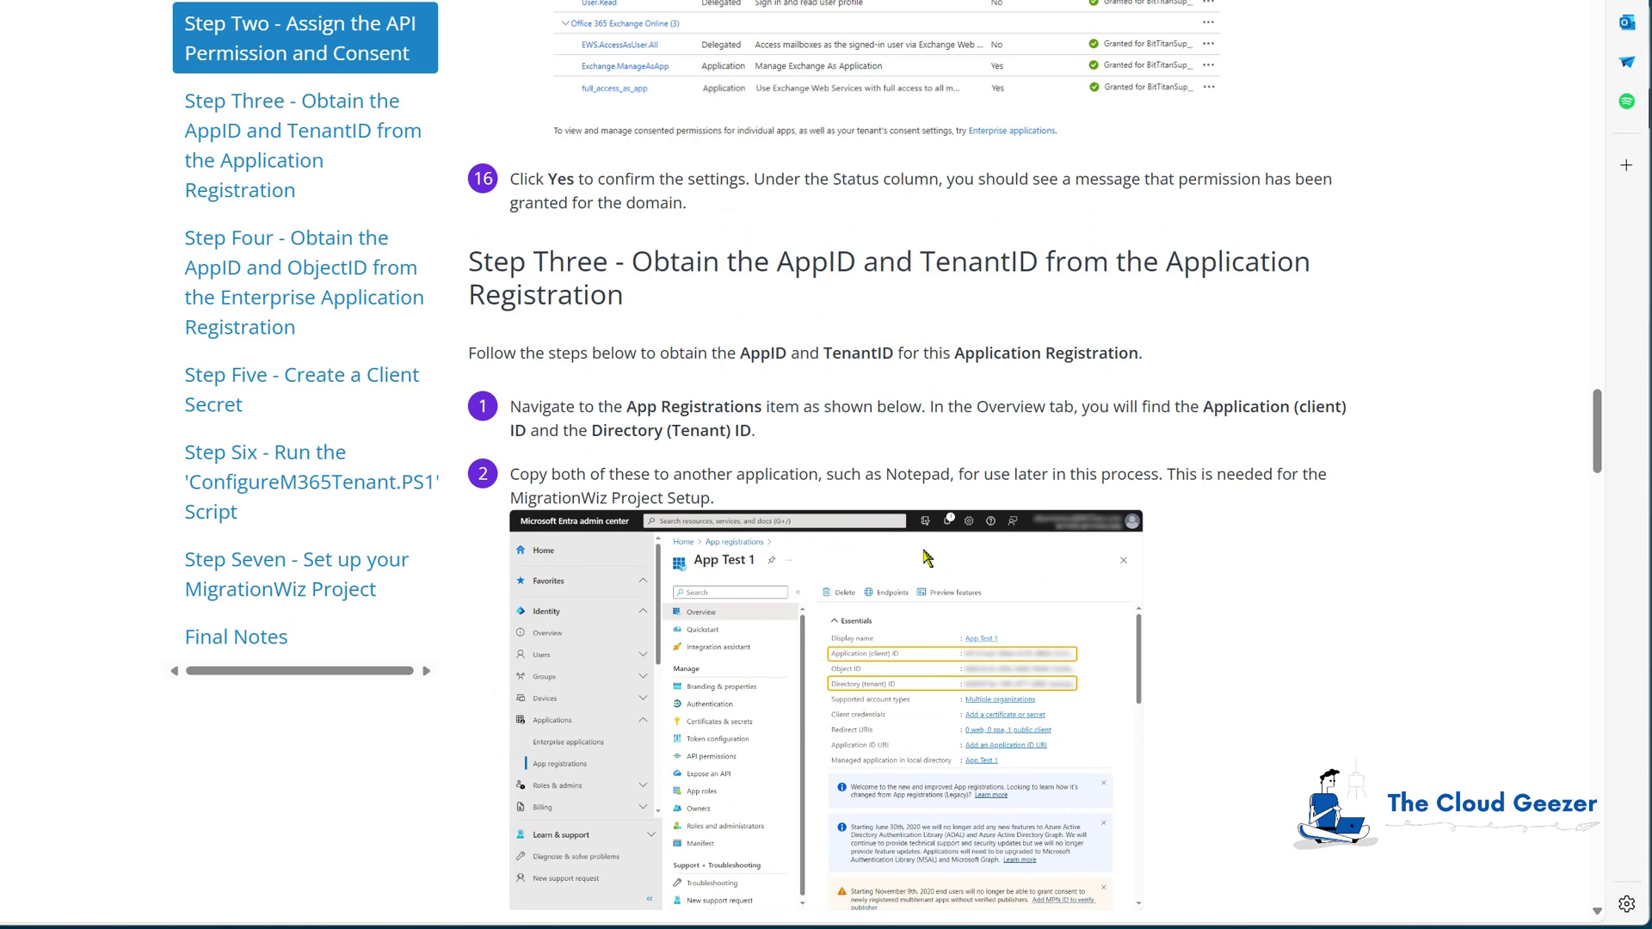
scroll(755, 402, "down", 3)
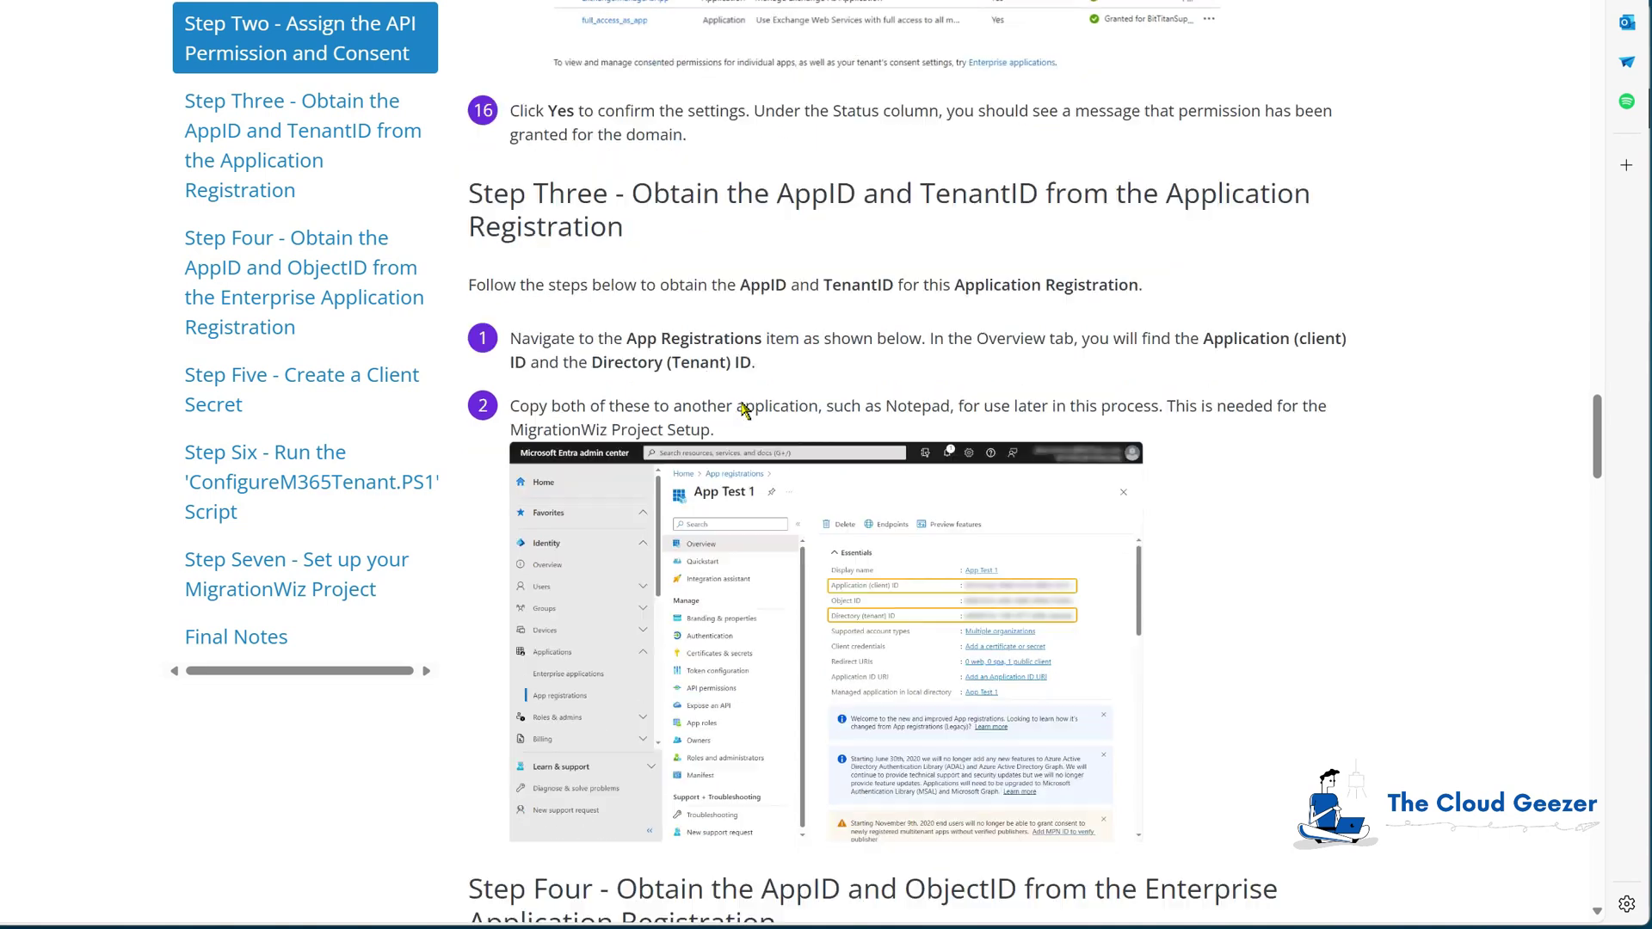
scroll(720, 398, "down", 2)
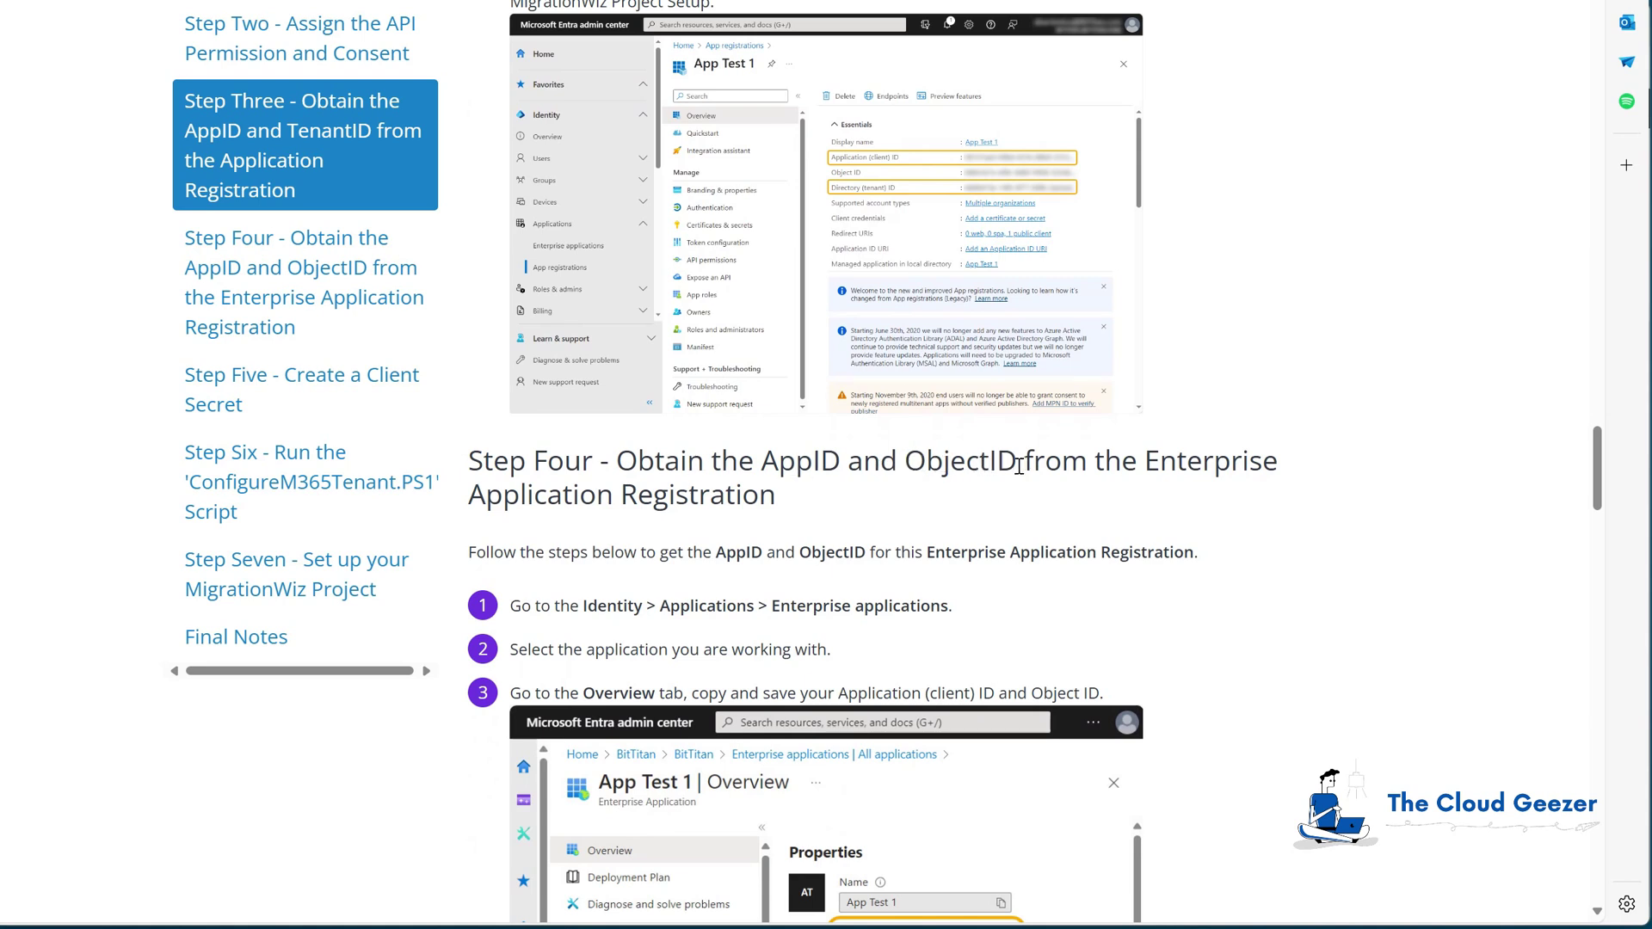
scroll(1024, 462, "down", 2)
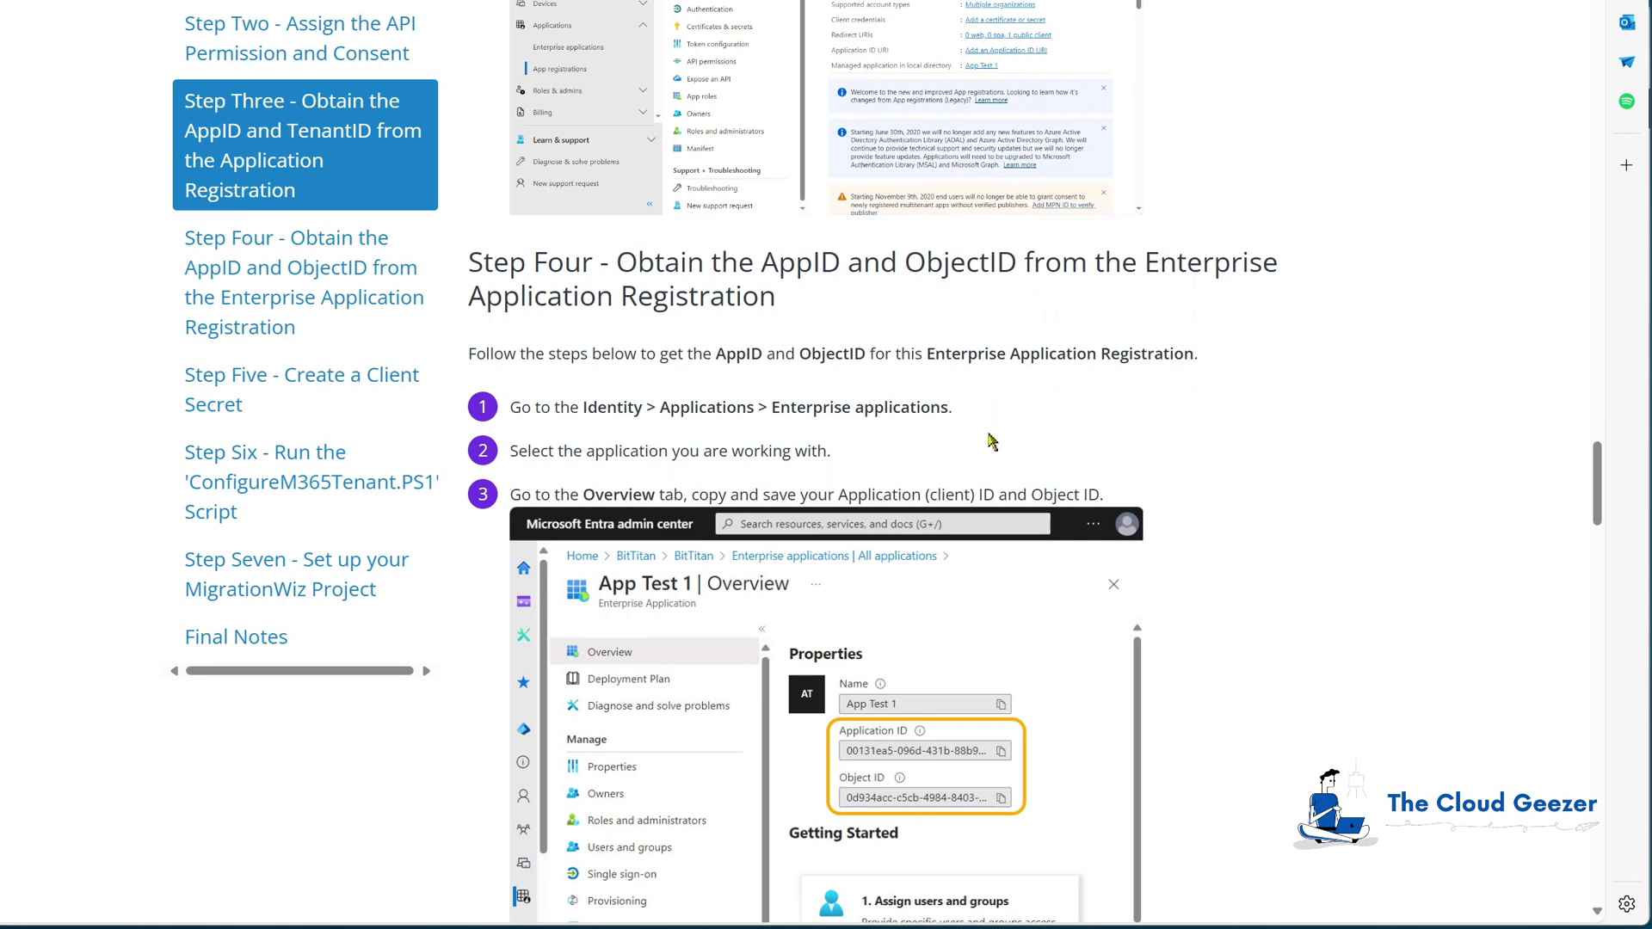
- Switch to the Microsoft Entra admin center and open the enterprise application MigrationWiz - July 2024, widening the Name column to read the full names
scroll(956, 516, "down", 2)
scroll(957, 516, "down", 1)
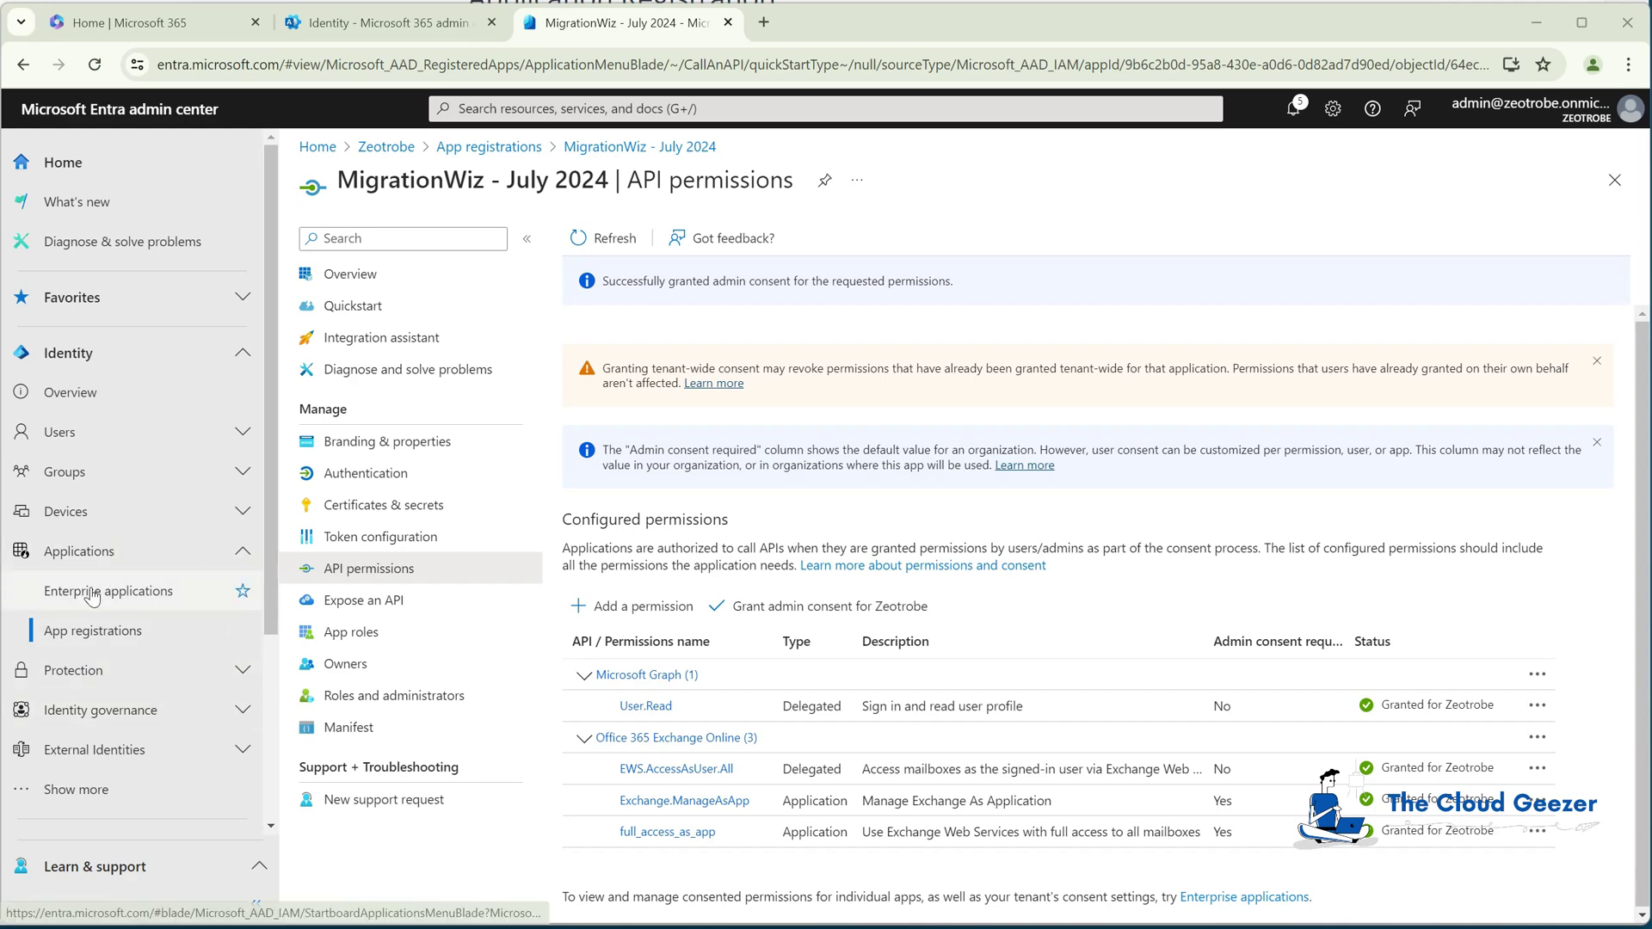
left_click(92, 593)
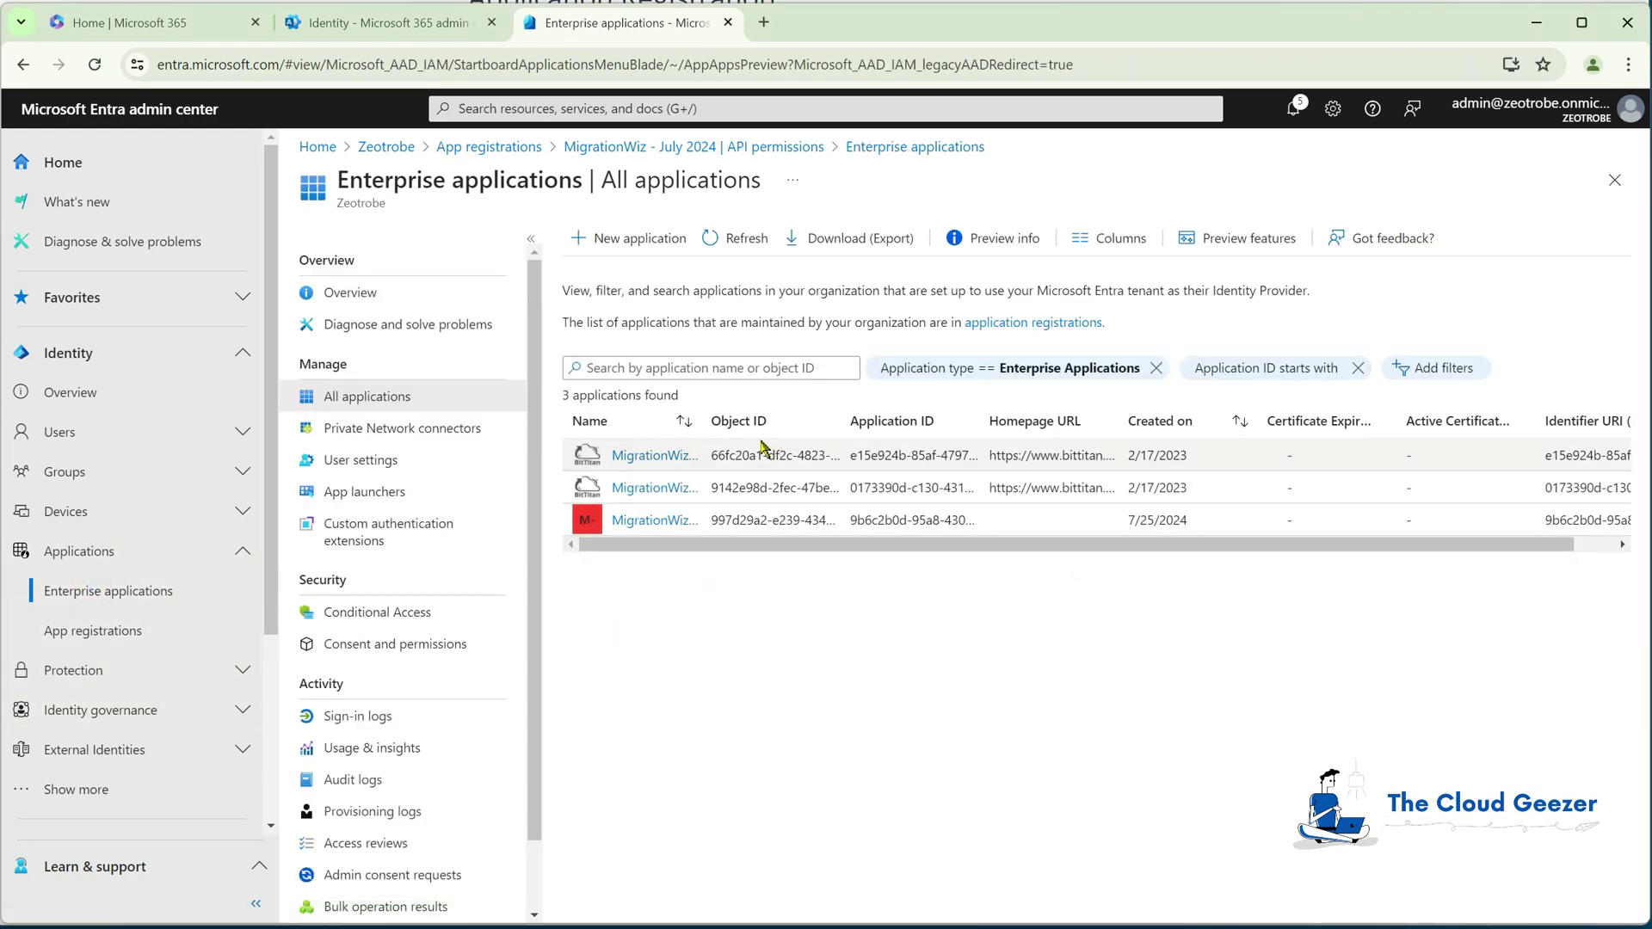
left_click_drag(809, 422, 806, 422)
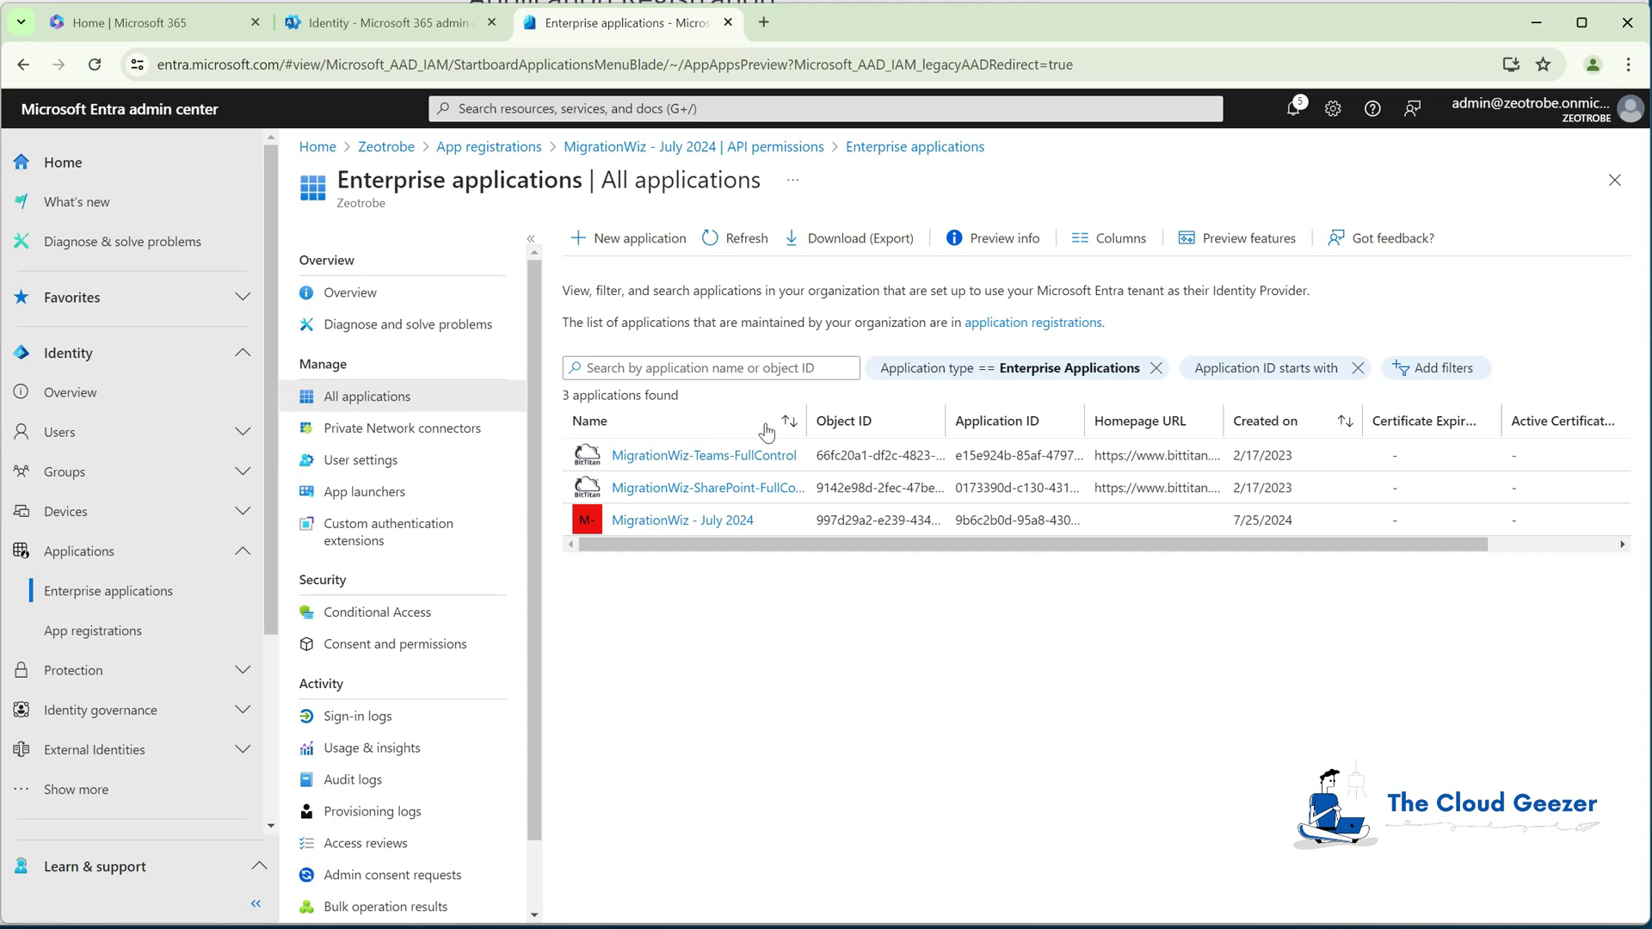
left_click(706, 521)
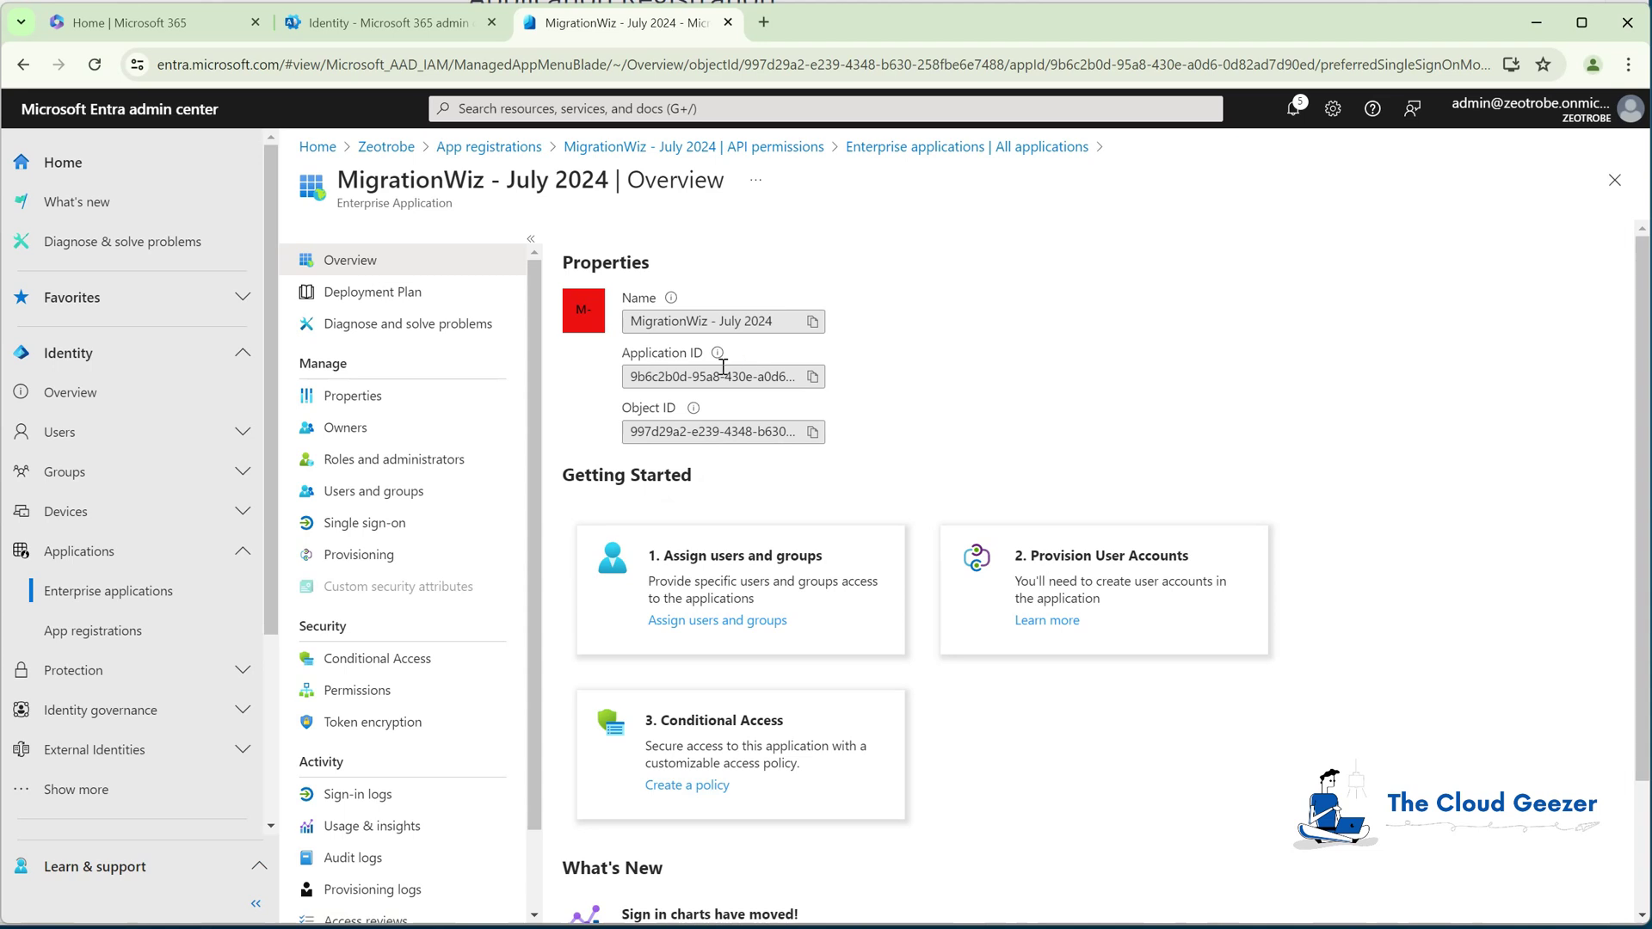
- Copy the enterprise application's Application ID and record it in the Notepad notes under the heading "Enterprise App" with the label "AppID ="
left_click(812, 379)
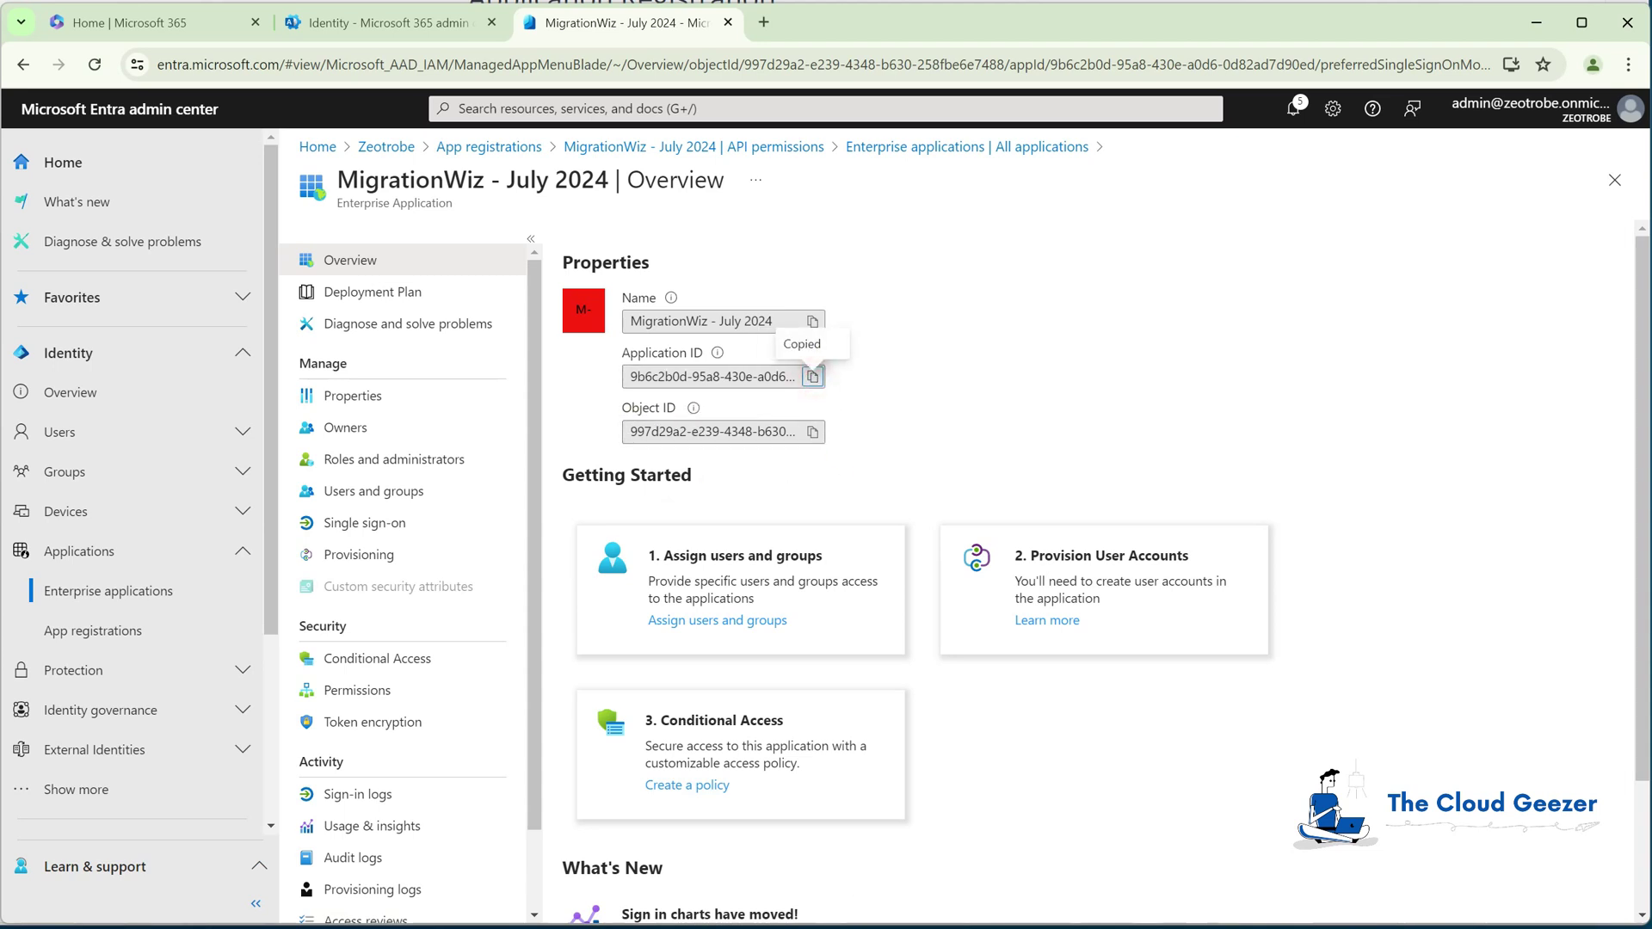
key("alt+Tab")
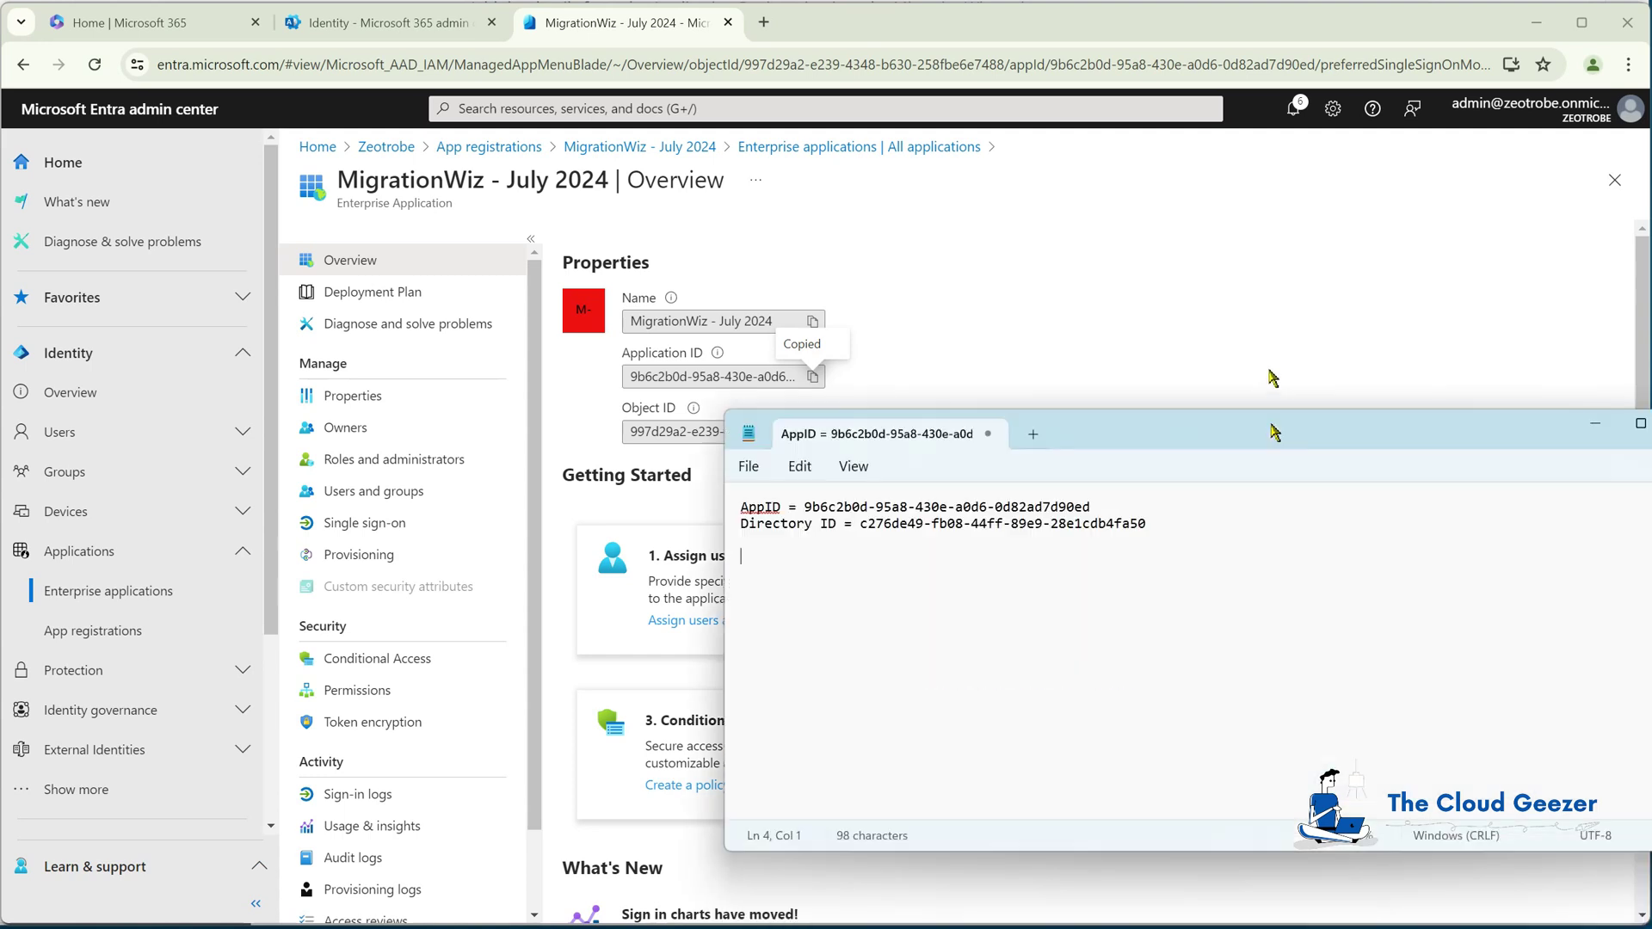
type("E")
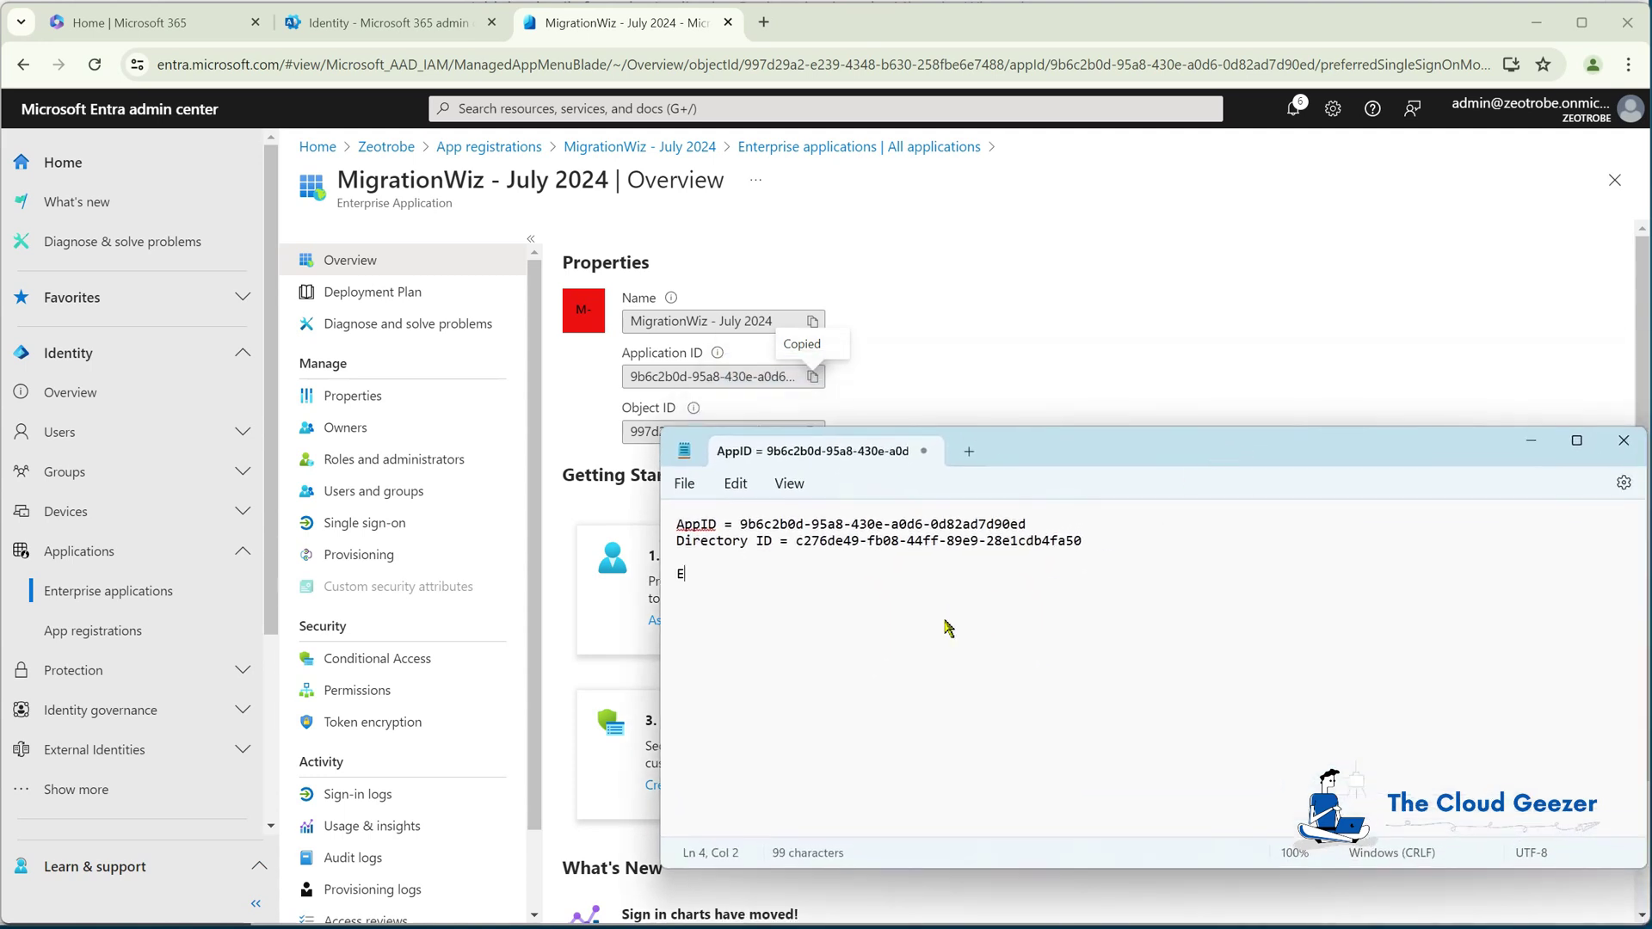
type("nterprise App ")
type("AppID ")
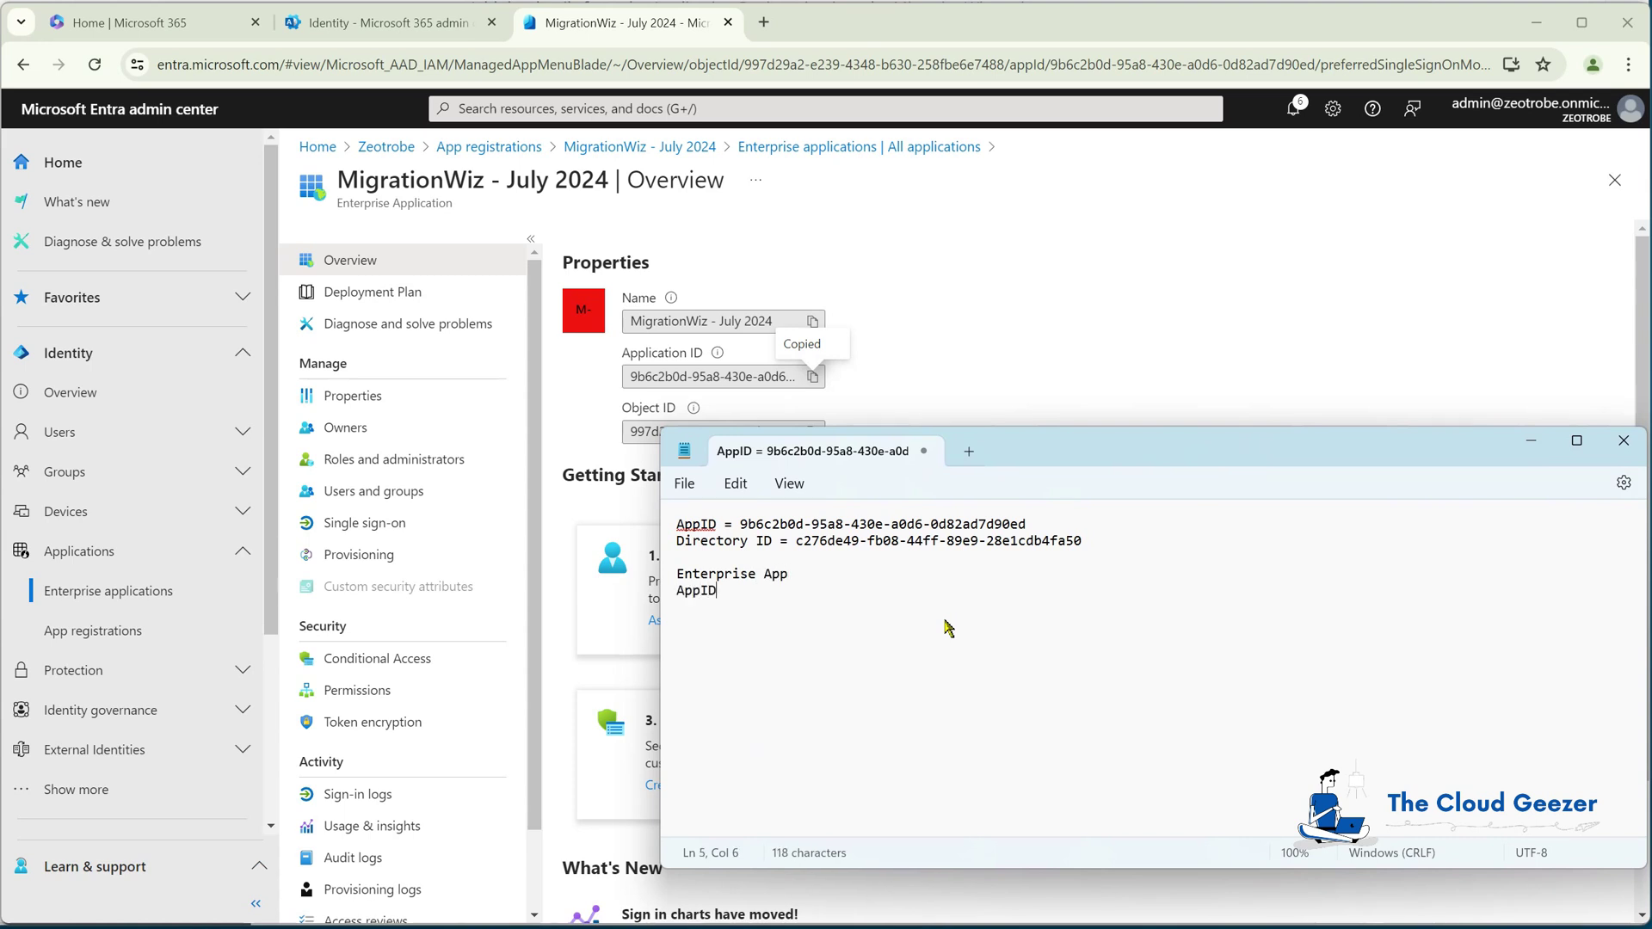
type("=")
key("ctrl+v")
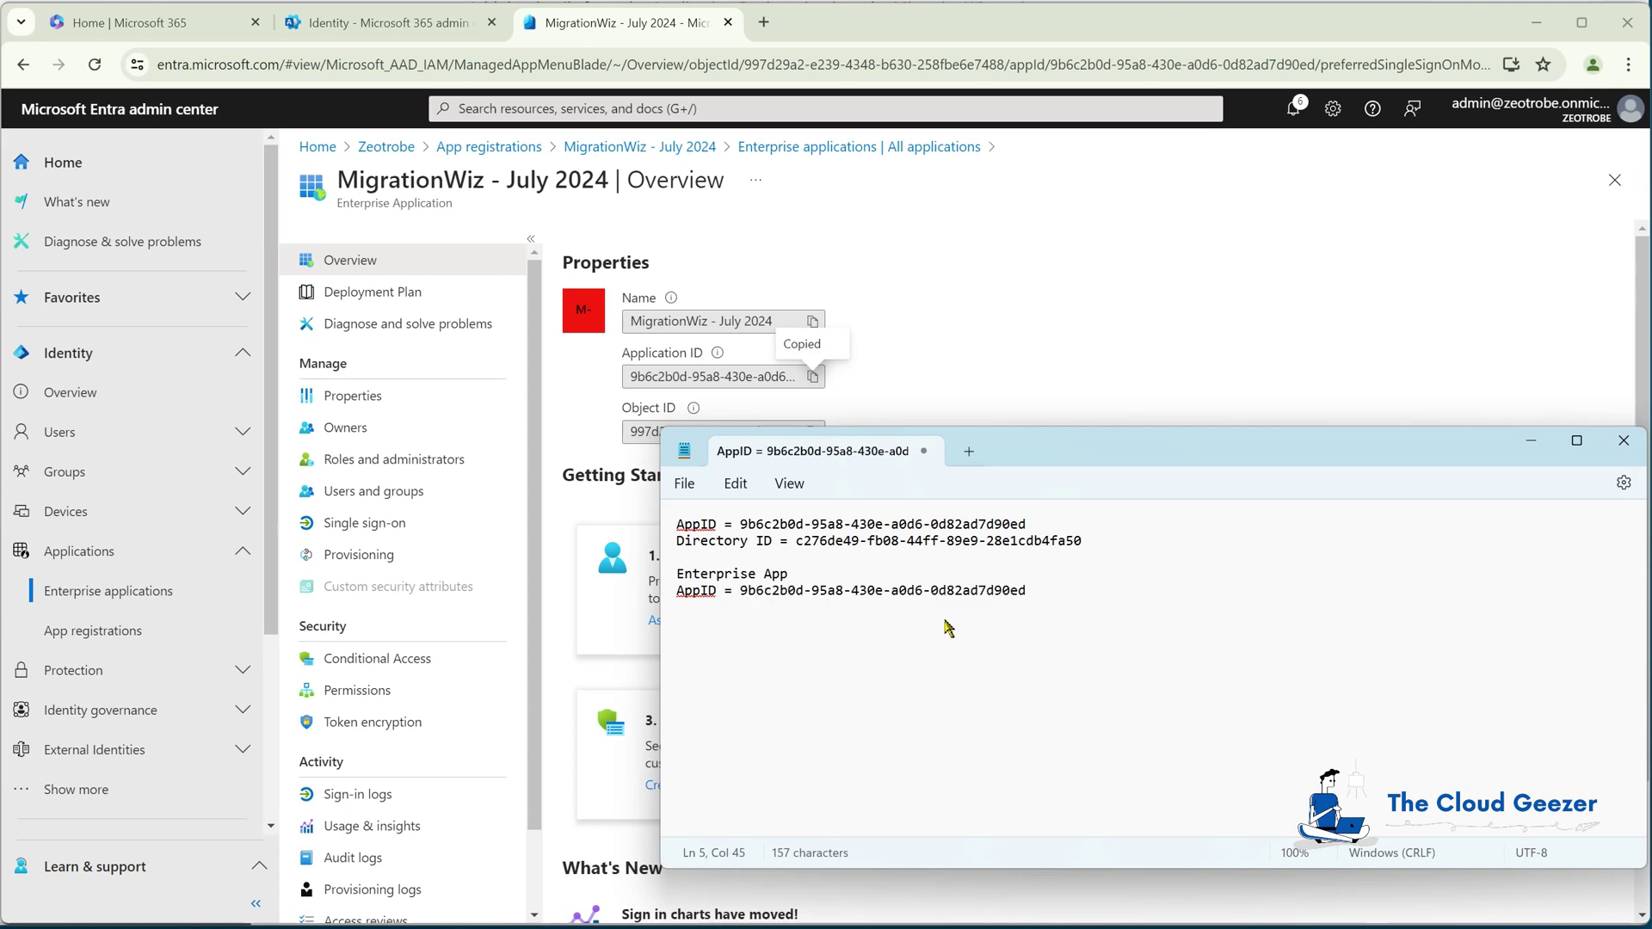
key("Return")
- Copy the enterprise application's Object ID and add it to the Notepad notes with the label "Object ID ="
left_click(957, 364)
left_click(812, 432)
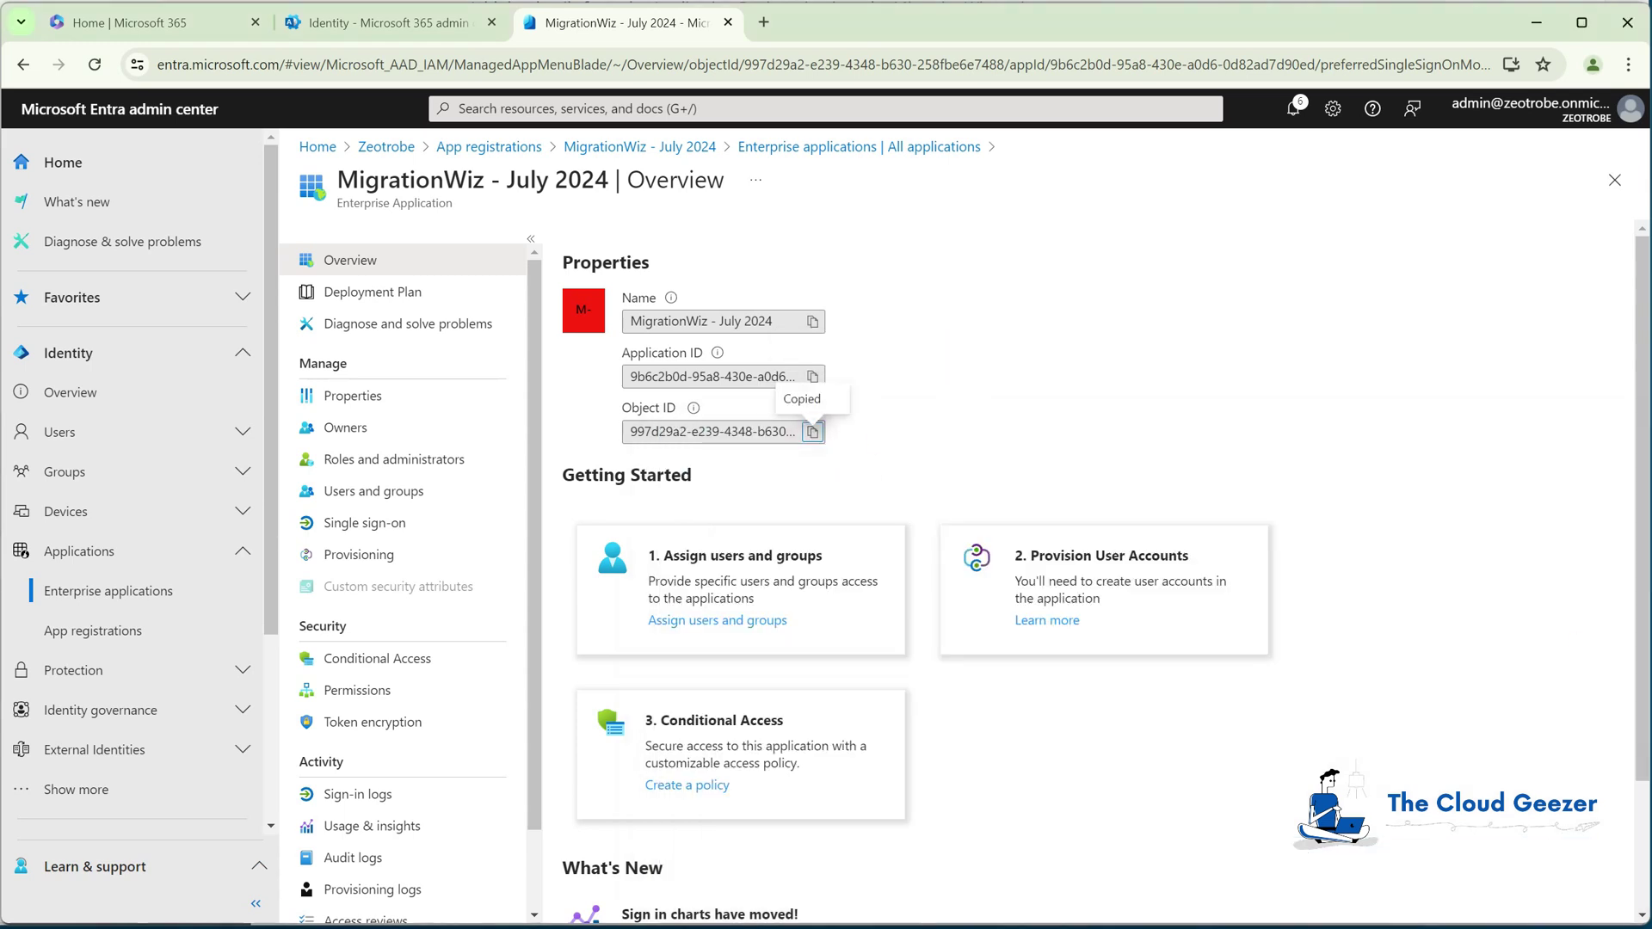
left_click(951, 925)
type("Object ID =")
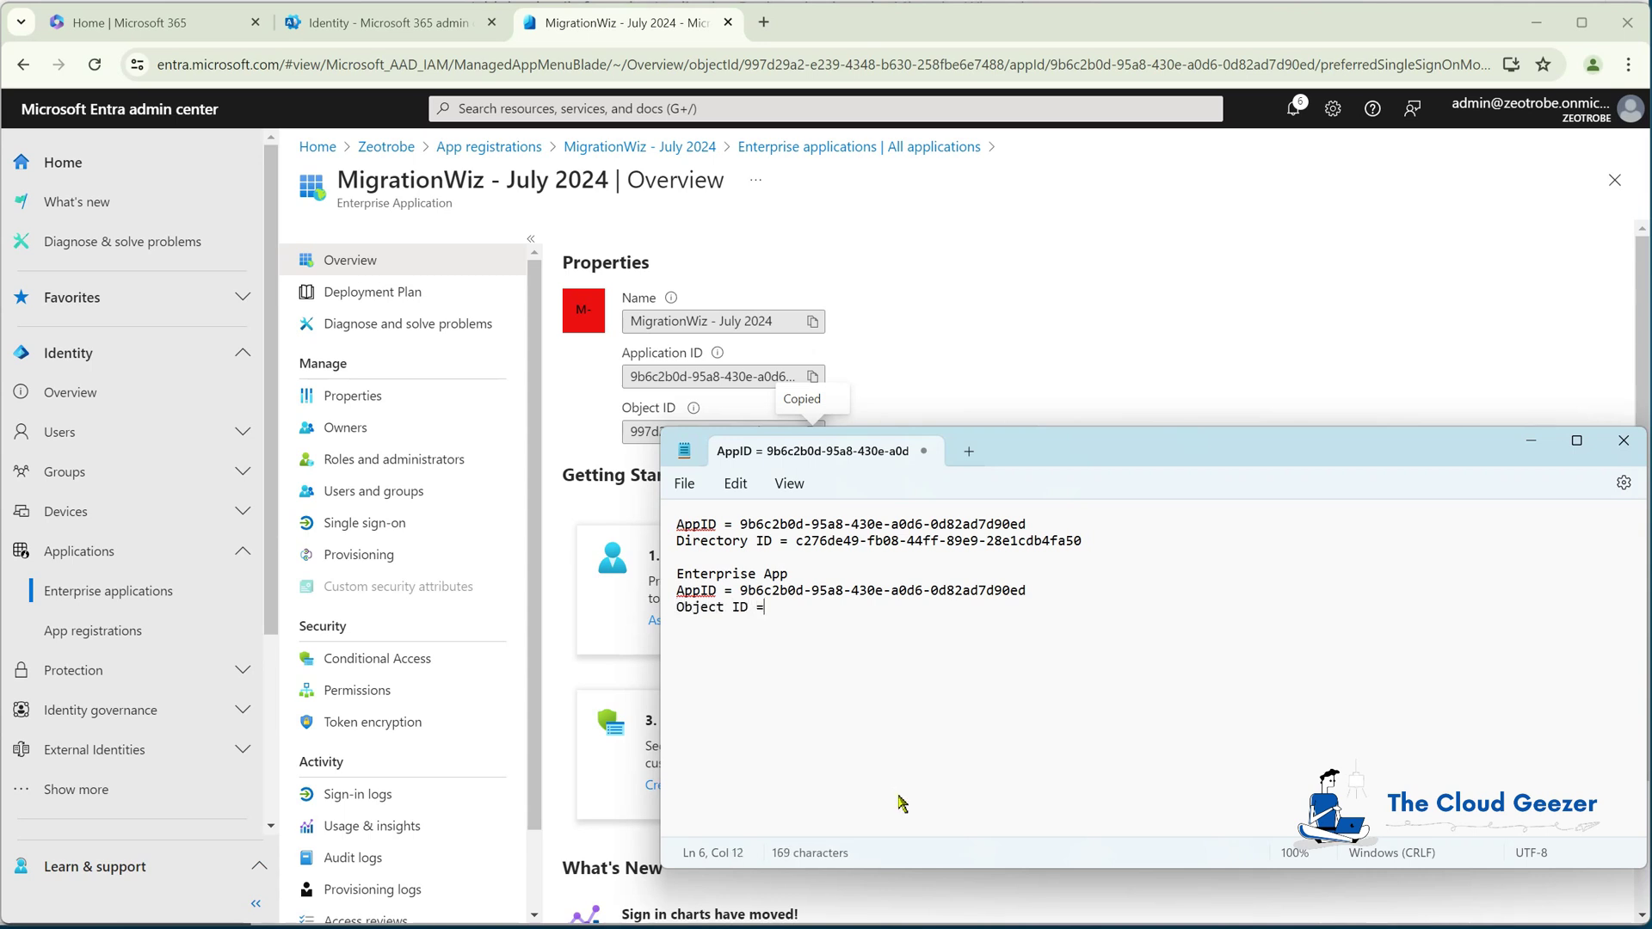
key("ctrl+v")
key("Return")
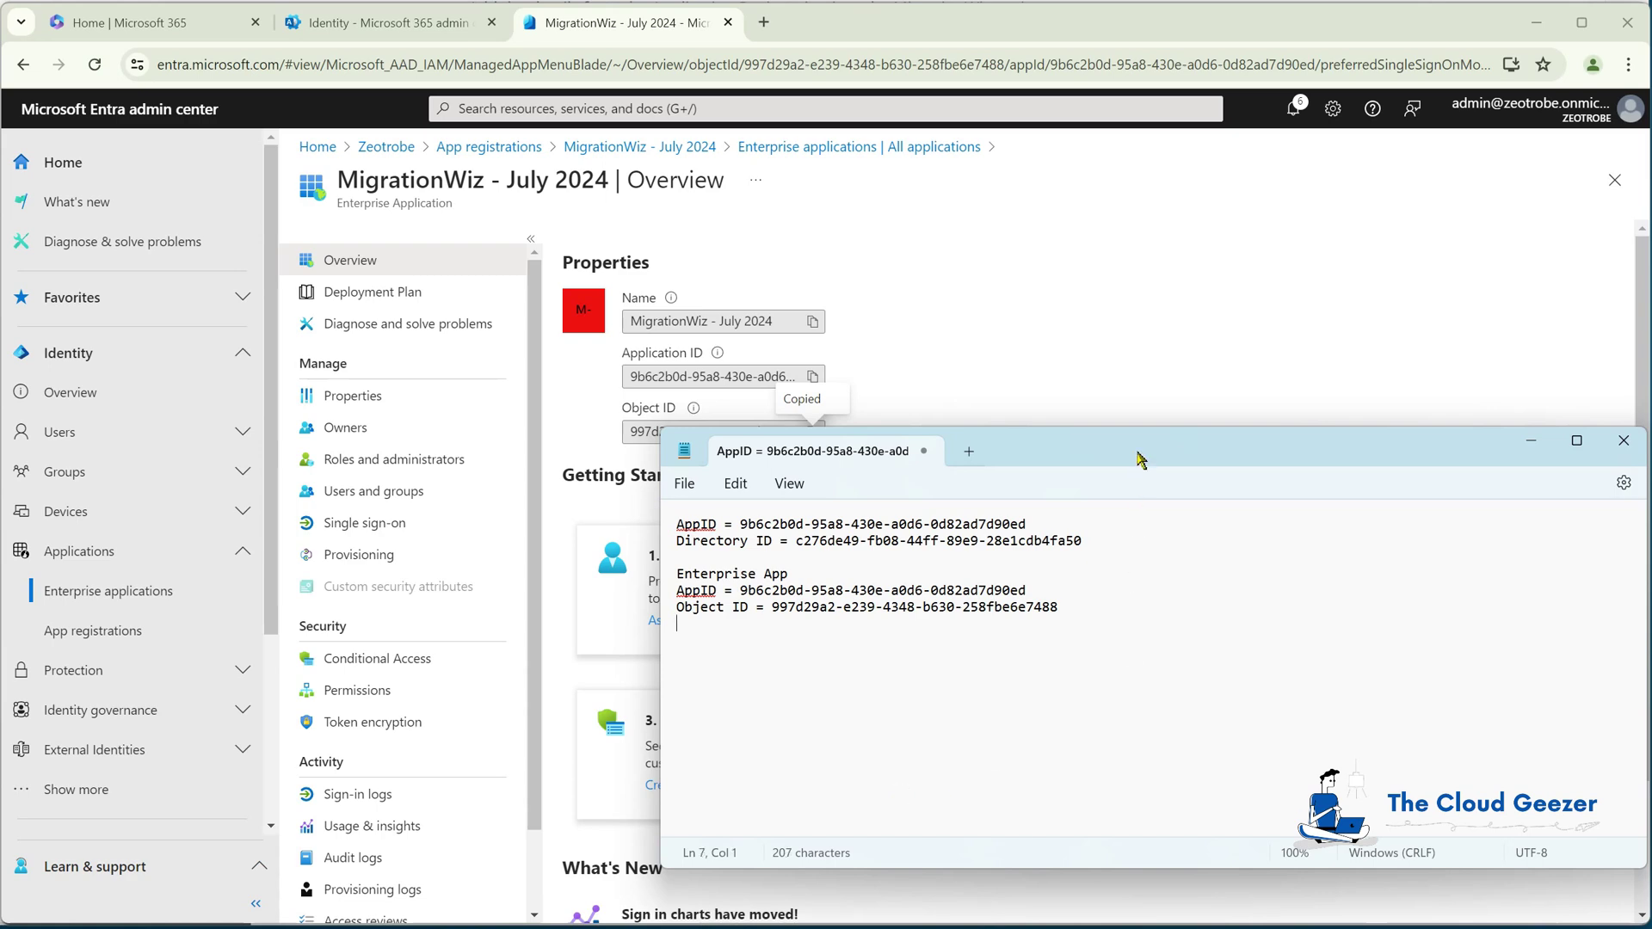
left_click(1133, 413)
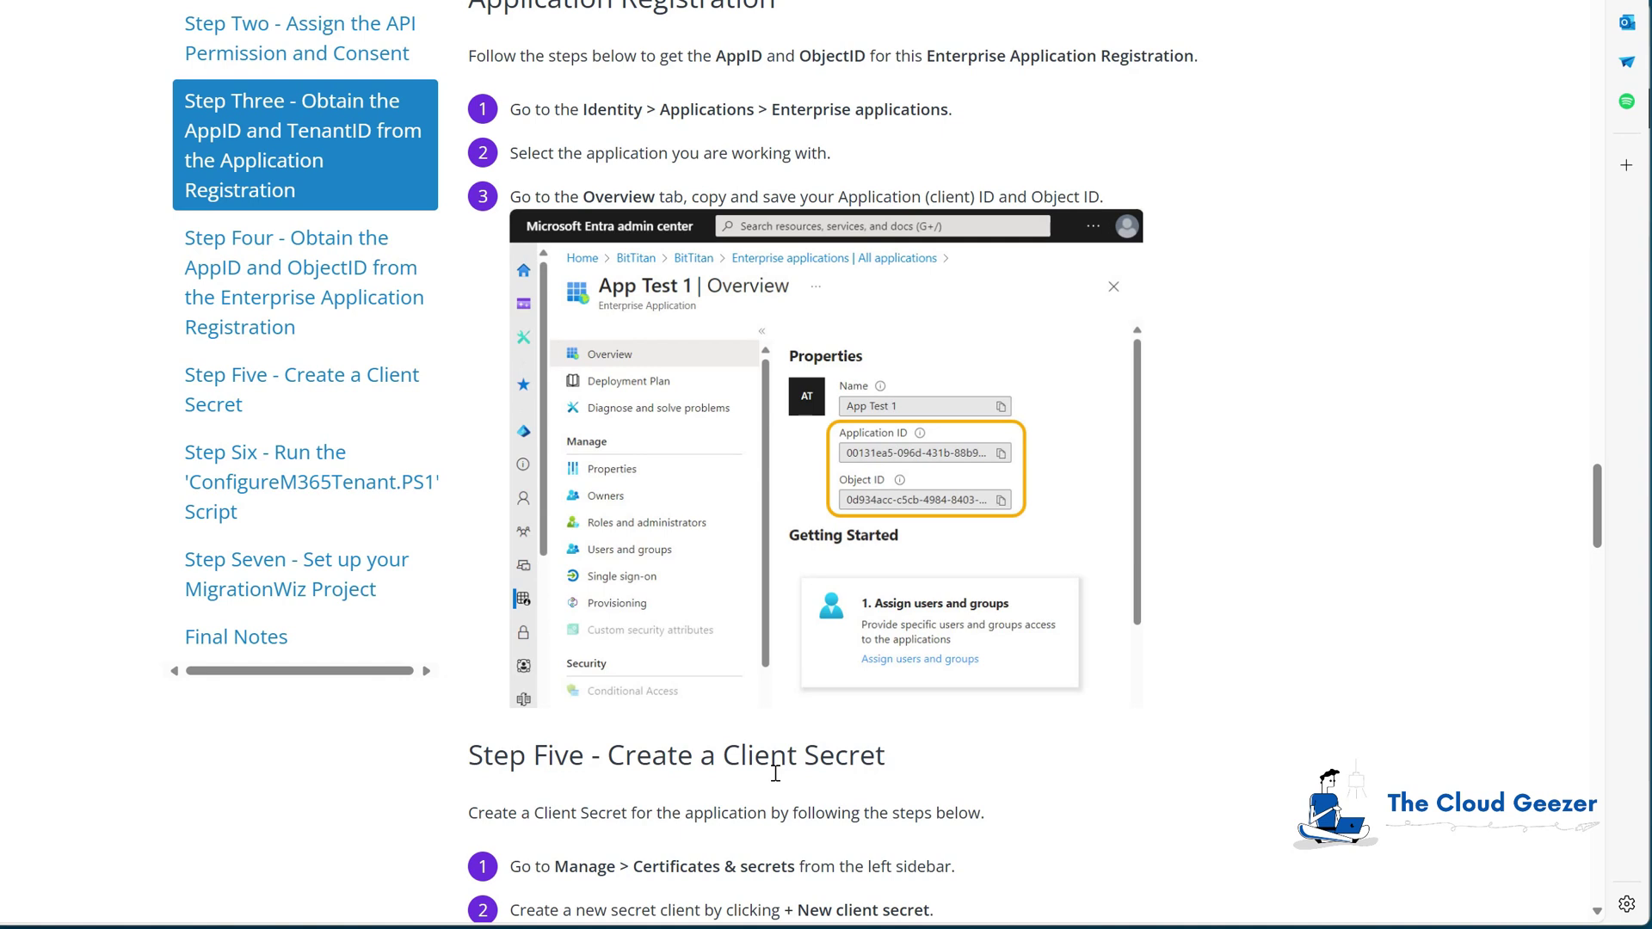
- Following Step Five of the guide, add a client secret to the MigrationWiz - July 2024 app registration, described as MigrationWiz, with the recommended 180-day expiry
scroll(775, 768, "down", 7)
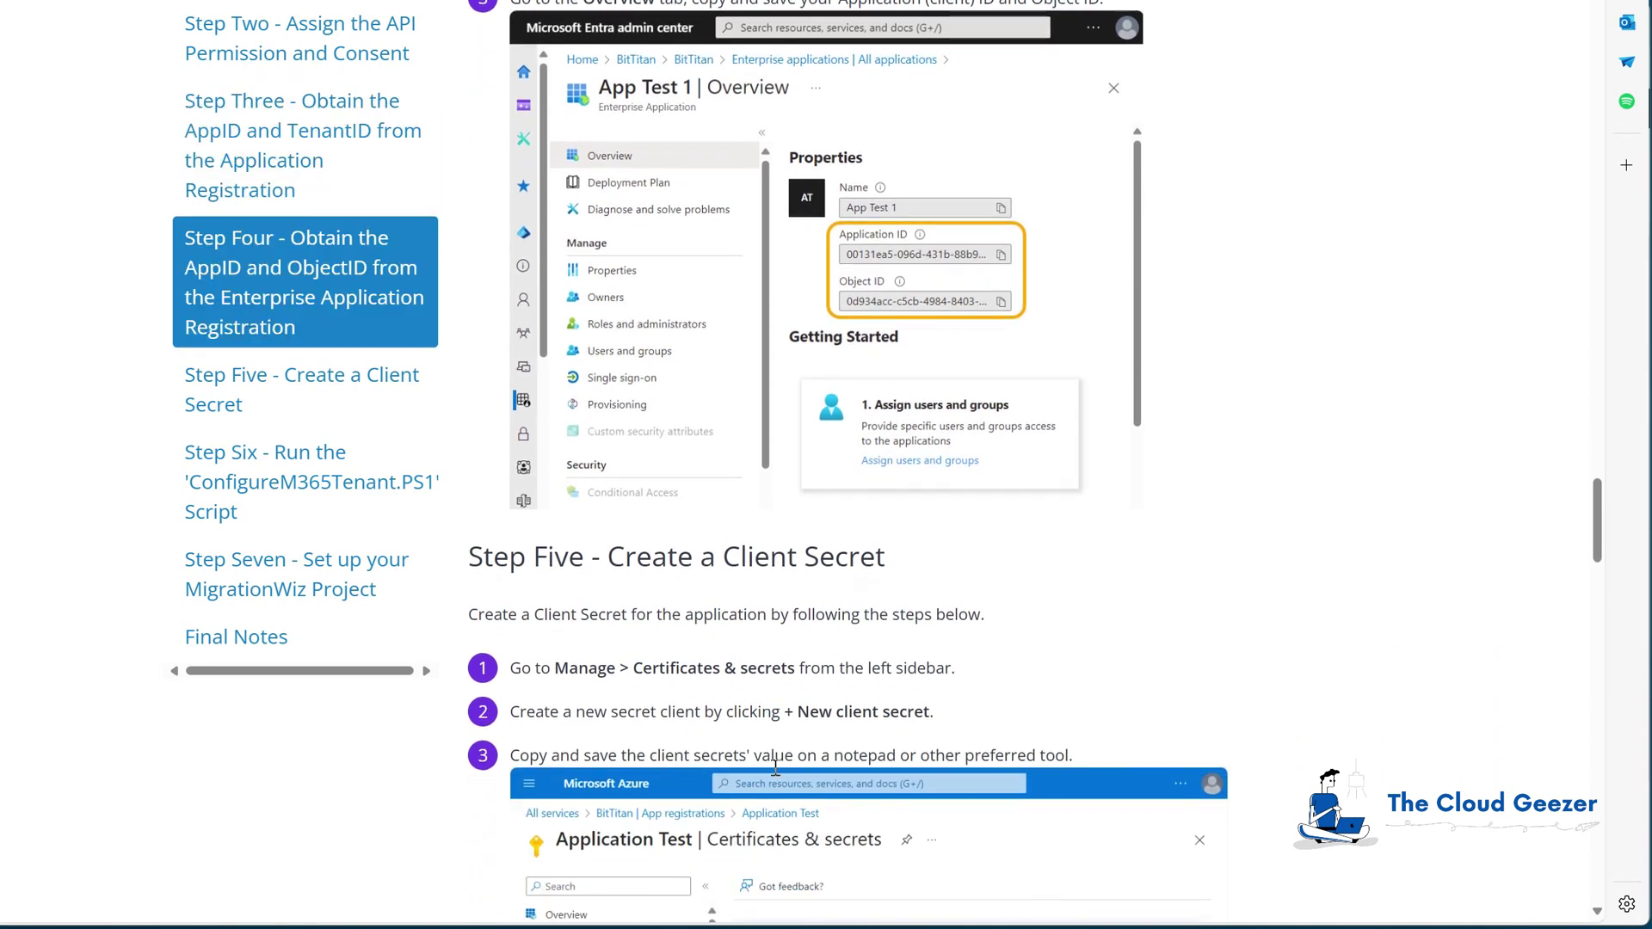
scroll(779, 762, "down", 1)
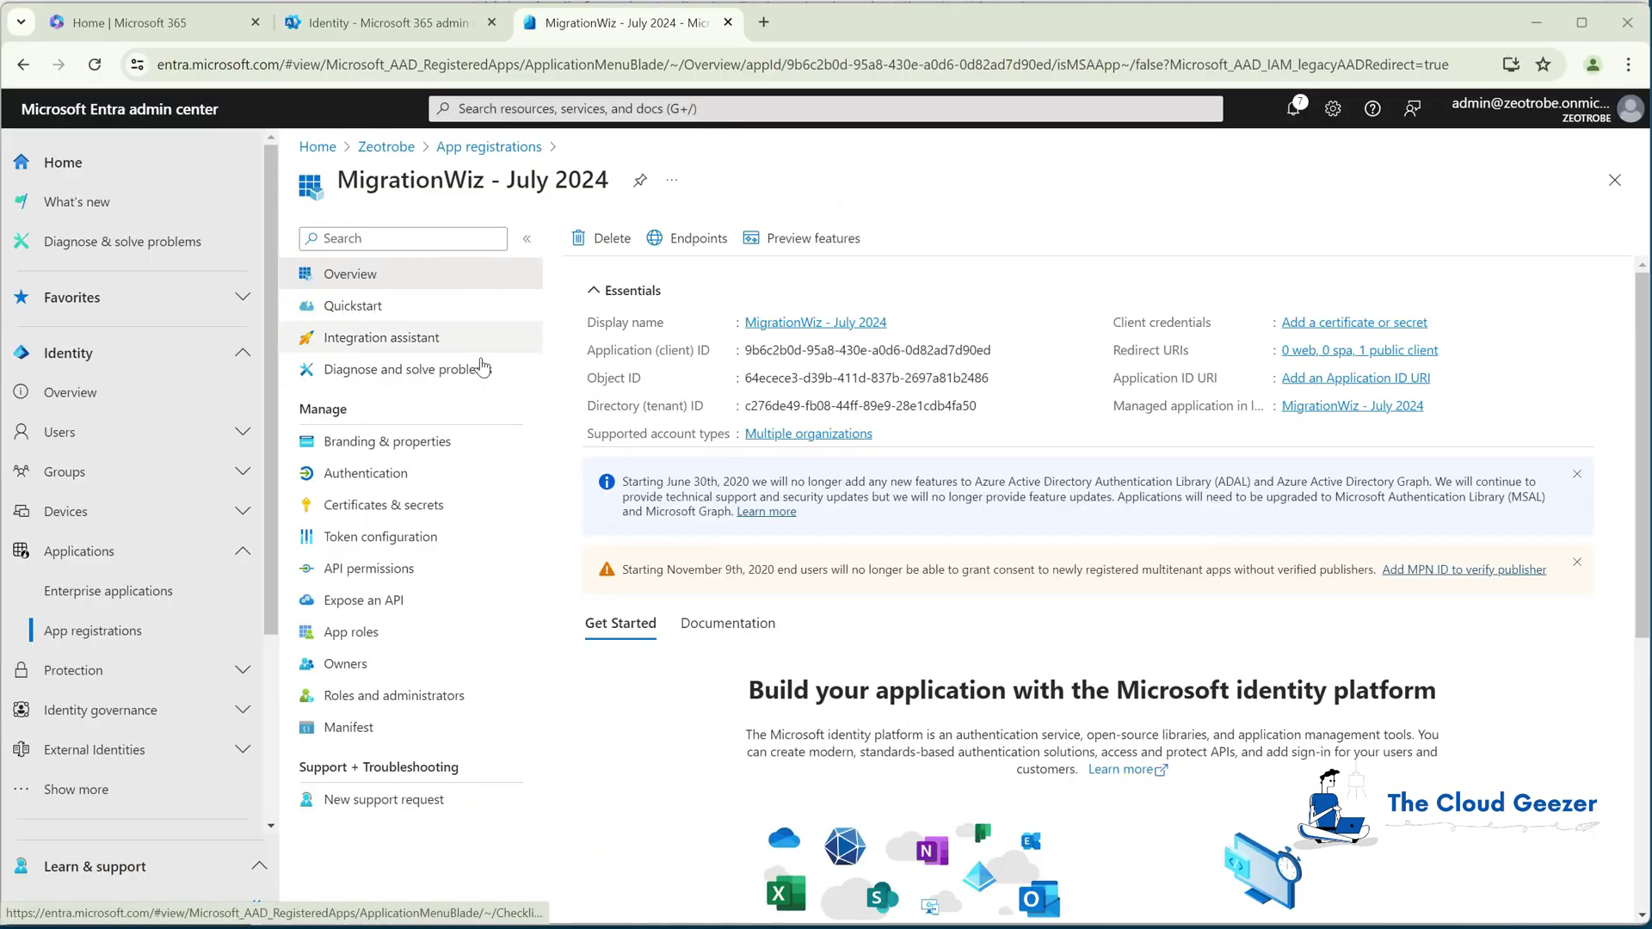
left_click(382, 506)
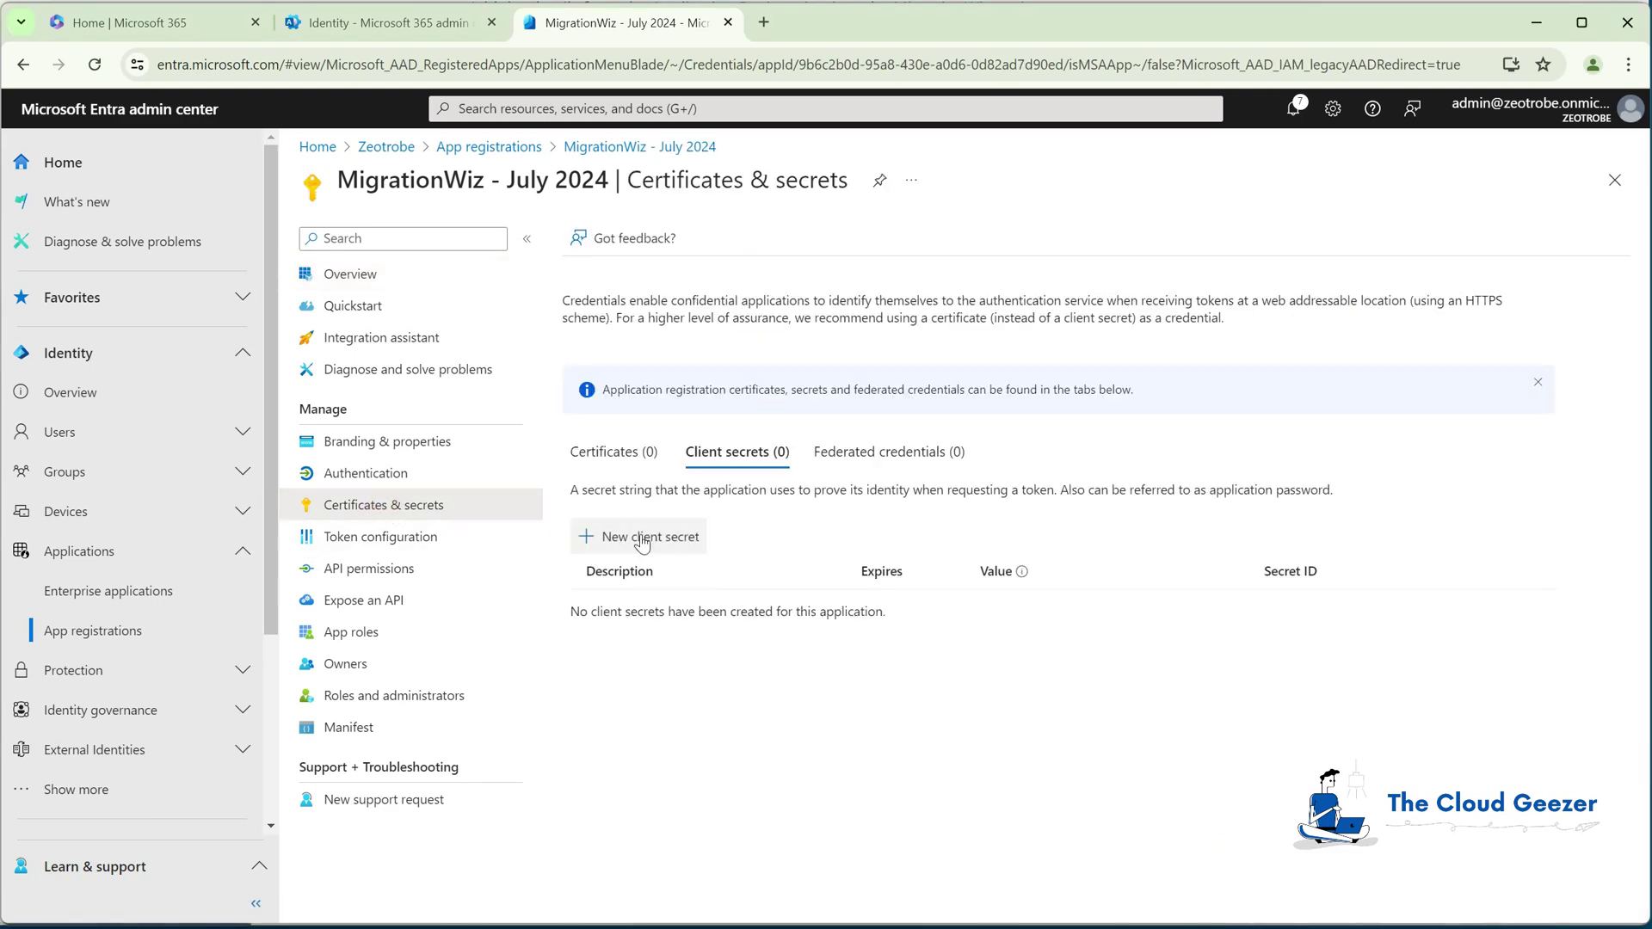
left_click(642, 537)
type("MigrtationWiz")
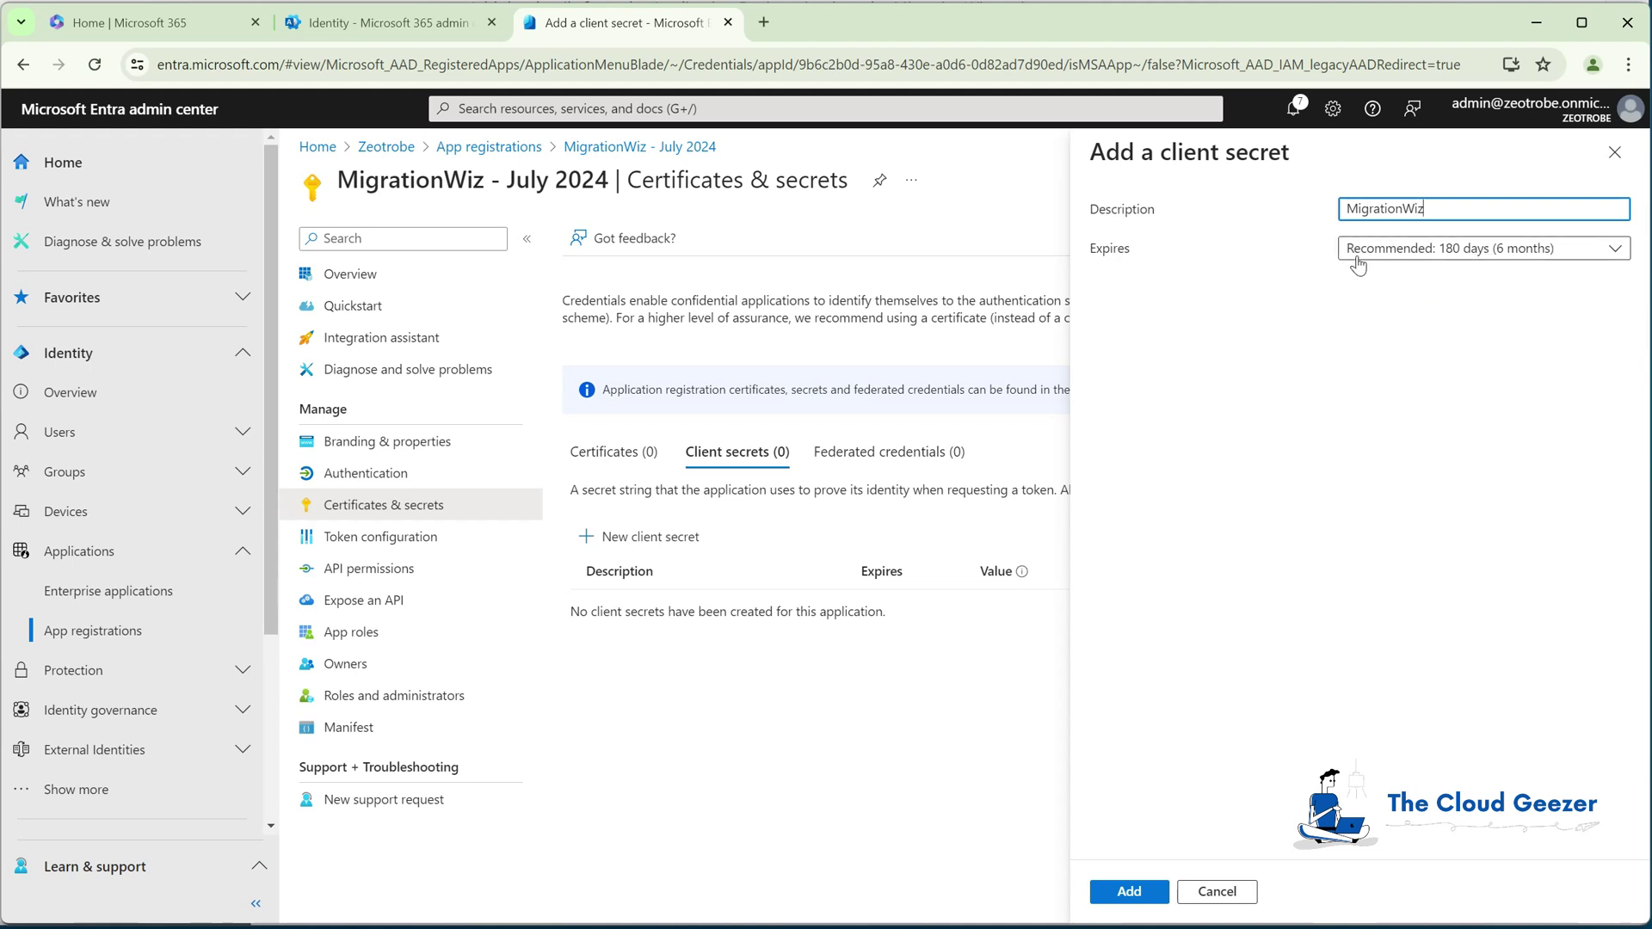
left_click(1418, 254)
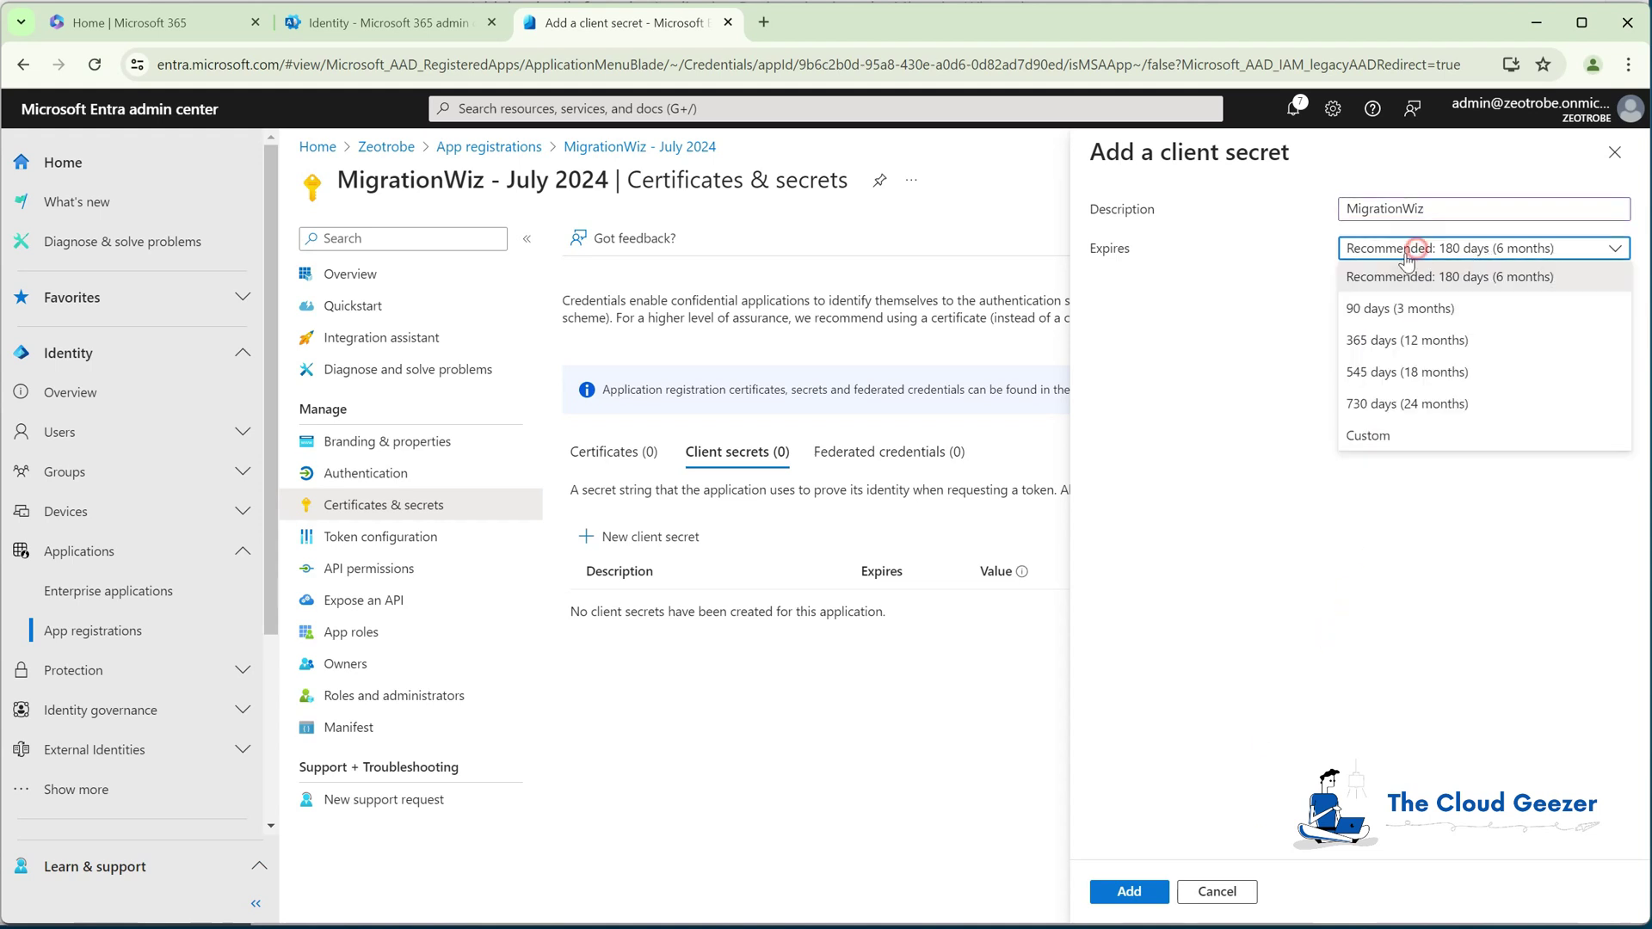
left_click(1240, 532)
left_click(1125, 892)
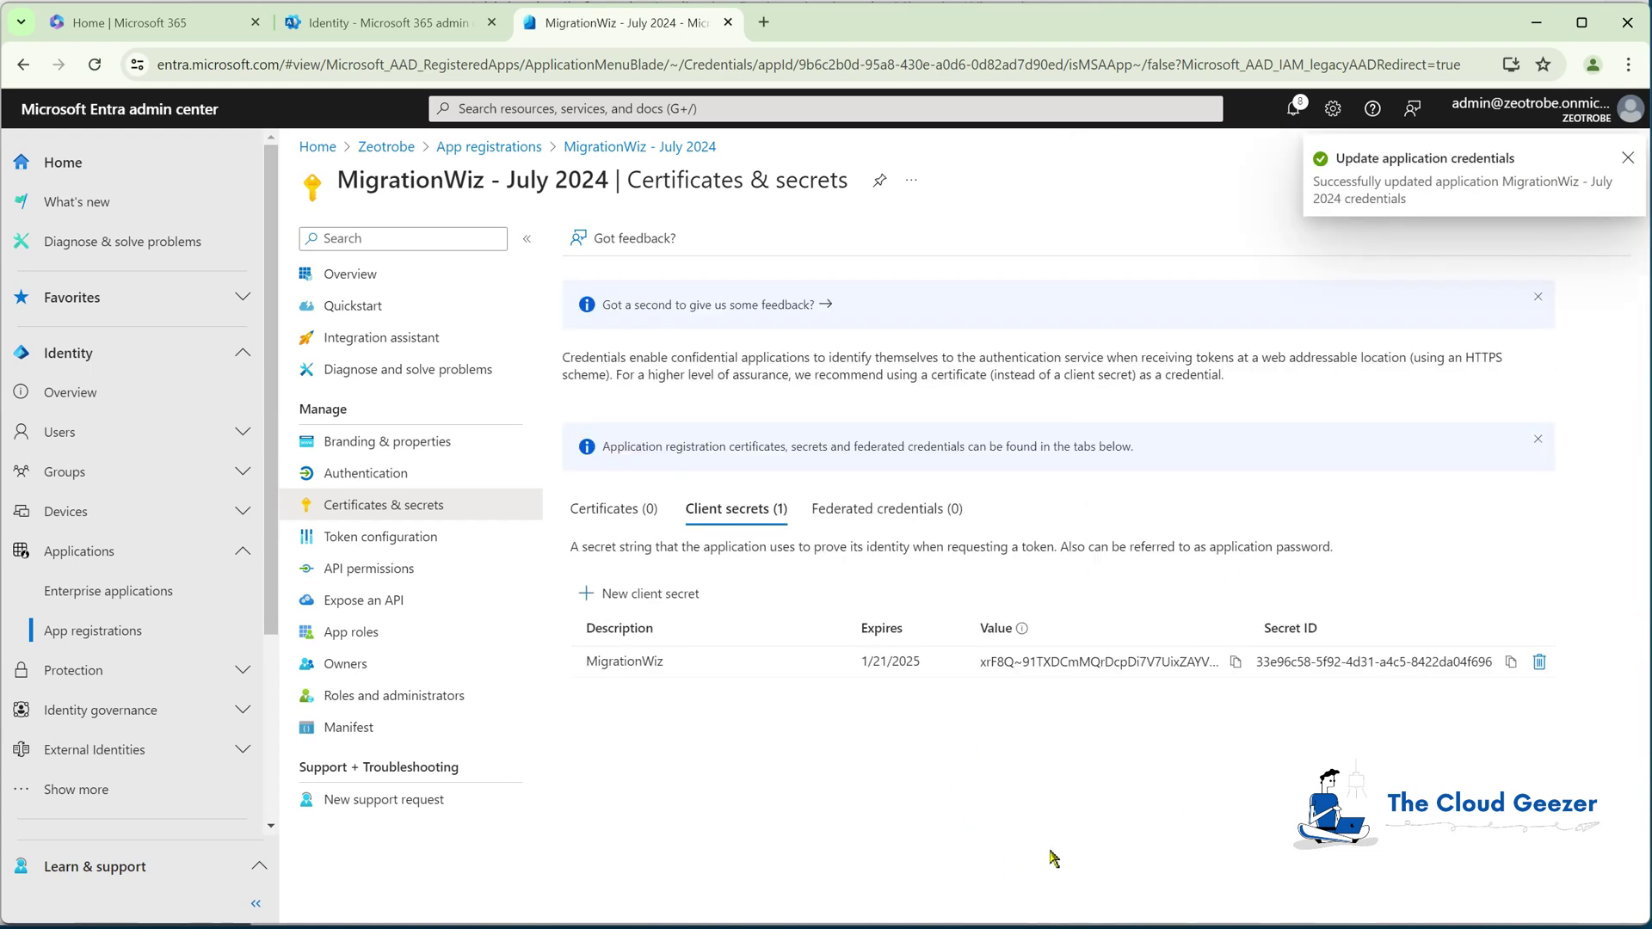
- Copy the new client secret's value, paste it into the Notepad notes with the label "ClientSecret =", and minimize the notes
left_click(1235, 662)
key("alt+Tab")
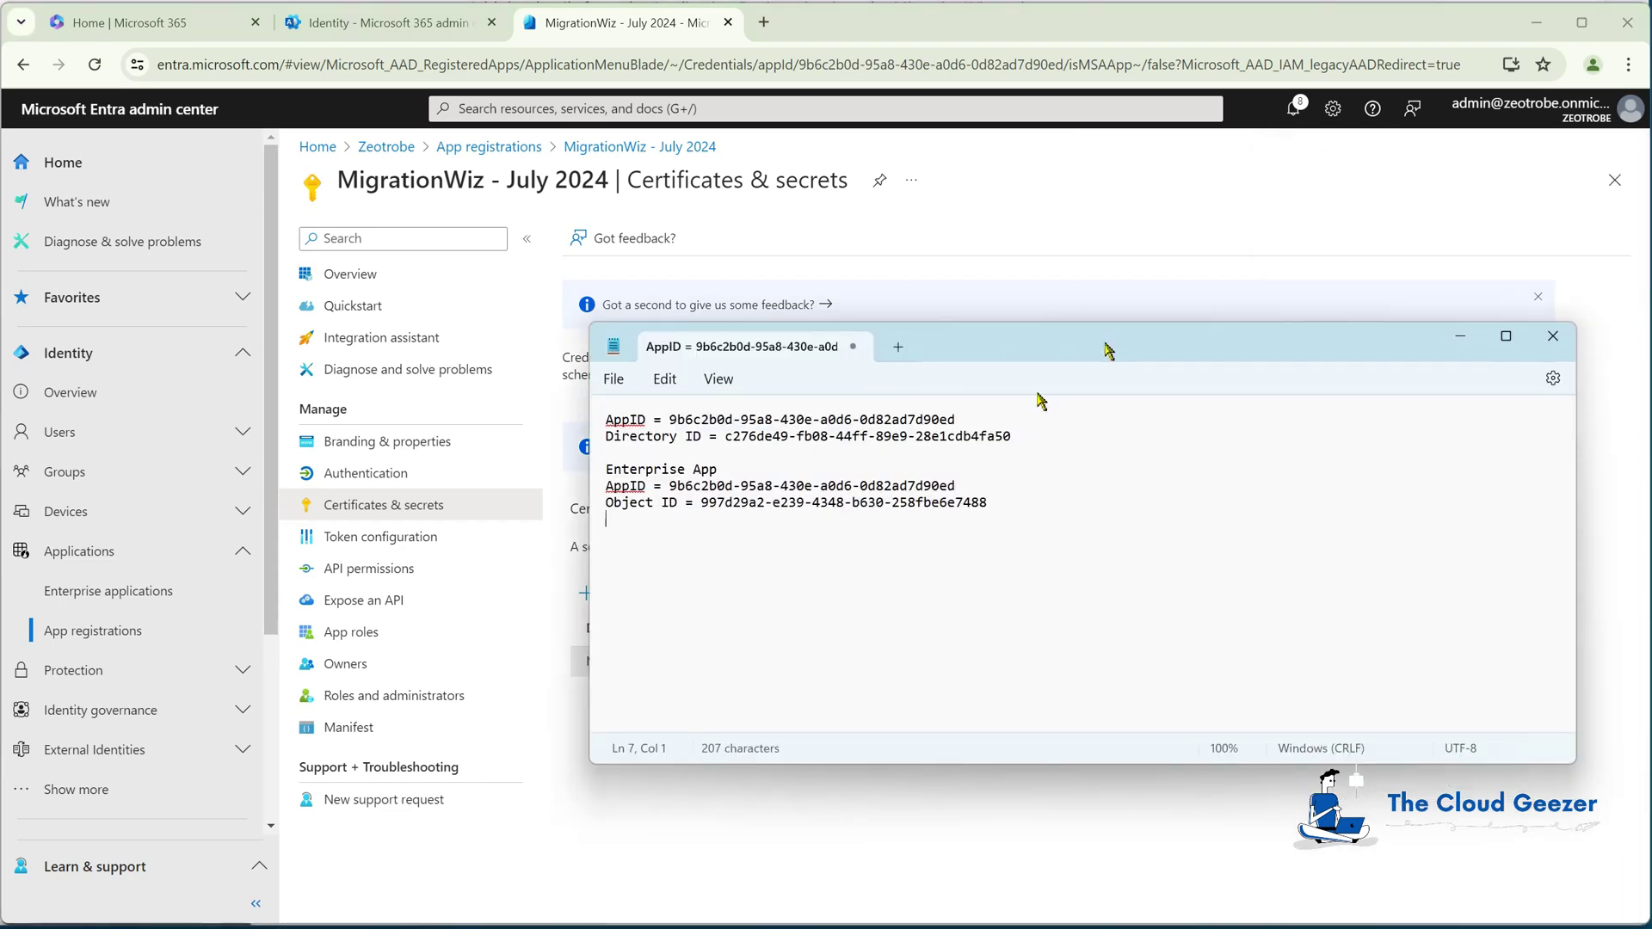
key("Return")
type("ClientSecret =")
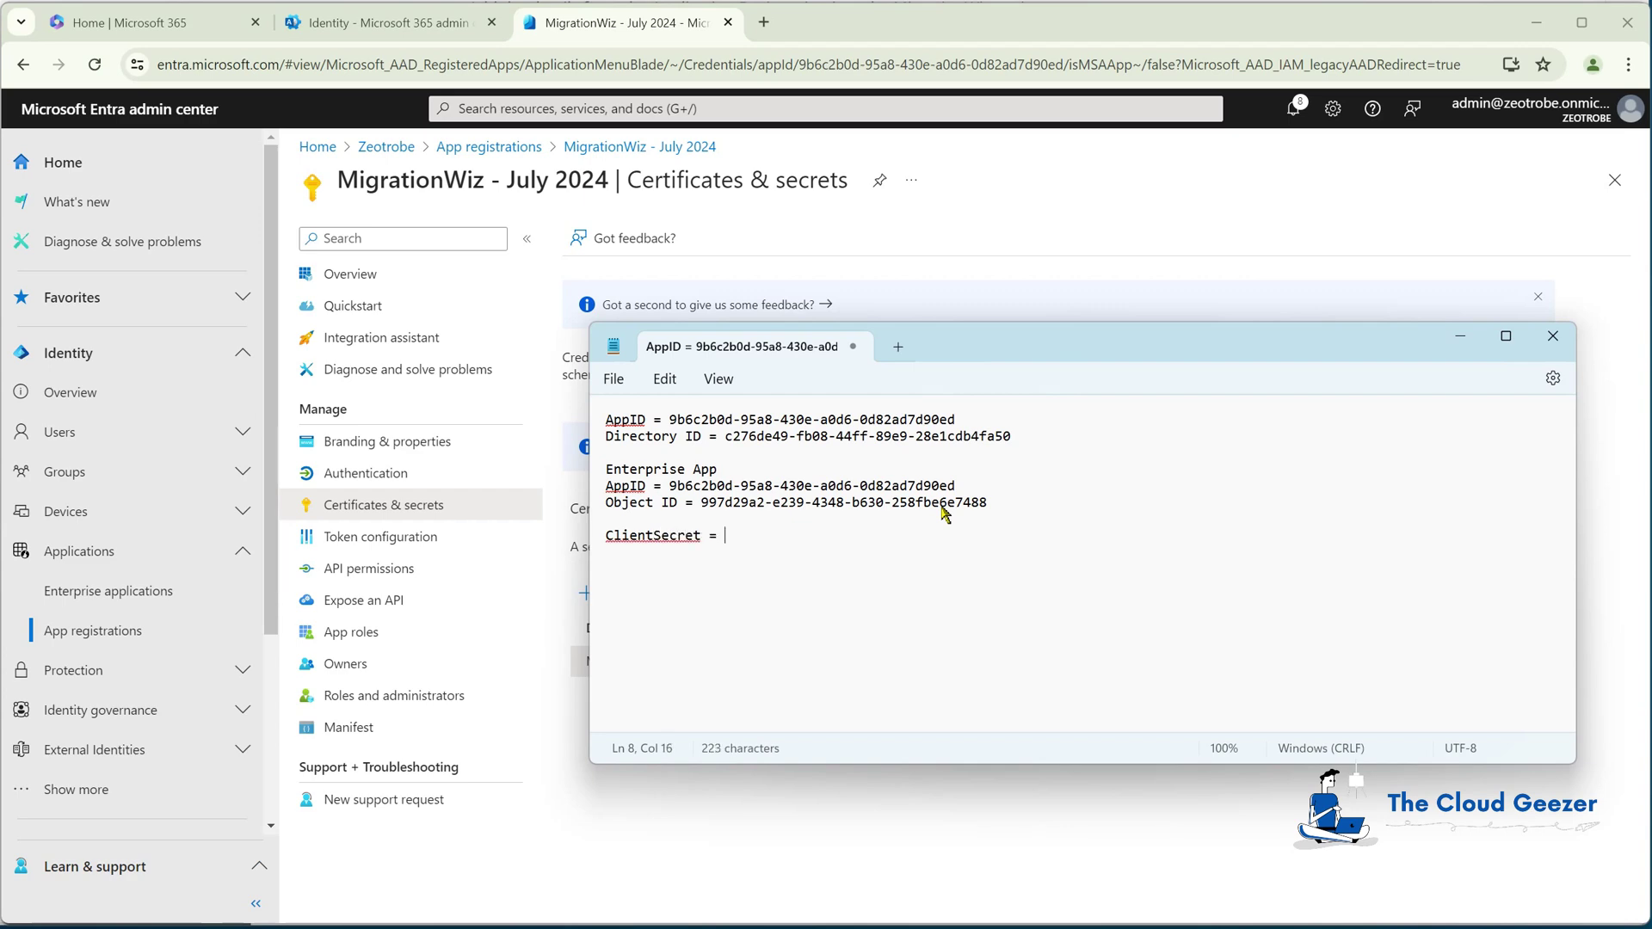
key("ctrl+v")
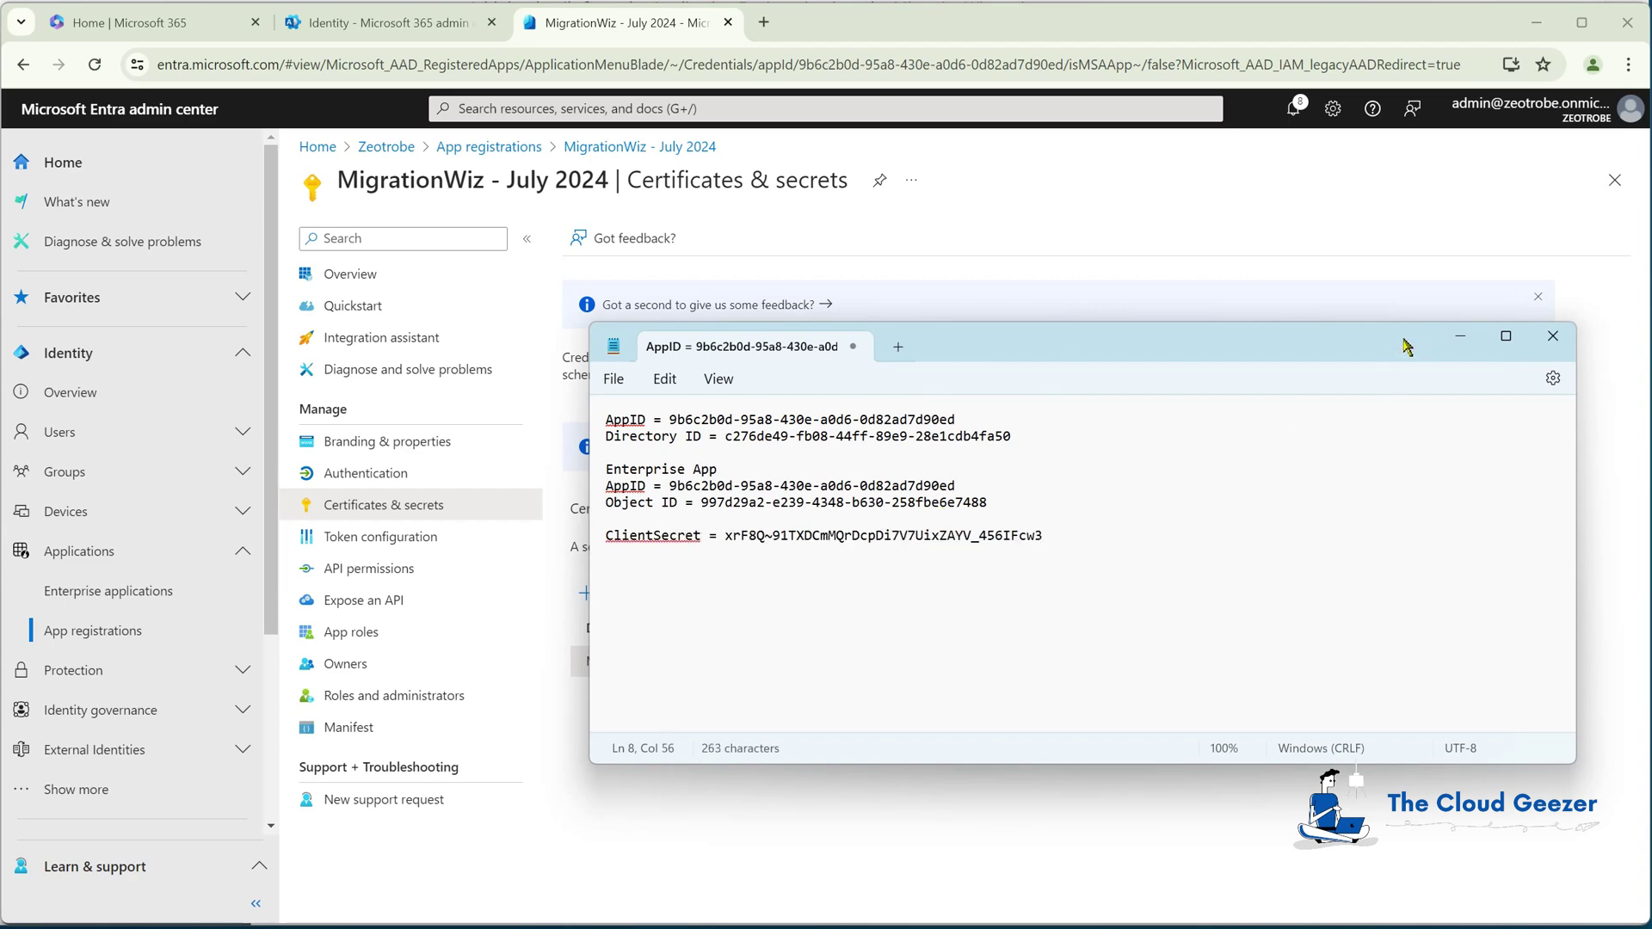
left_click(1460, 337)
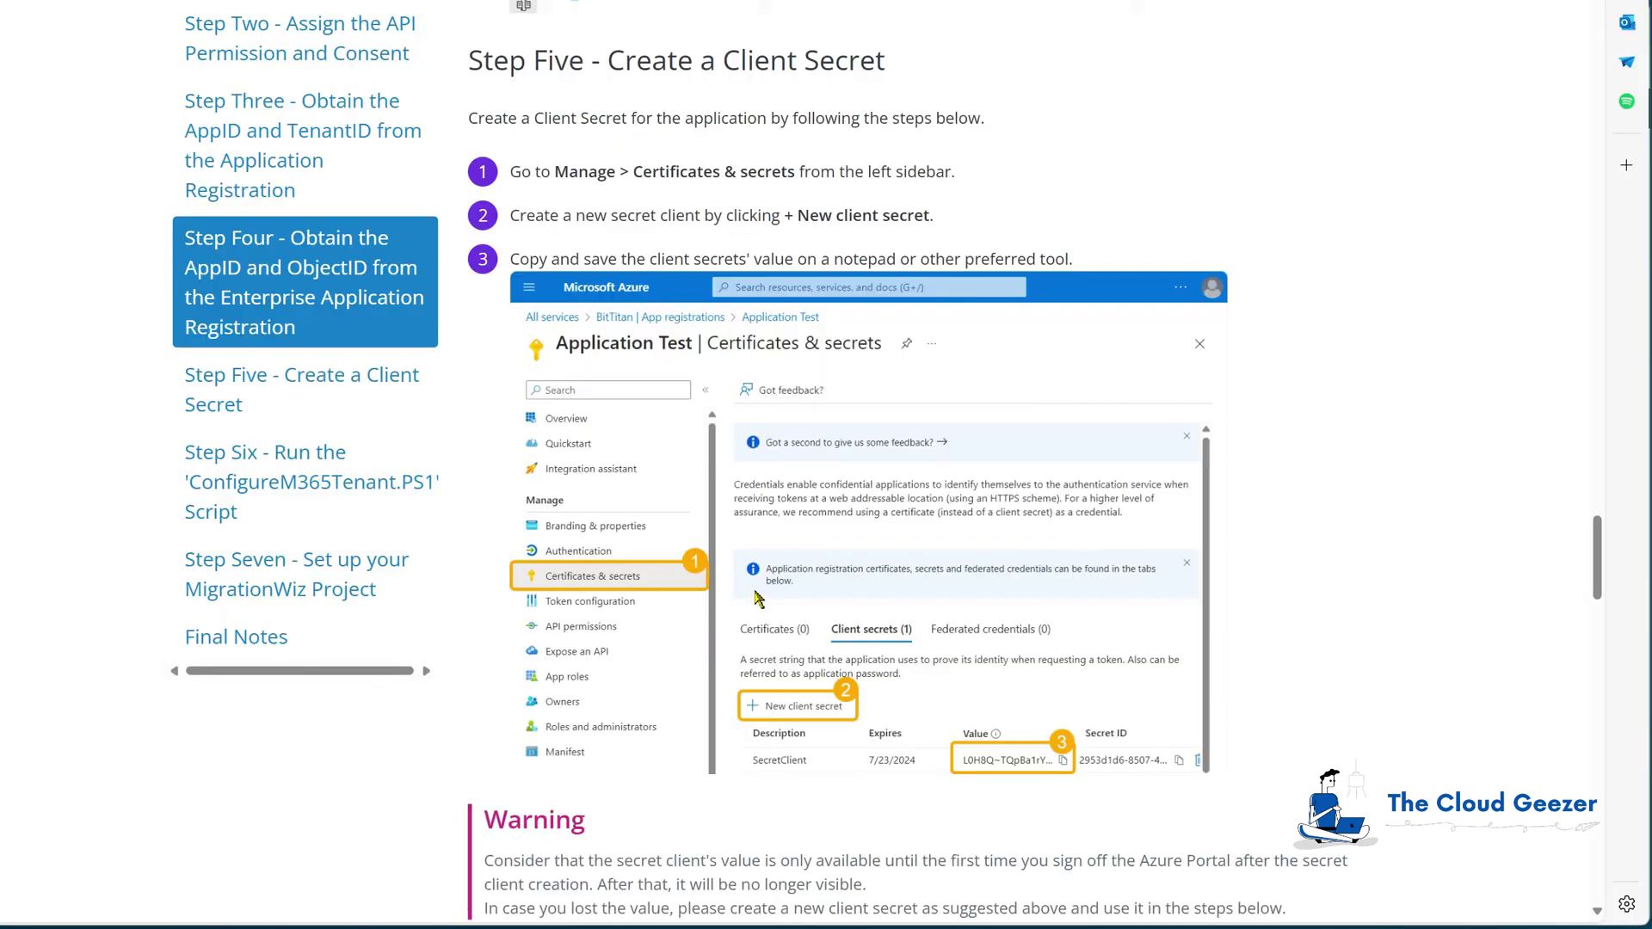
- Copy the Set-ExecutionPolicy command from Step Six of the setup guide, run it in Windows PowerShell, and accept the policy change with Yes to All
scroll(945, 655, "down", 3)
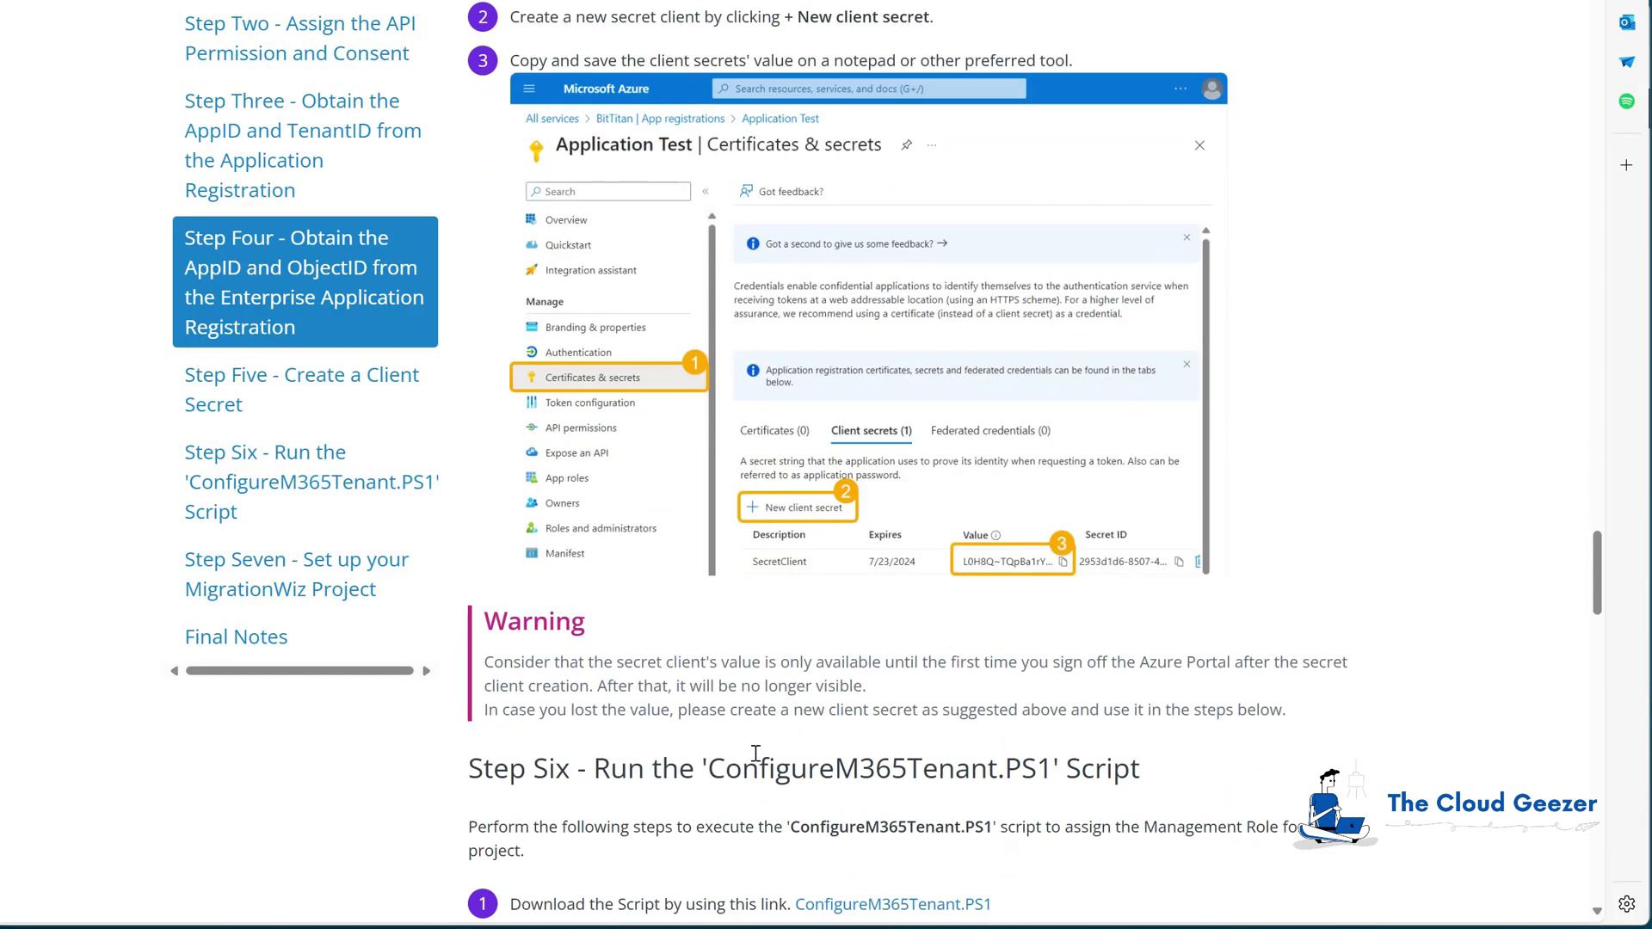
scroll(760, 743, "down", 1)
scroll(760, 743, "down", 2)
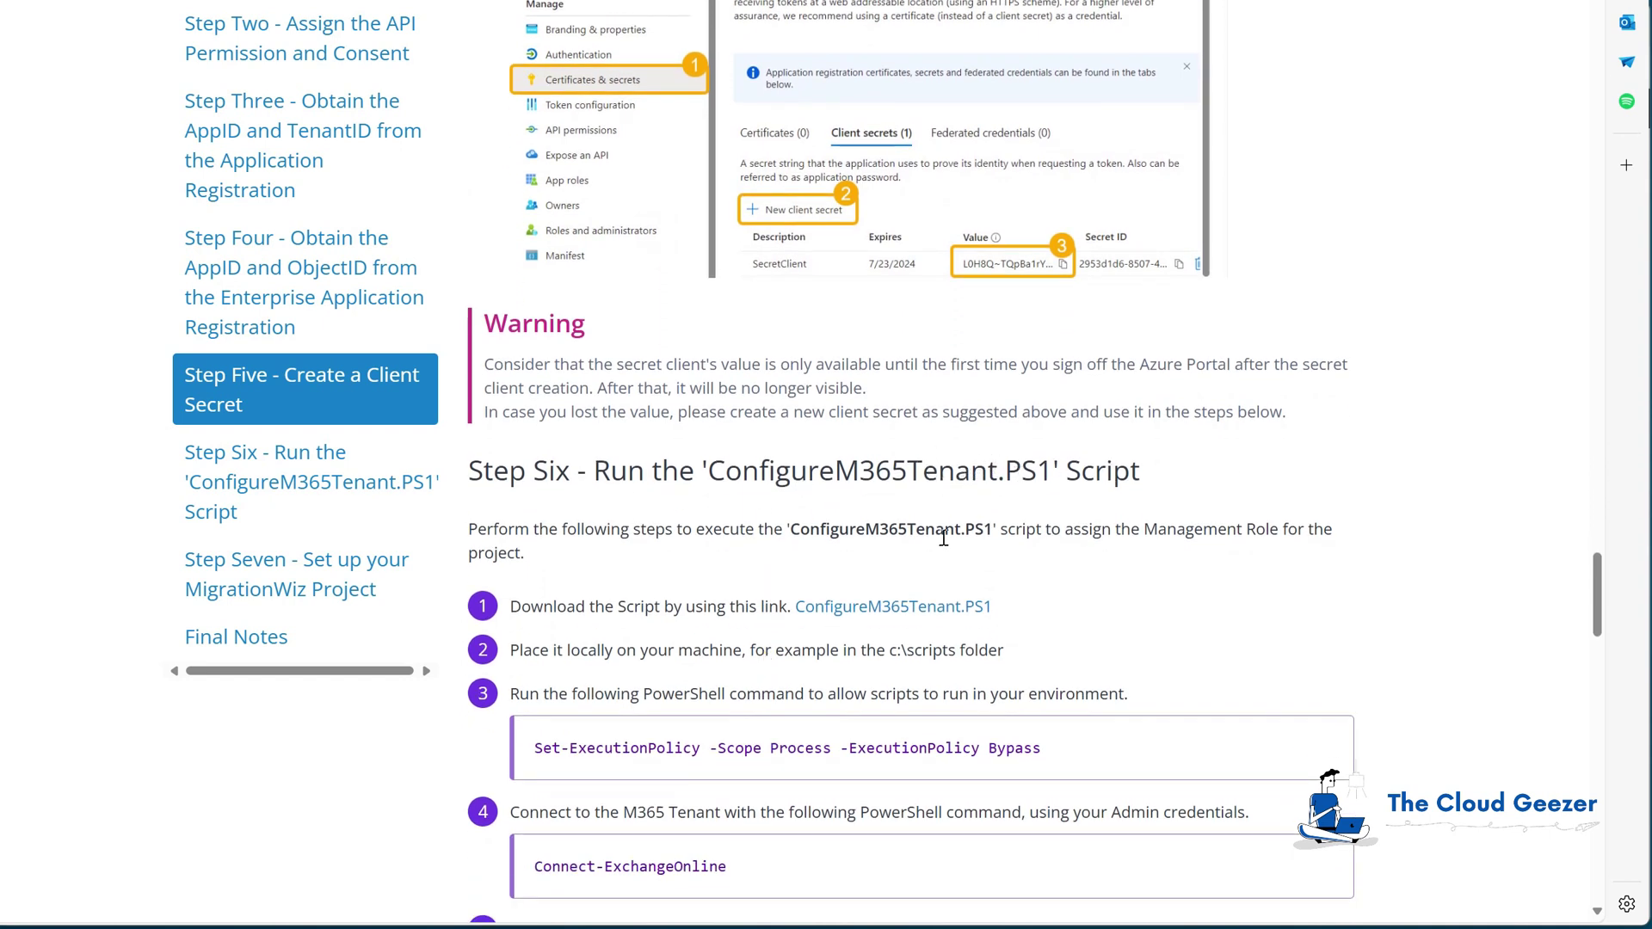
scroll(895, 504, "down", 4)
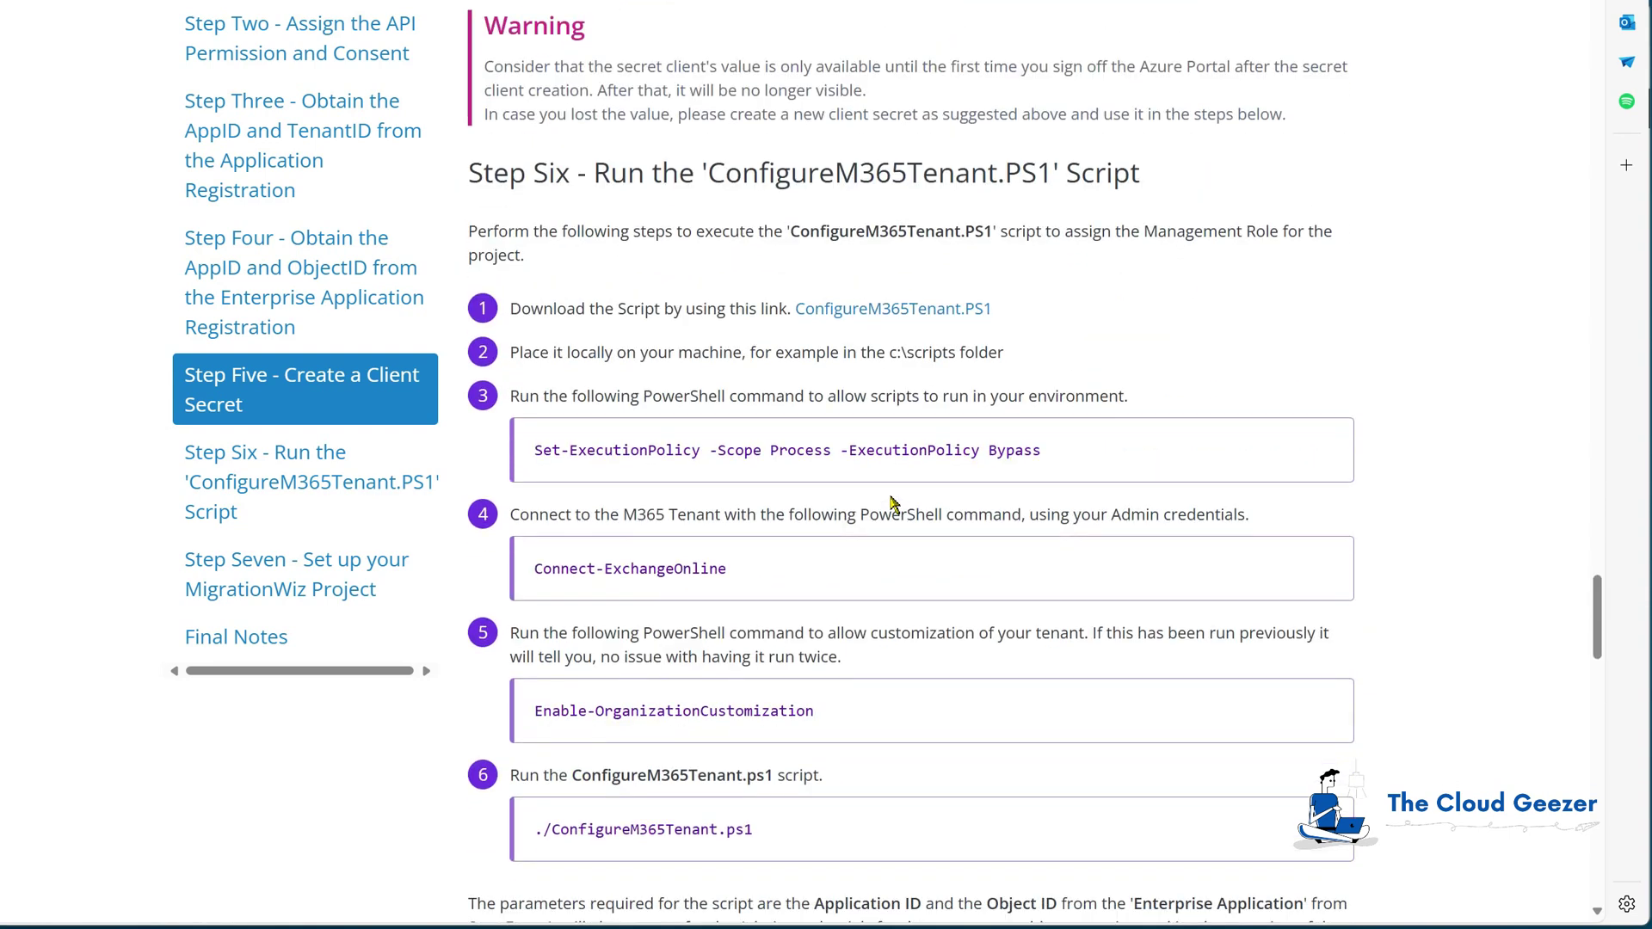
scroll(894, 506, "down", 1)
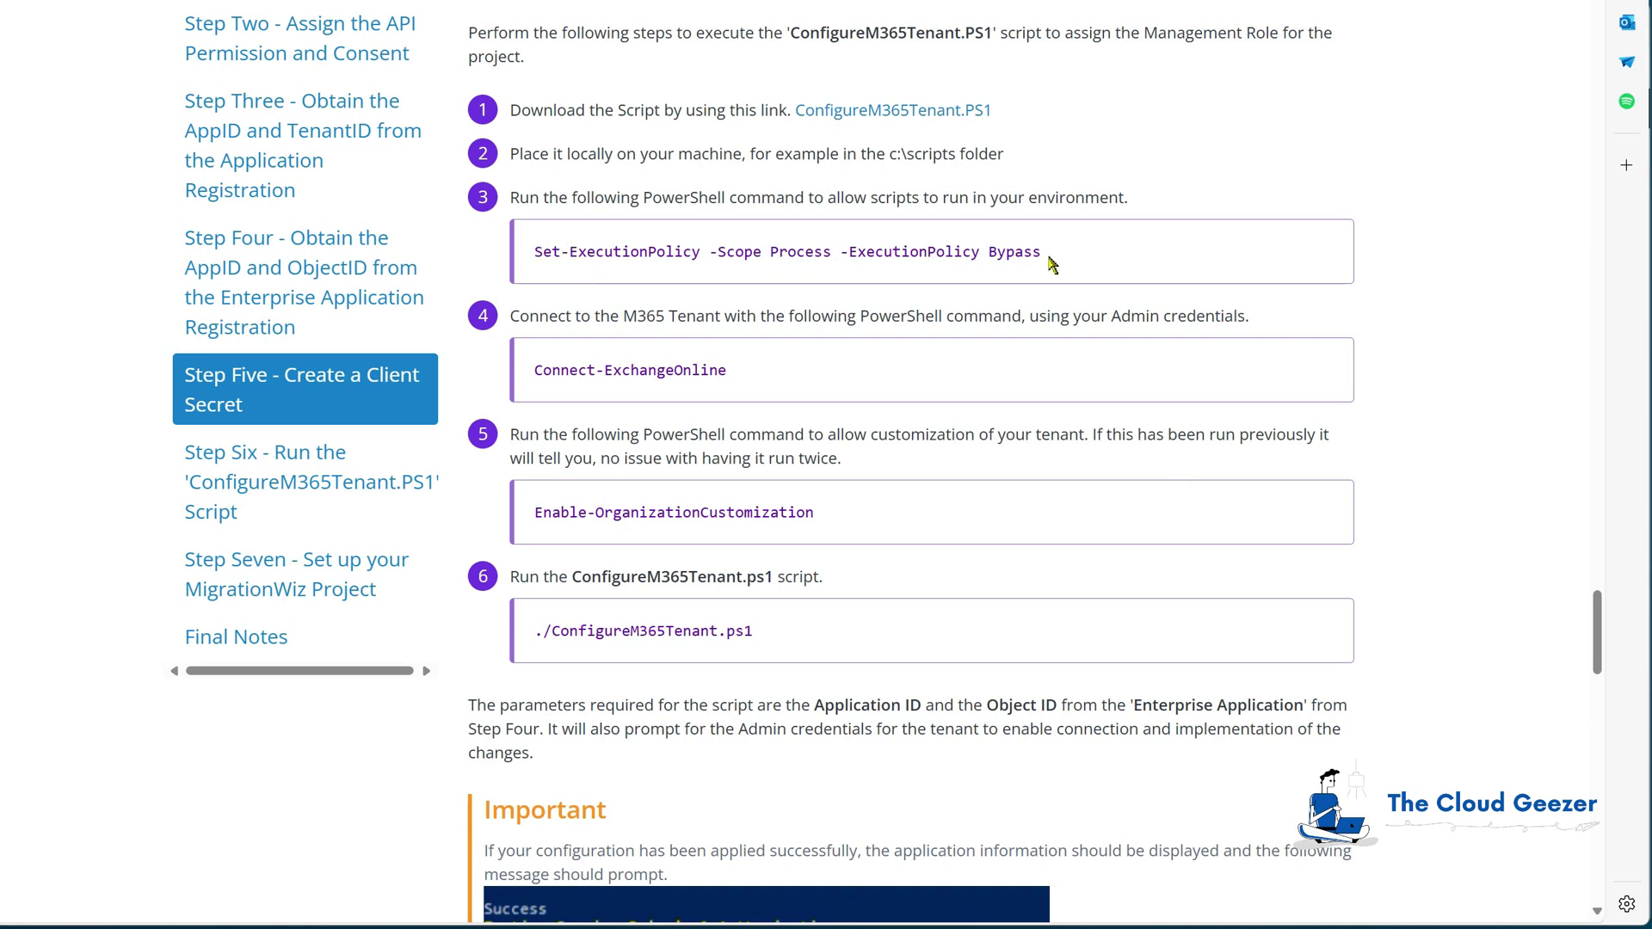
left_click_drag(541, 249, 1047, 270)
key("ctrl+c")
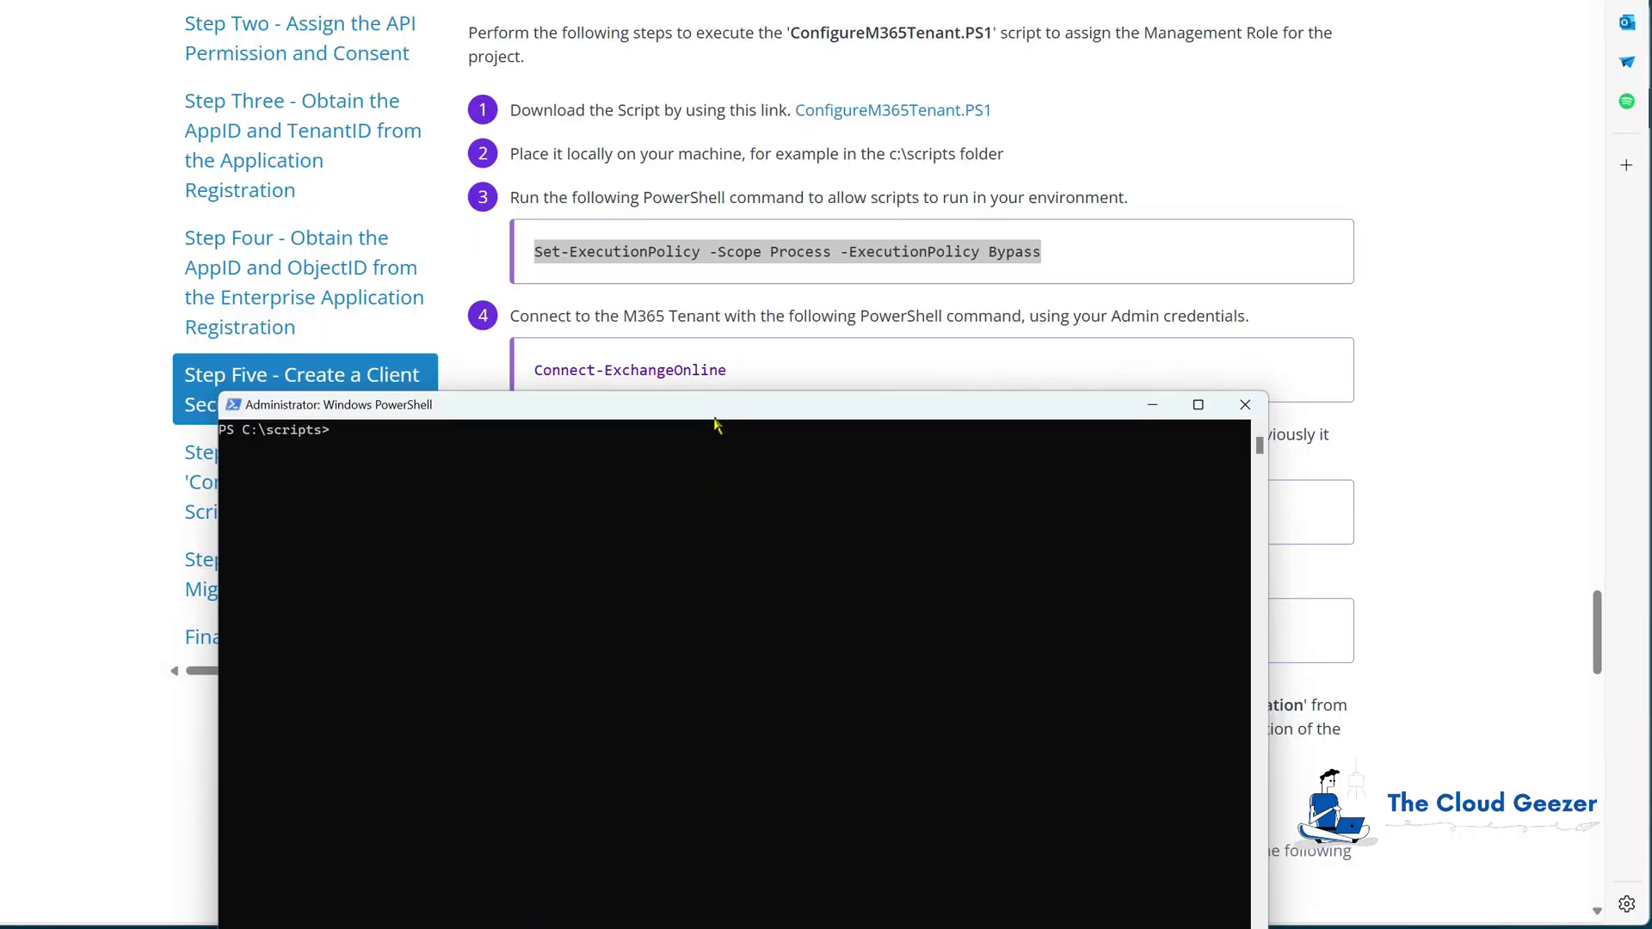
left_click_drag(721, 406, 683, 99)
right_click(640, 161)
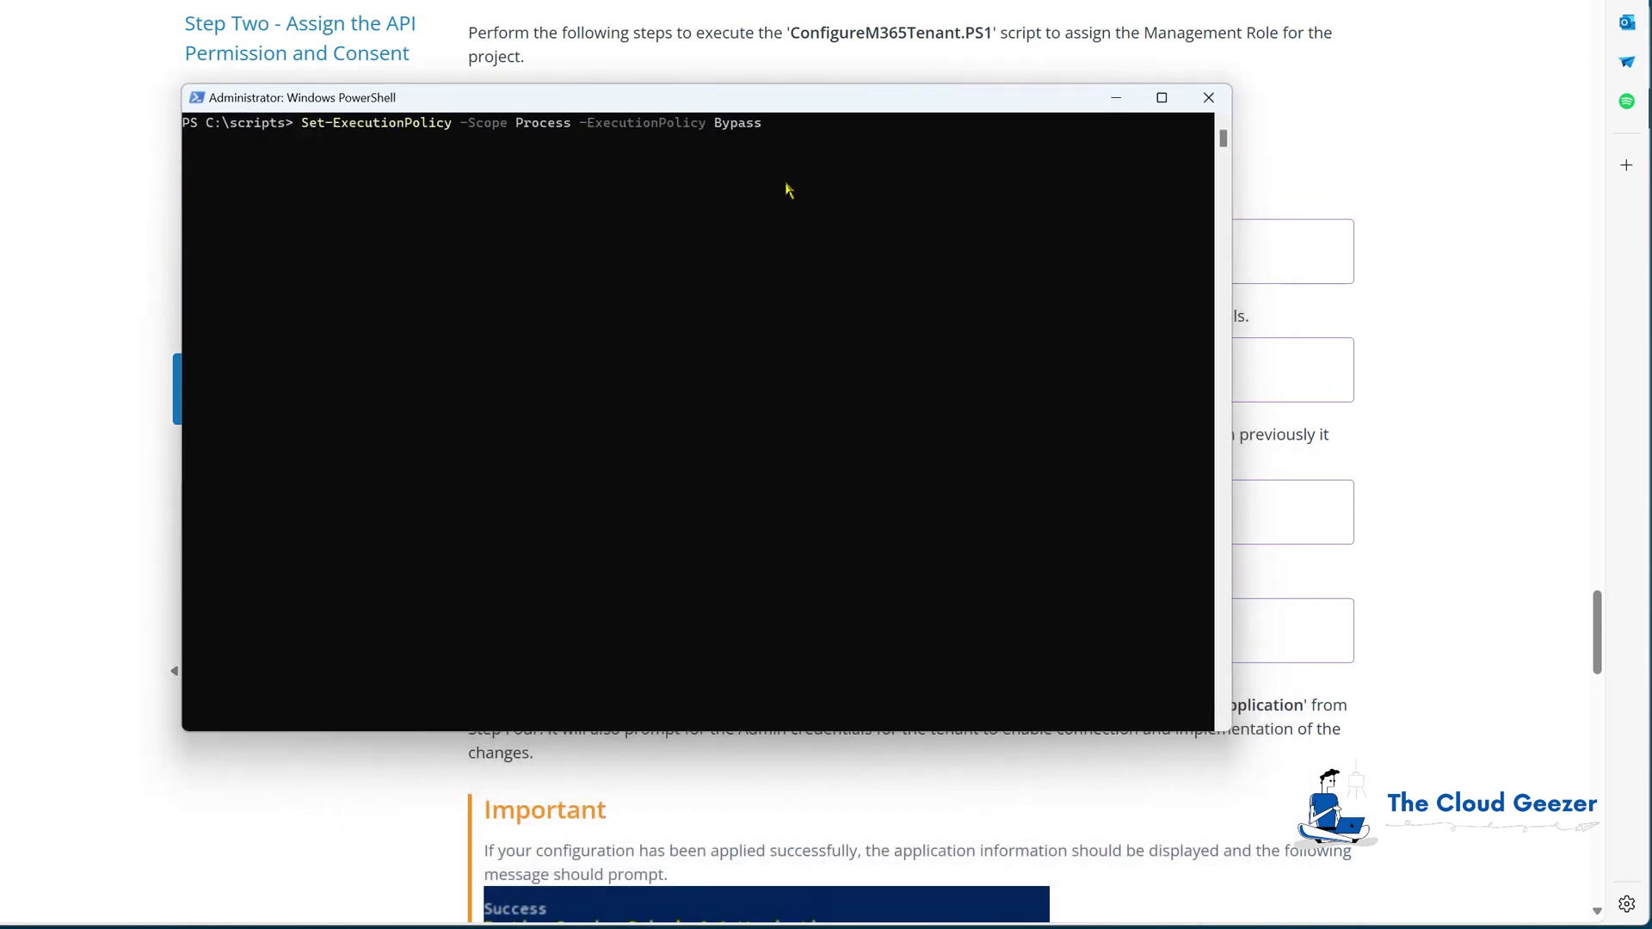
key("Return")
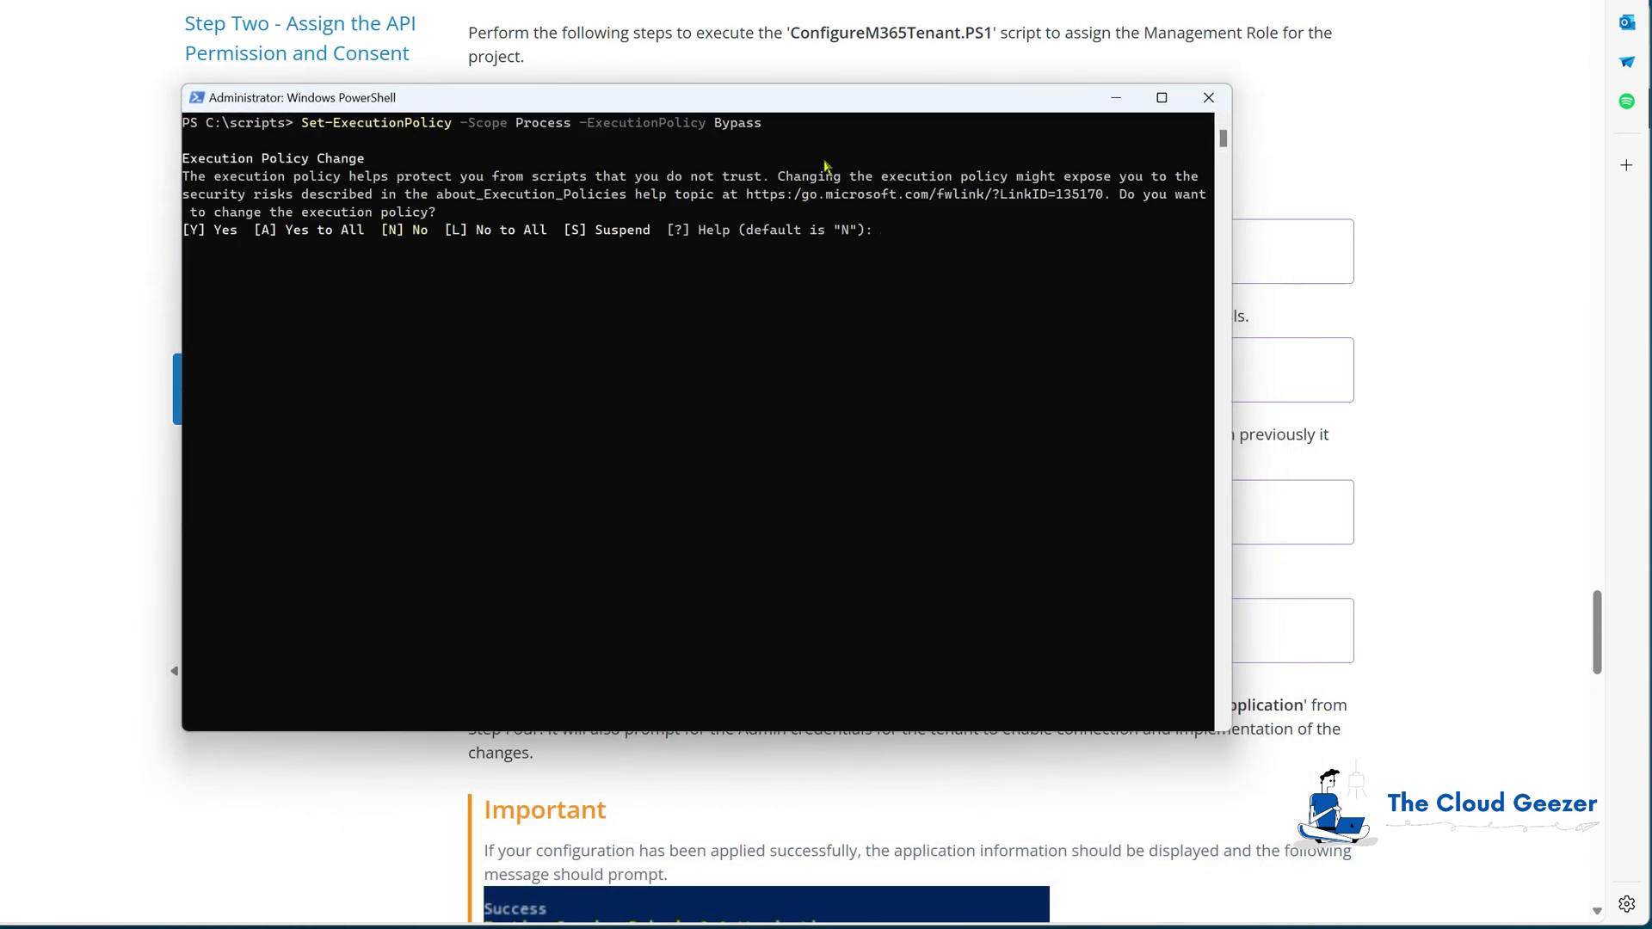
type("a")
key("Return")
- Run connect-exchangeonline in PowerShell and sign in with the tenant's admin account, entering the account password
left_click_drag(1071, 221, 1188, 127)
type("connect-exchangeonline")
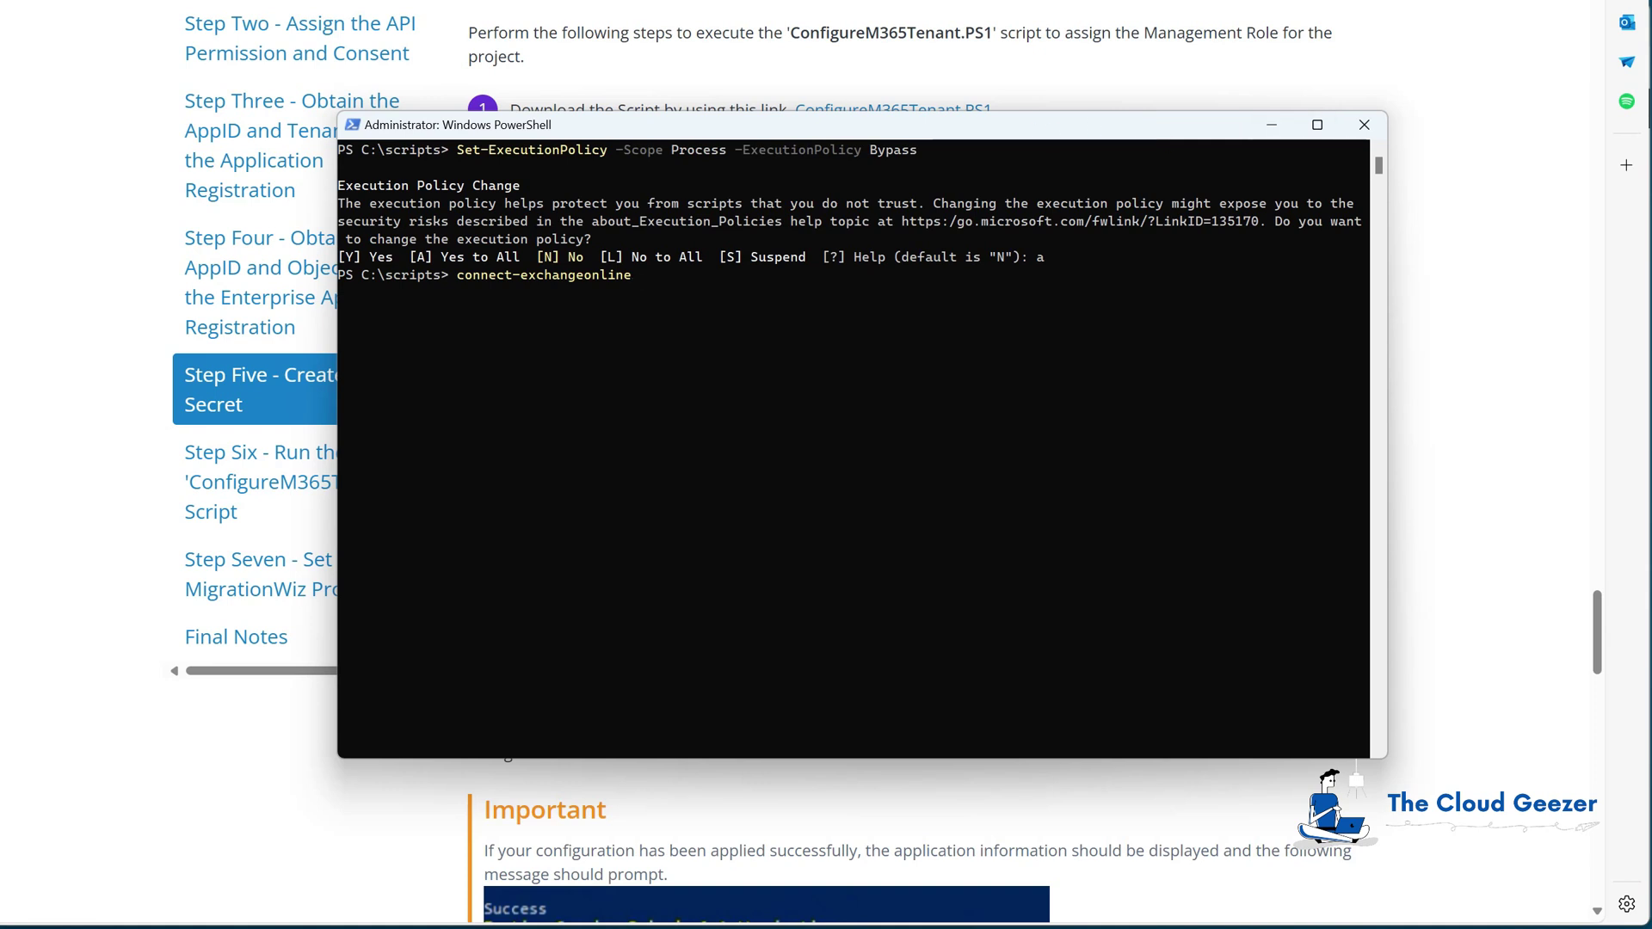
key("Return")
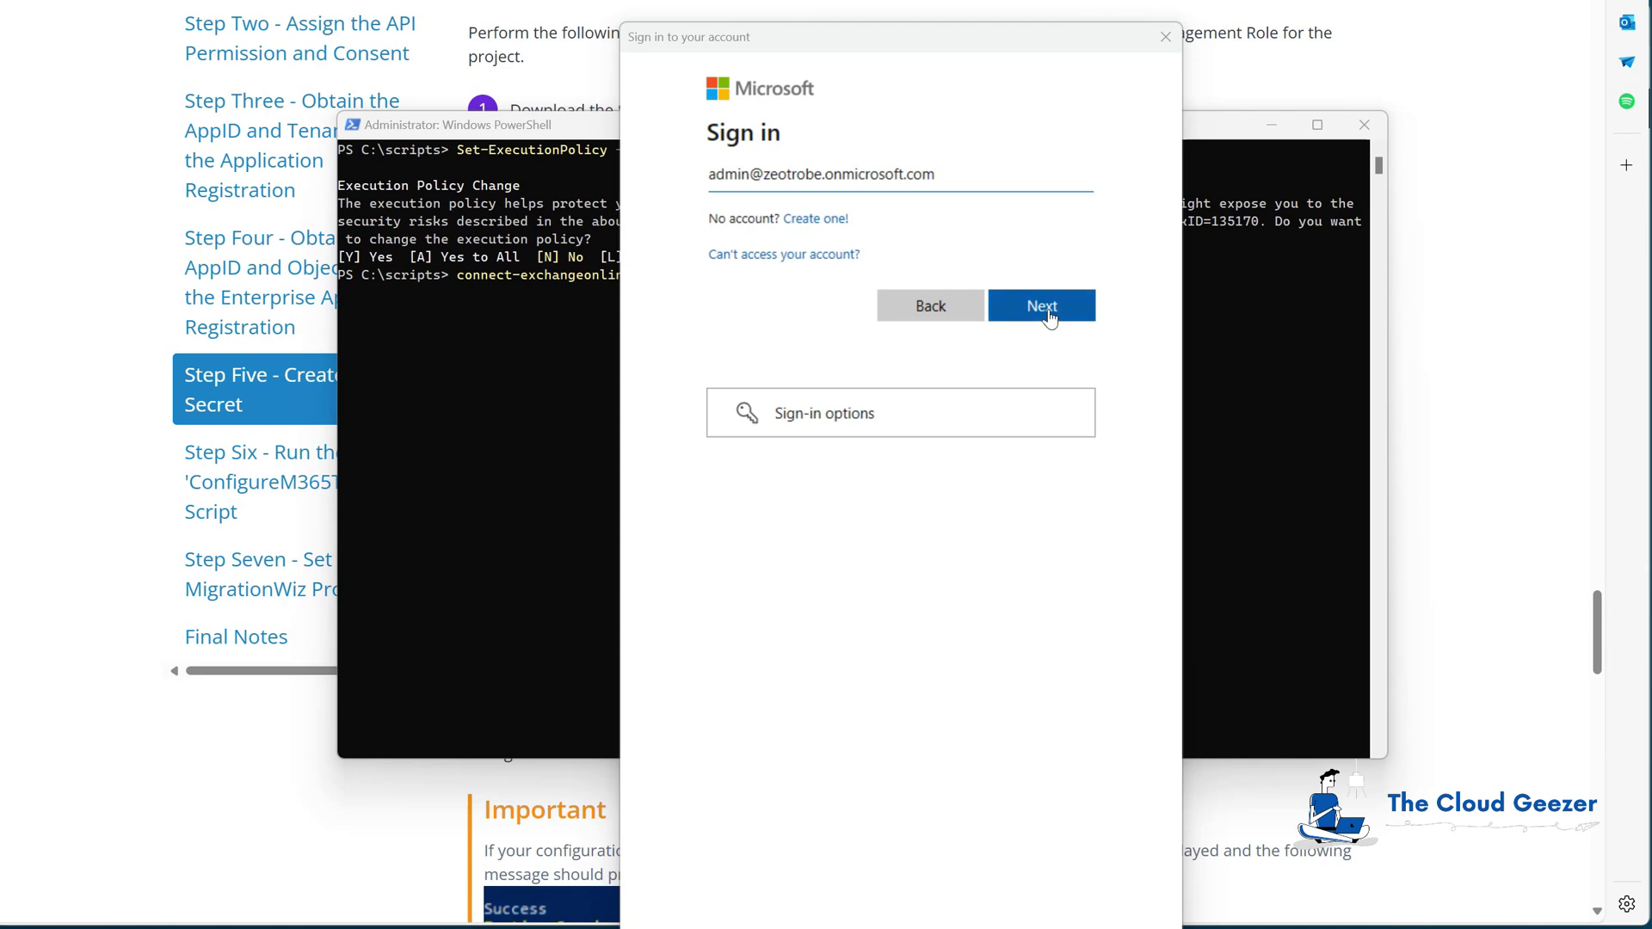
left_click(1049, 314)
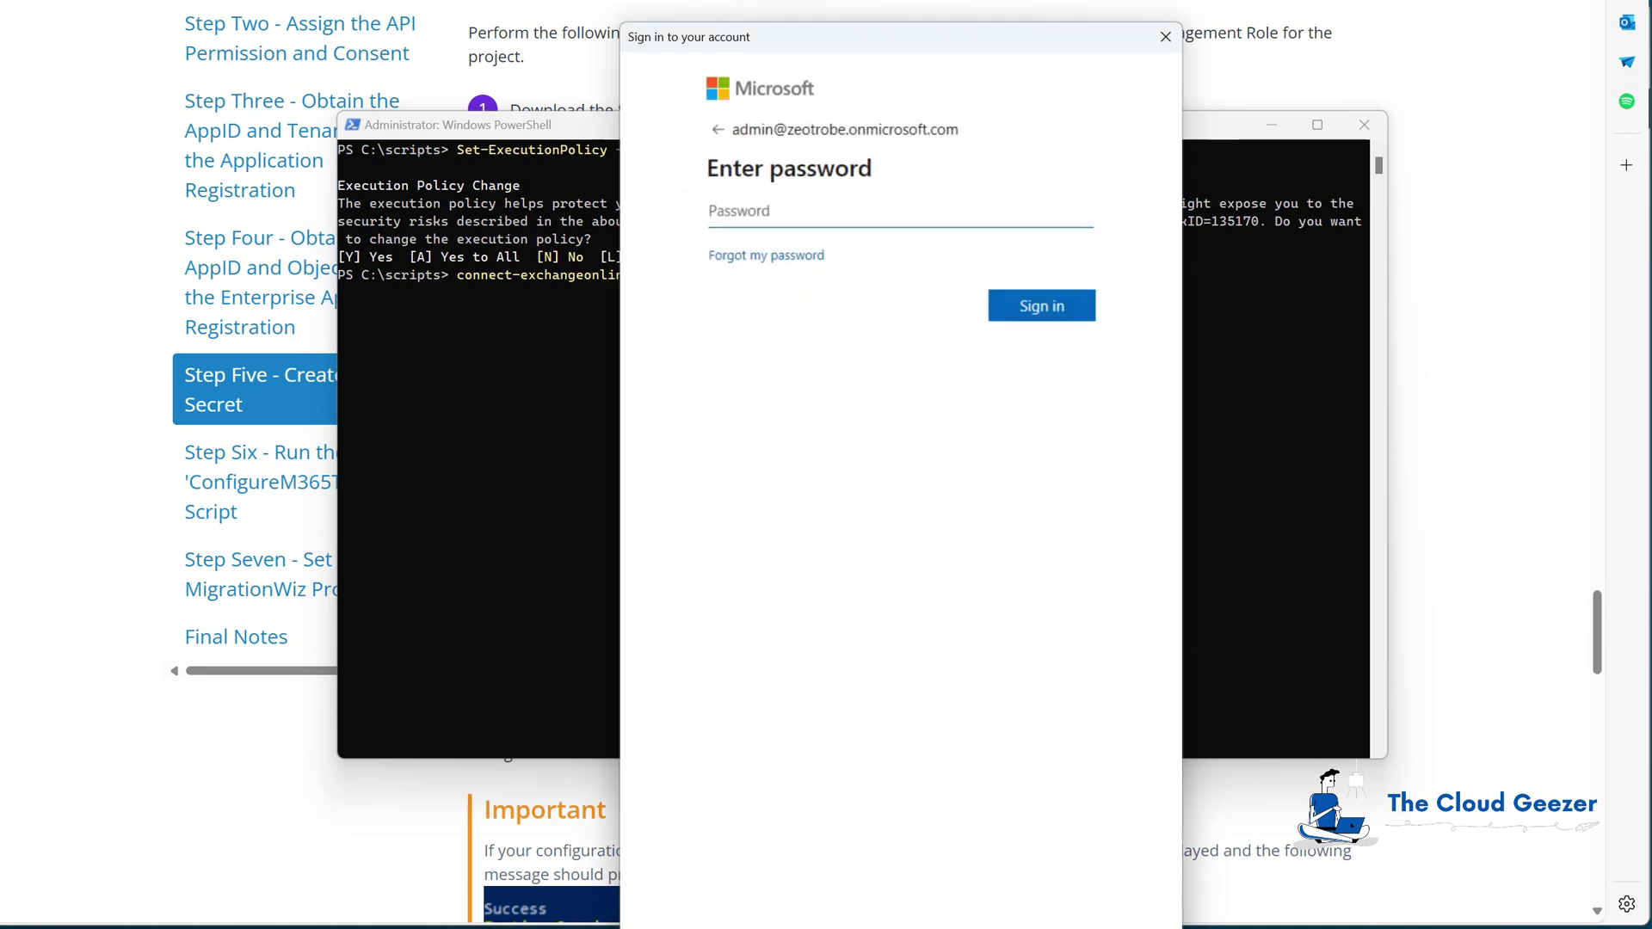
key("ctrl+v")
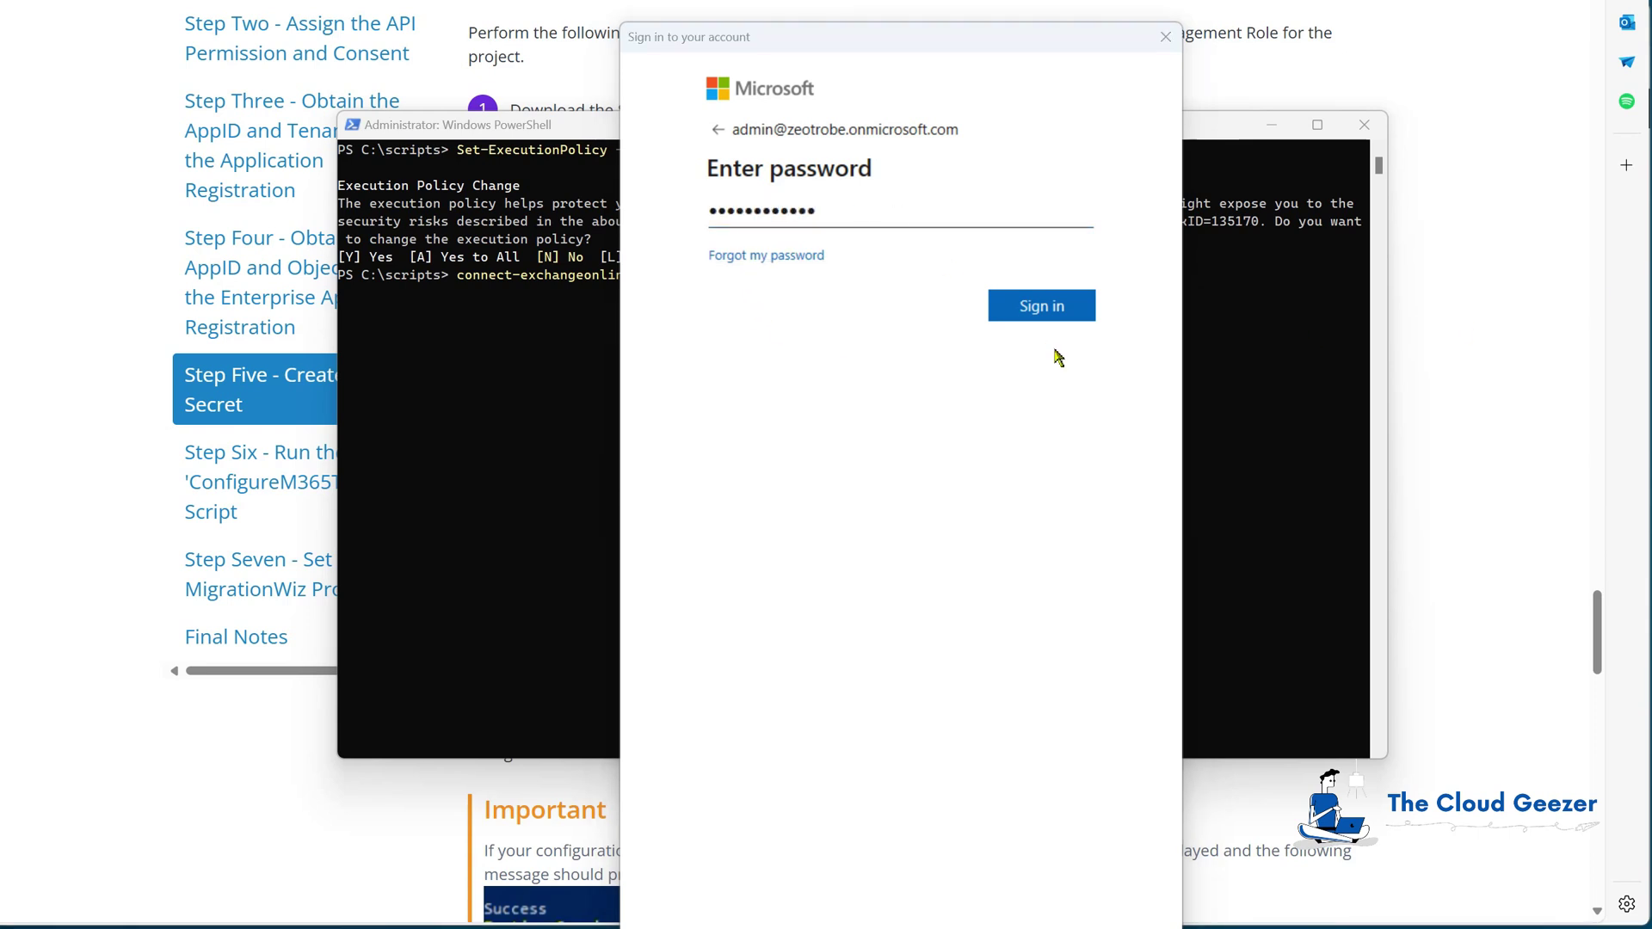
left_click(1043, 309)
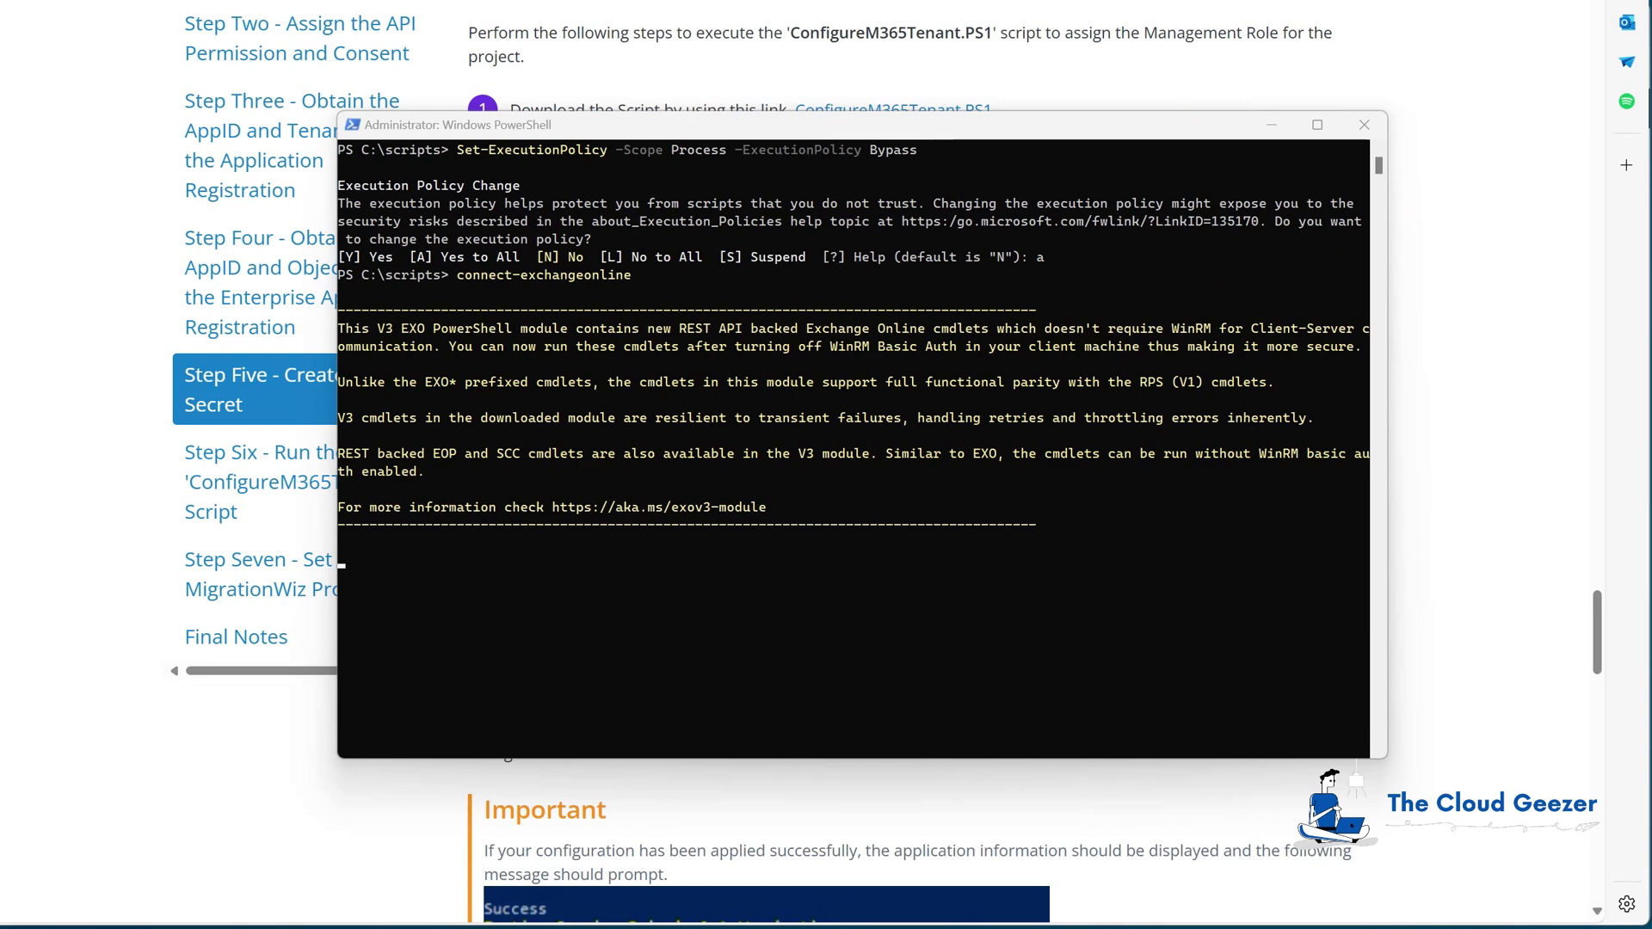
- Copy the Enable-OrganizationCustomization command from Step Six of the setup guide and run it in Windows PowerShell
left_click(1642, 297)
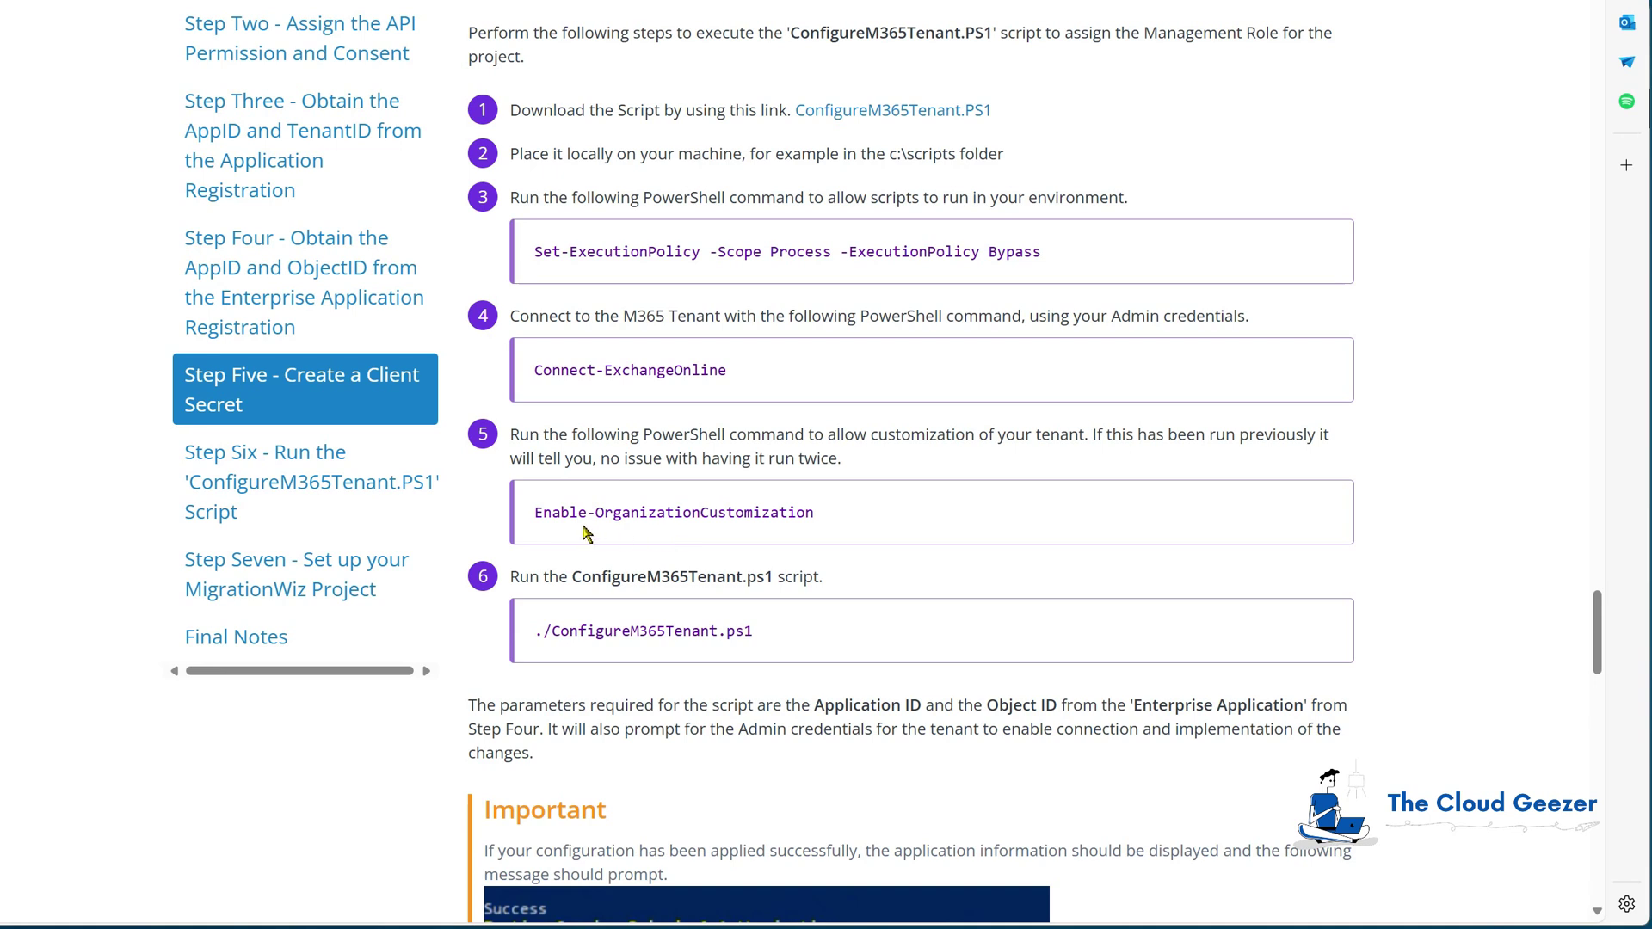
left_click_drag(829, 521, 532, 520)
key("ctrl+c")
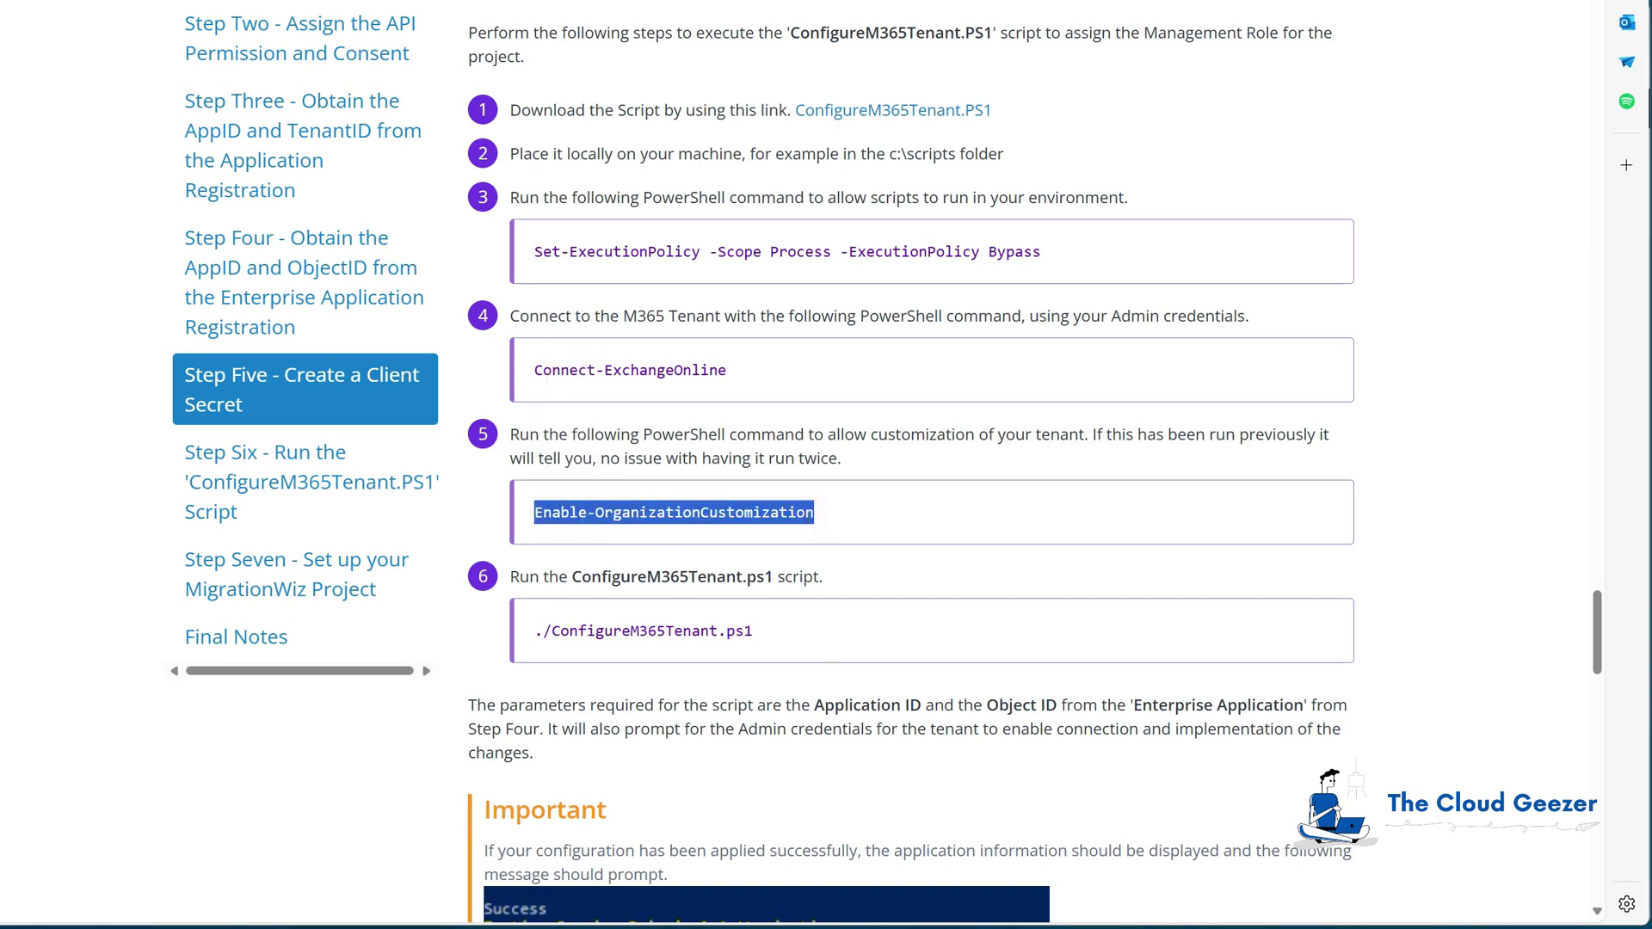
left_click(717, 926)
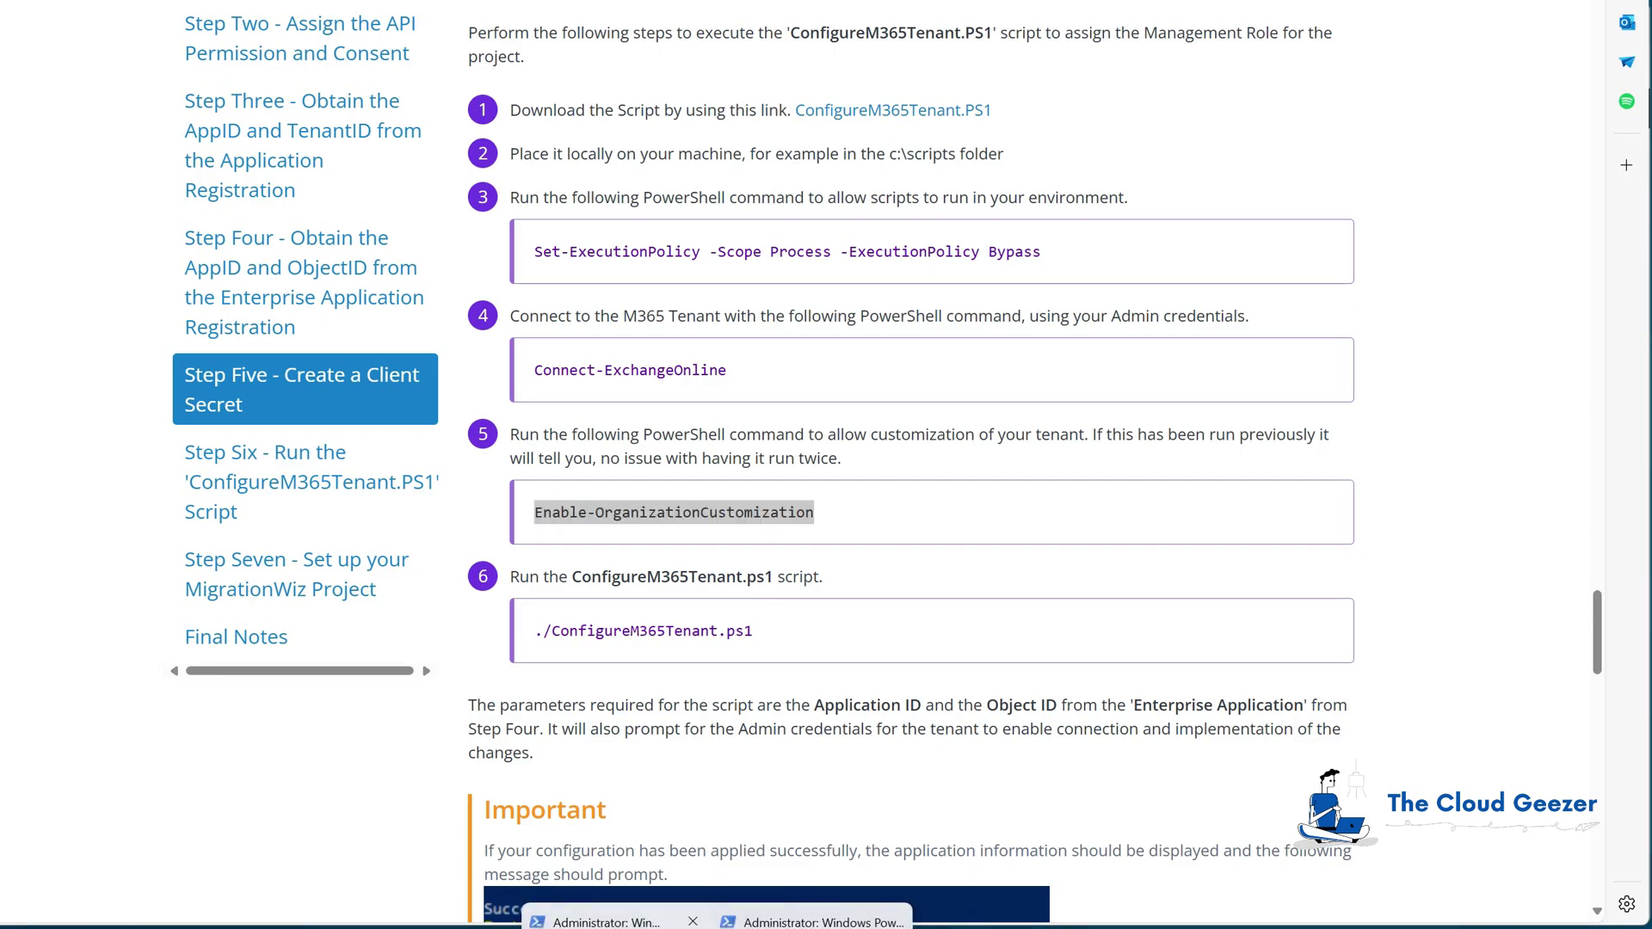
left_click(774, 921)
key("ctrl+v")
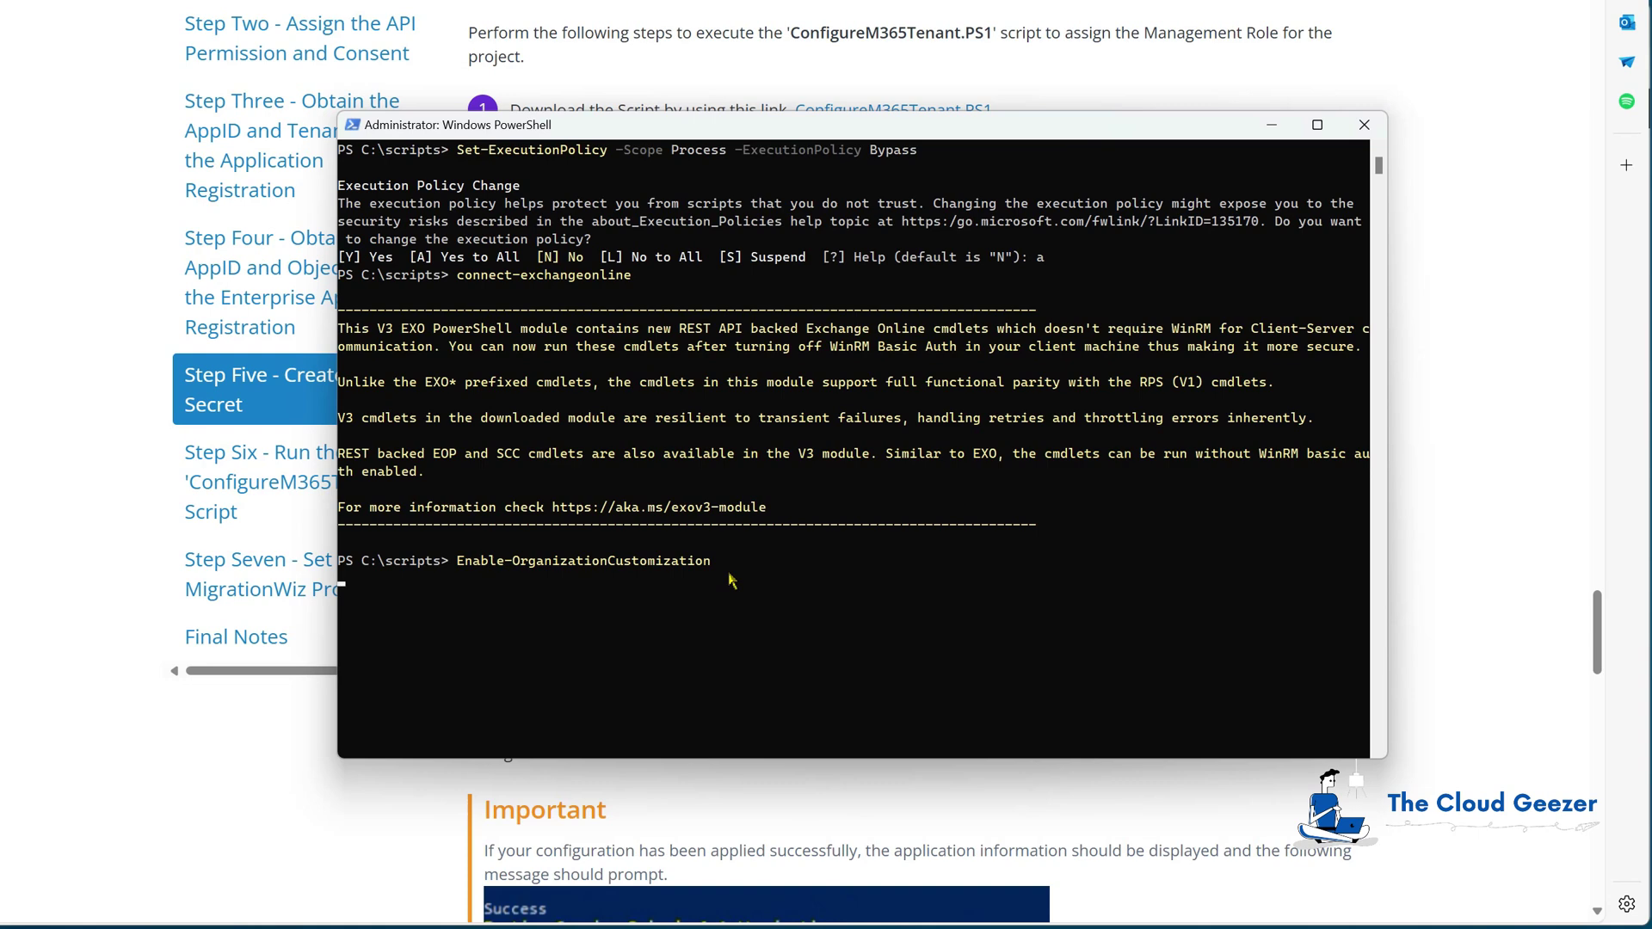
key("Return")
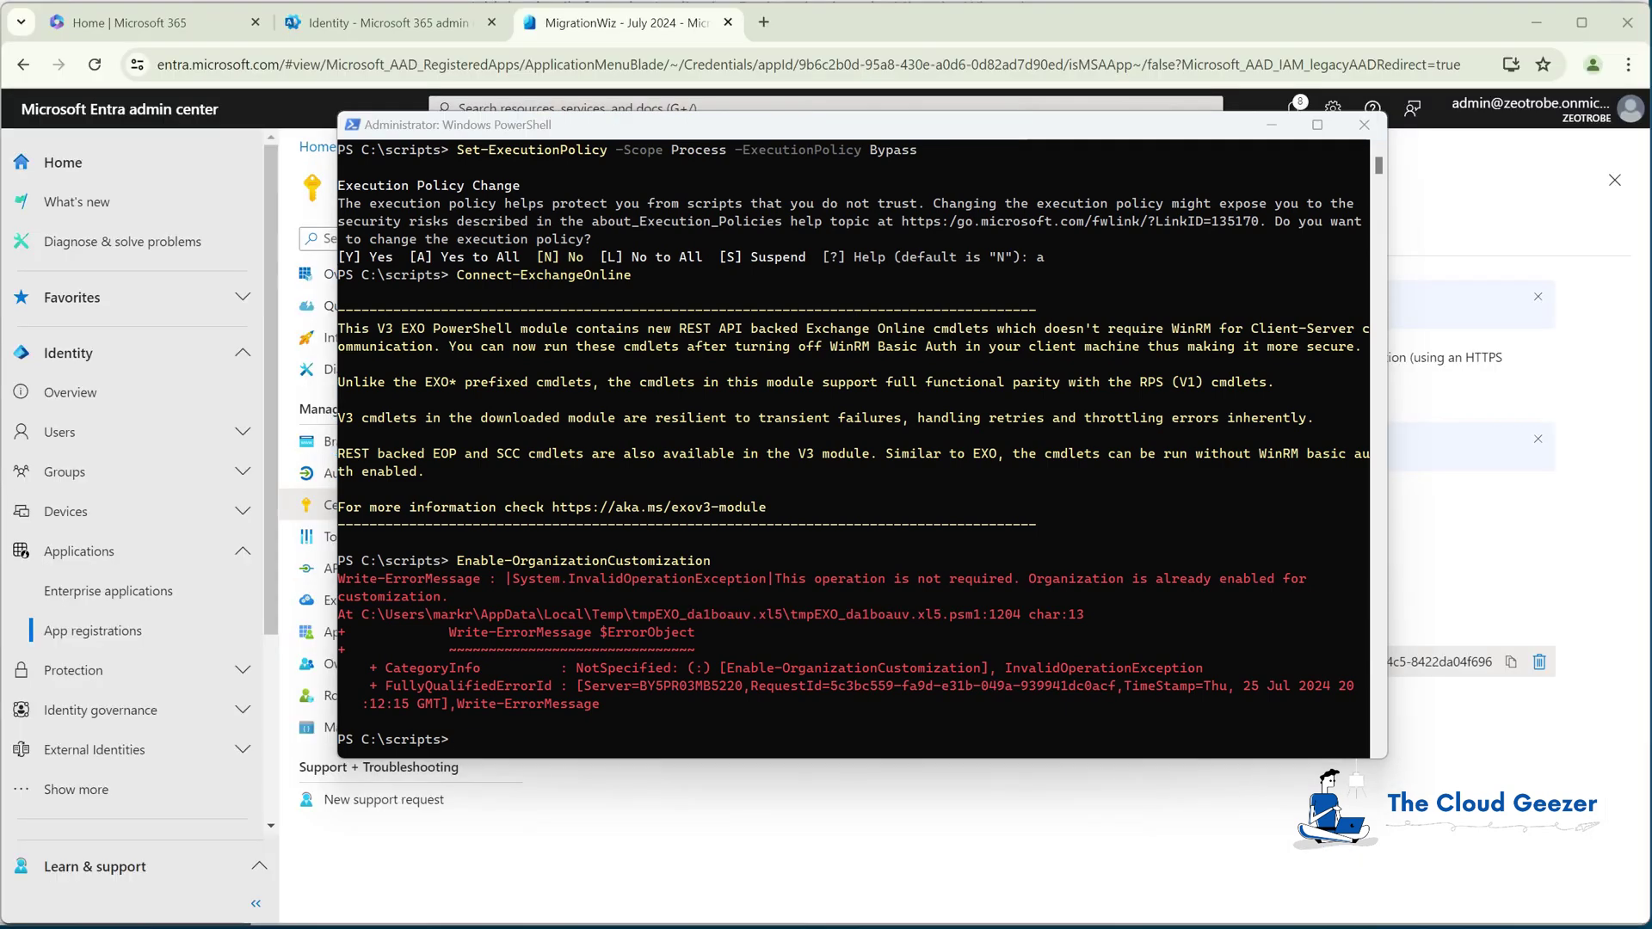
- Run .\ConfigureM365Tenant.ps1 in PowerShell and supply the Enterprise App's AppID from the Notepad notes as the applicationId parameter
type("co")
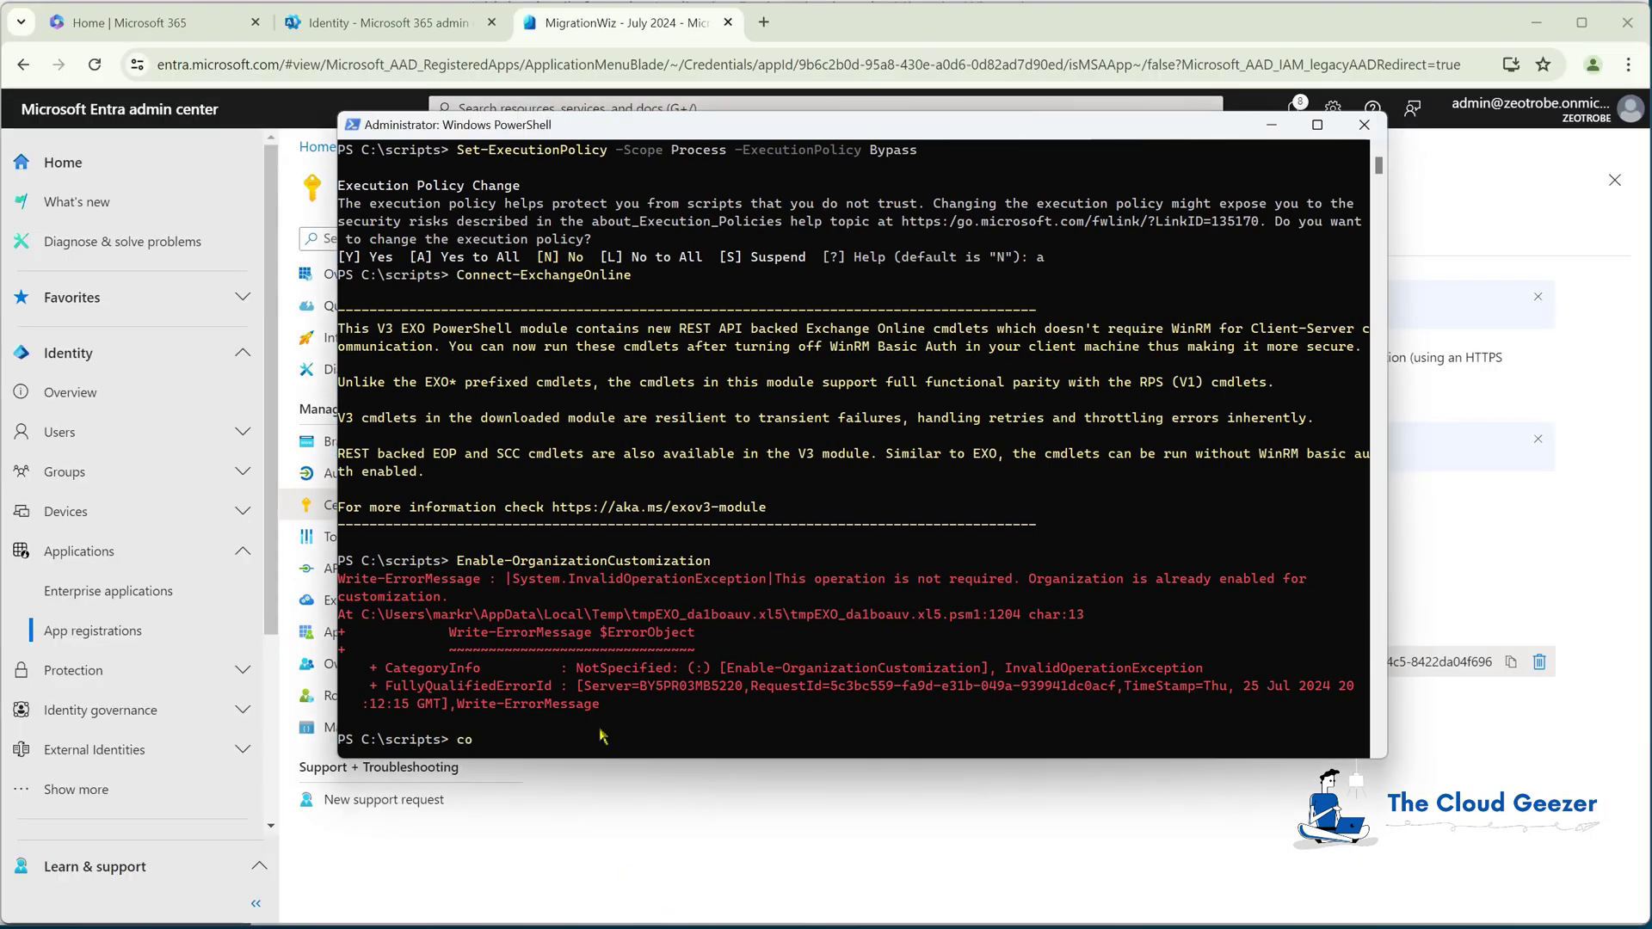
type("nf")
key("Tab")
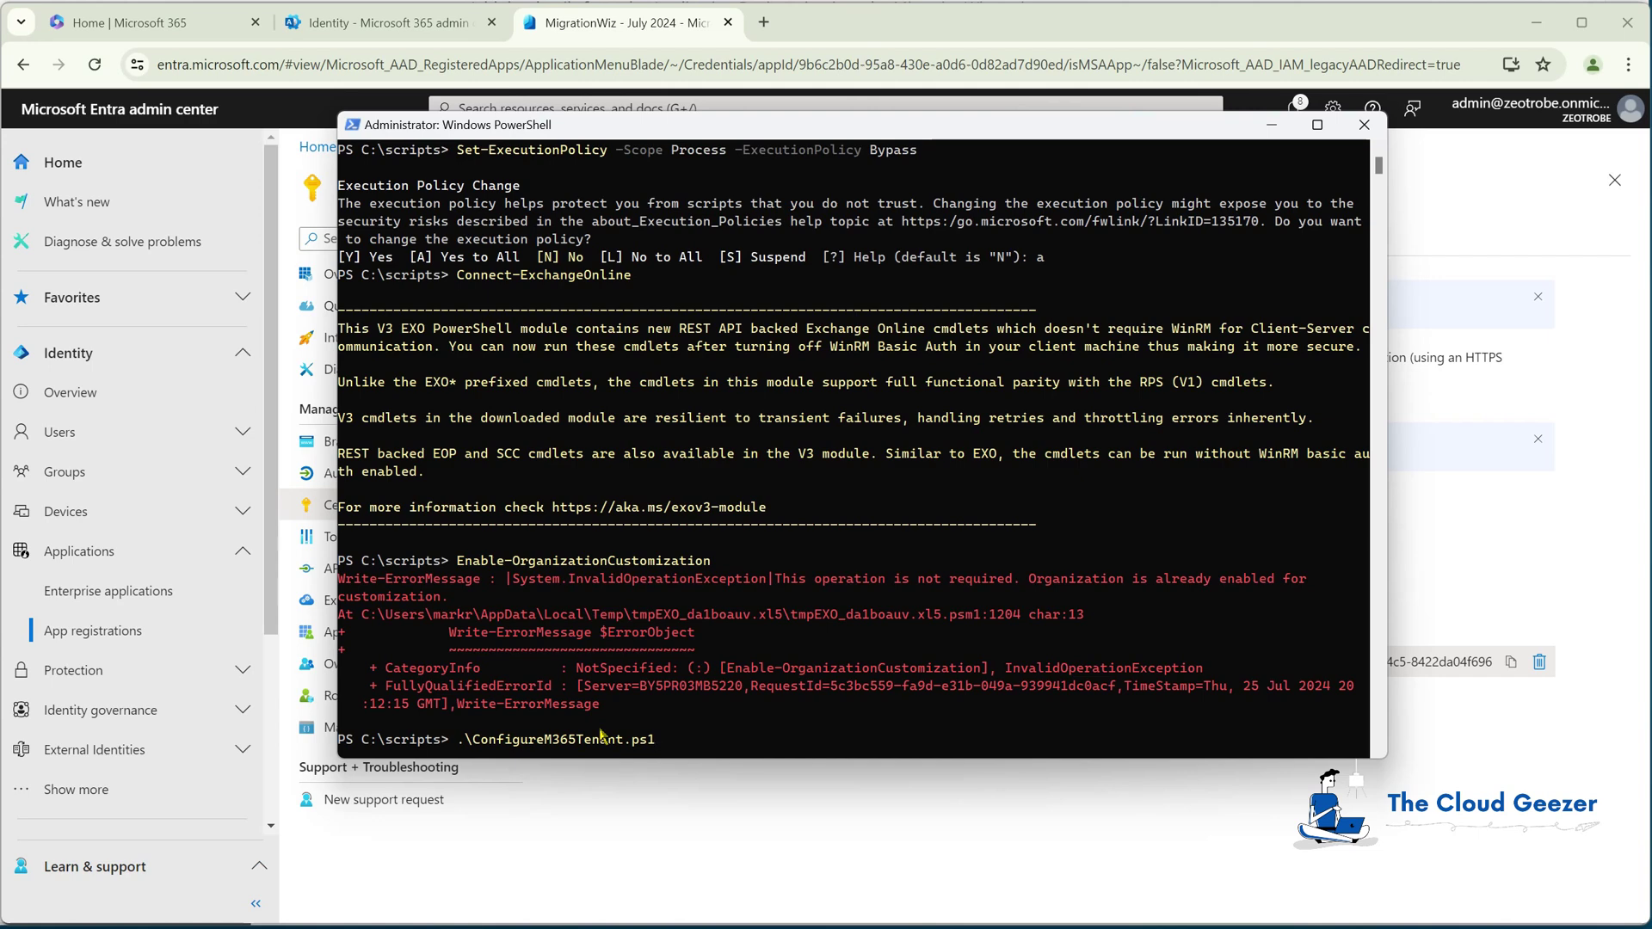
key("Return")
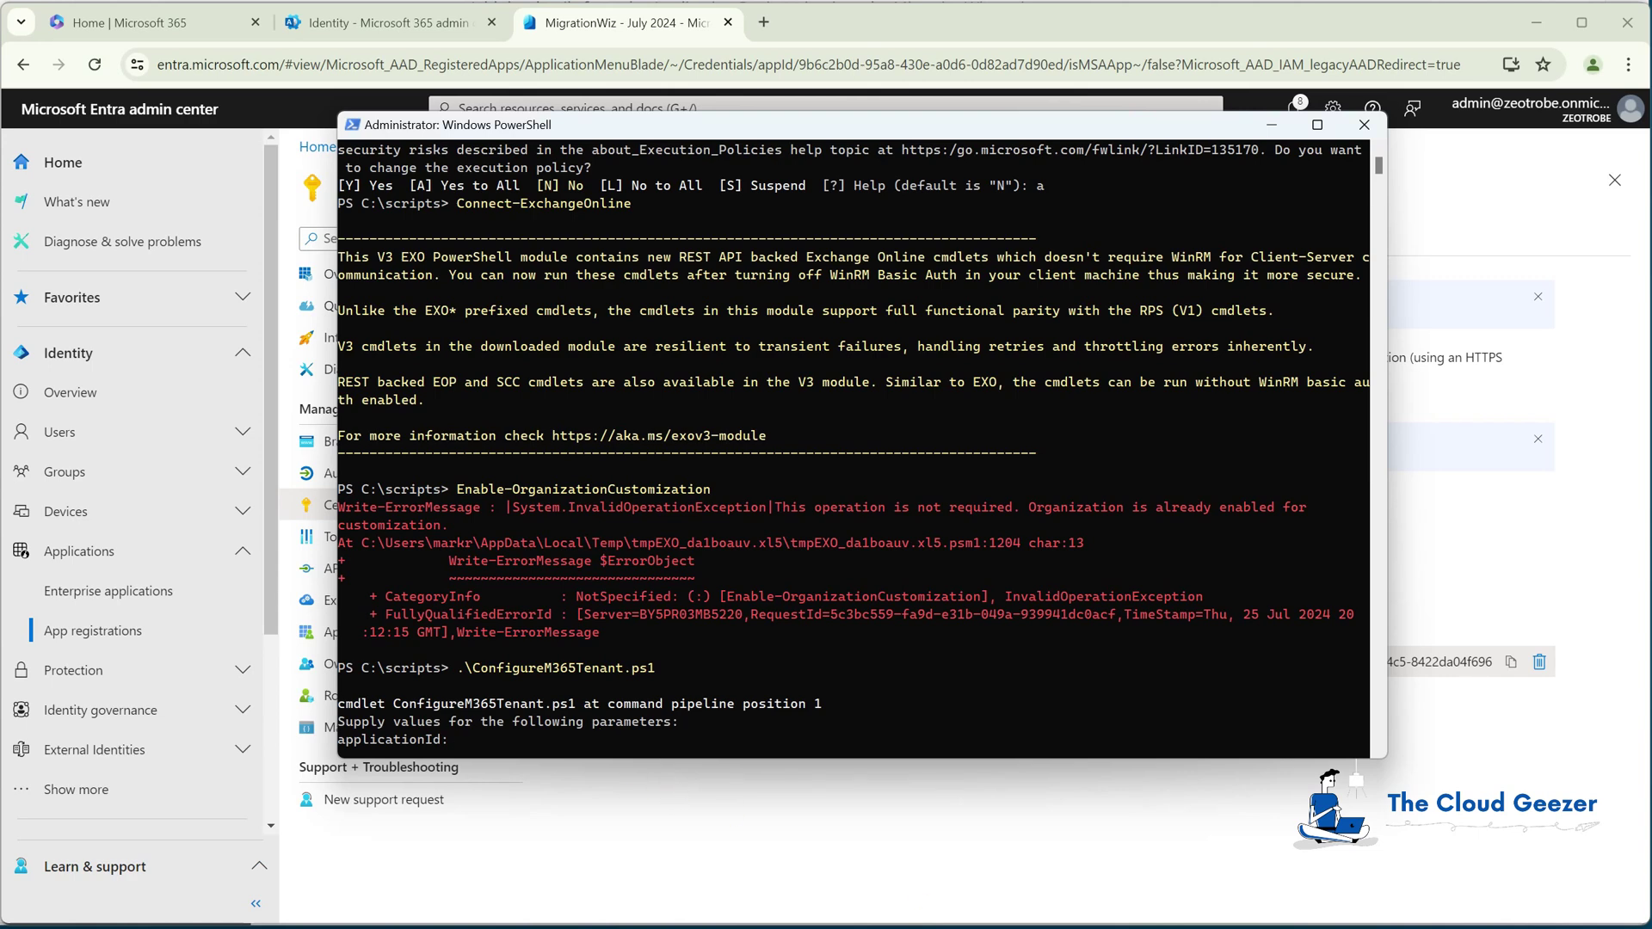
left_click(860, 910)
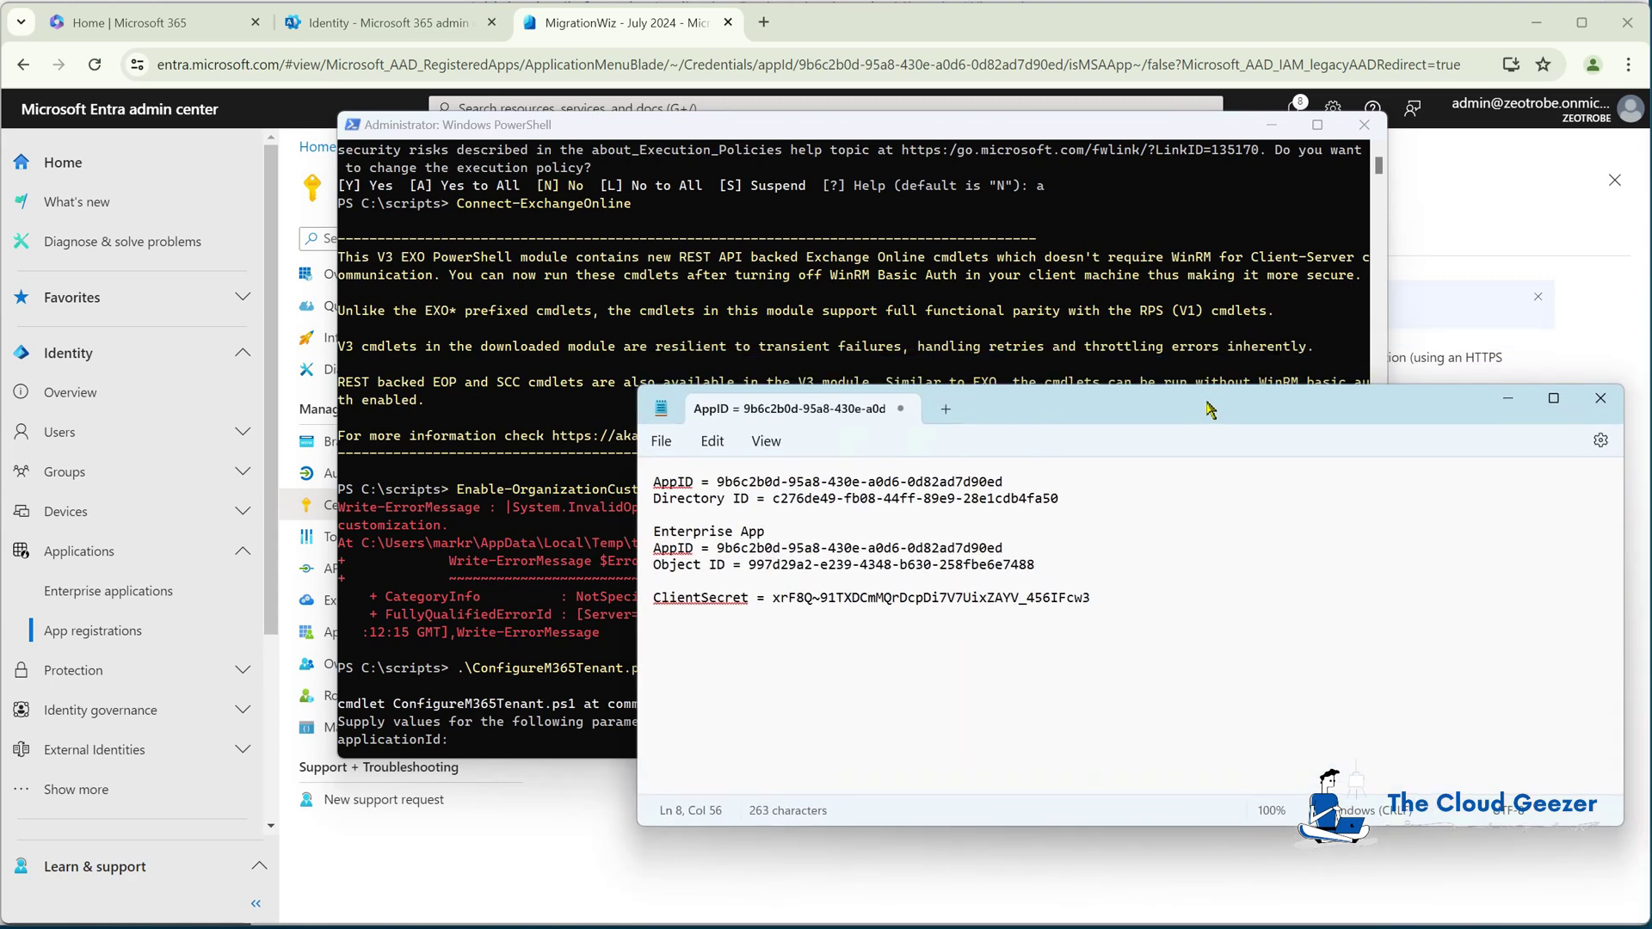
left_click(717, 549)
left_click_drag(729, 551, 1005, 552)
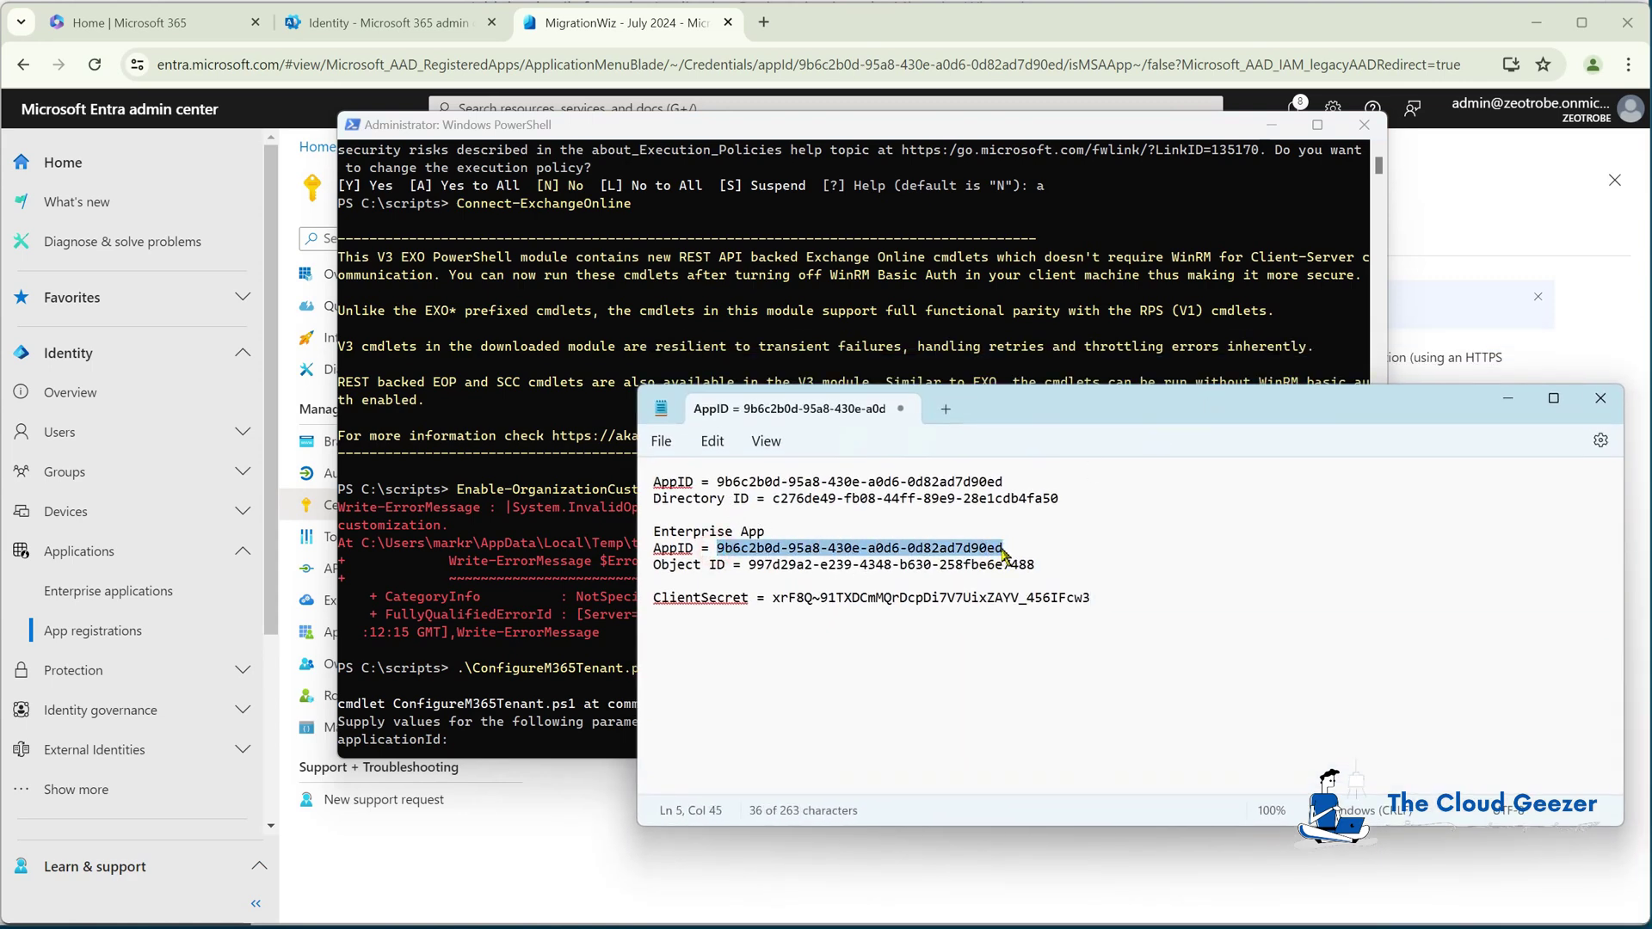
left_click(528, 716)
key("ctrl+v")
key("Return")
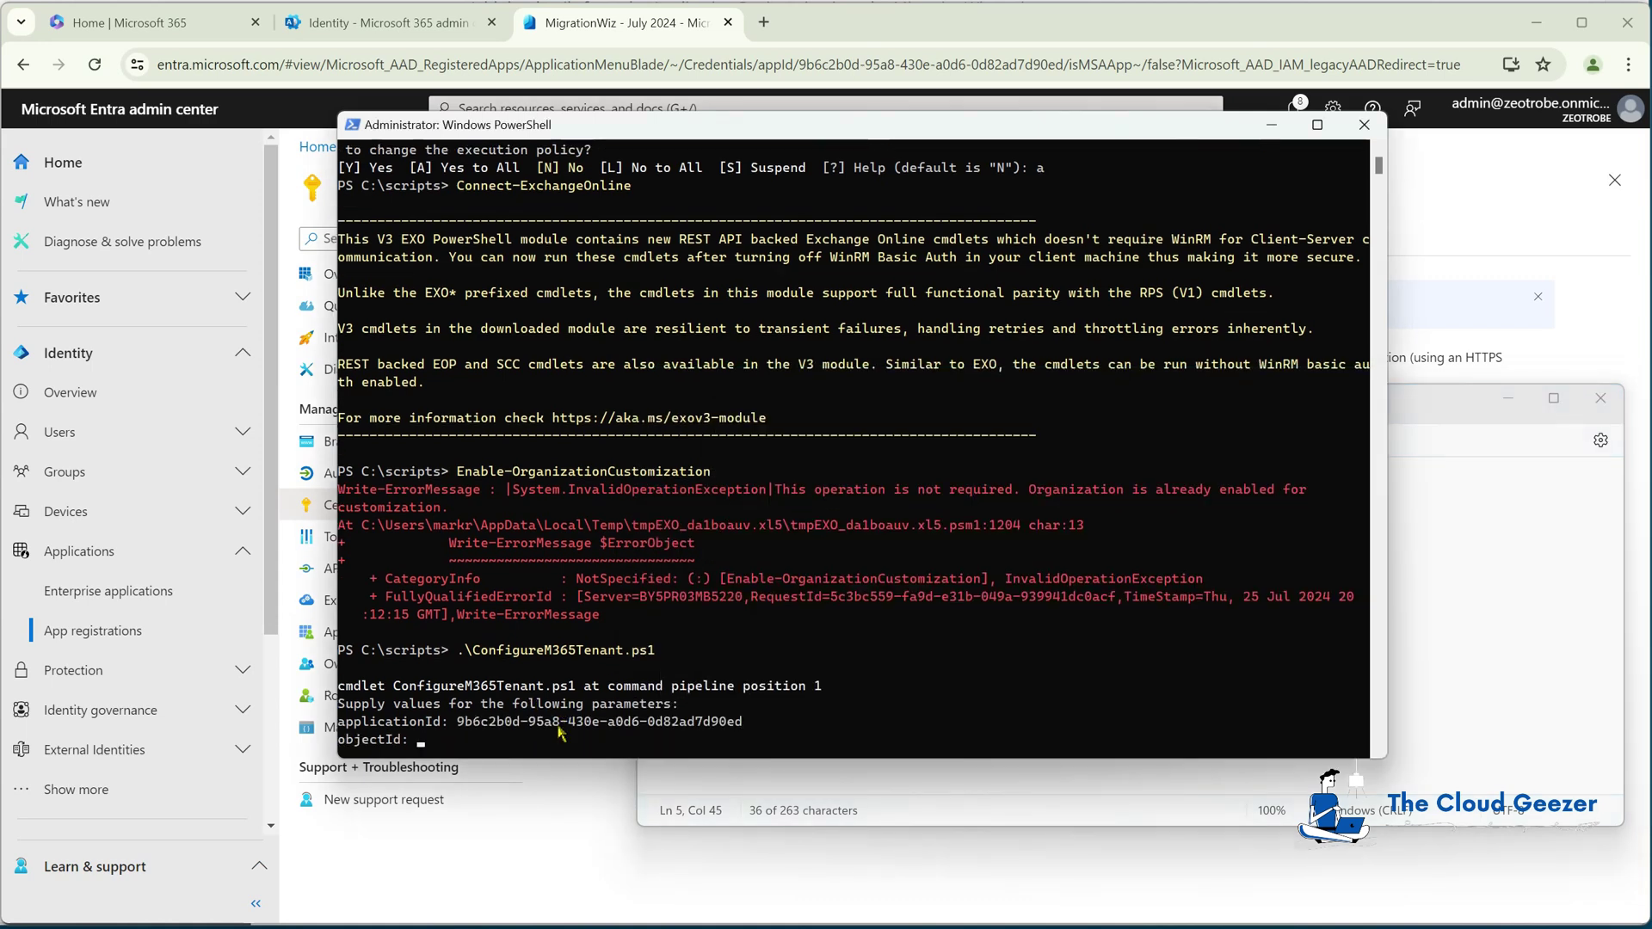
- Copy the Enterprise App's Object ID from the Notepad notes, supply it as the script's objectId parameter, and execute the script
left_click(1409, 669)
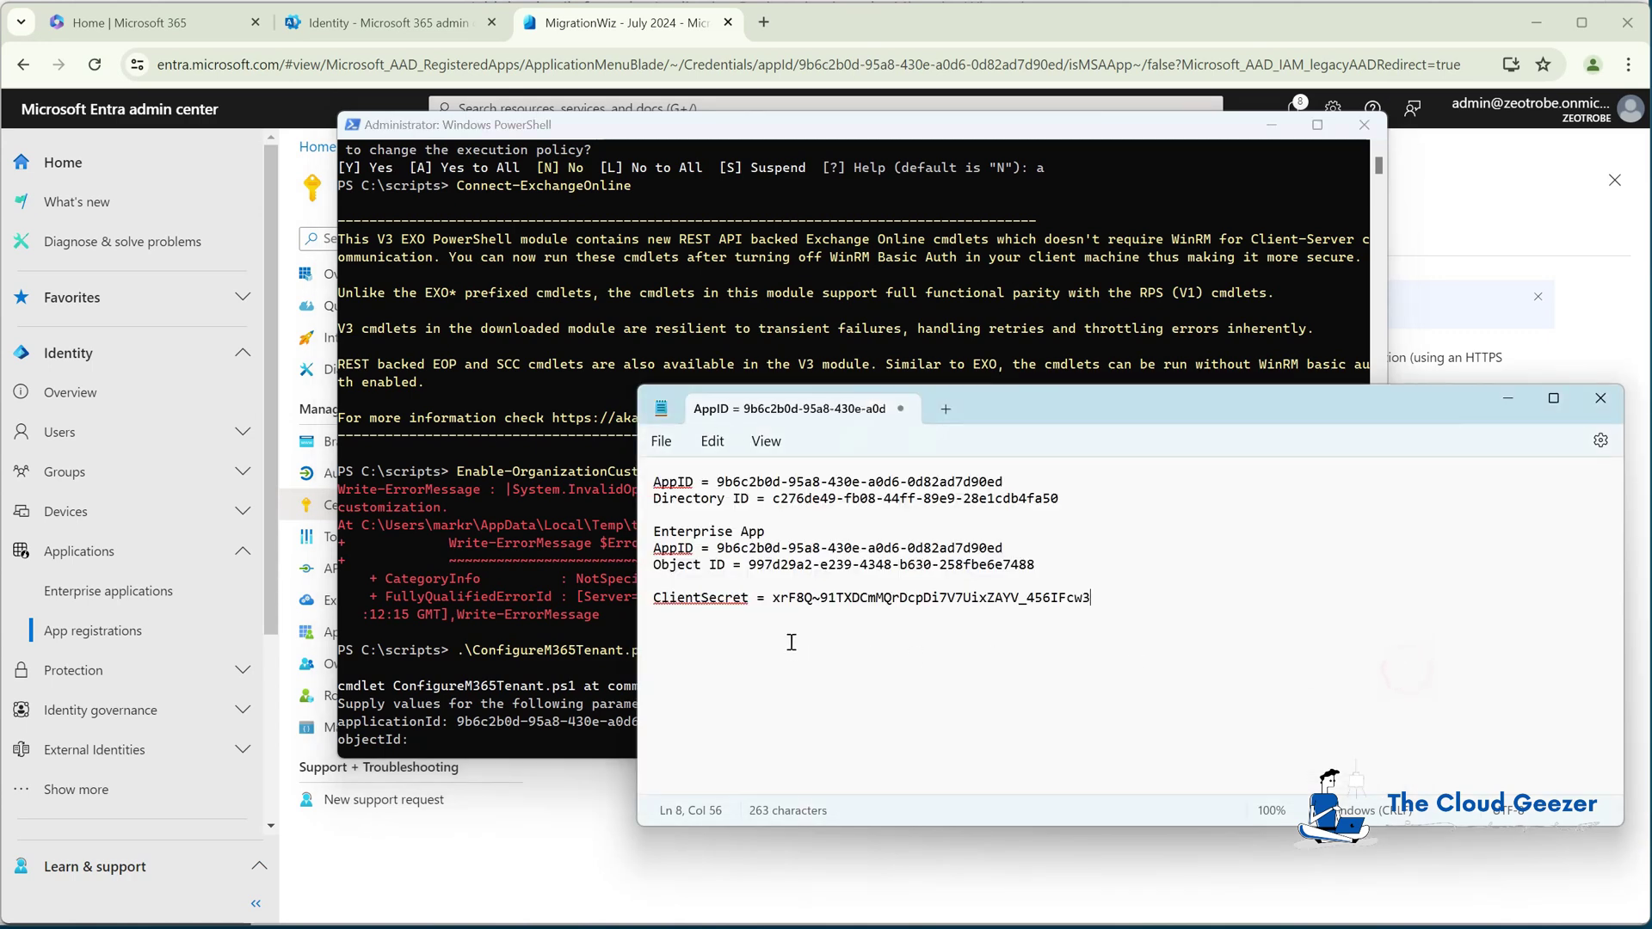
left_click_drag(750, 565, 1034, 566)
key("ctrl+c")
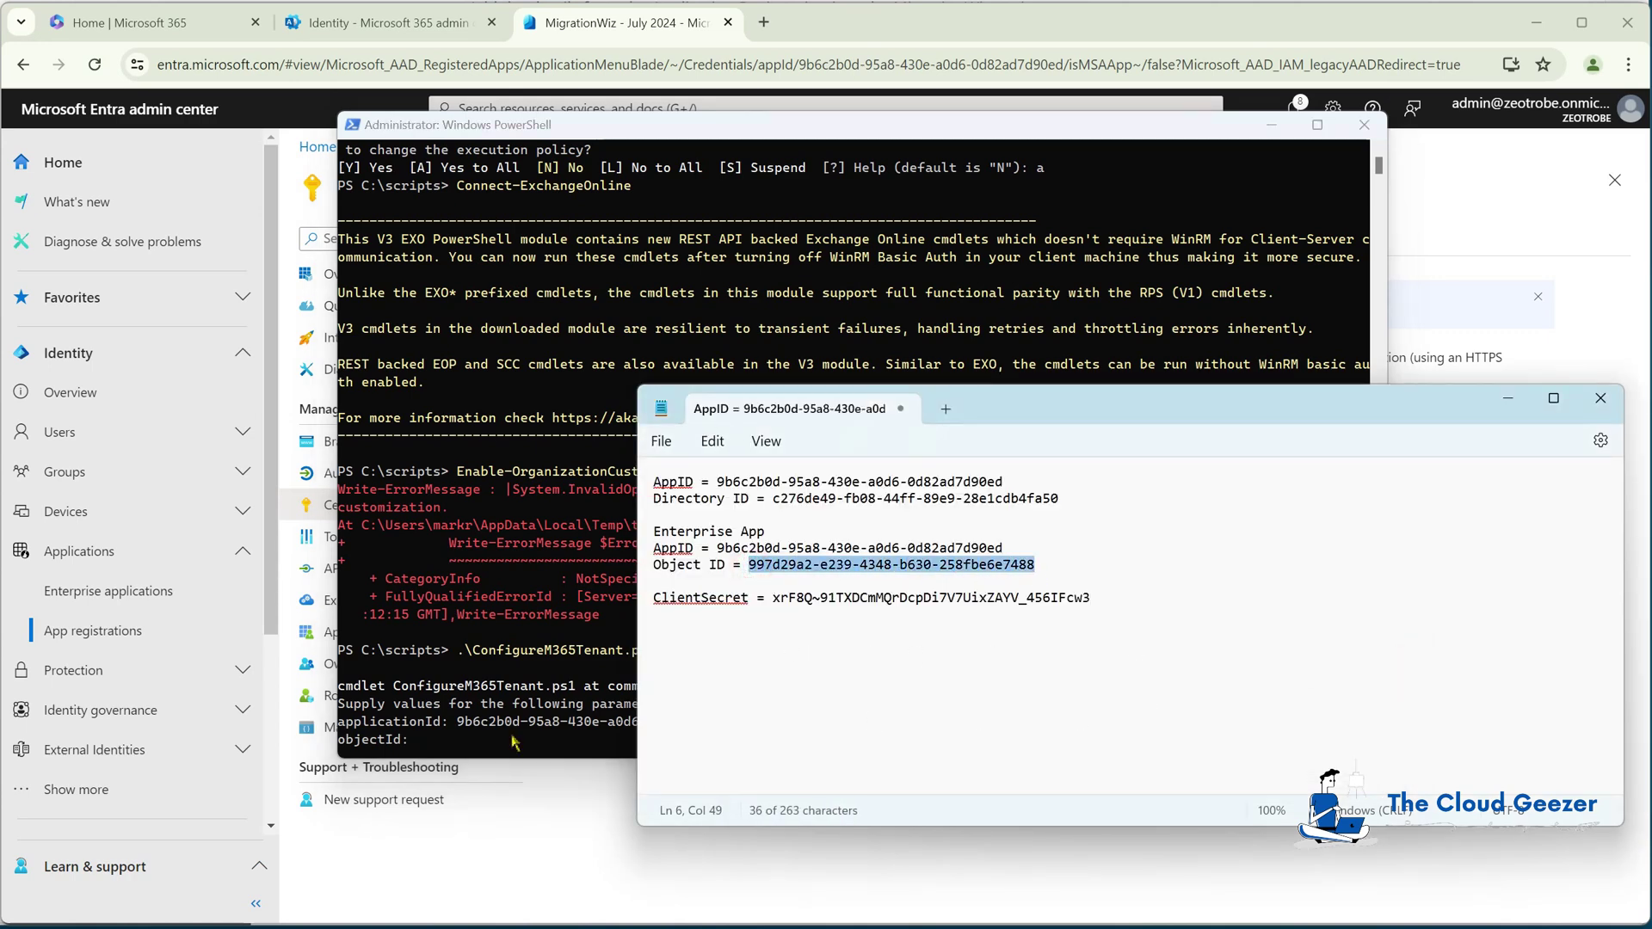
left_click(520, 742)
right_click(520, 746)
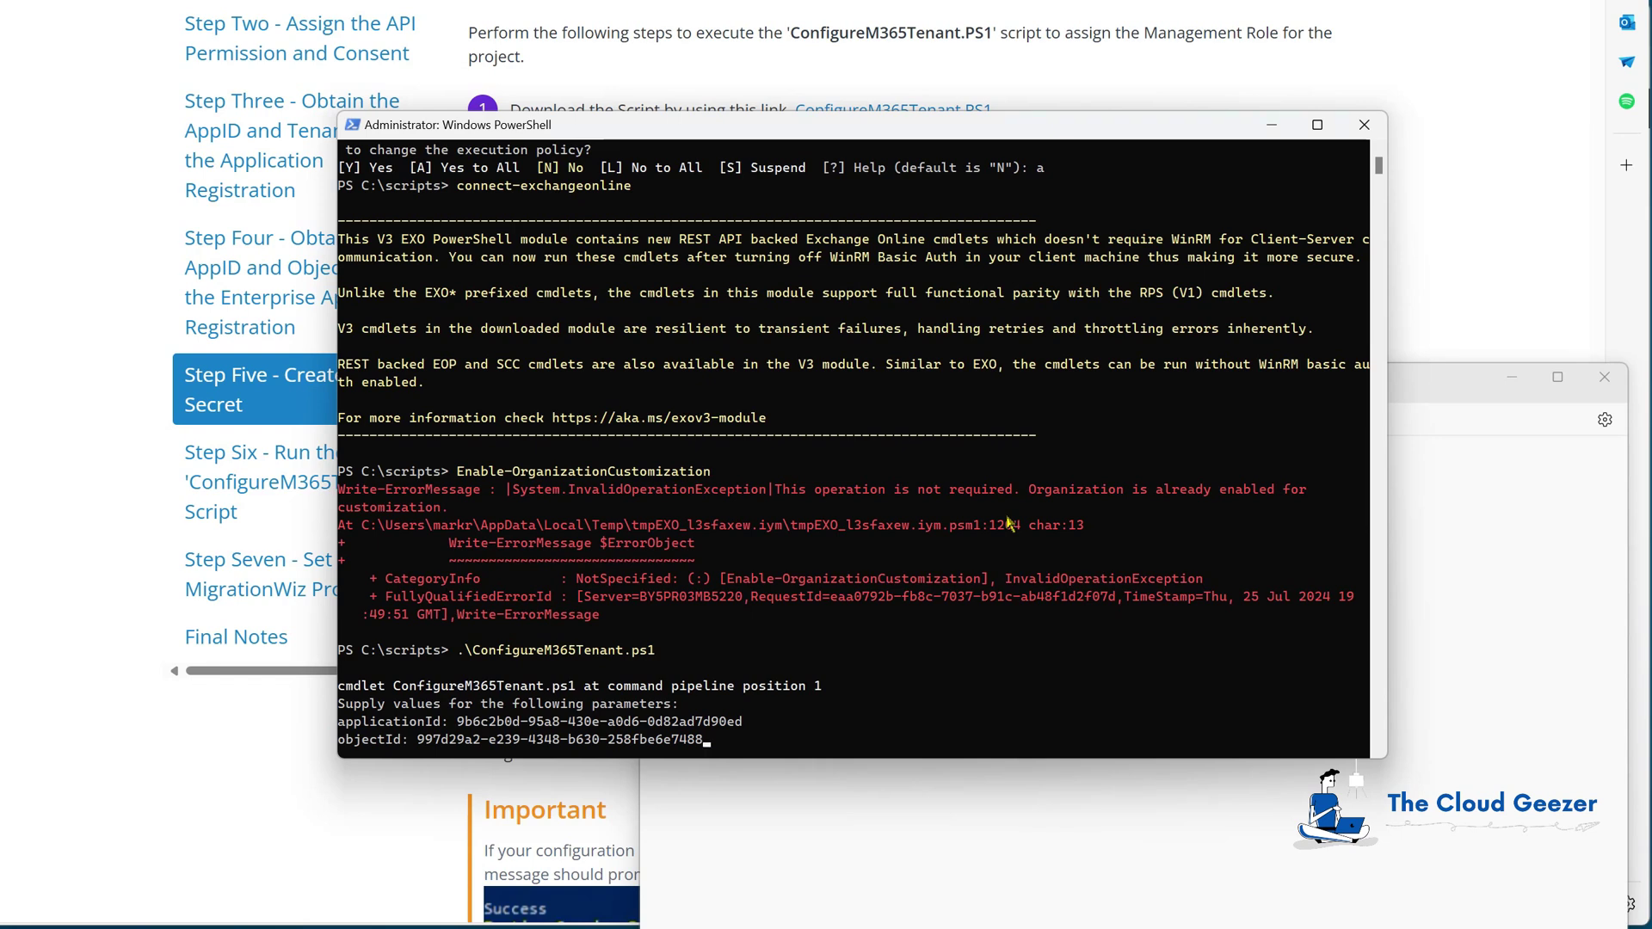
key("Return")
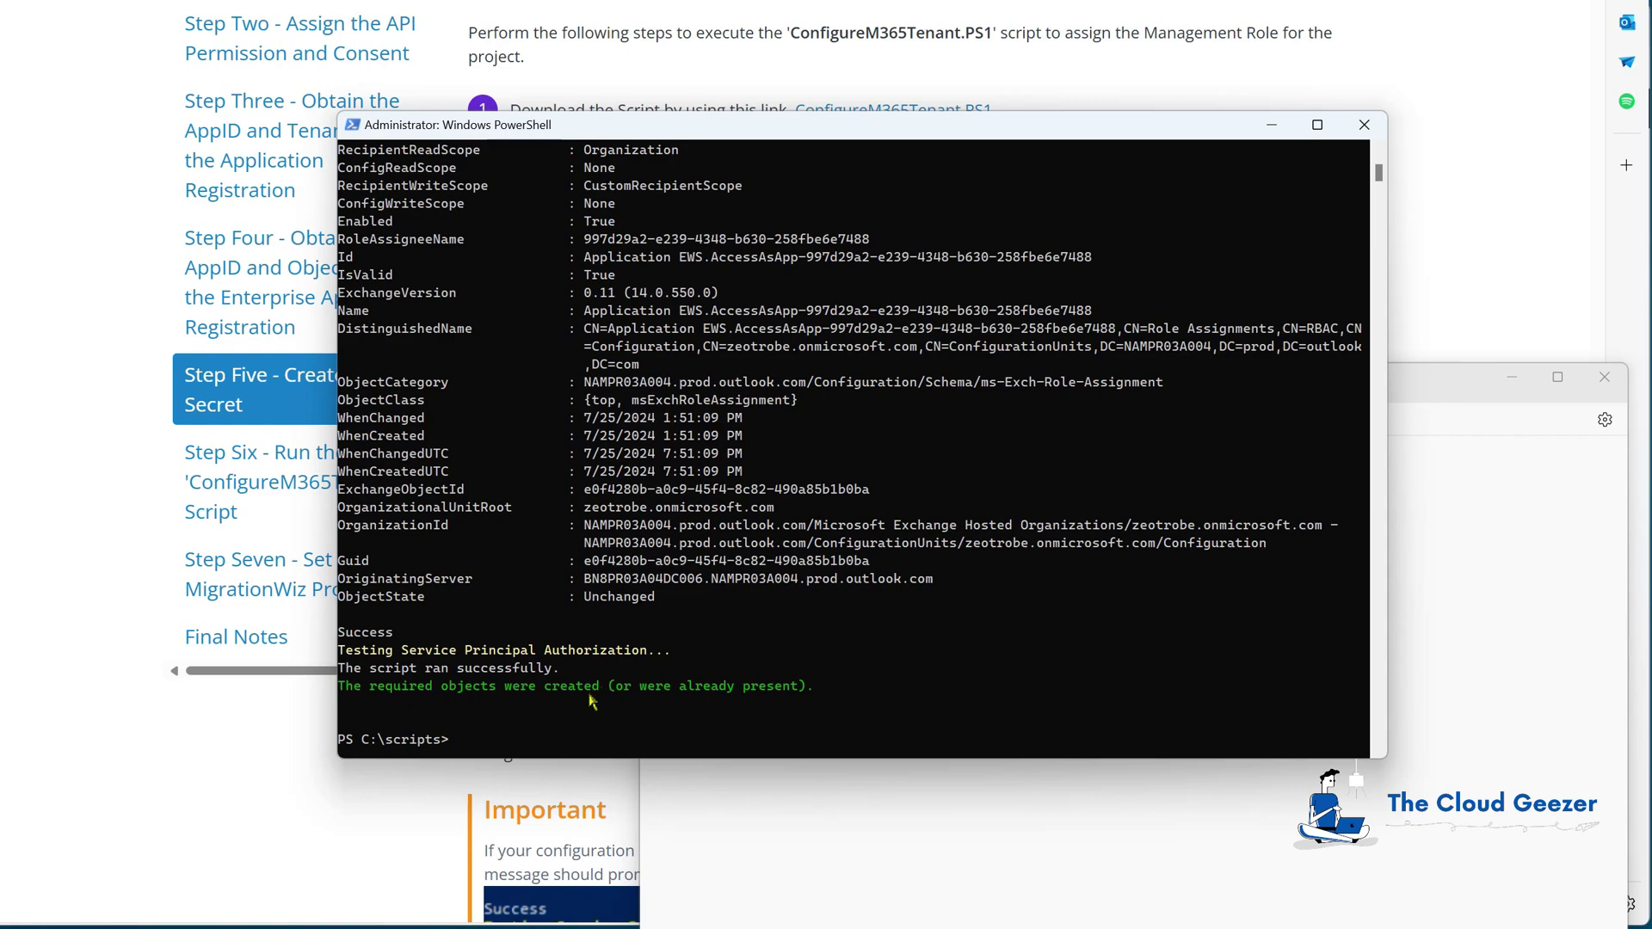
- Review the ConfigureM365Tenant.ps1 output, examining the management scope, service principal and role assignment sections and the final status
scroll(1050, 387, "up", 1)
scroll(1050, 387, "up", 9)
scroll(1047, 387, "up", 7)
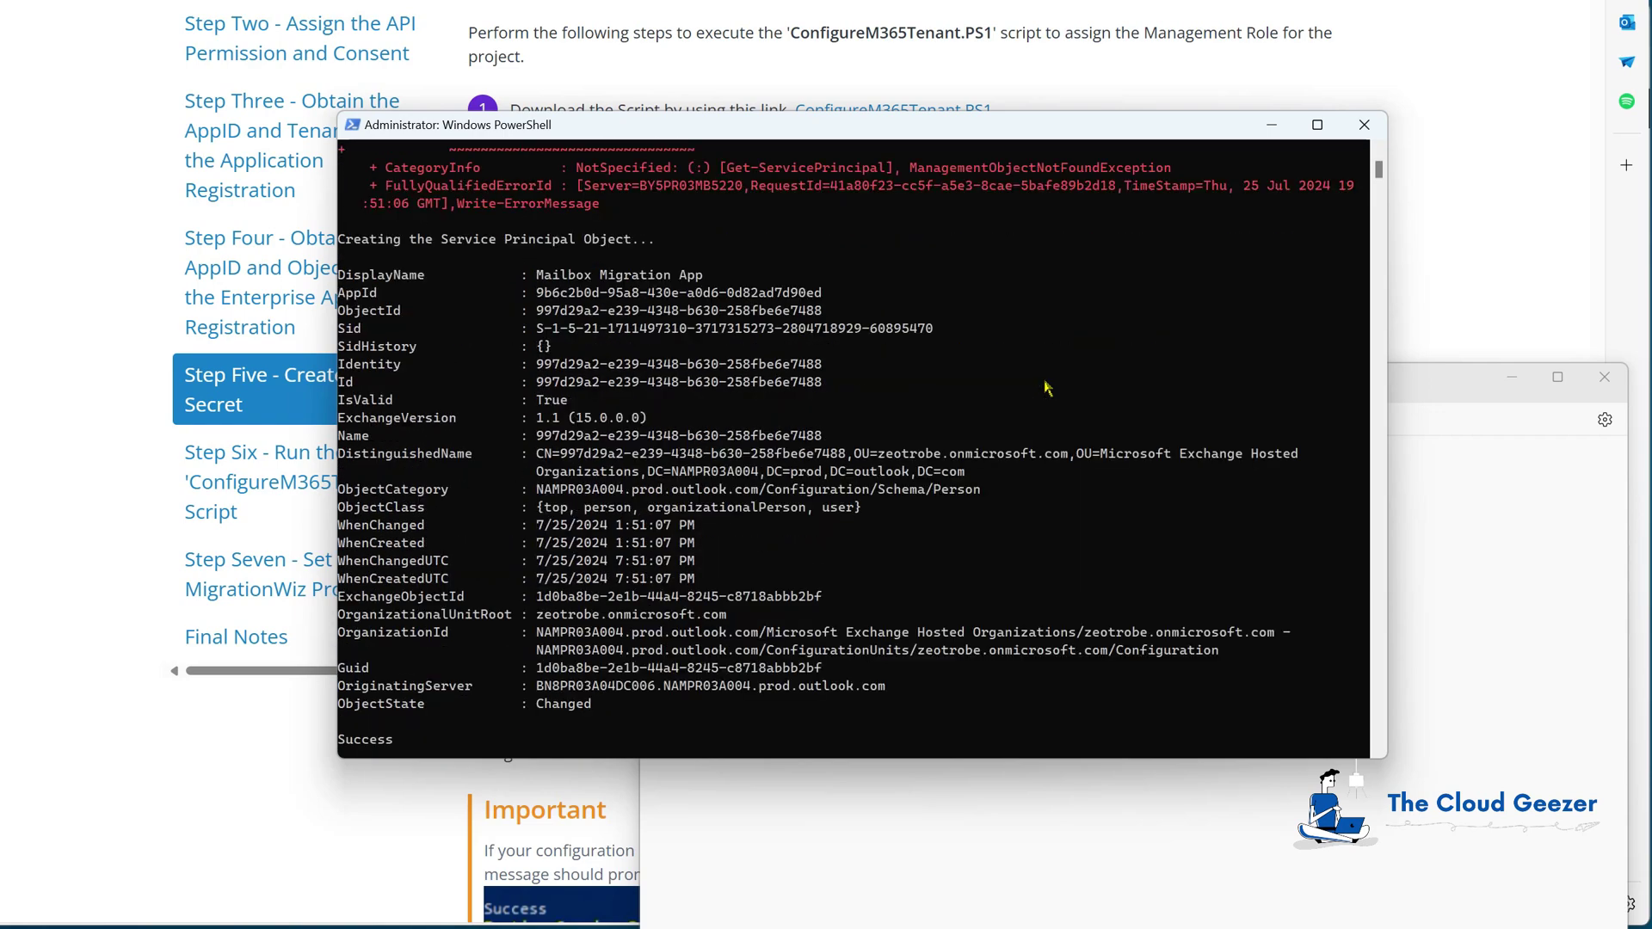
scroll(1047, 387, "up", 3)
scroll(971, 400, "up", 1)
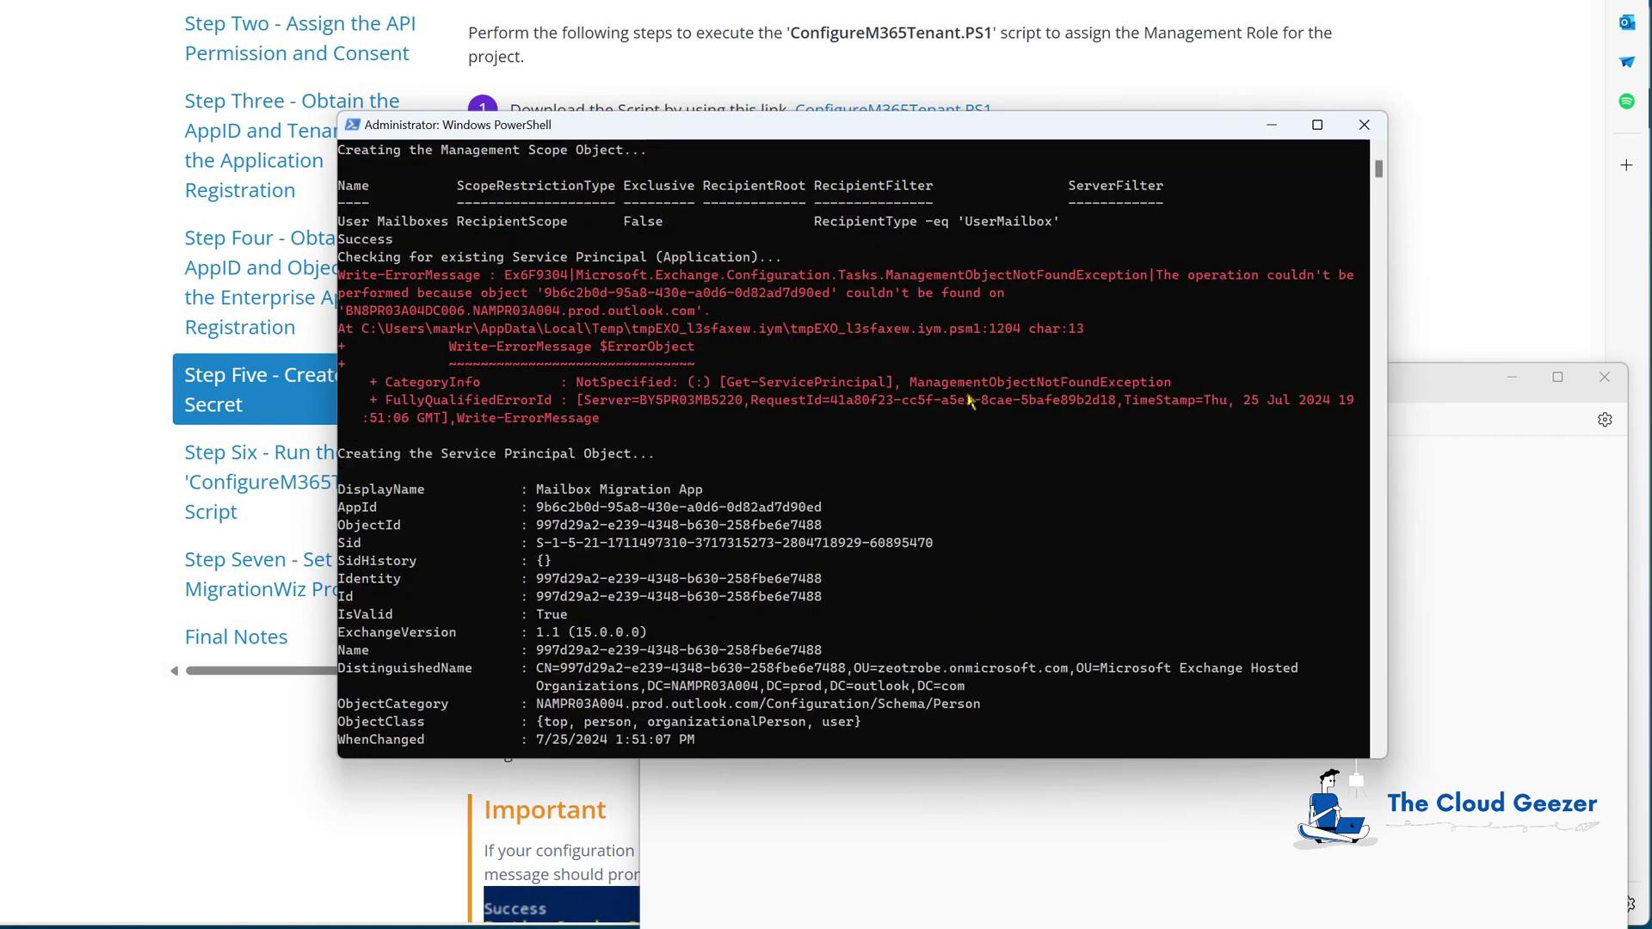
scroll(721, 282, "up", 1)
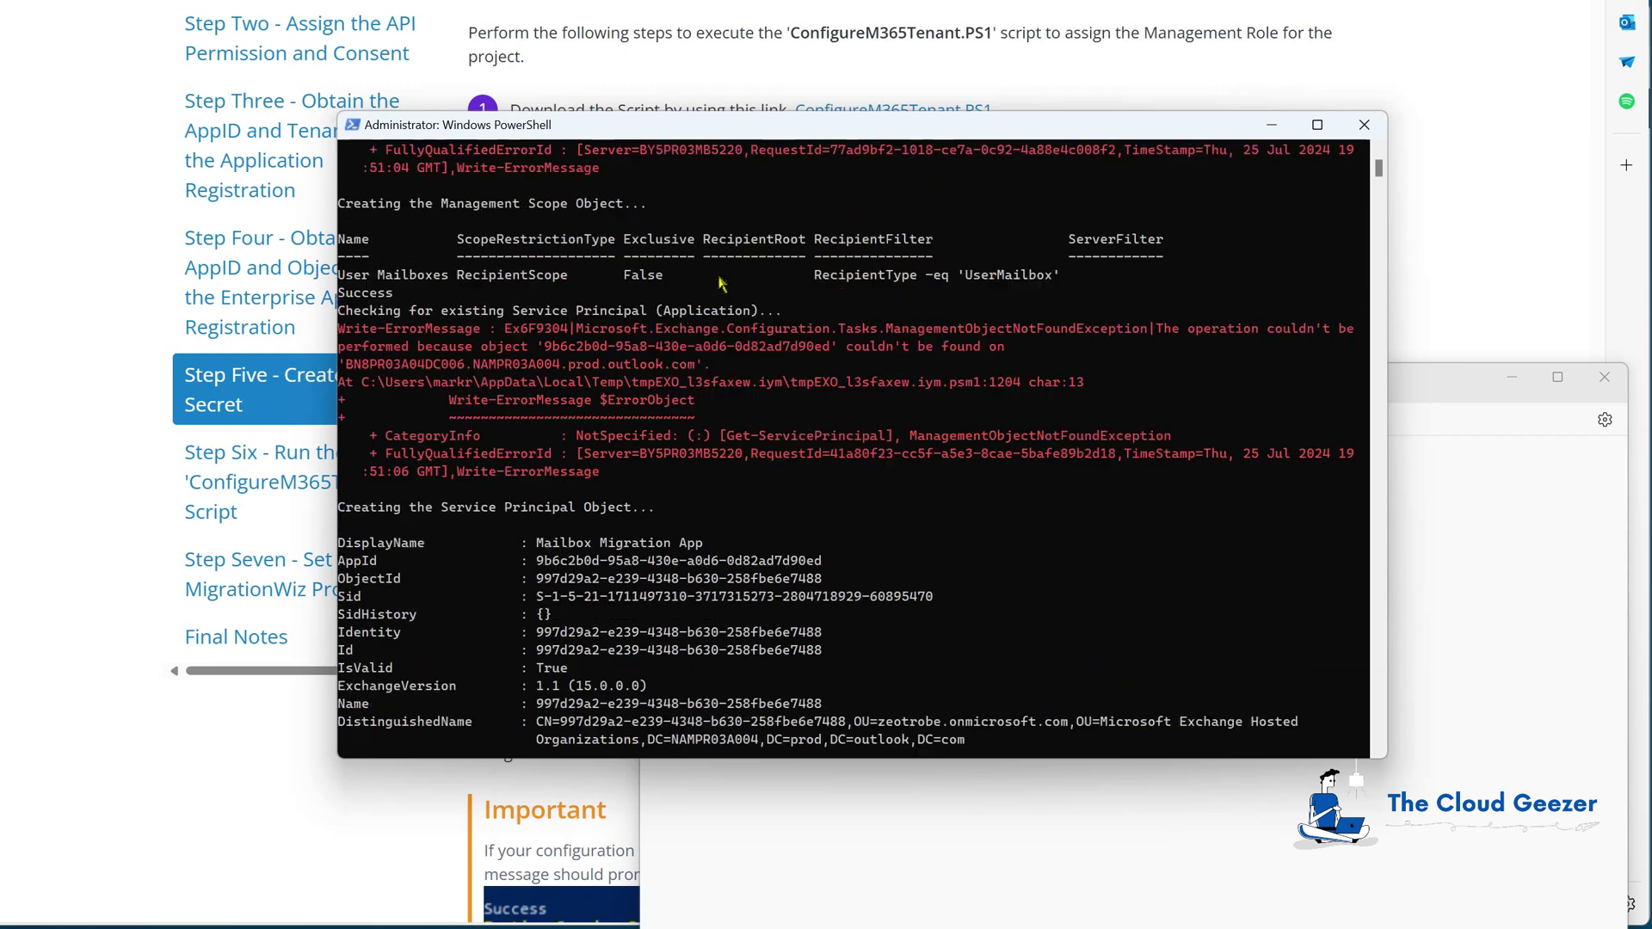
scroll(720, 282, "up", 3)
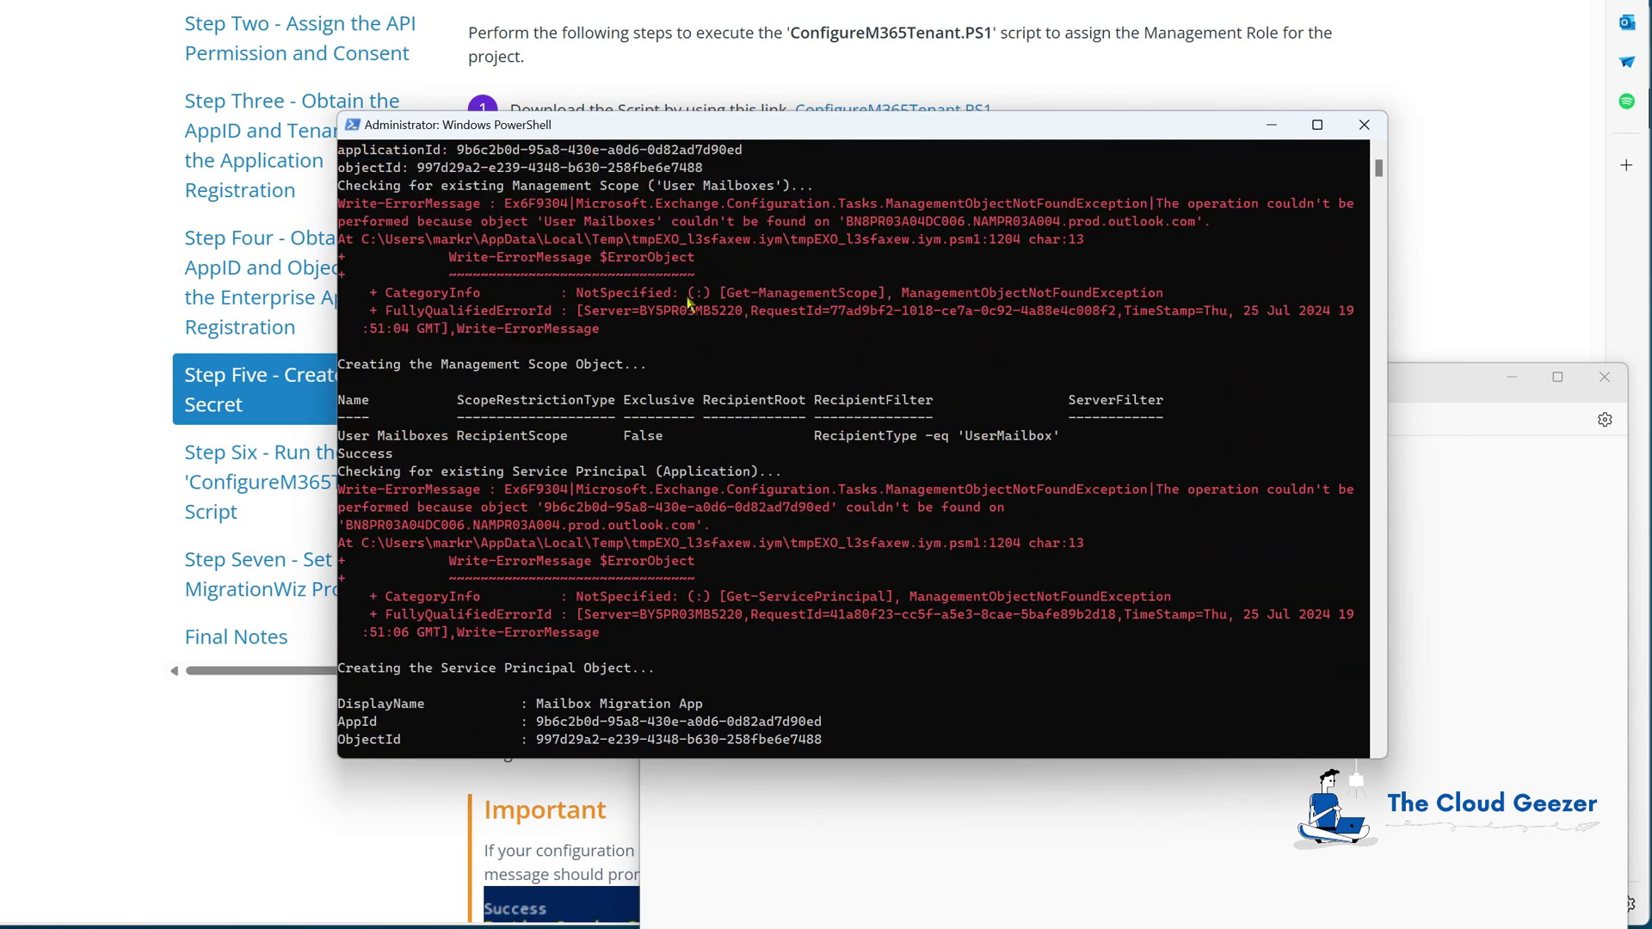
scroll(691, 305, "up", 2)
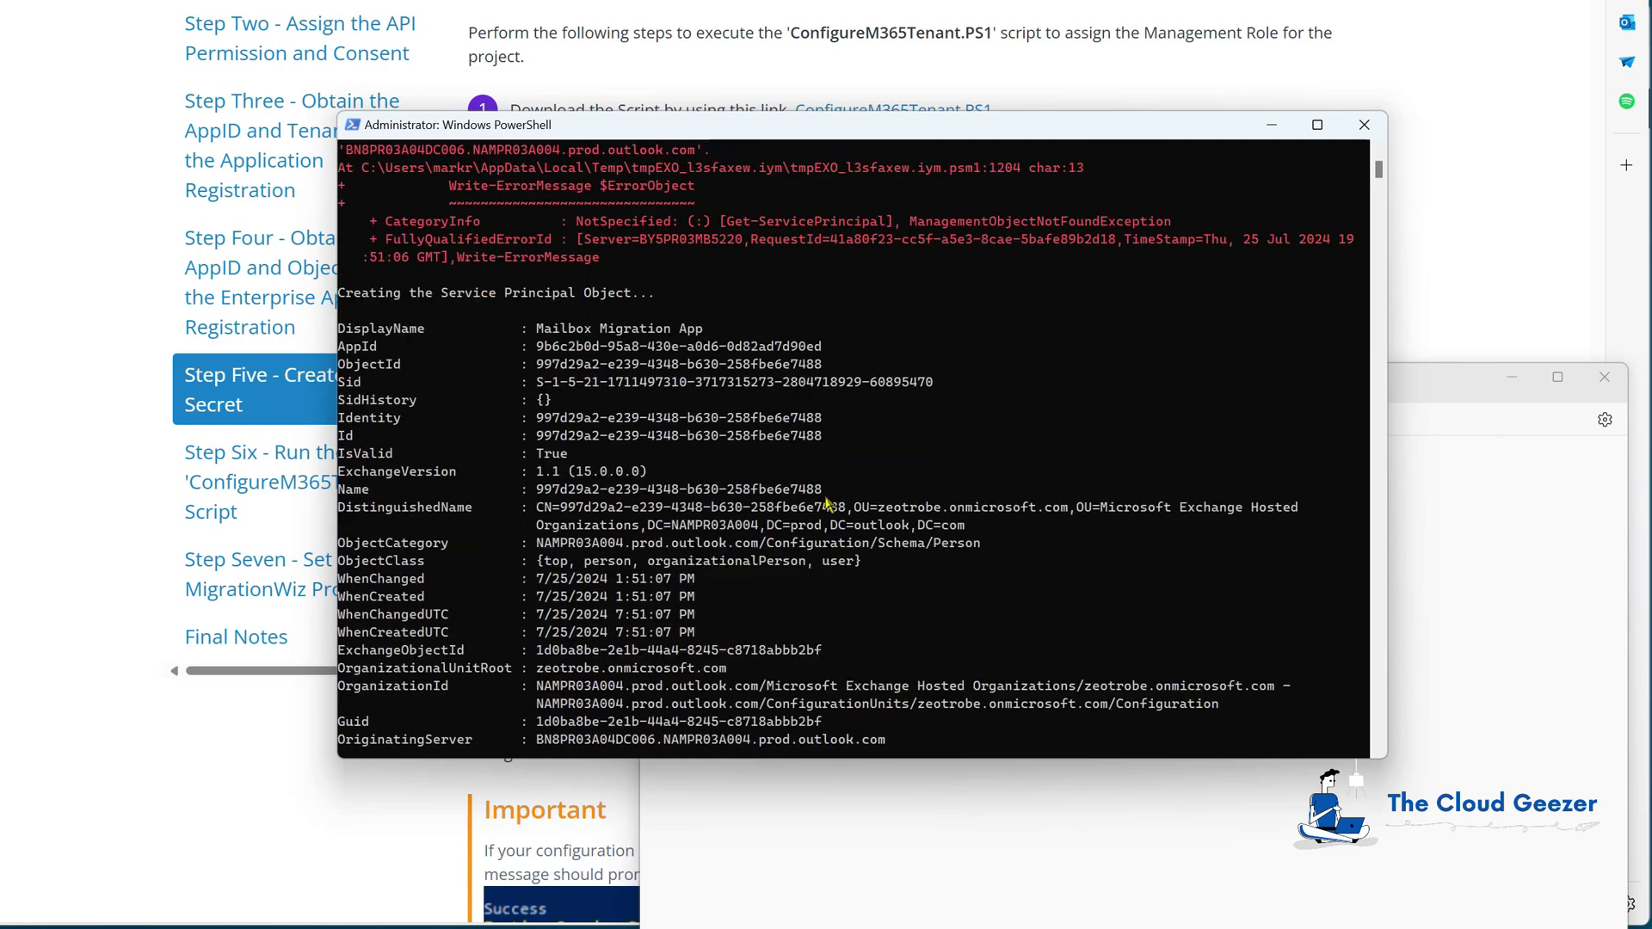
scroll(862, 497, "up", 4)
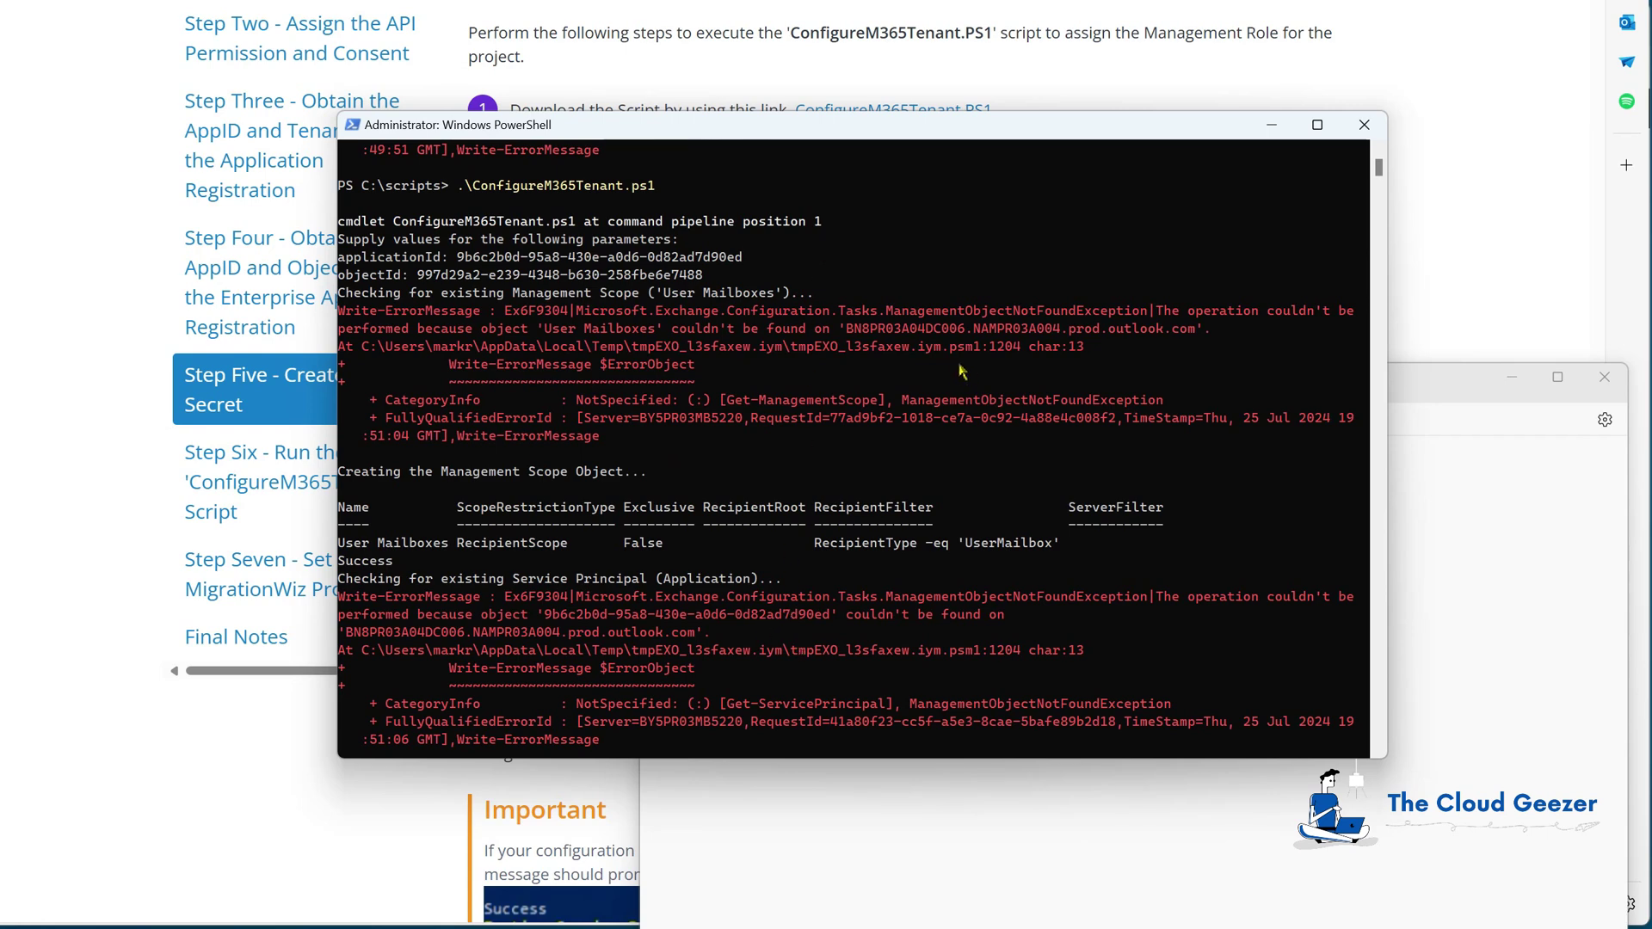
scroll(952, 371, "down", 4)
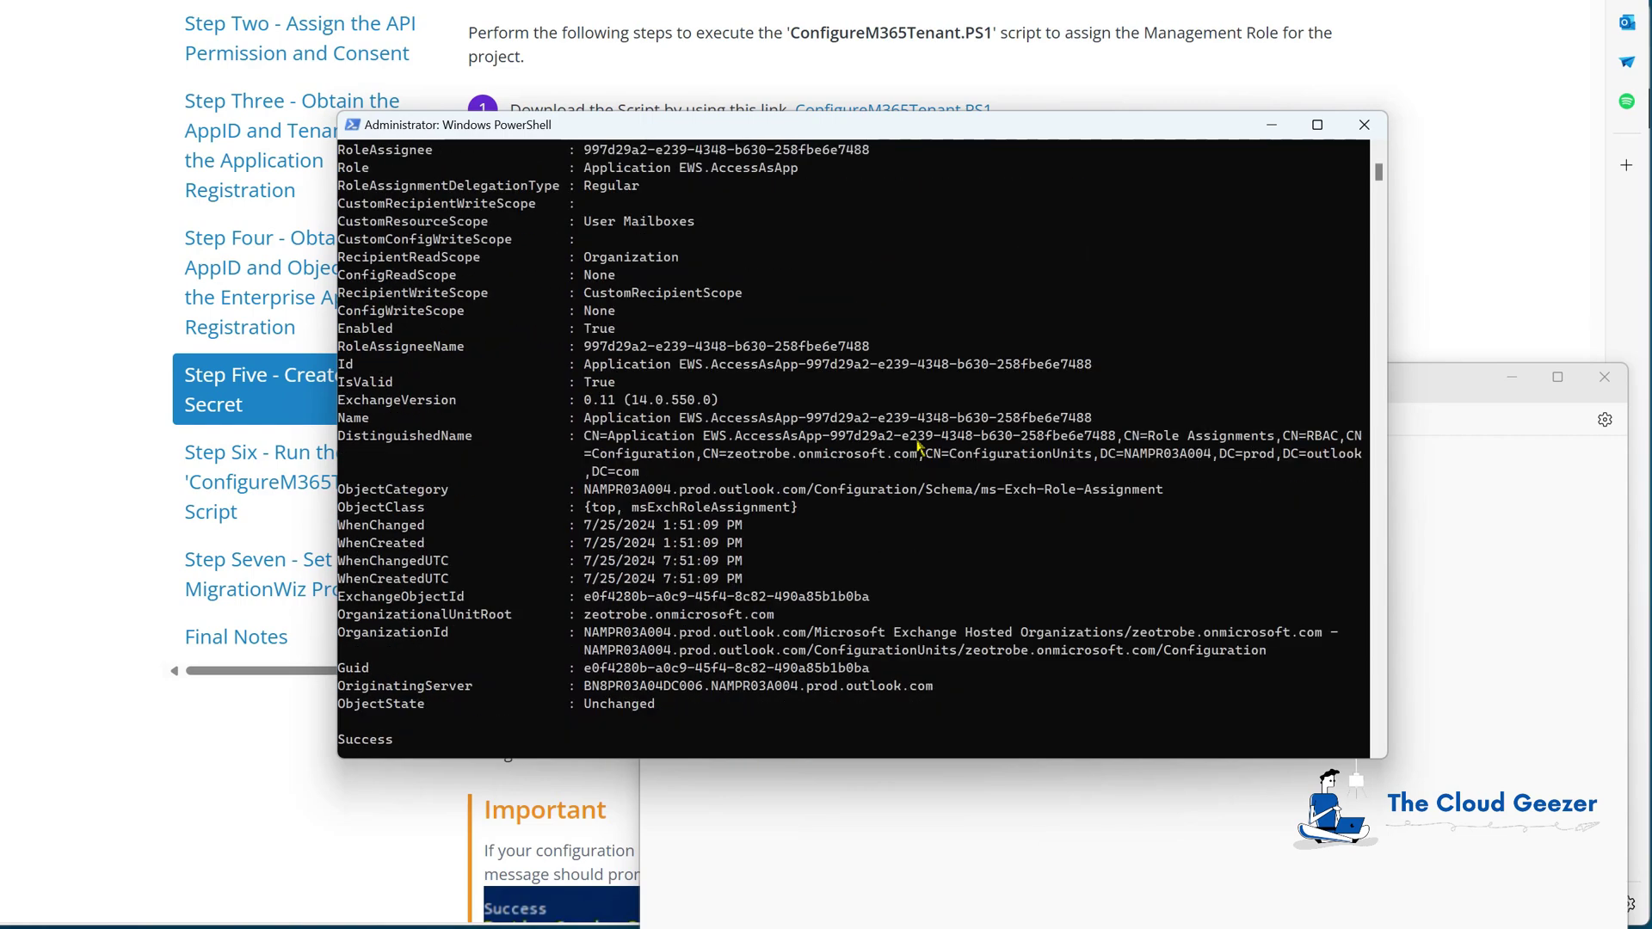
scroll(919, 446, "down", 1)
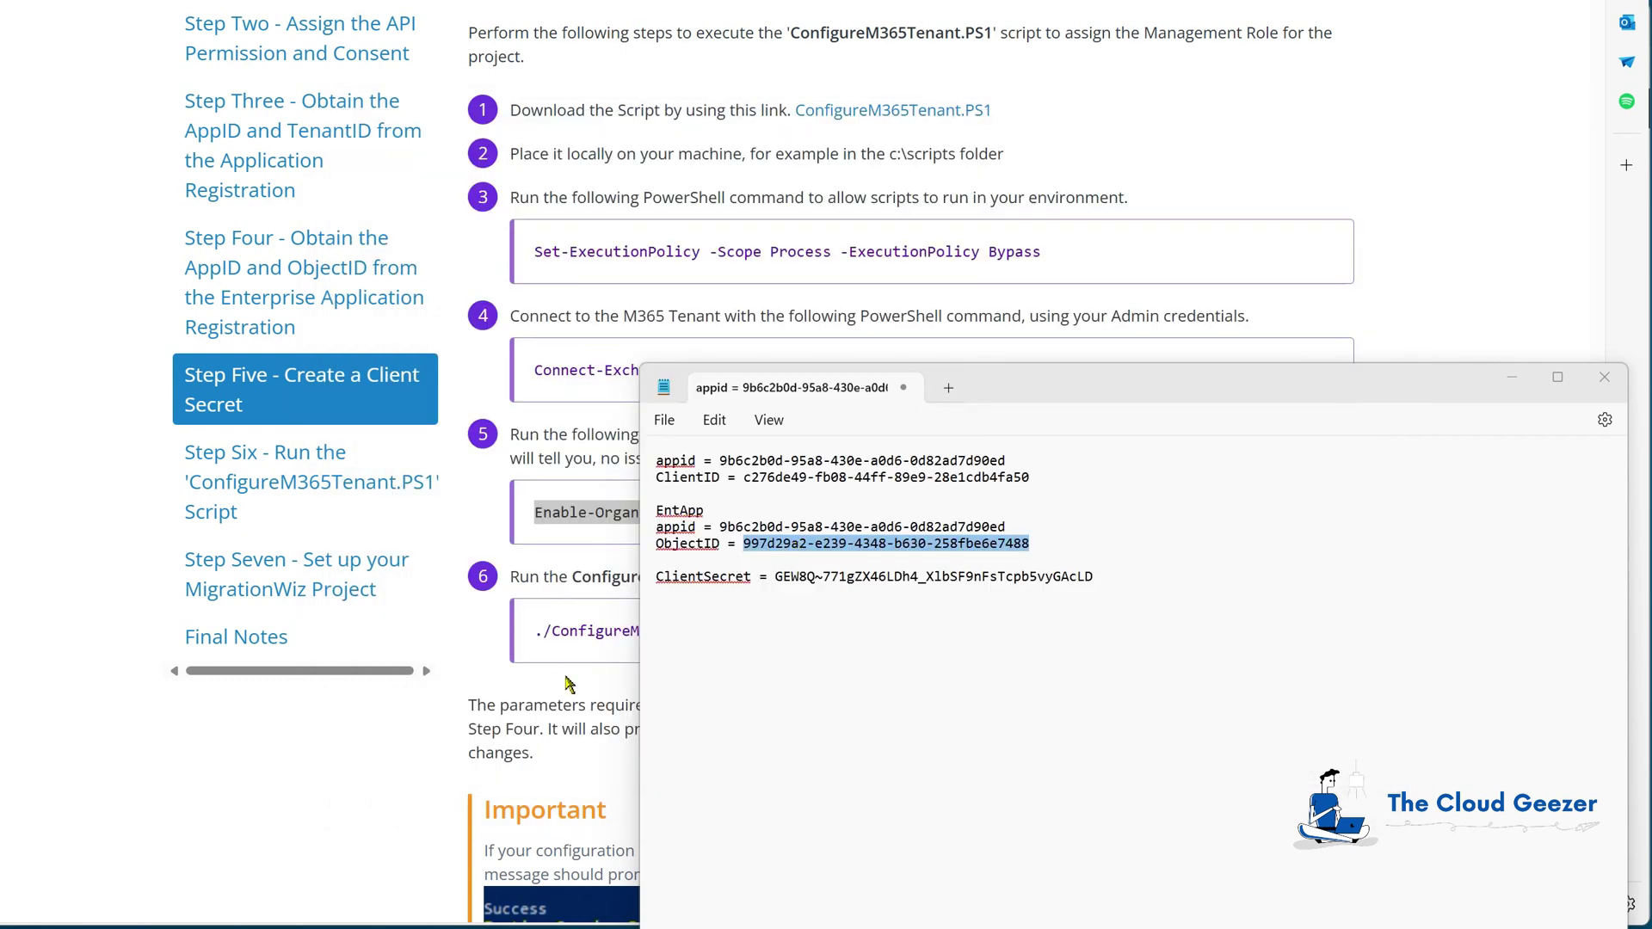
- Return to the setup guide and read the validation commands and the Step Seven instructions for setting up the MigrationWiz project
left_click(567, 688)
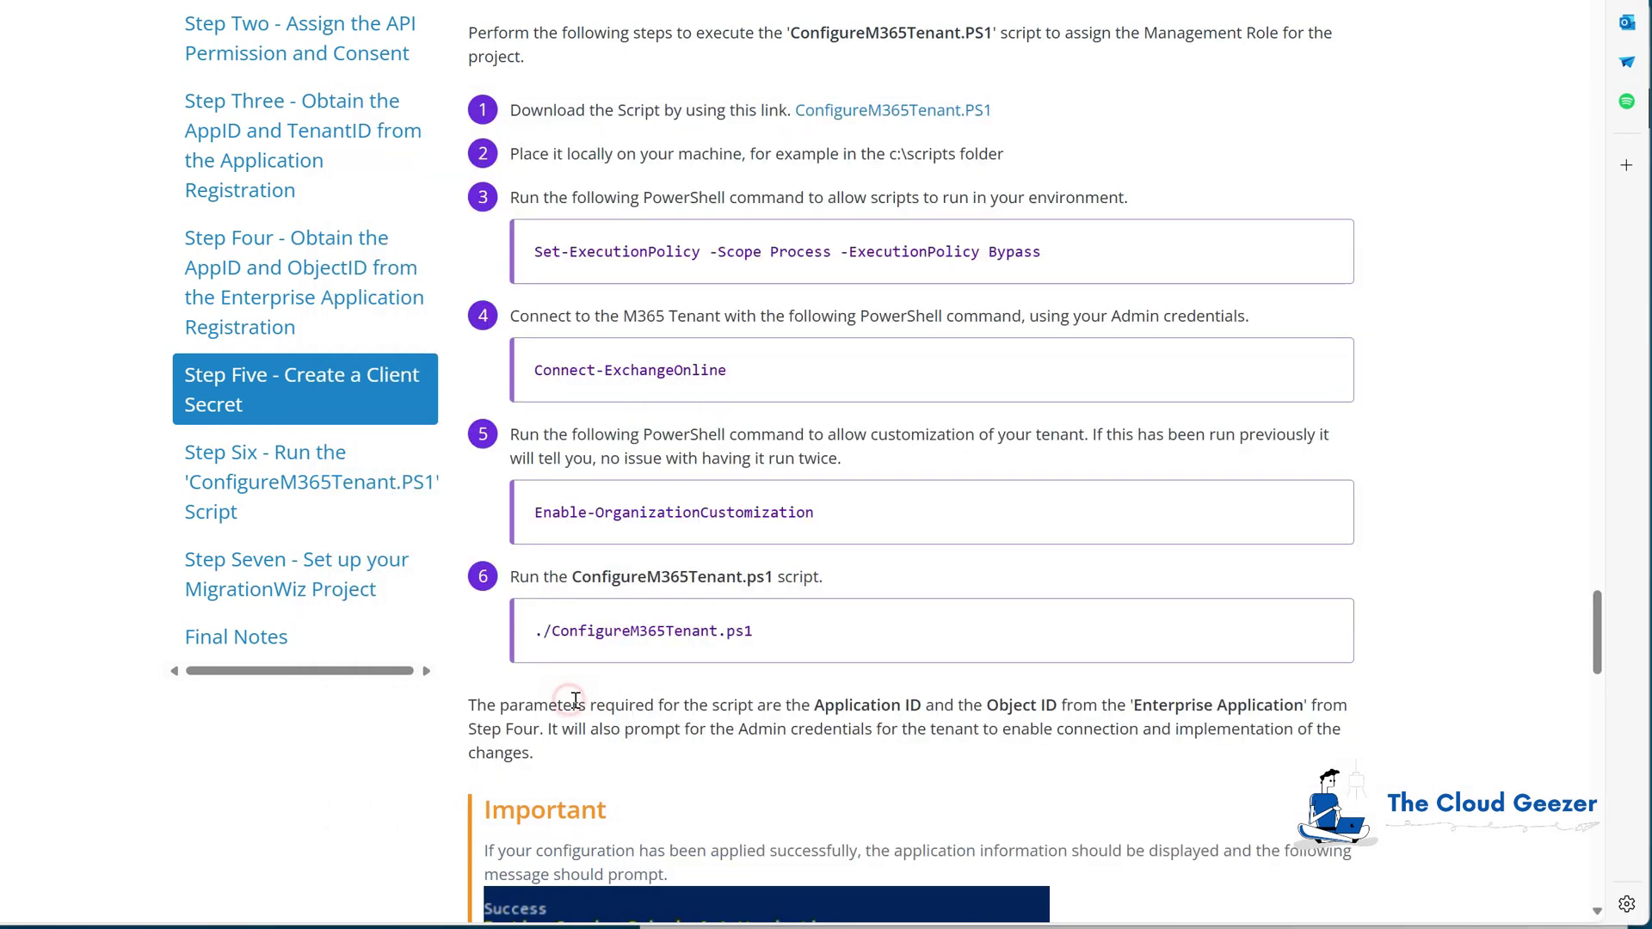
scroll(598, 635, "down", 1)
scroll(597, 634, "down", 4)
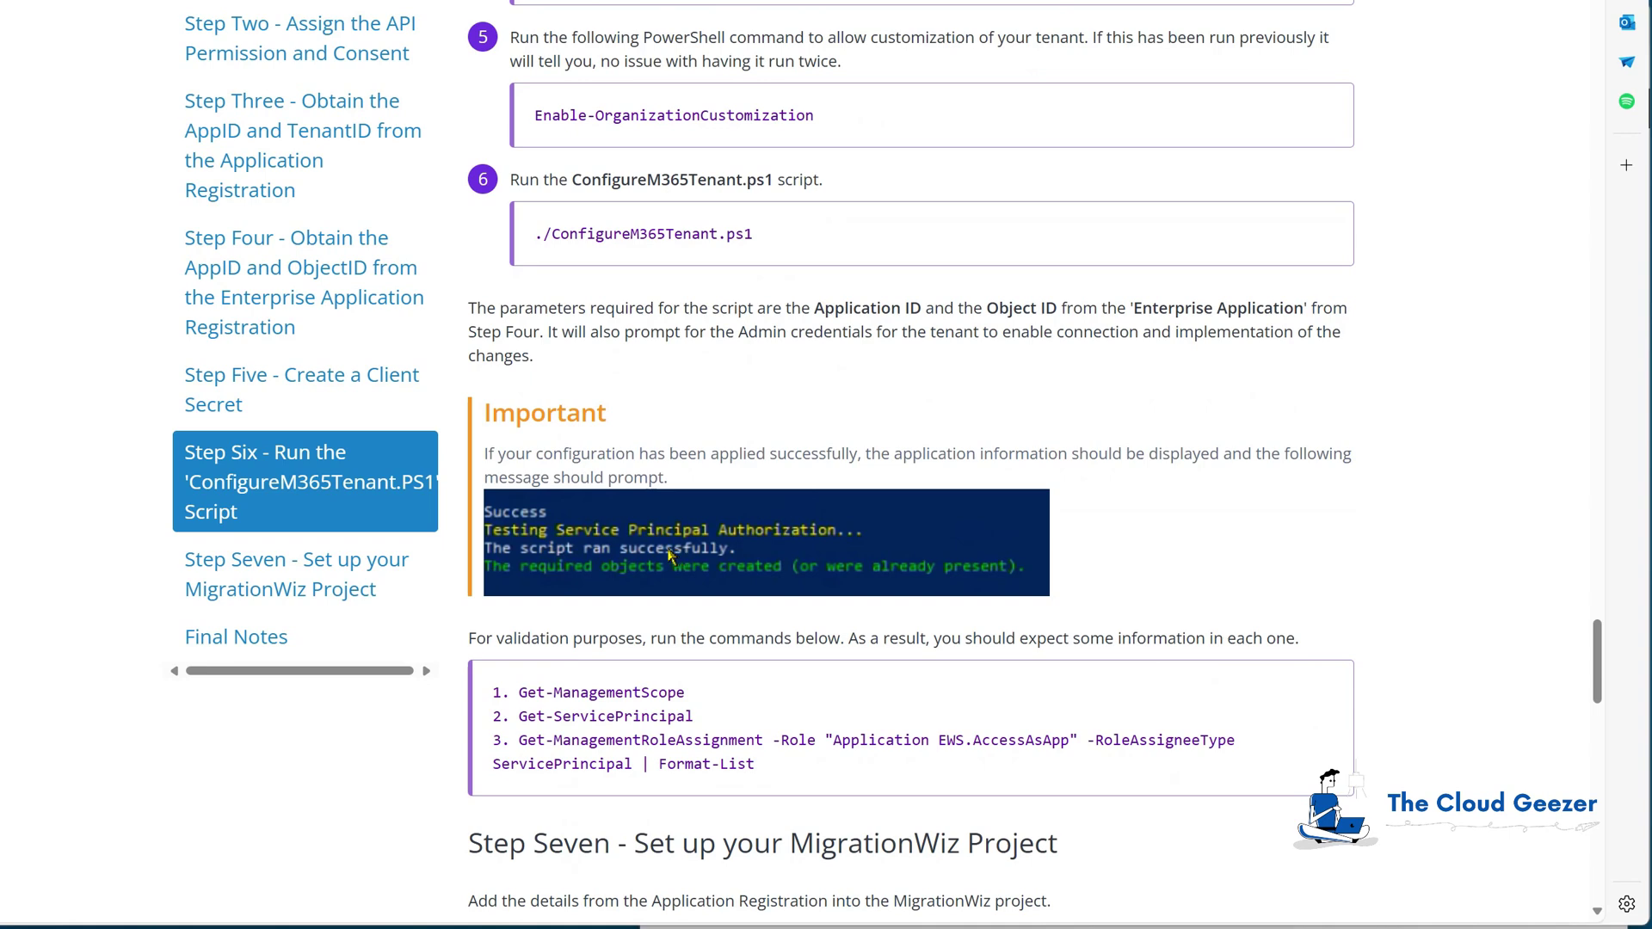
scroll(662, 564, "down", 2)
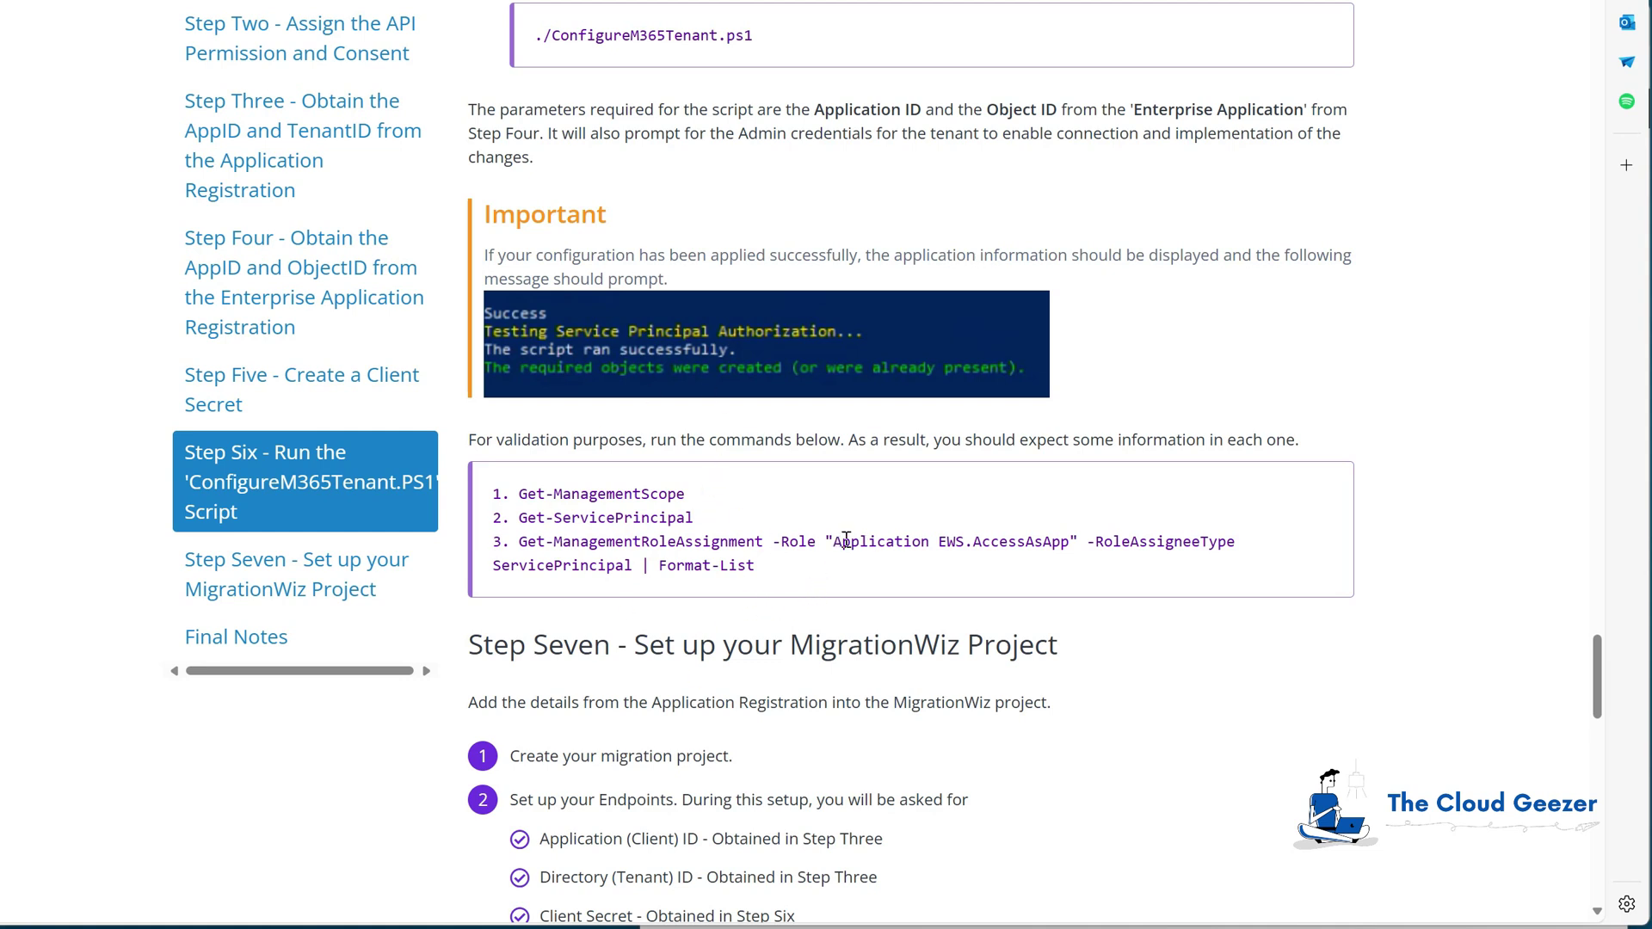
scroll(845, 539, "down", 1)
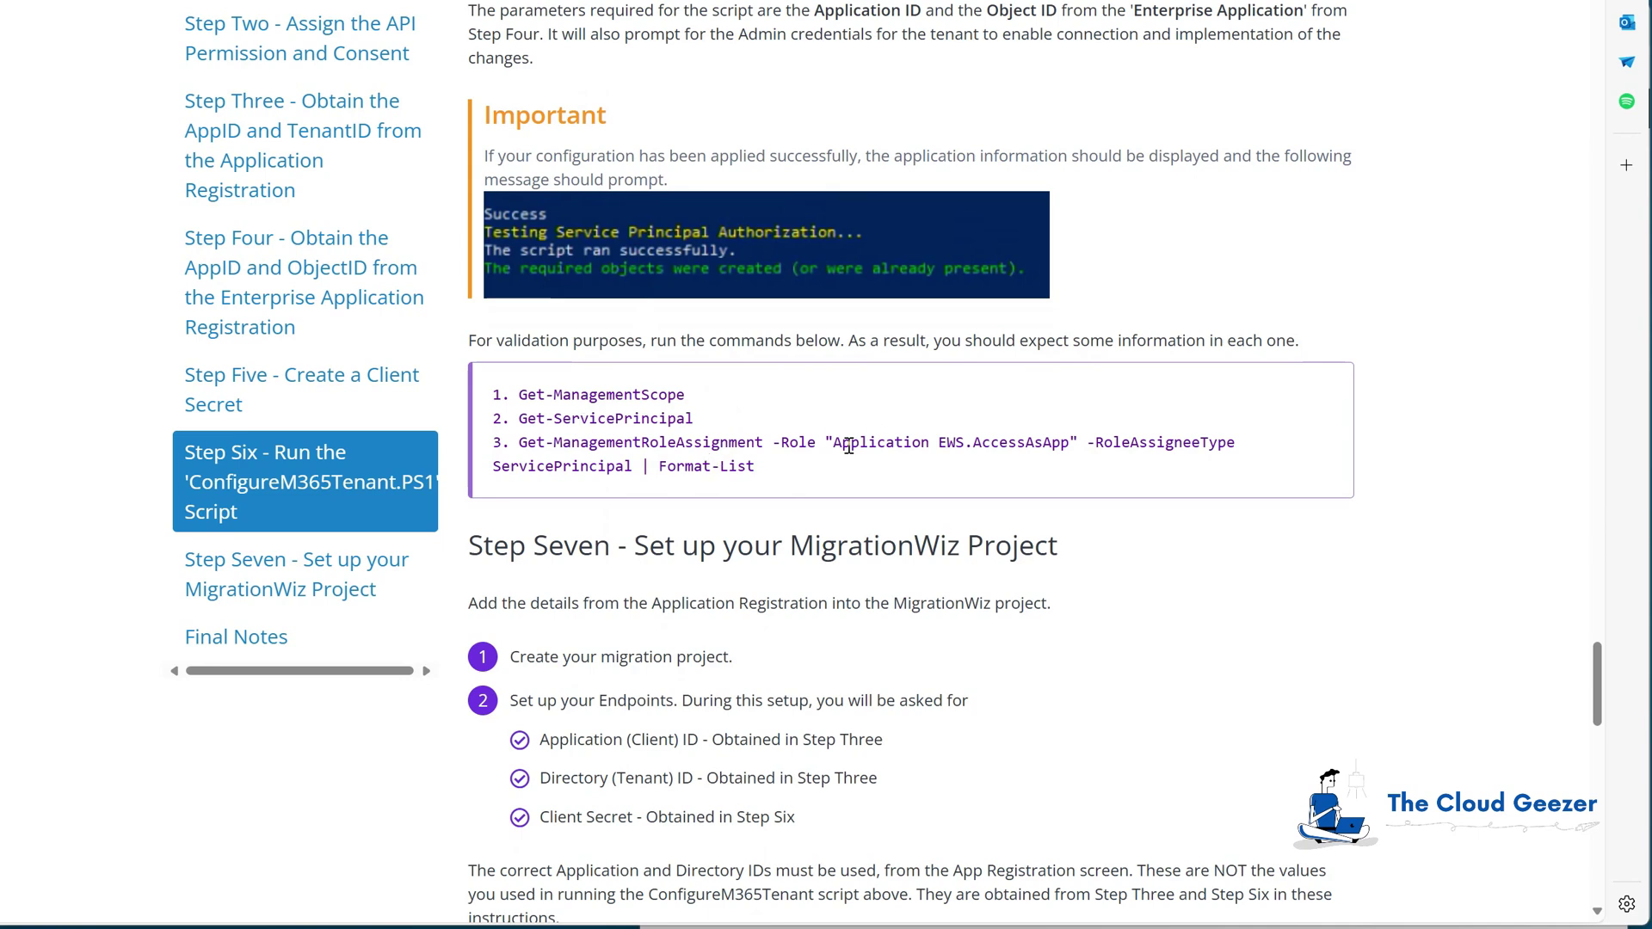
scroll(848, 448, "down", 1)
scroll(847, 447, "down", 1)
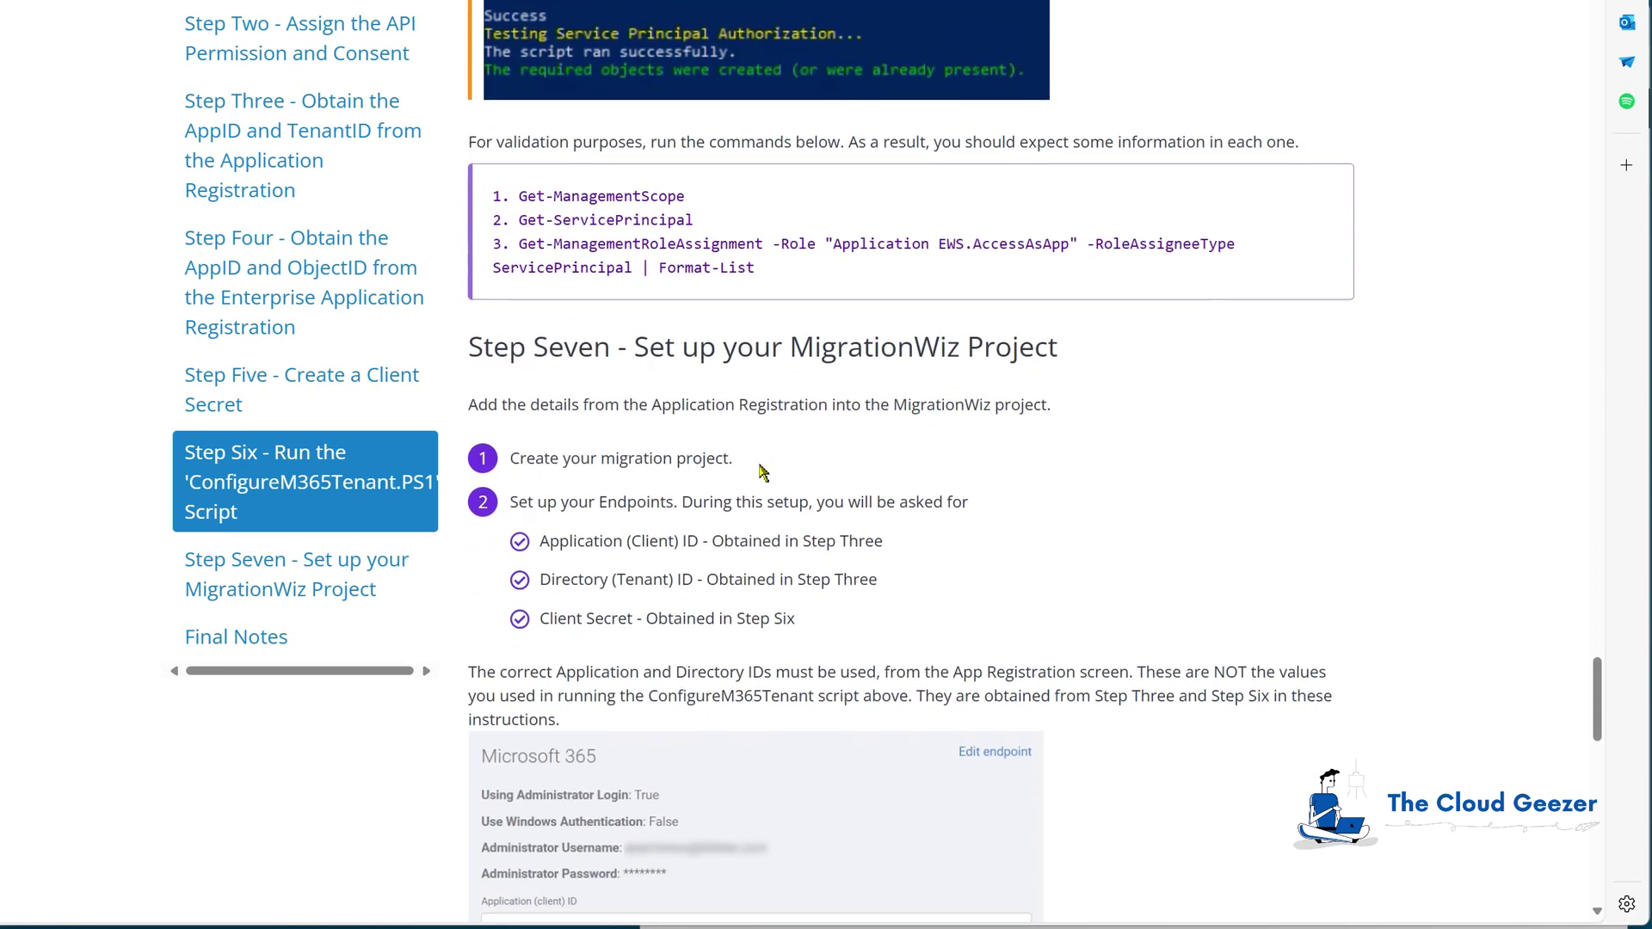
scroll(760, 472, "down", 1)
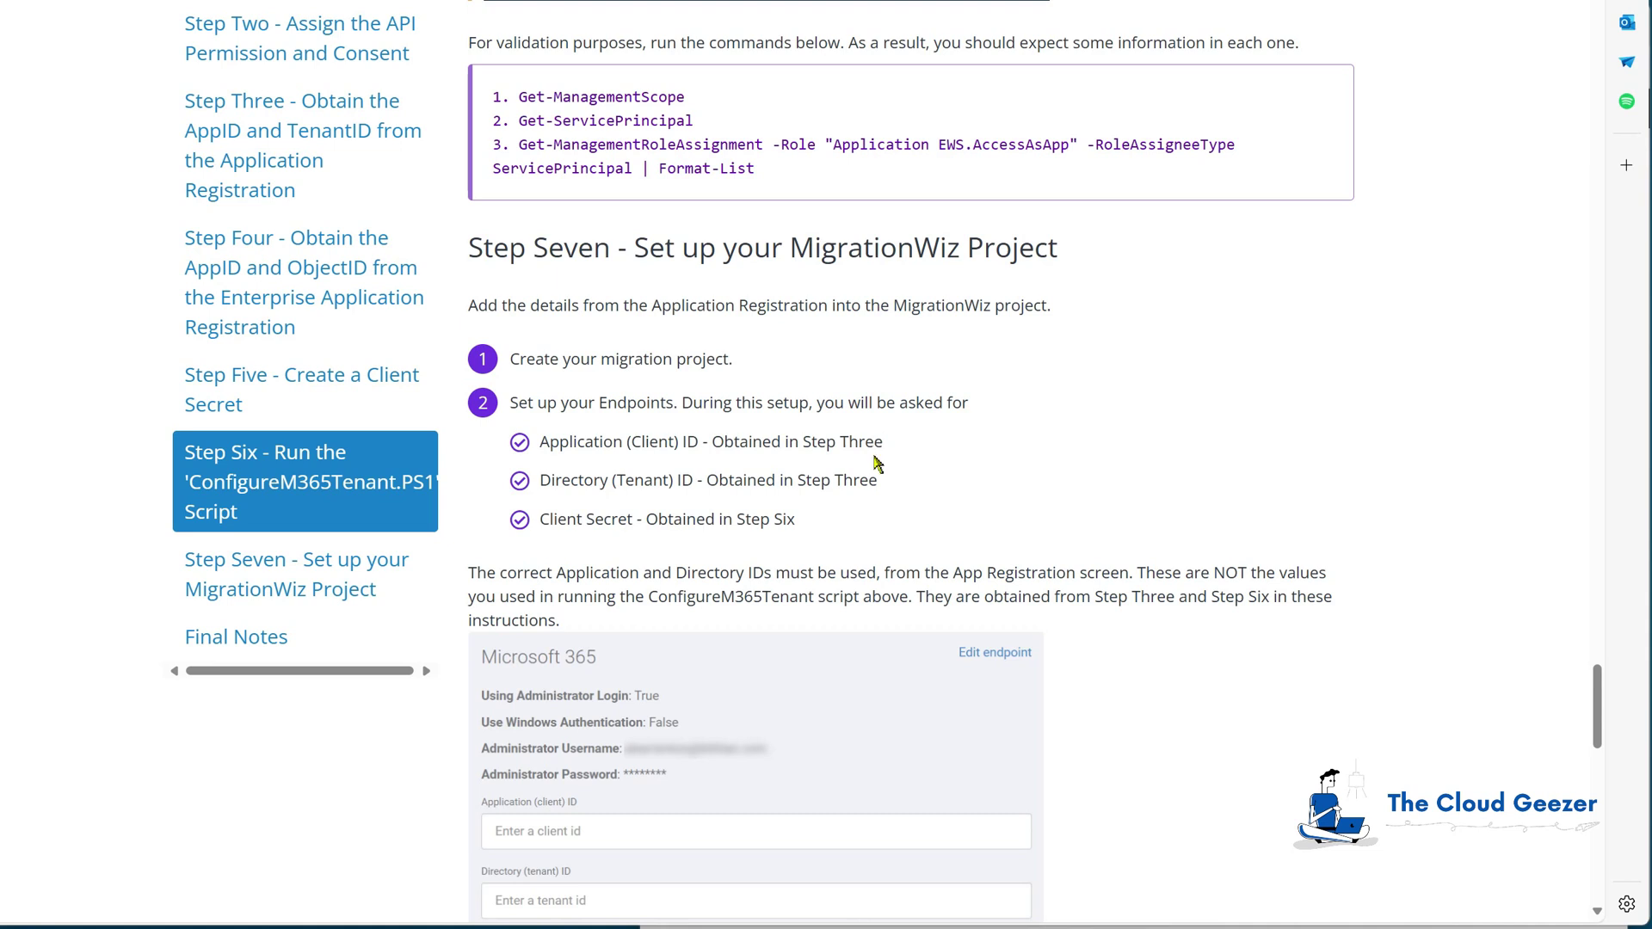
scroll(761, 527, "down", 4)
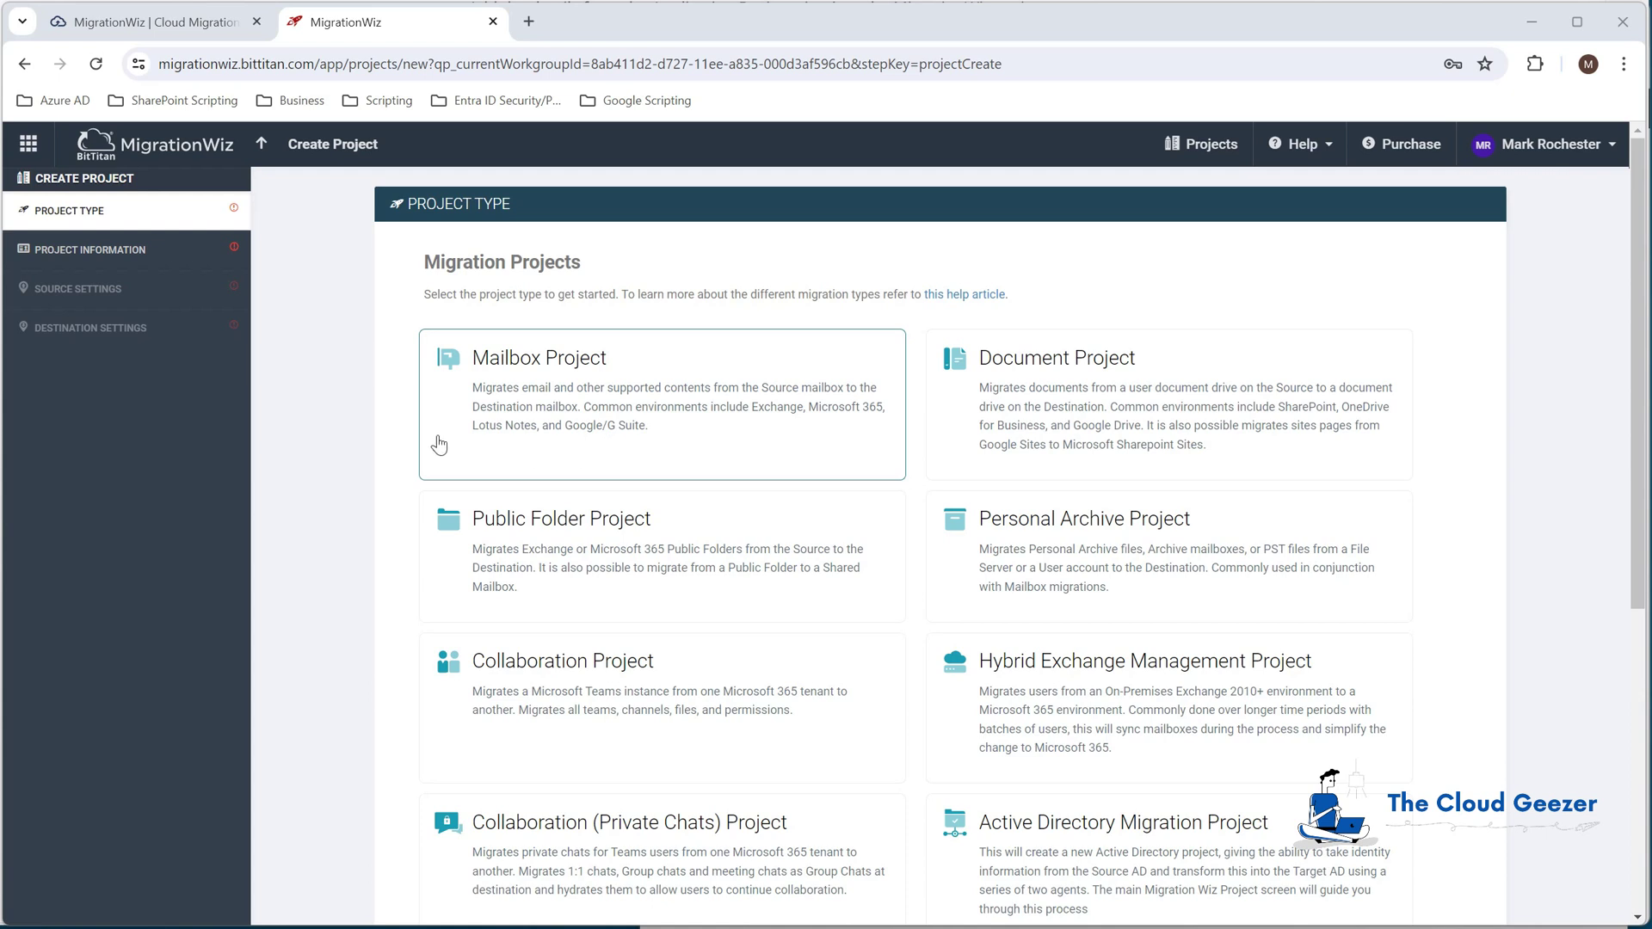
- In MigrationWiz, create a Mailbox Project named Test Project 1 for the customer Migration Frog and proceed to the source settings
left_click(631, 394)
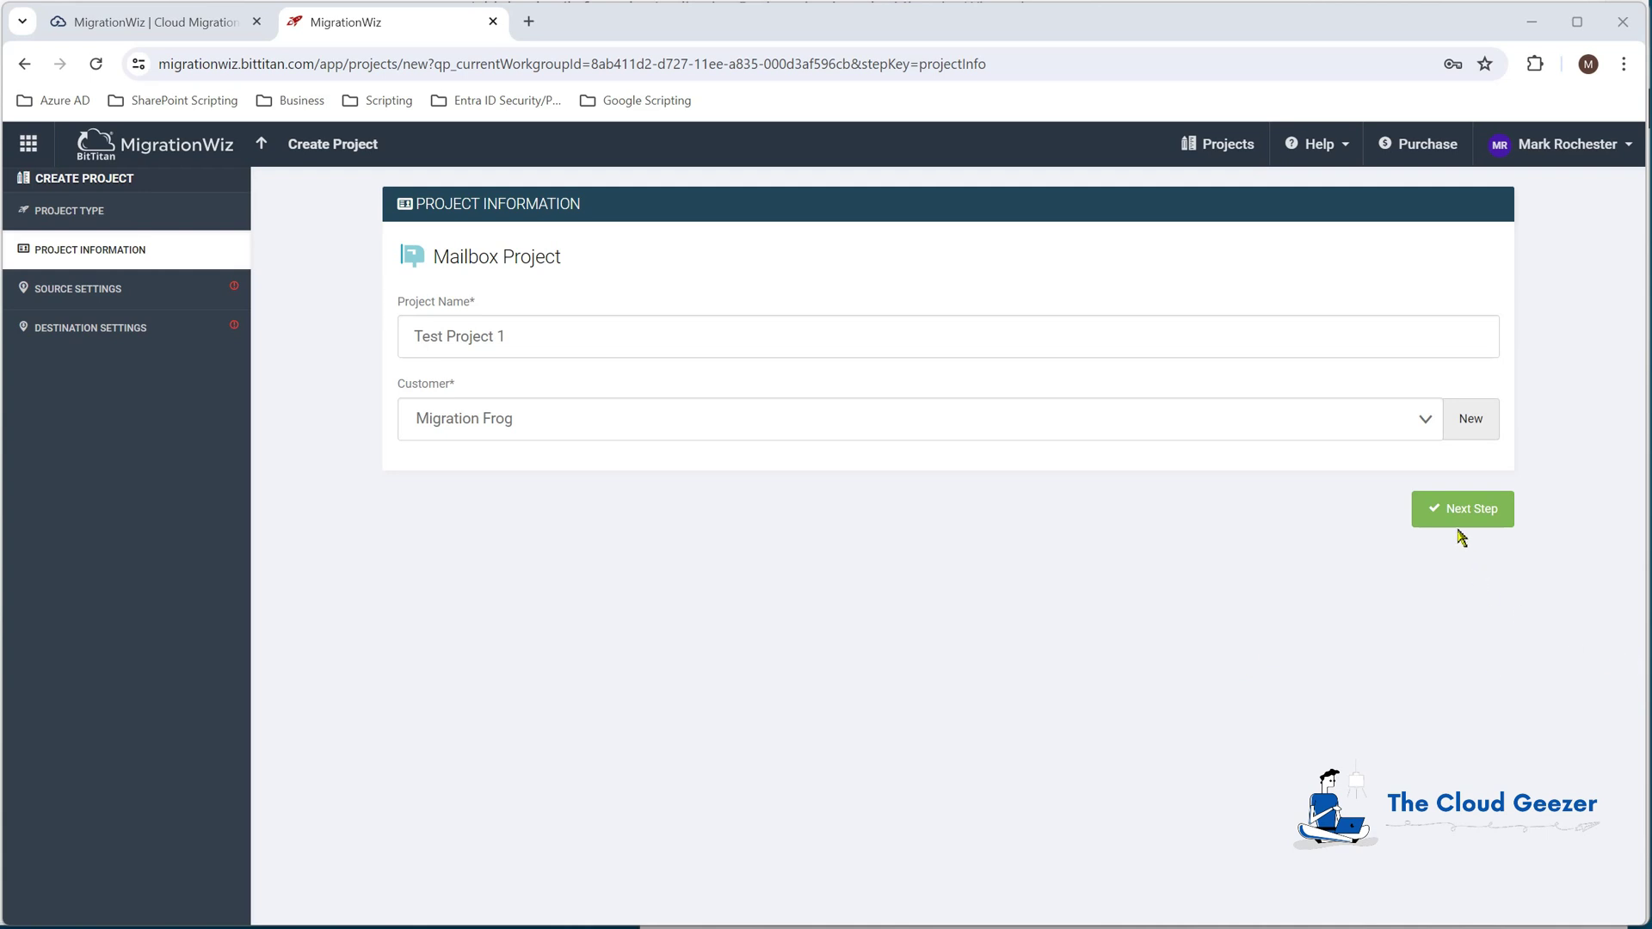
left_click(1460, 513)
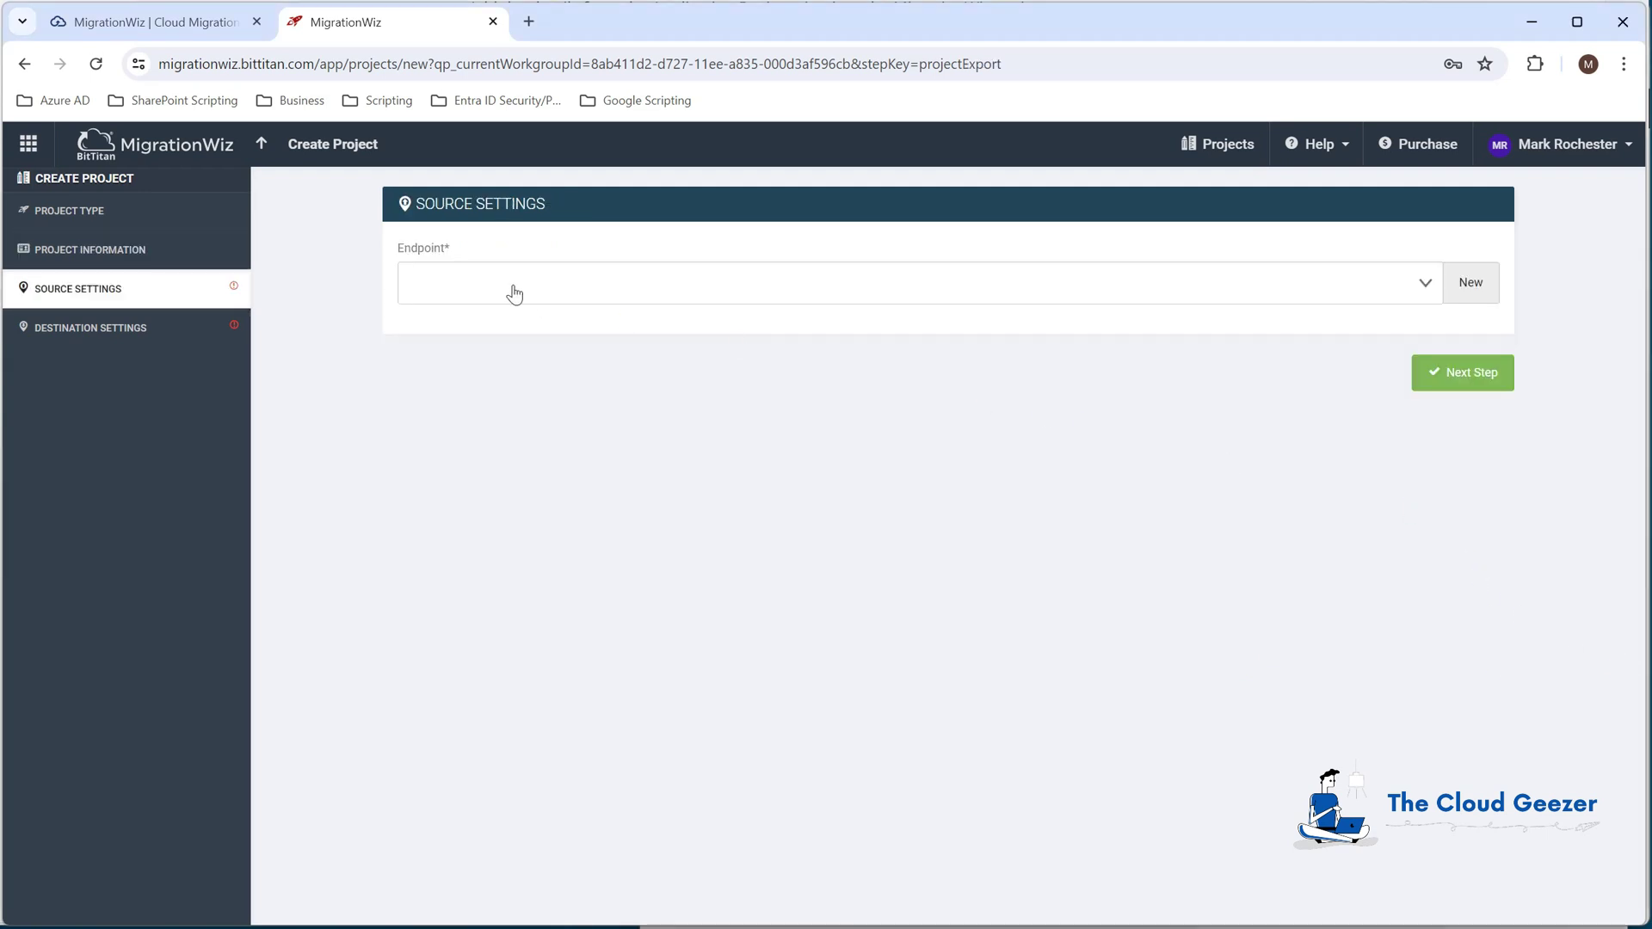
- Start a new source endpoint named Zeotrobe Tenant - M365 and set its endpoint type to Microsoft 365
left_click(1485, 293)
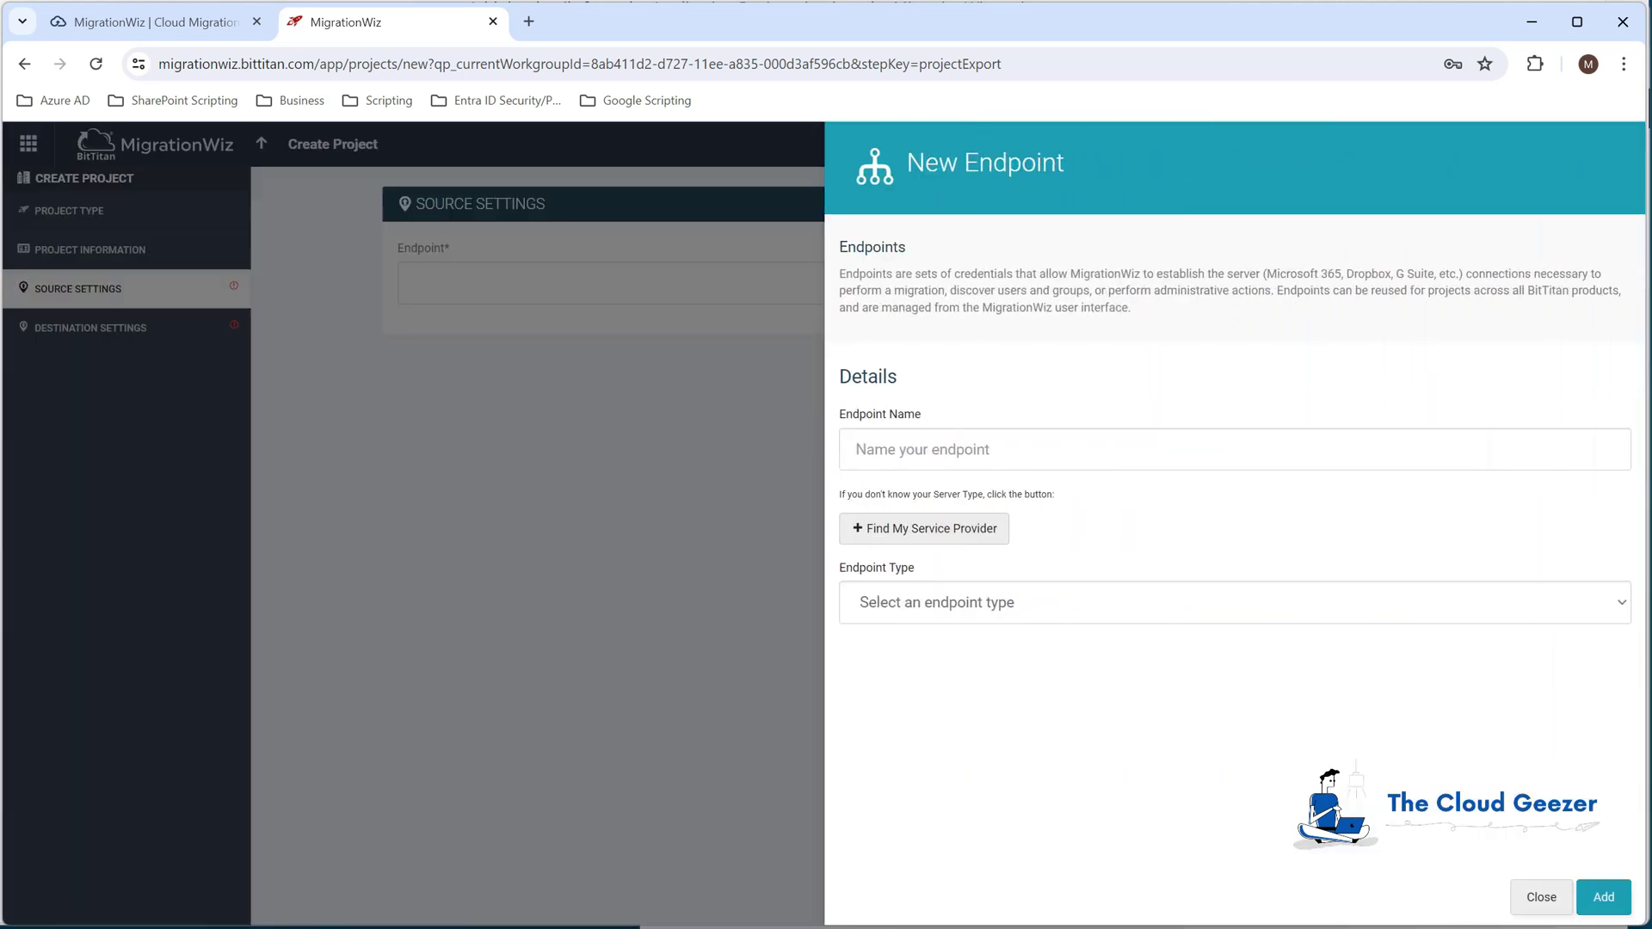
key("ctrl+v")
left_click(992, 604)
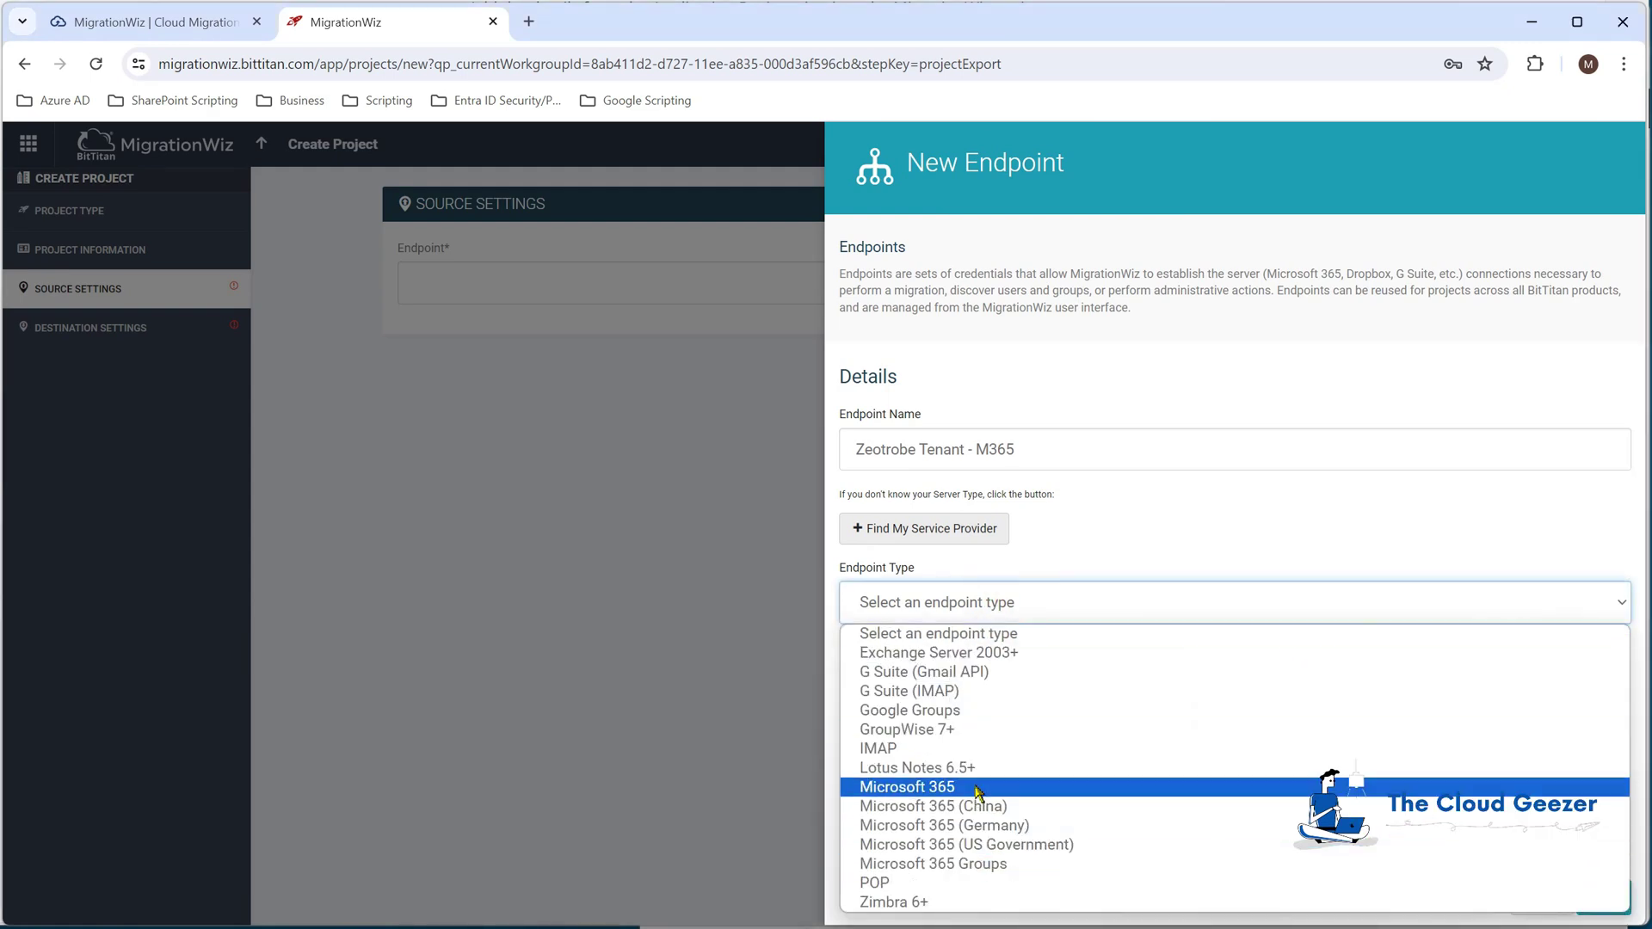
left_click(974, 785)
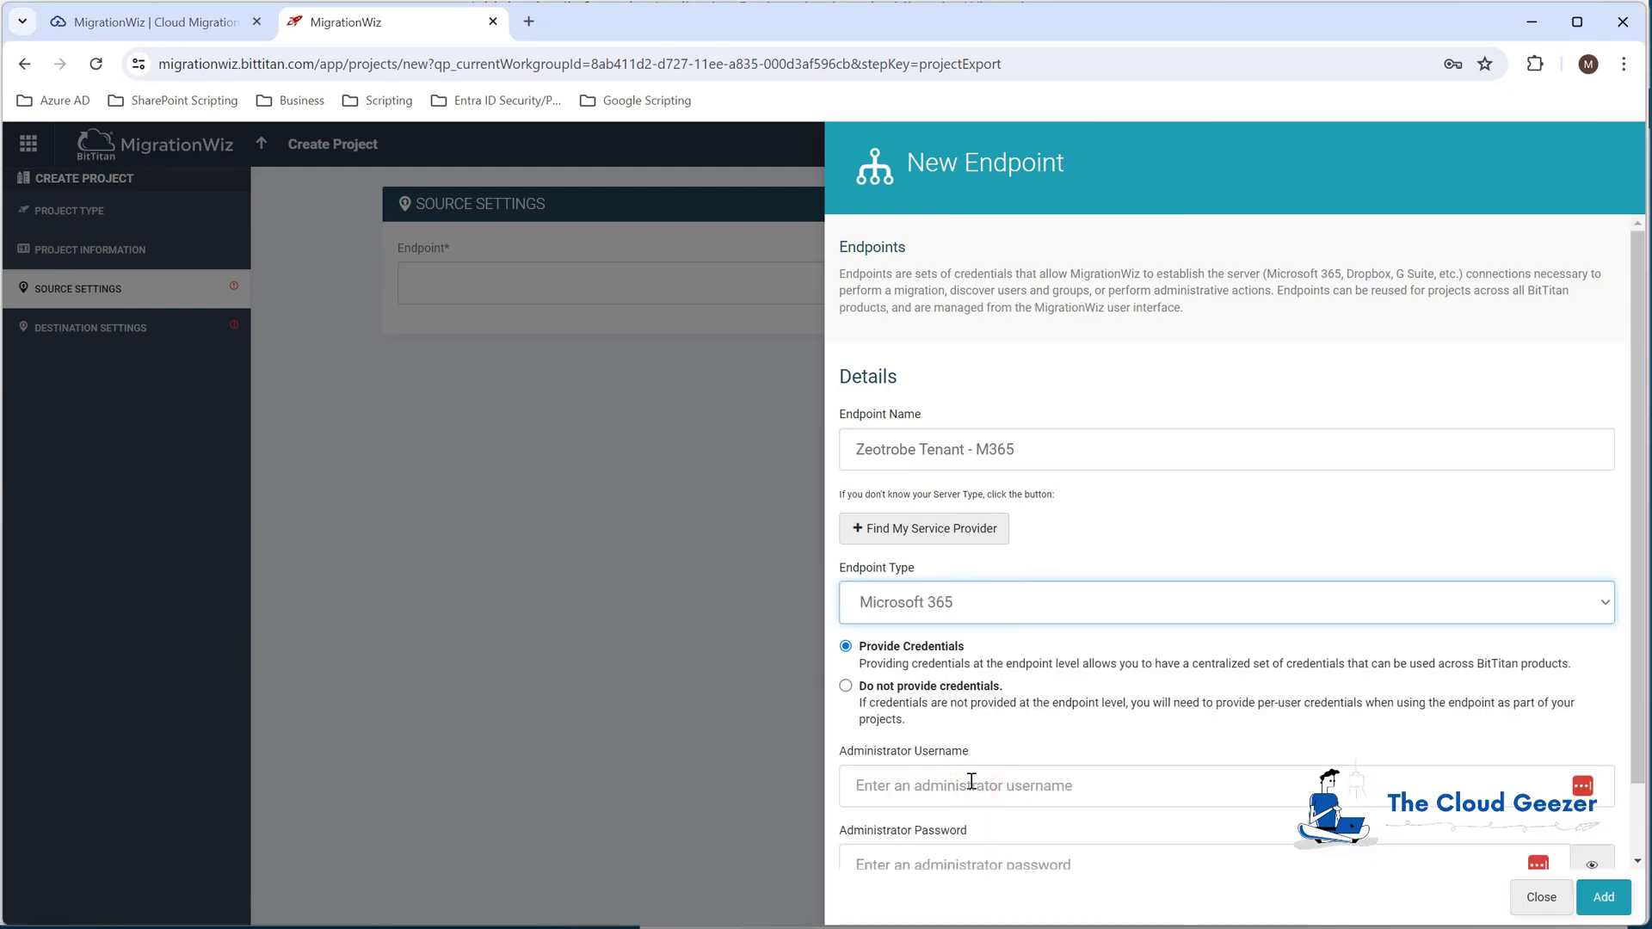
- Fill in the source endpoint's administrator username and password from the saved zeotrobe.com login and add the endpoint
left_click(980, 785)
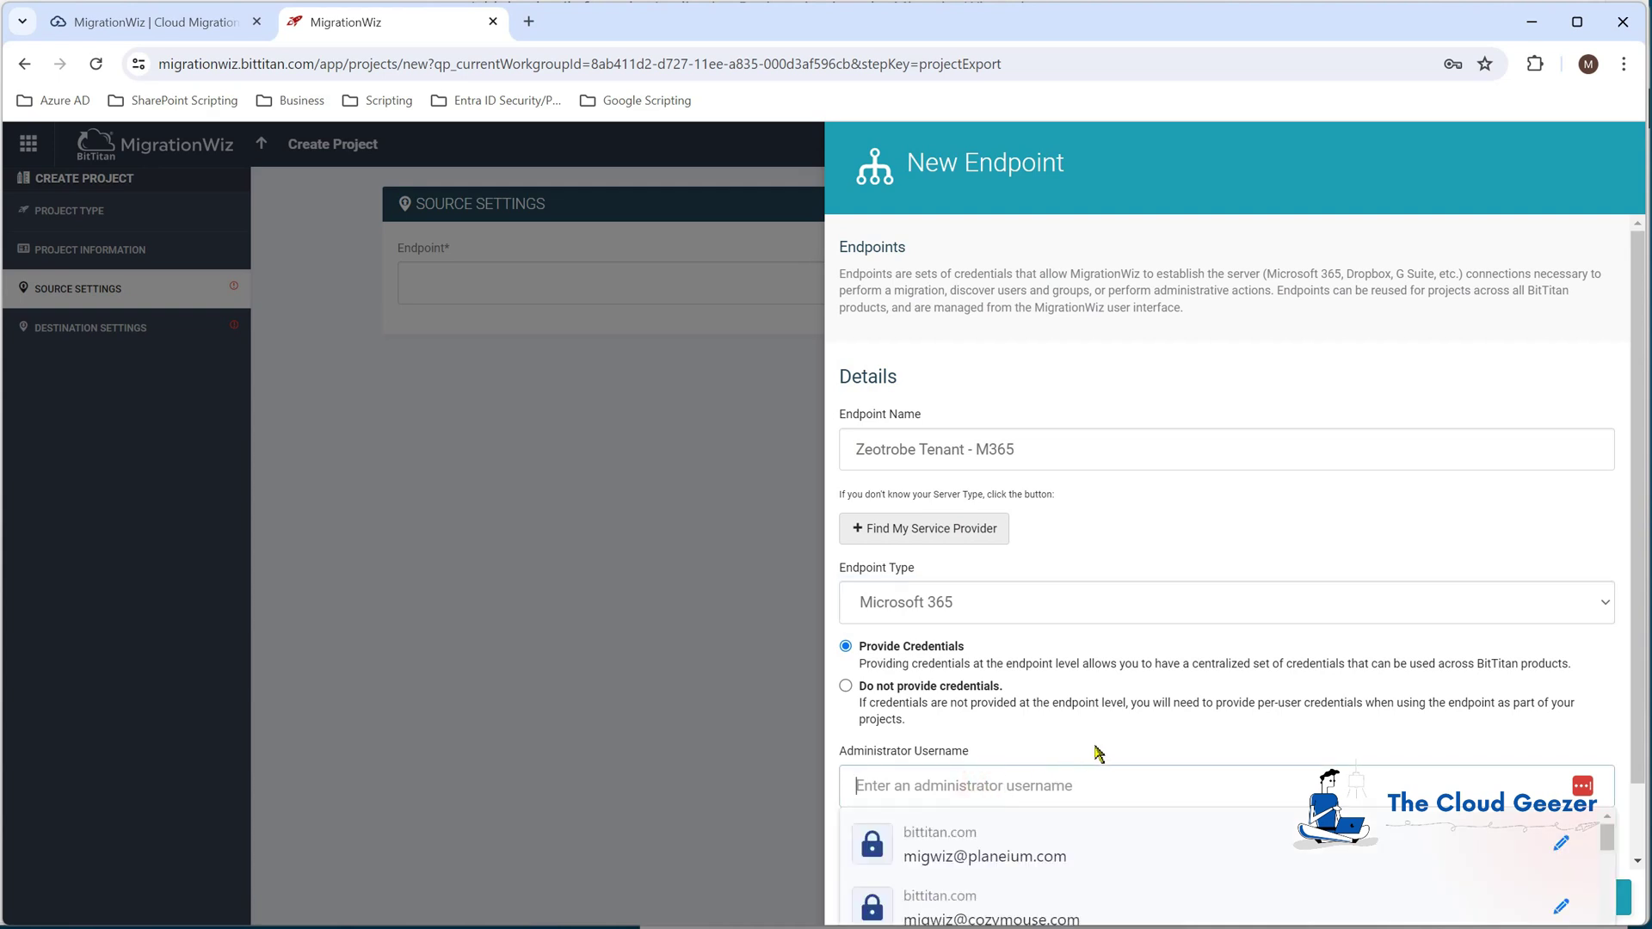
left_click(1217, 841)
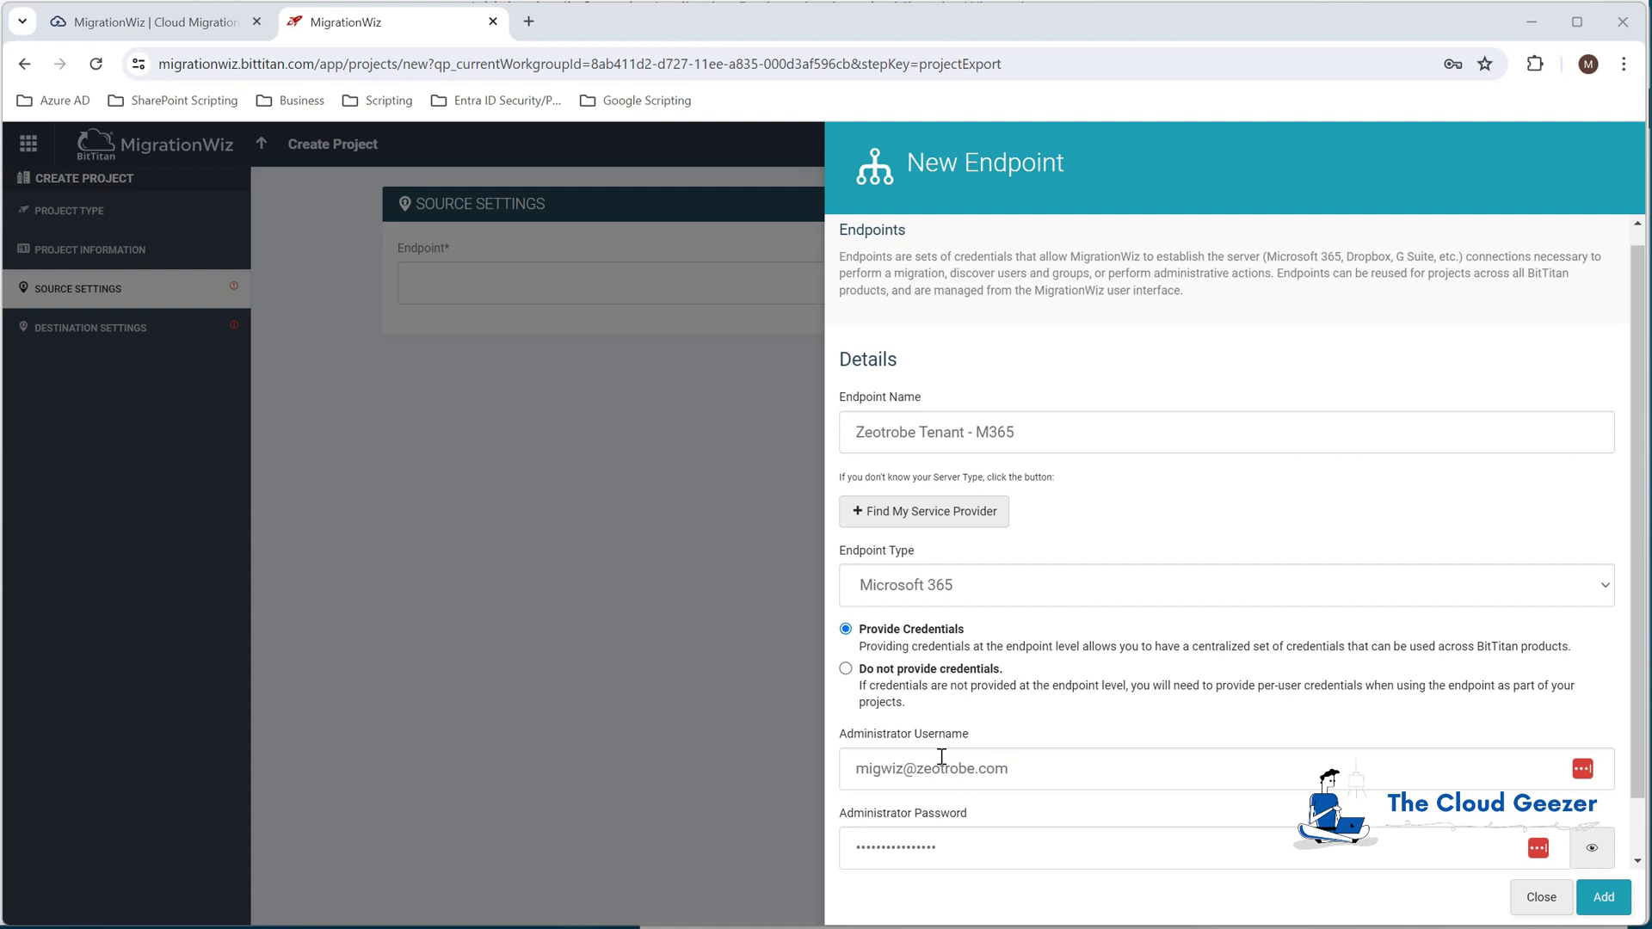
left_click(1603, 897)
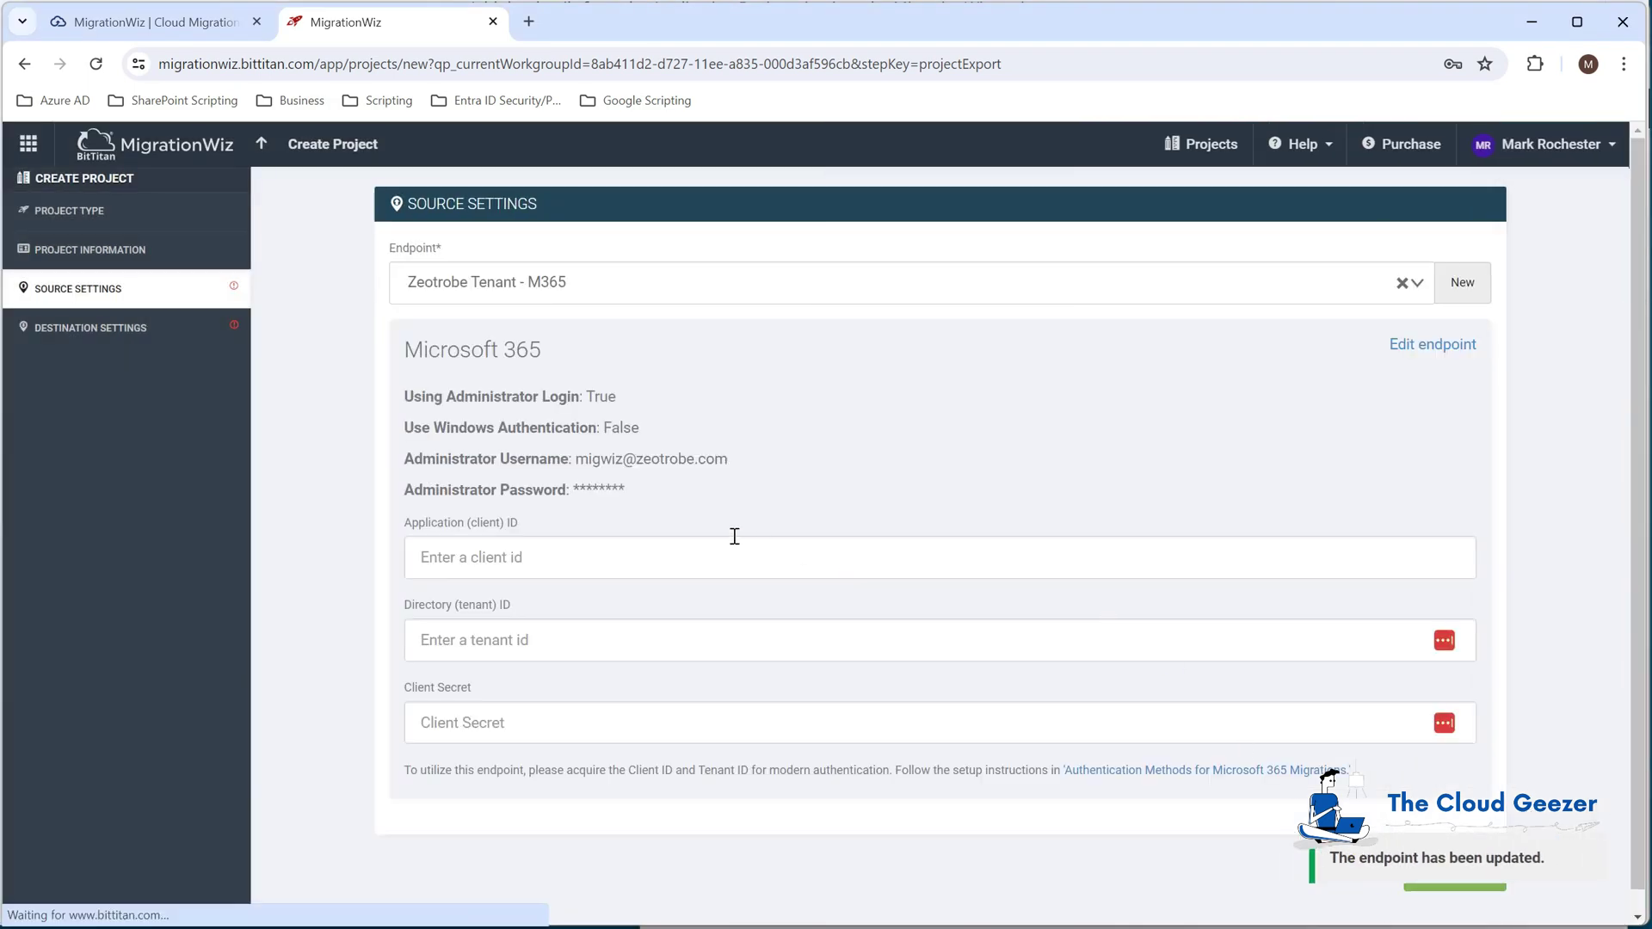
left_click(1430, 301)
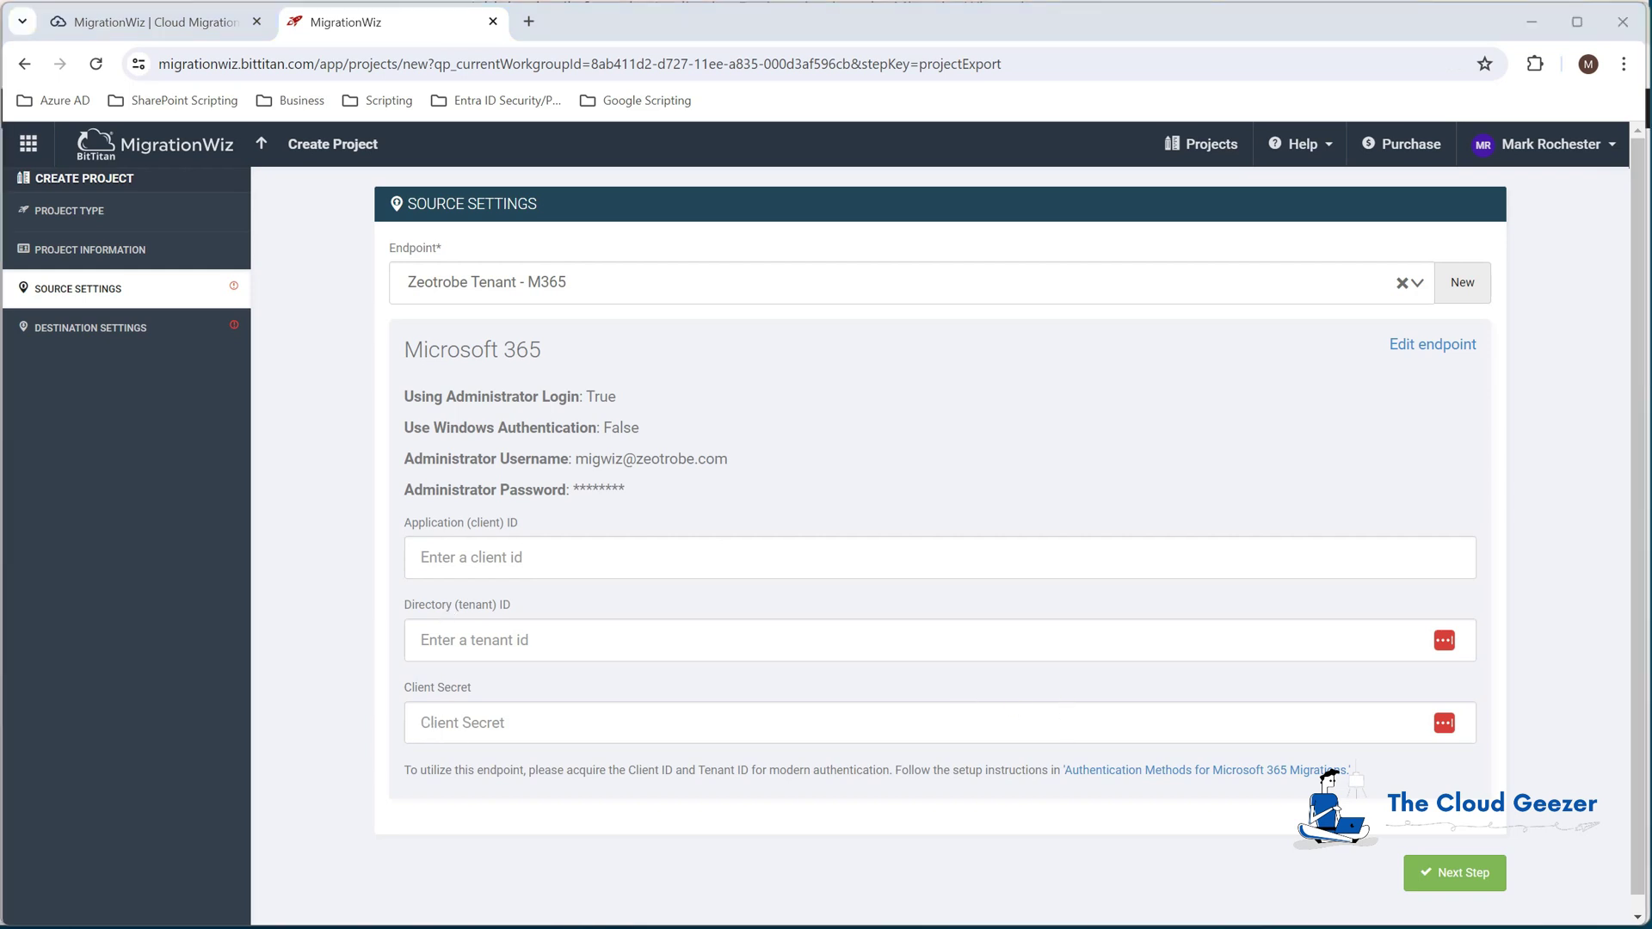
- Copy the AppID from the Notepad notes into the source endpoint's Application (client) ID in MigrationWiz
left_click(979, 925)
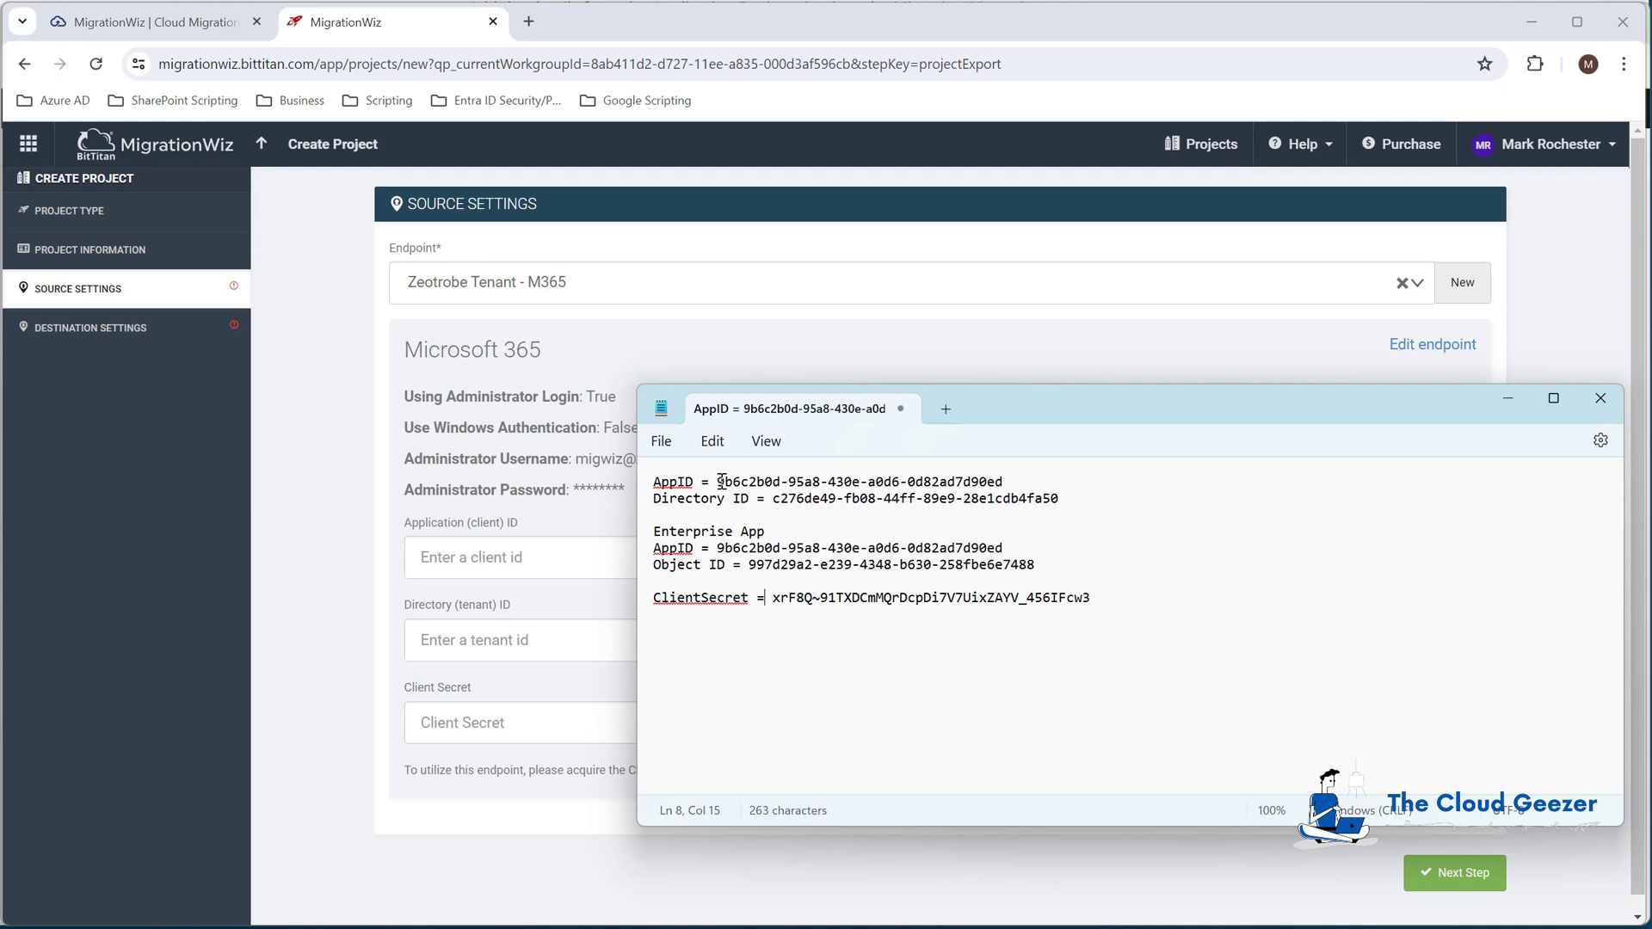
left_click_drag(719, 482, 1003, 486)
key("ctrl+c")
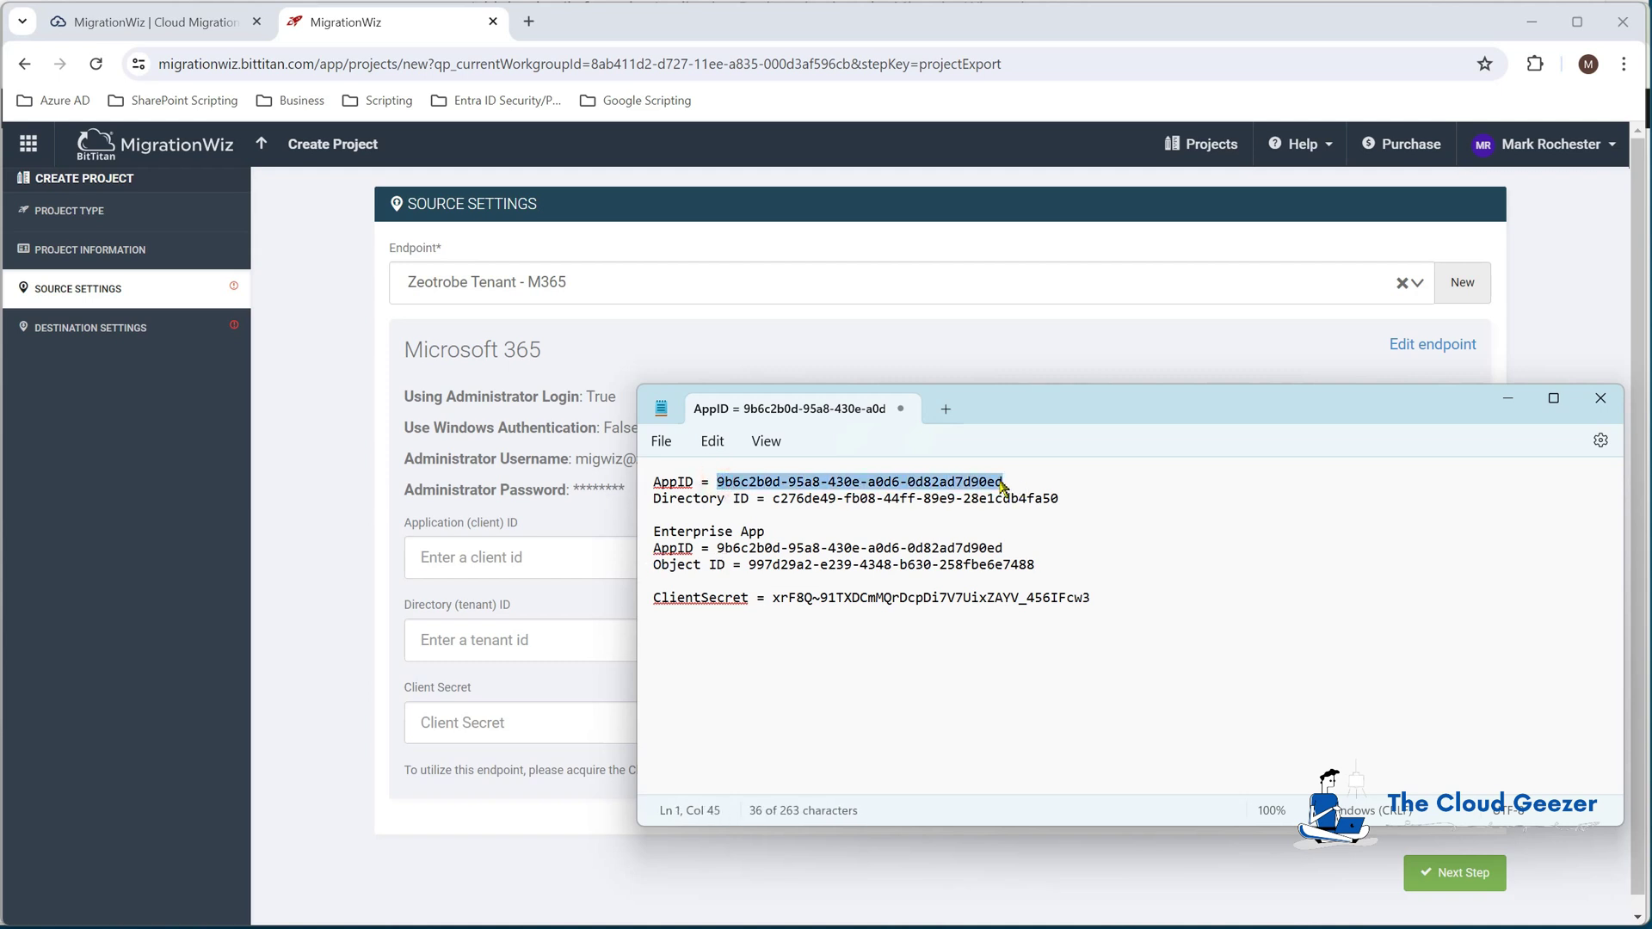
left_click(545, 557)
key("ctrl+v")
- Copy the Directory ID from the Notepad notes into the source endpoint's Directory (tenant) ID in MigrationWiz
key("alt+Tab")
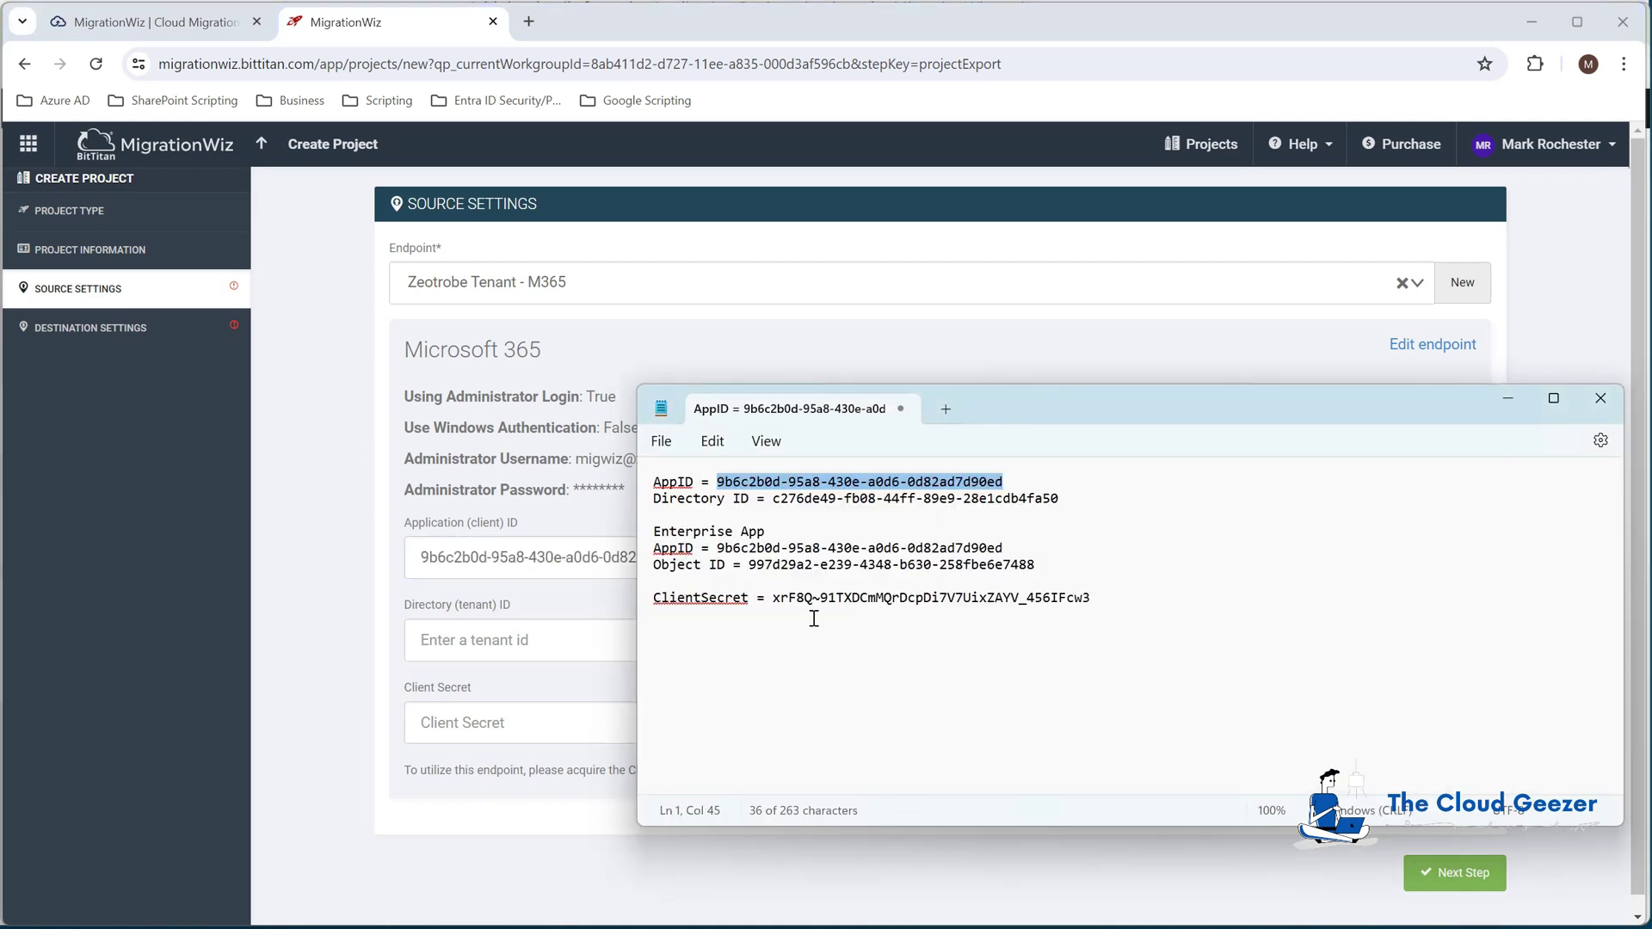
left_click_drag(772, 499, 1060, 499)
key("ctrl+c")
left_click(564, 645)
key("ctrl+v")
- Copy the client secret from the Notepad notes into the source endpoint's Client Secret and proceed to the destination settings
key("alt+Tab")
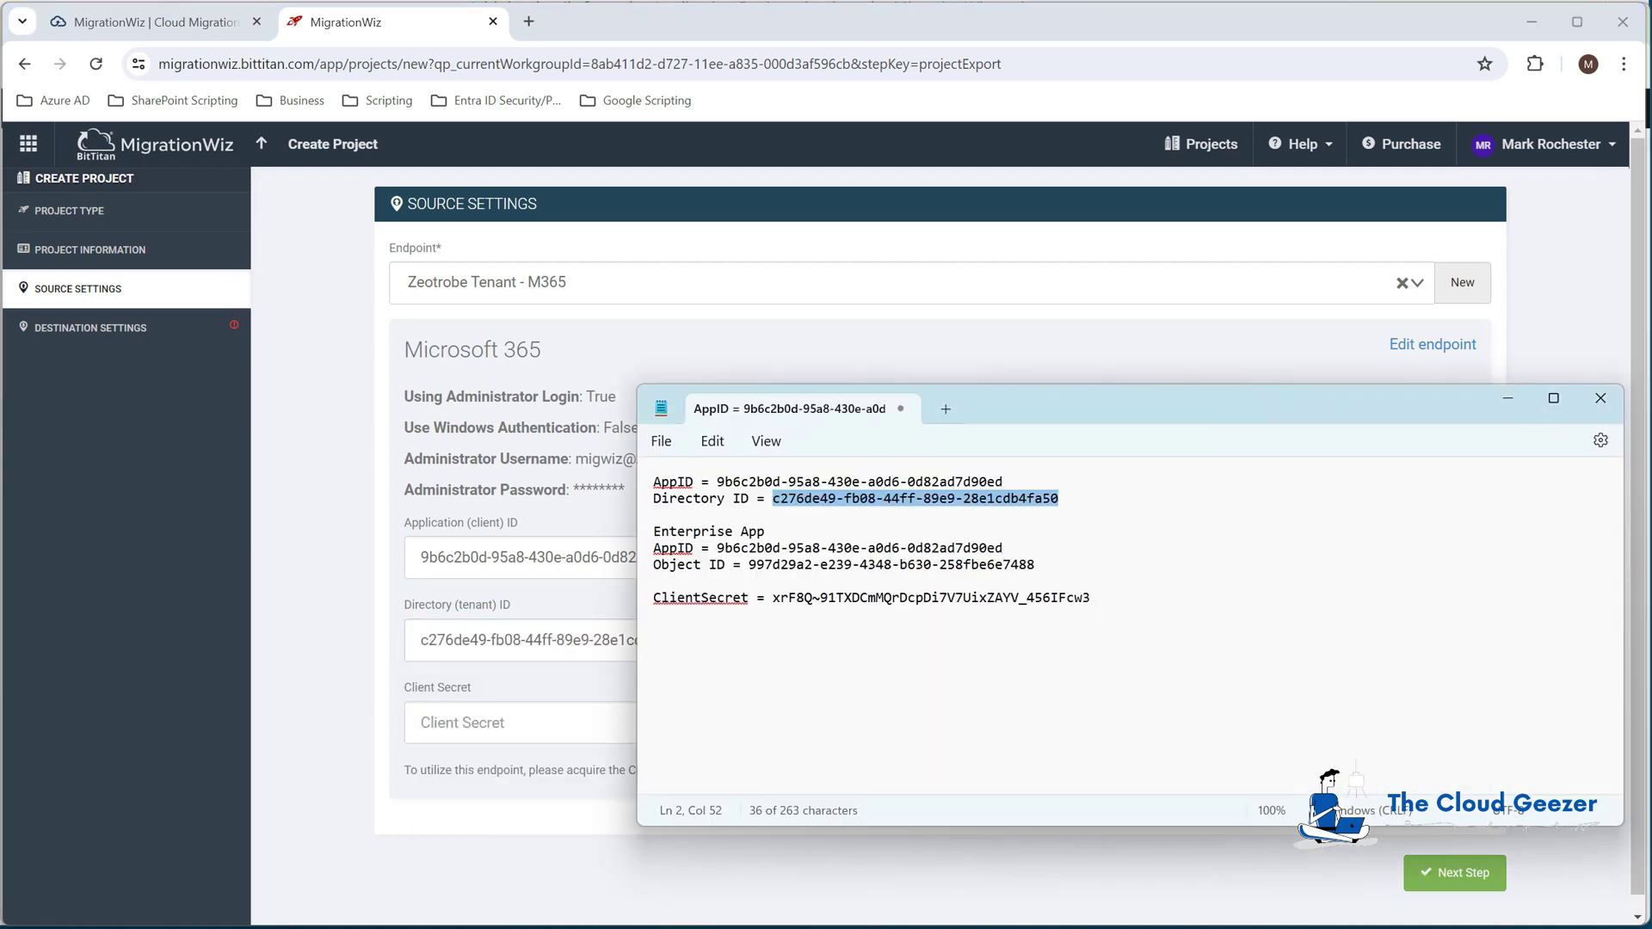
left_click(772, 597)
left_click_drag(772, 598, 1099, 602)
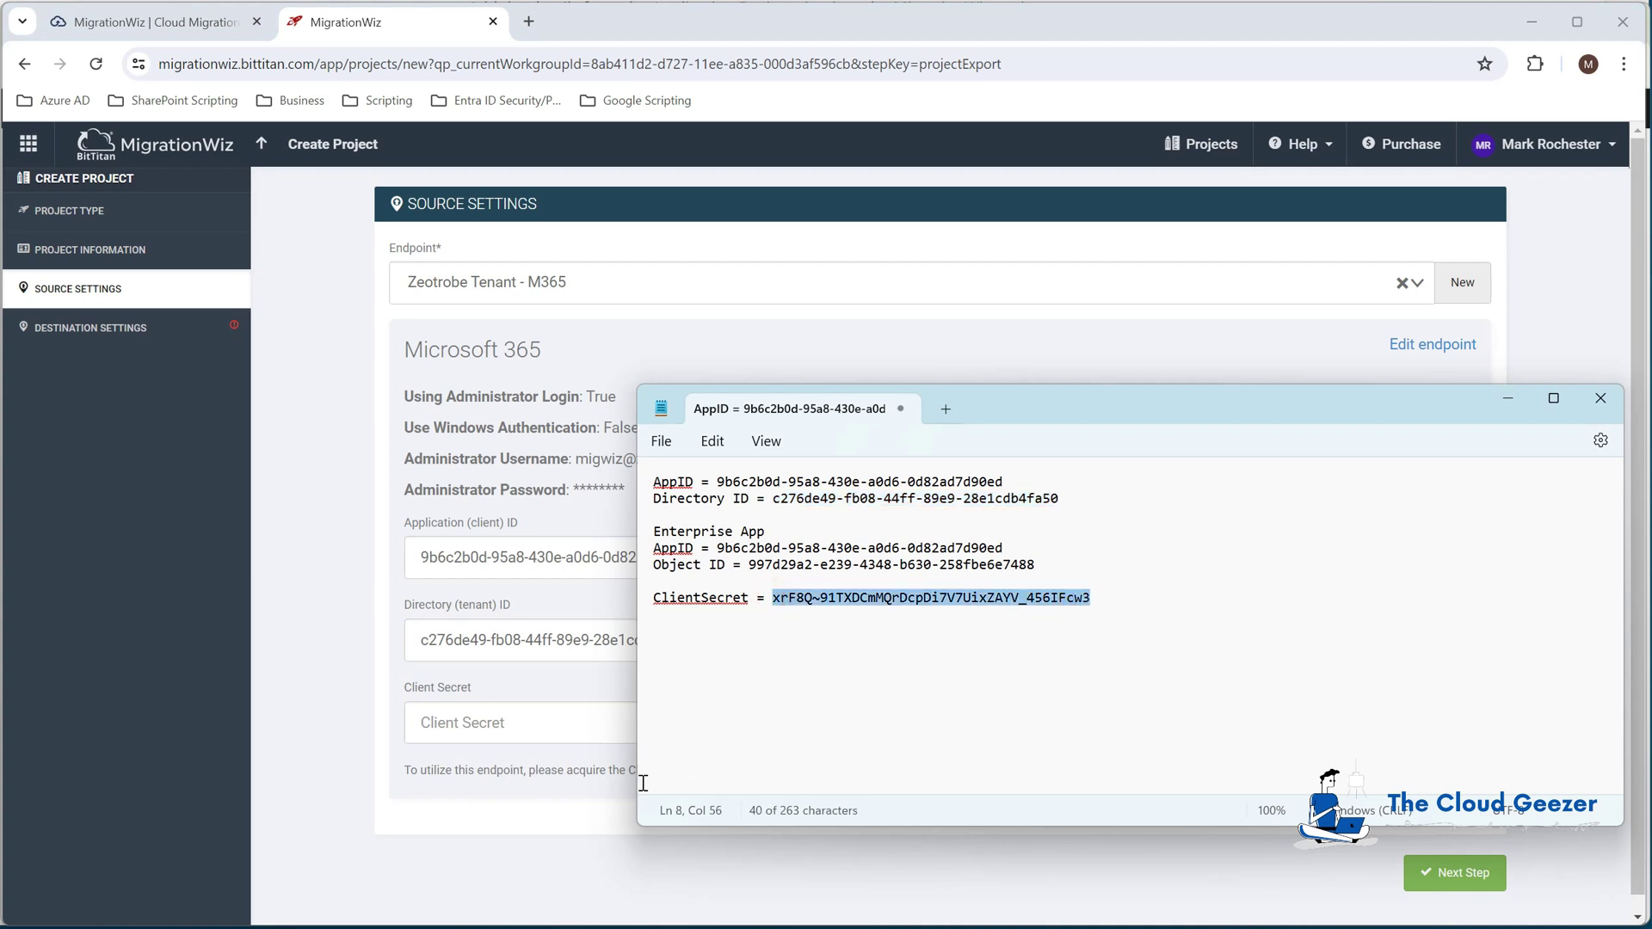
left_click(579, 726)
key("ctrl+v")
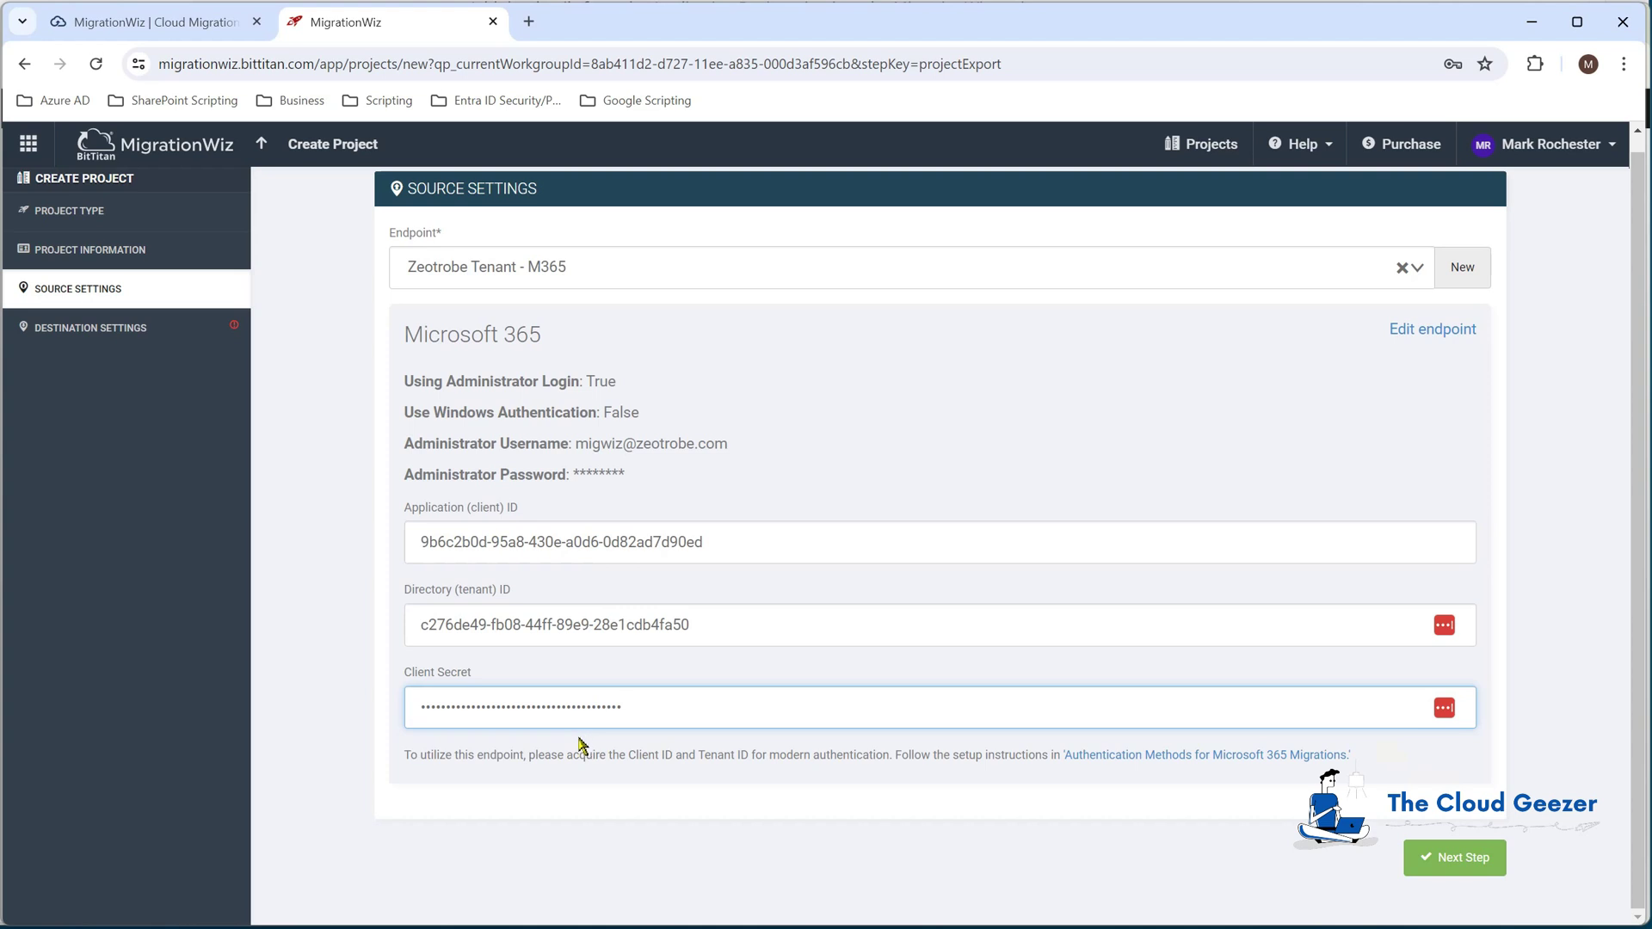
left_click(1445, 857)
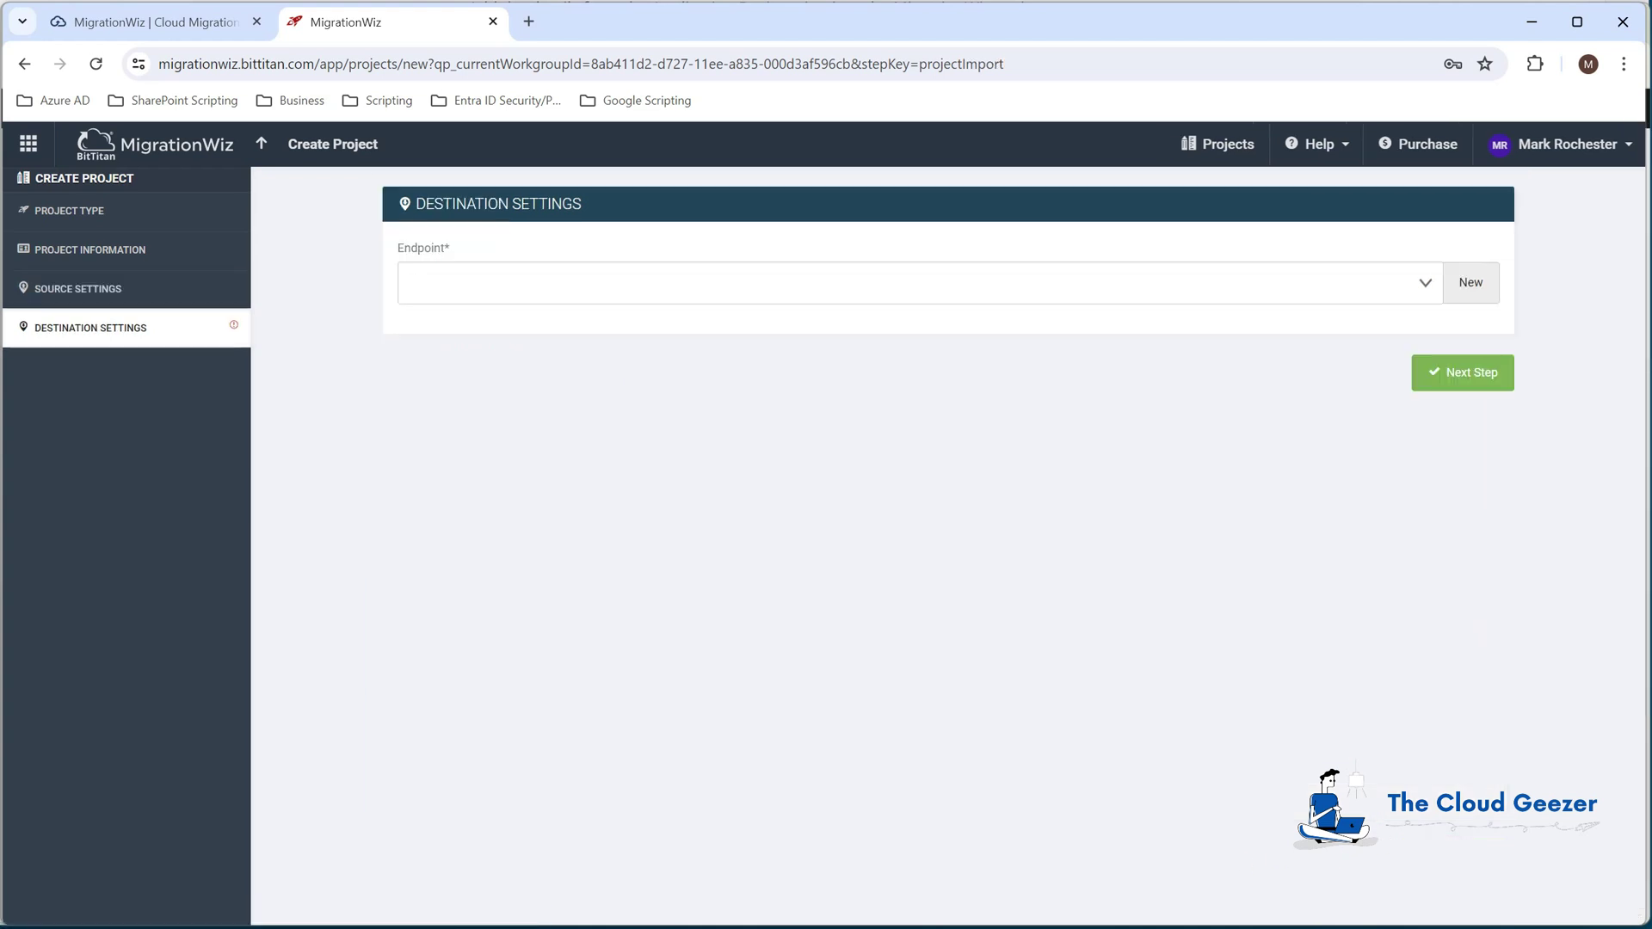